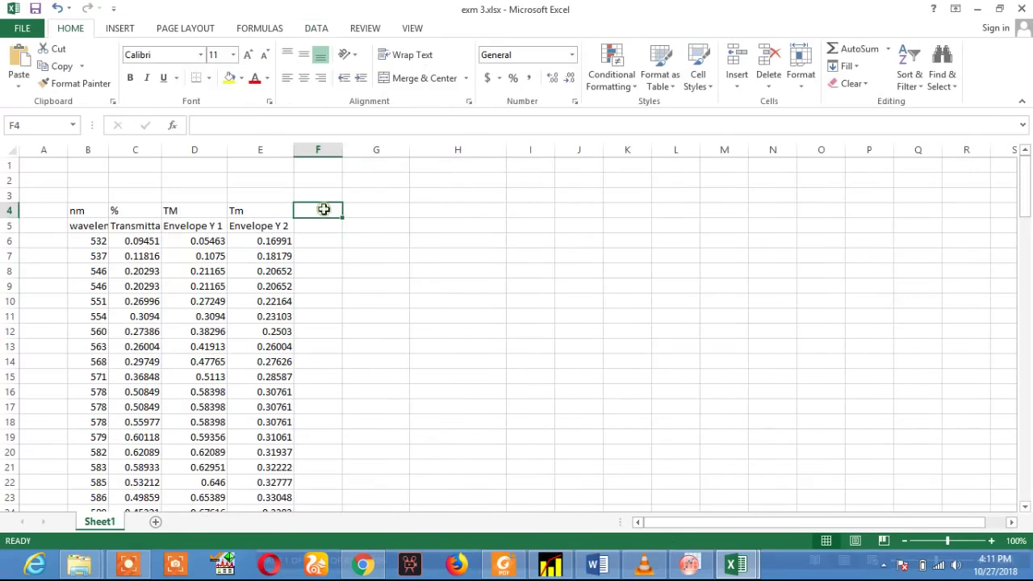
Step: Label cells F4 and F5 with the heading S
{"action": "type", "text": "S"}
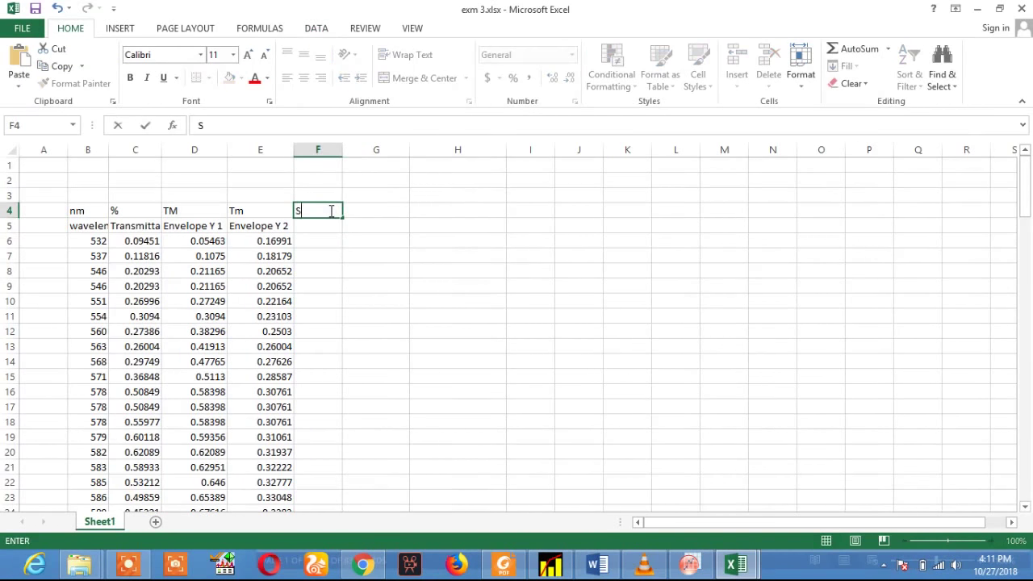
{"action": "key", "text": "Return"}
{"action": "type", "text": "S"}
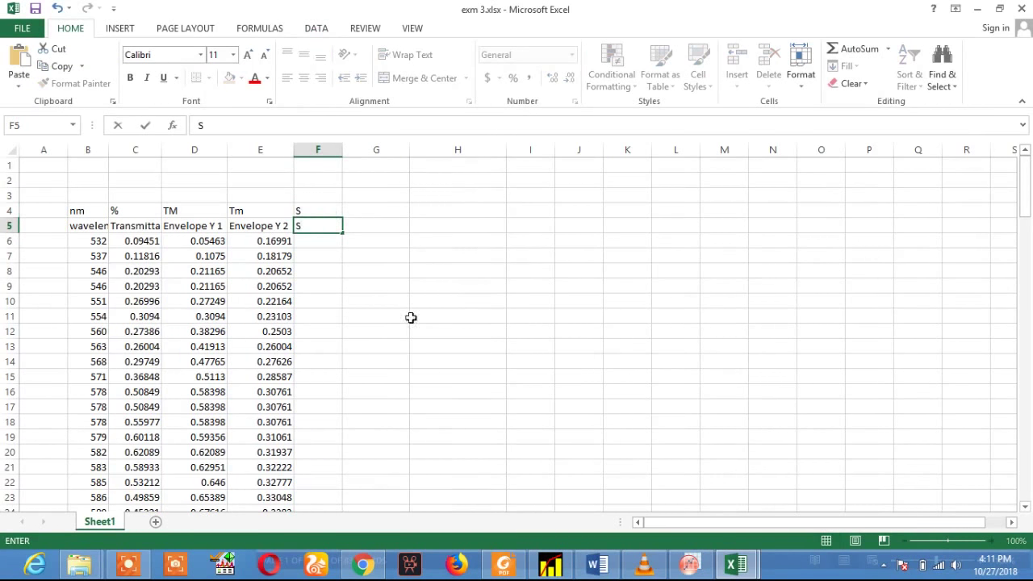
Step: Look up the S constant in the Word document and fill cells F6 to F16 of the Excel sheet with 1.51
{"action": "left_click", "coordinate": [597, 564]}
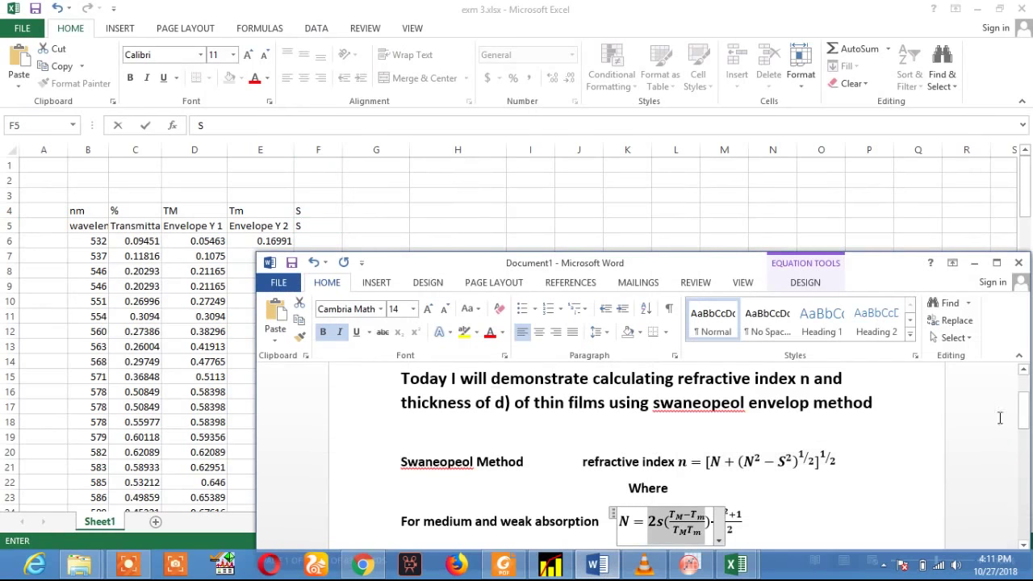
{"action": "left_click_drag", "start_coordinate": [1023, 412], "coordinate": [1025, 458]}
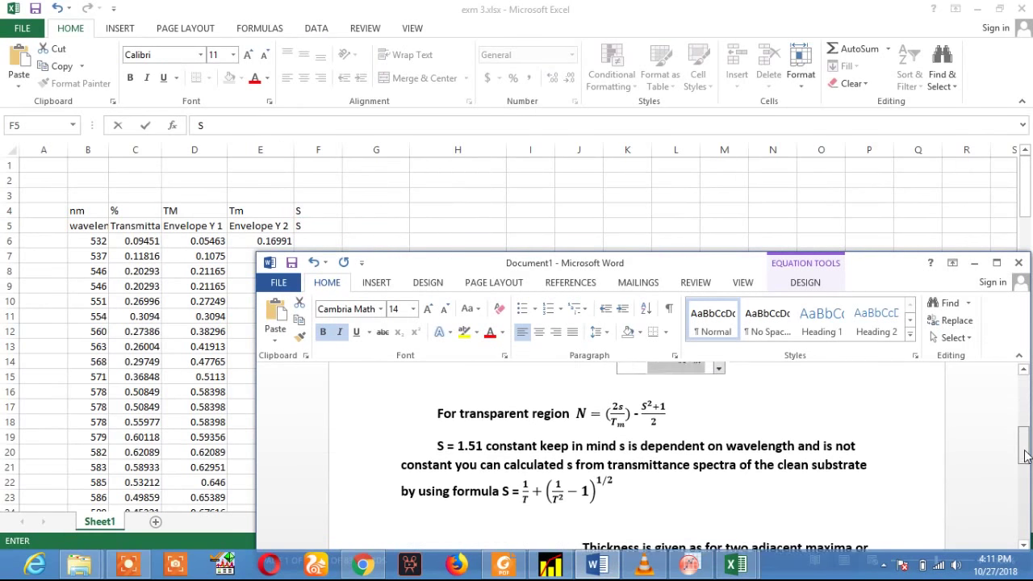
{"action": "left_click_drag", "start_coordinate": [440, 434], "coordinate": [483, 434]}
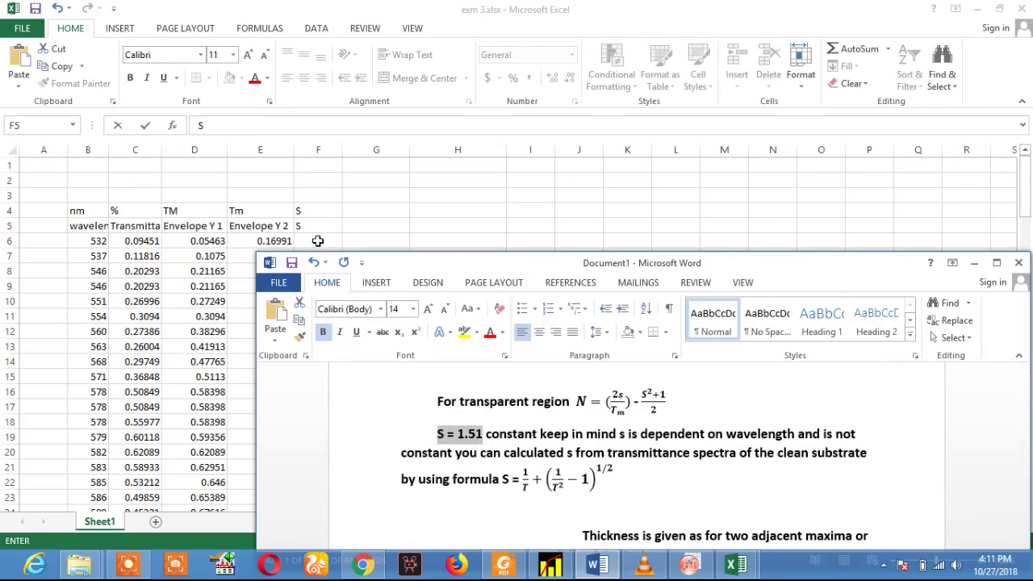
{"action": "left_click", "coordinate": [320, 241]}
{"action": "left_click", "coordinate": [320, 241]}
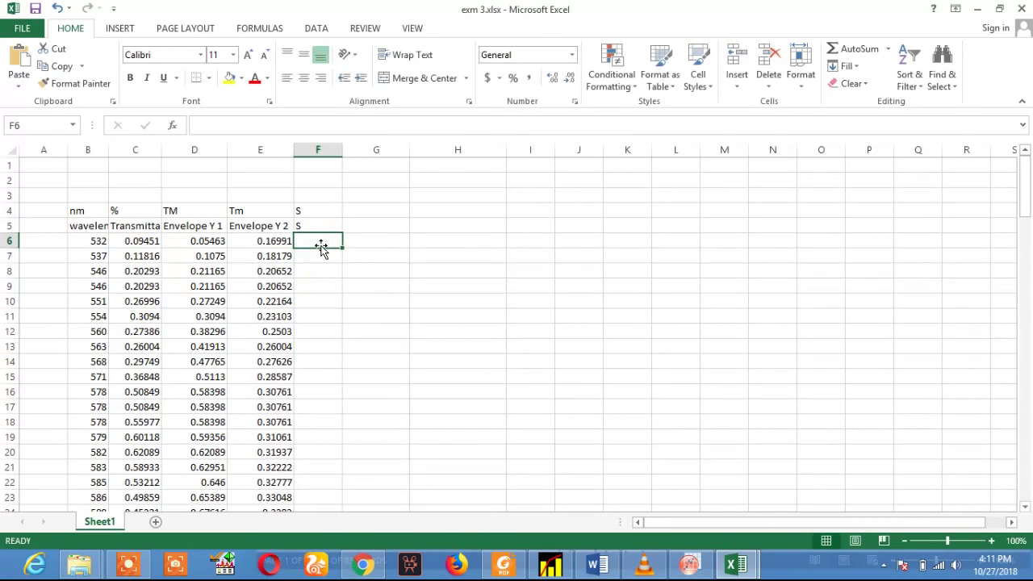
{"action": "type", "text": "1.51"}
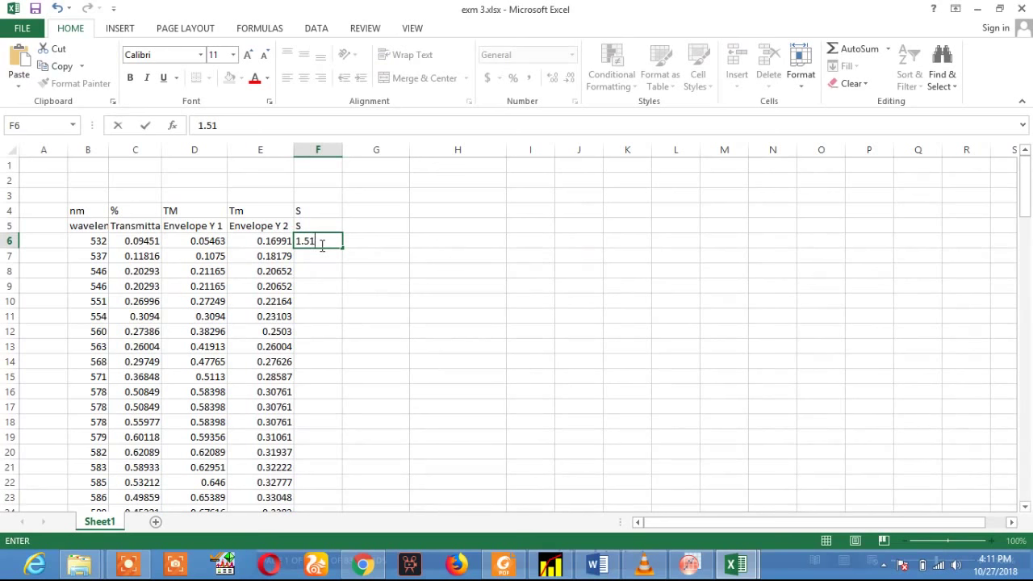
{"action": "left_click_drag", "start_coordinate": [343, 247], "coordinate": [336, 392]}
Step: Consult the N formula for medium and weak absorption in the Word document and head Excel cell G5 with (S^2+1)/2
{"action": "left_click", "coordinate": [375, 229]}
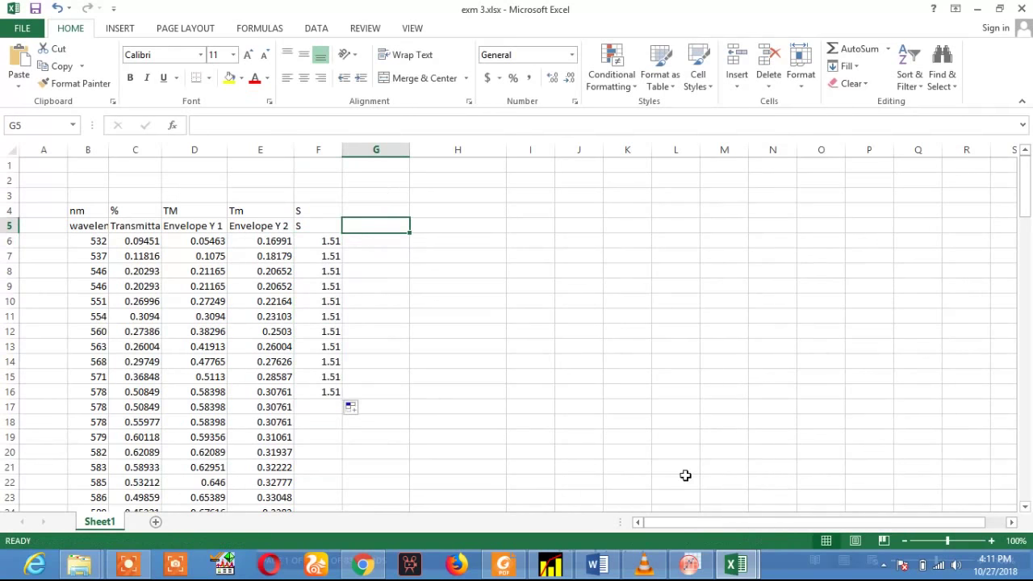
{"action": "left_click", "coordinate": [598, 563]}
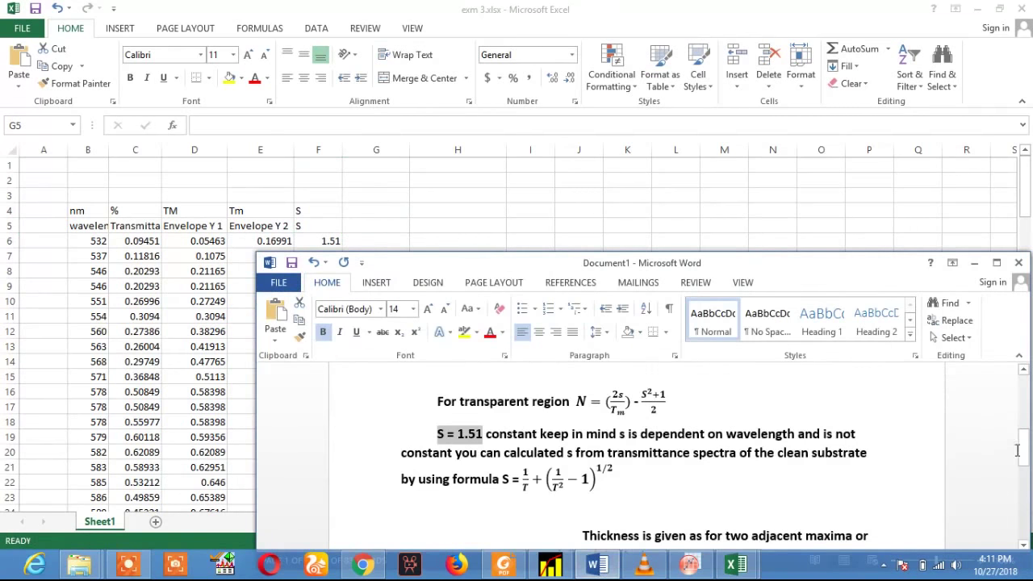
{"action": "scroll", "coordinate": [1024, 436], "scroll_direction": "up", "scroll_amount": 2}
{"action": "scroll", "coordinate": [1024, 436], "scroll_direction": "up", "scroll_amount": 1}
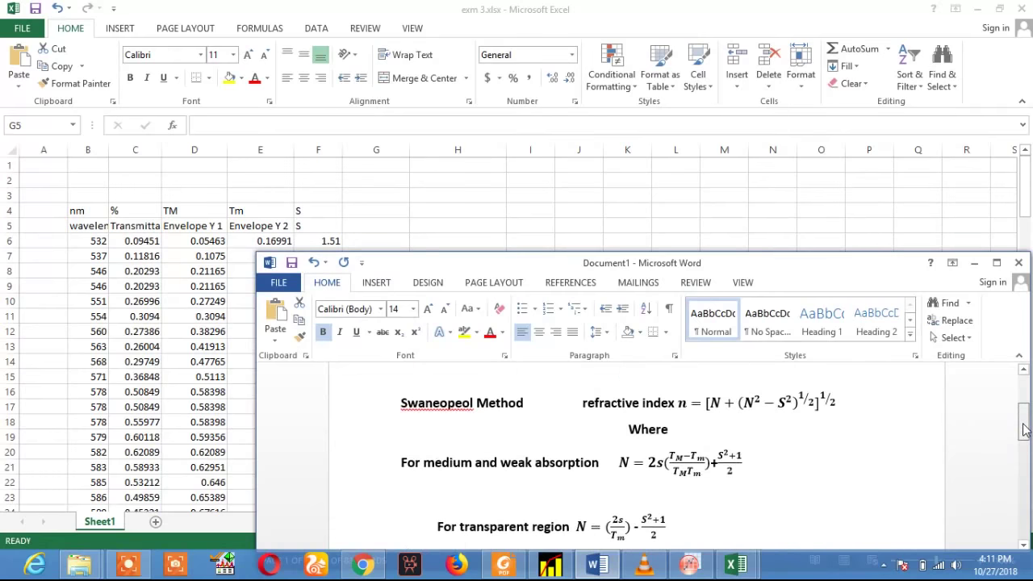
{"action": "left_click_drag", "start_coordinate": [425, 476], "coordinate": [716, 478]}
{"action": "left_click", "coordinate": [771, 476]}
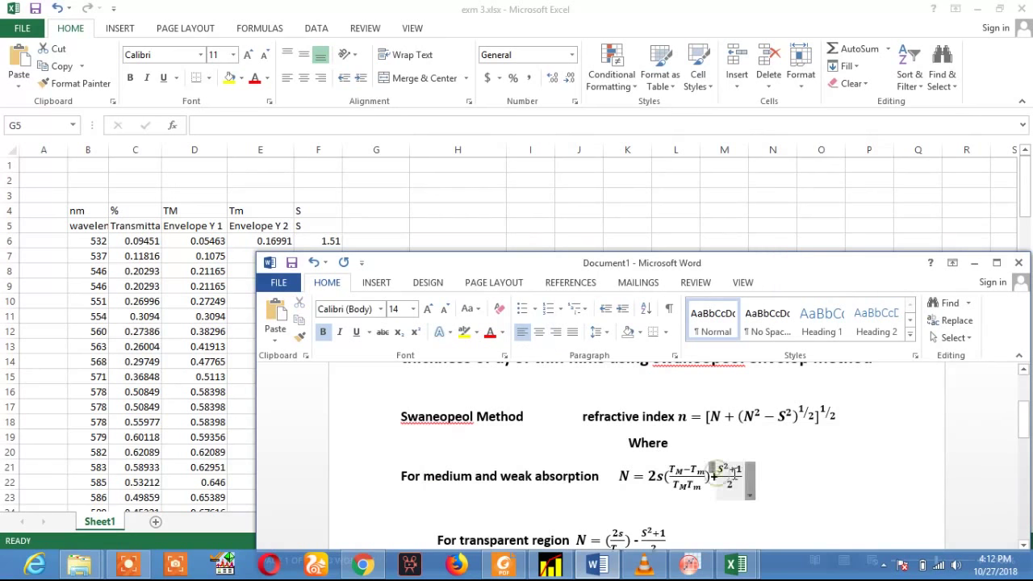
{"action": "left_click", "coordinate": [381, 222]}
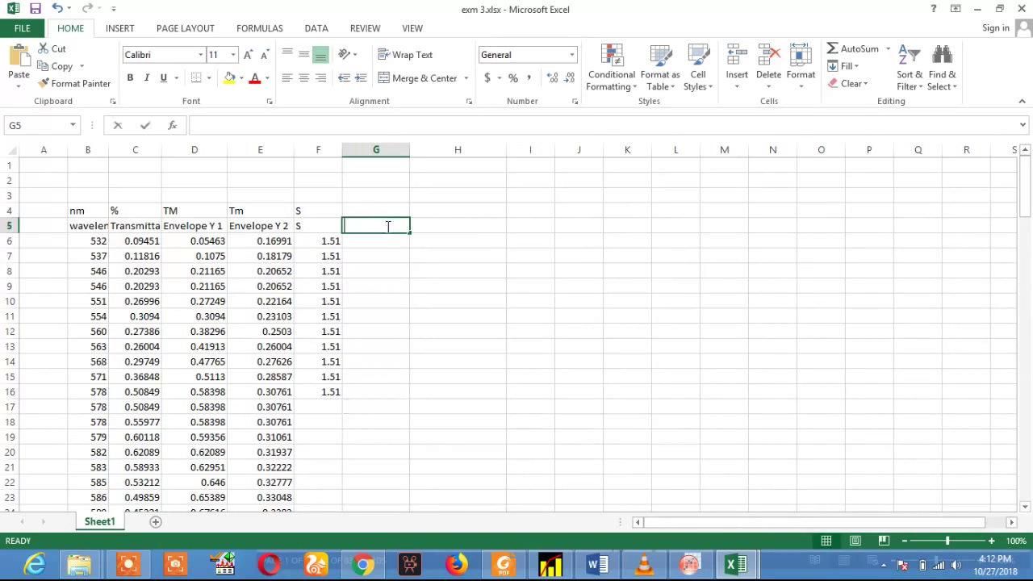
{"action": "type", "text": "S^2+1"}
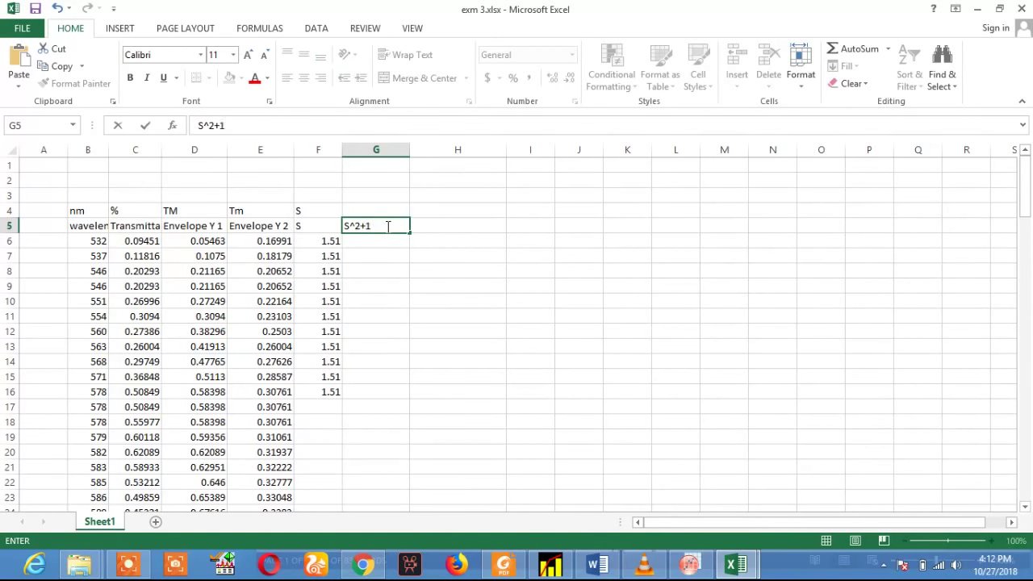
{"action": "type", "text": "/2"}
{"action": "key", "text": "Left"}
{"action": "left_click", "coordinate": [386, 227]}
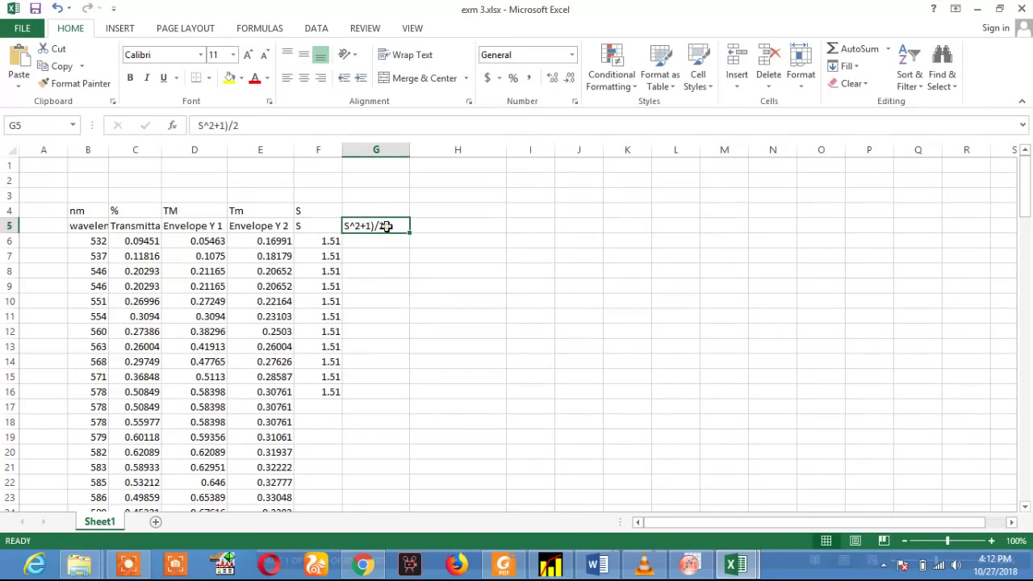
{"action": "double_click", "coordinate": [387, 226]}
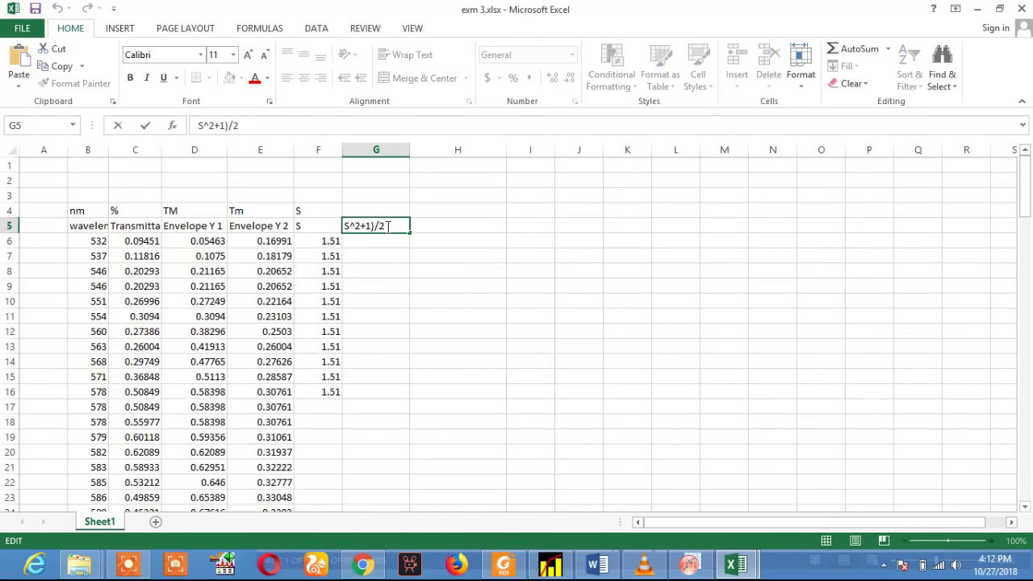
{"action": "left_click", "coordinate": [346, 227]}
{"action": "type", "text": "("}
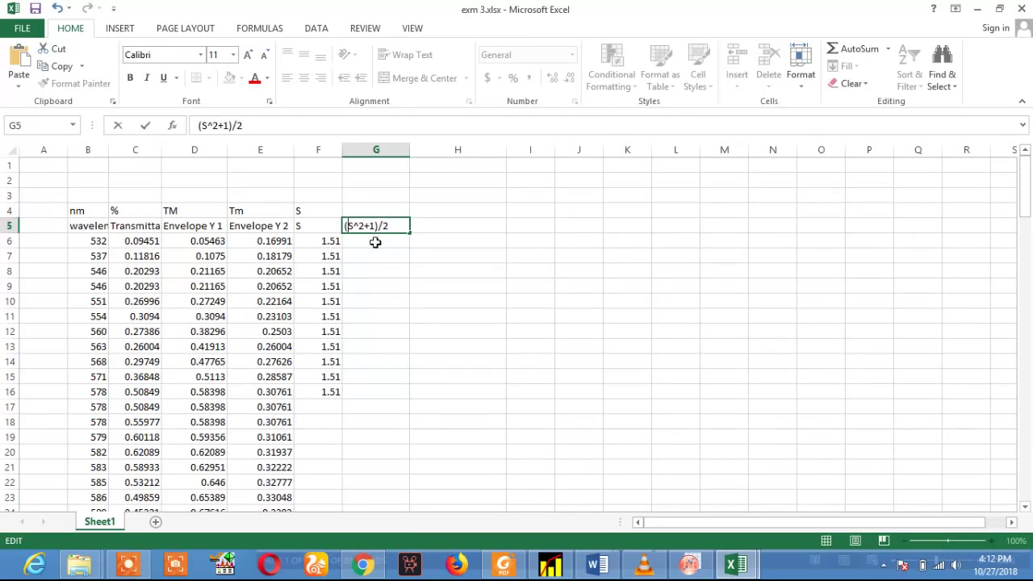
Step: Enter the formula =((F6^2)+1)/2 in G6 and copy it down to G13
{"action": "left_click", "coordinate": [376, 242]}
{"action": "type", "text": "="}
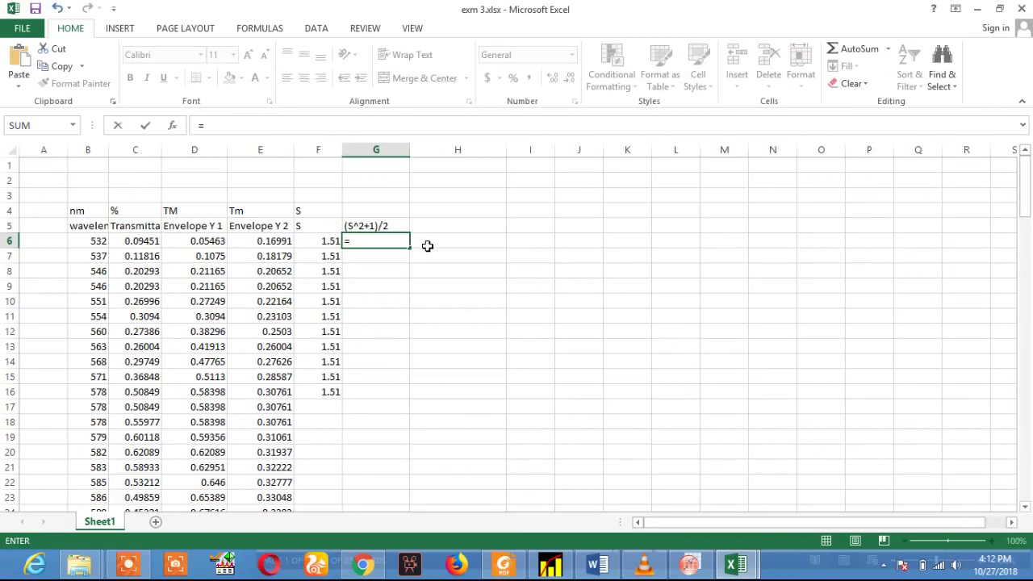
{"action": "type", "text": "(("}
{"action": "left_click", "coordinate": [331, 241]}
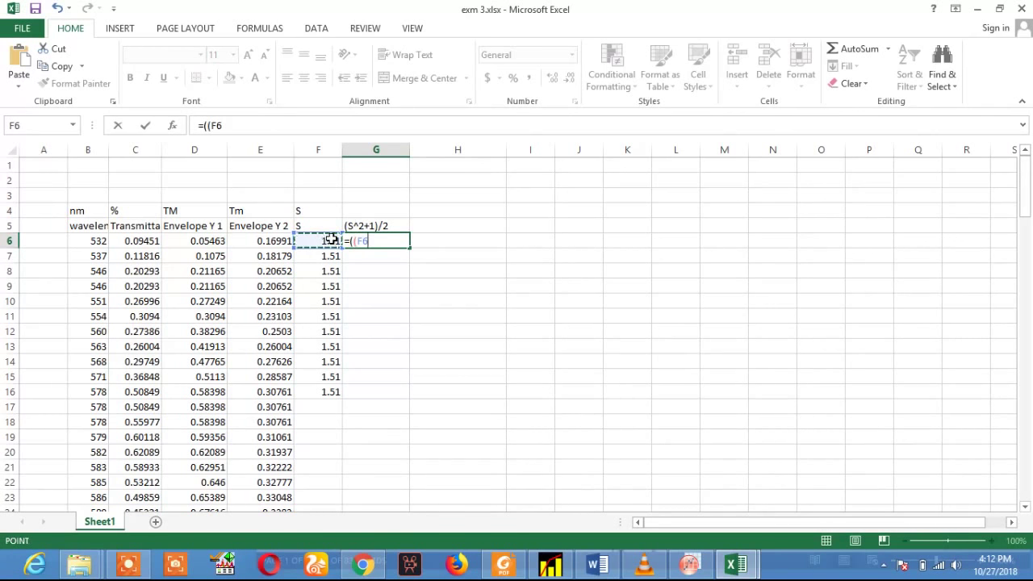
{"action": "type", "text": "^2)+1"}
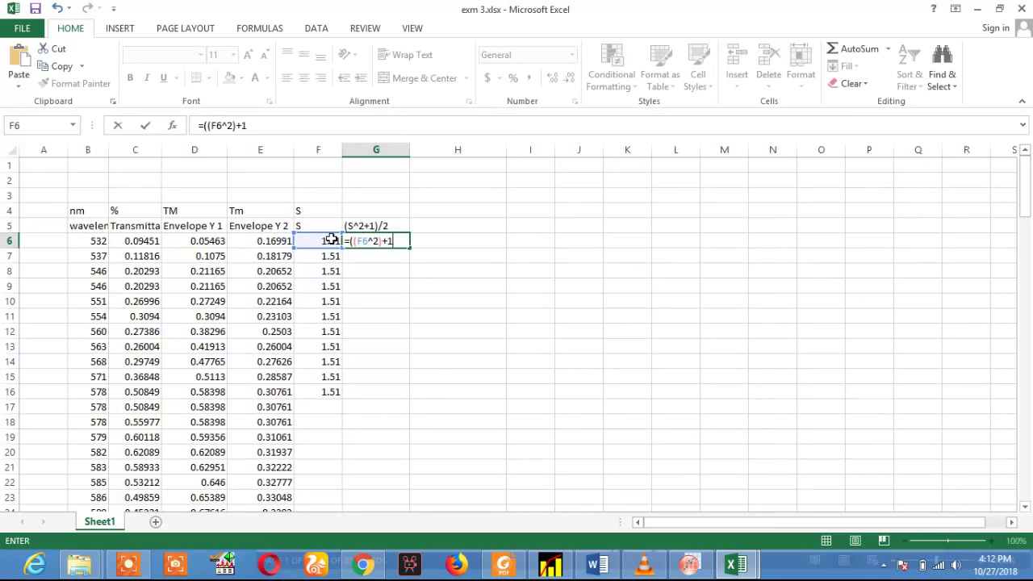
{"action": "type", "text": ")/2"}
{"action": "key", "text": "Return"}
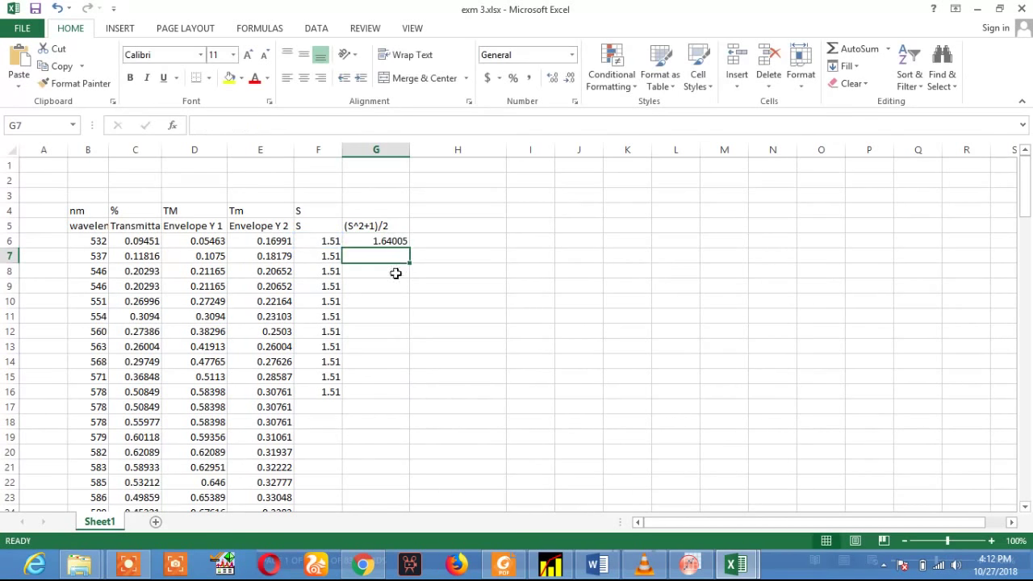
{"action": "left_click", "coordinate": [402, 240]}
{"action": "left_click_drag", "start_coordinate": [407, 246], "coordinate": [403, 353]}
Step: Check the first term of the N formula in the Word document and head Excel cell H5 with 2s(TM-Tm)/TMTm
{"action": "left_click", "coordinate": [450, 225]}
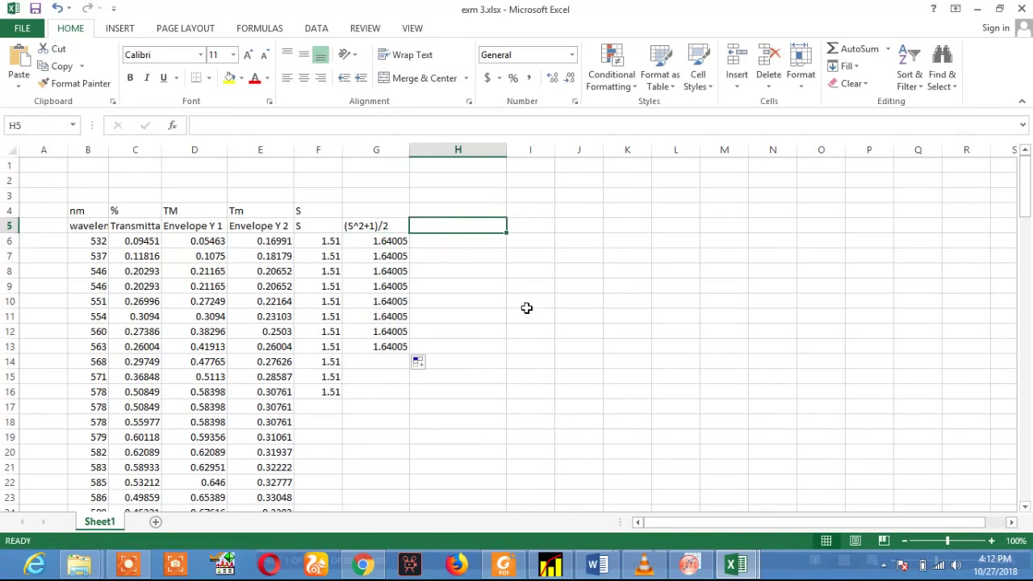
{"action": "left_click", "coordinate": [597, 563]}
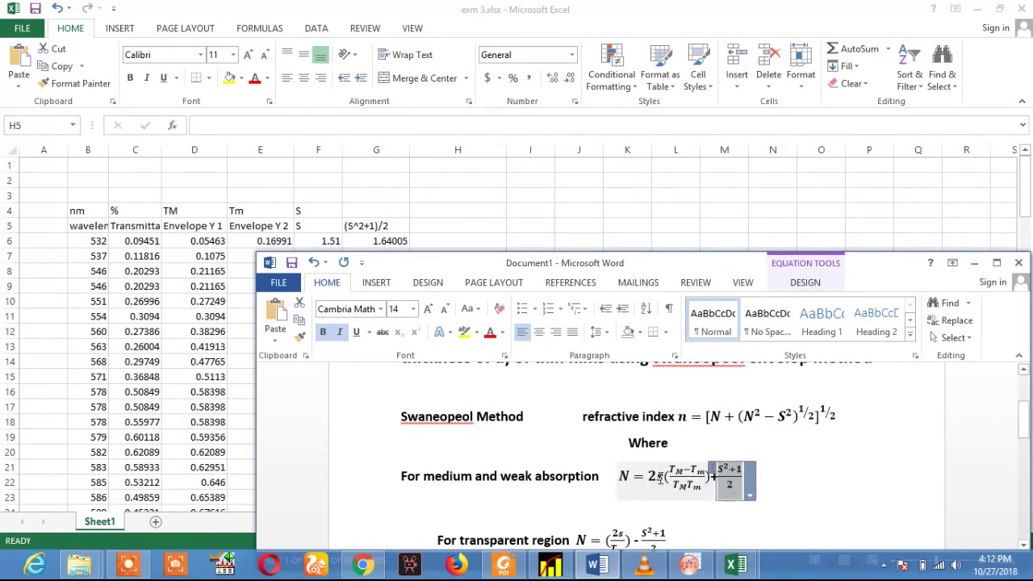
{"action": "left_click_drag", "start_coordinate": [652, 477], "coordinate": [699, 482]}
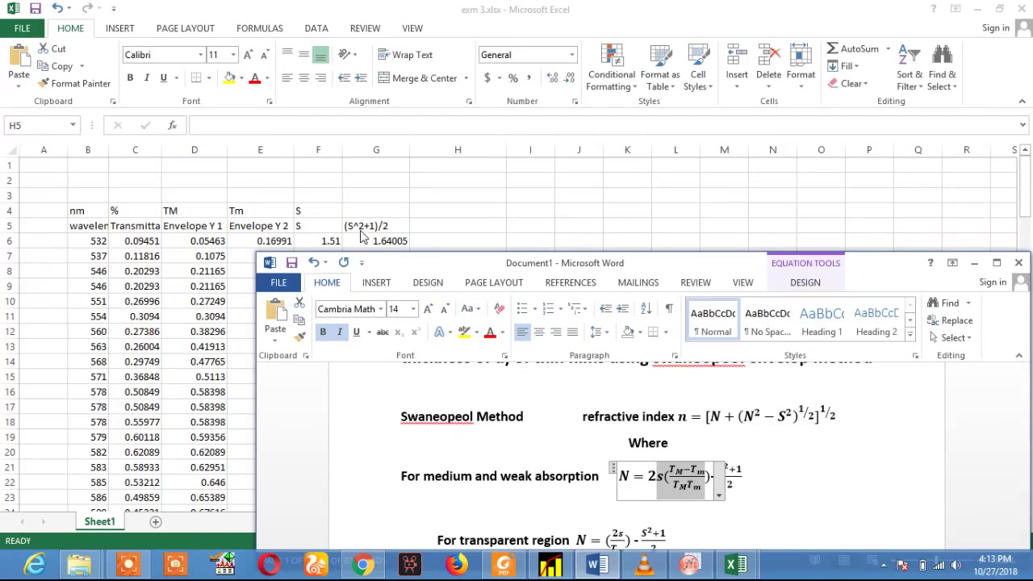
{"action": "left_click", "coordinate": [451, 224]}
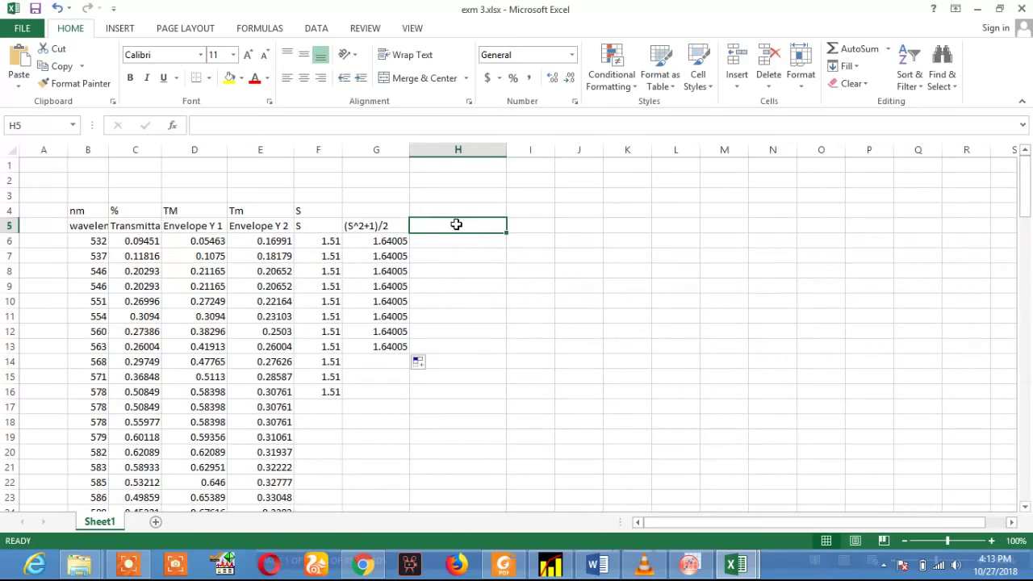
{"action": "type", "text": "2"}
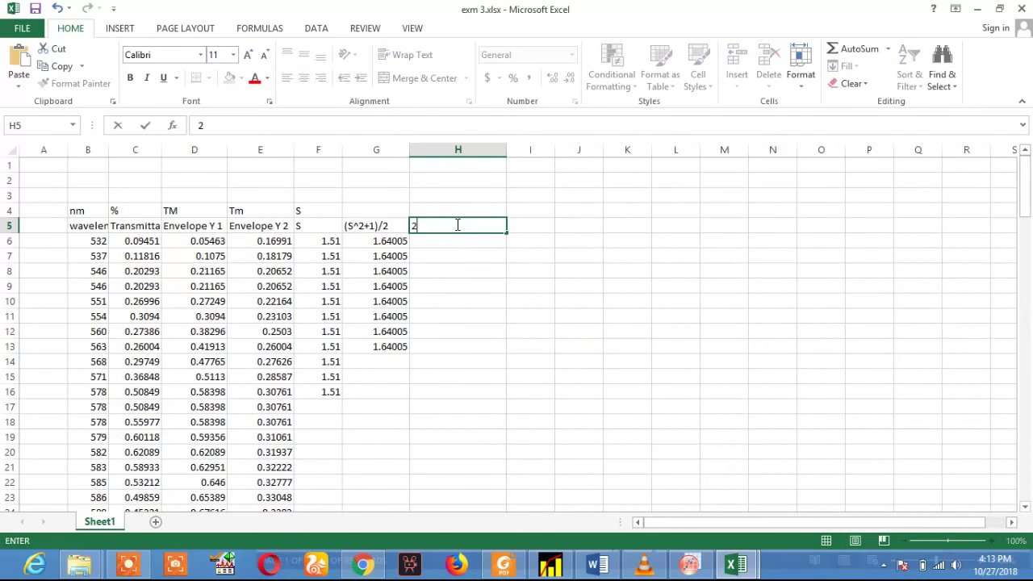
{"action": "type", "text": "s(TM-Tm)?"}
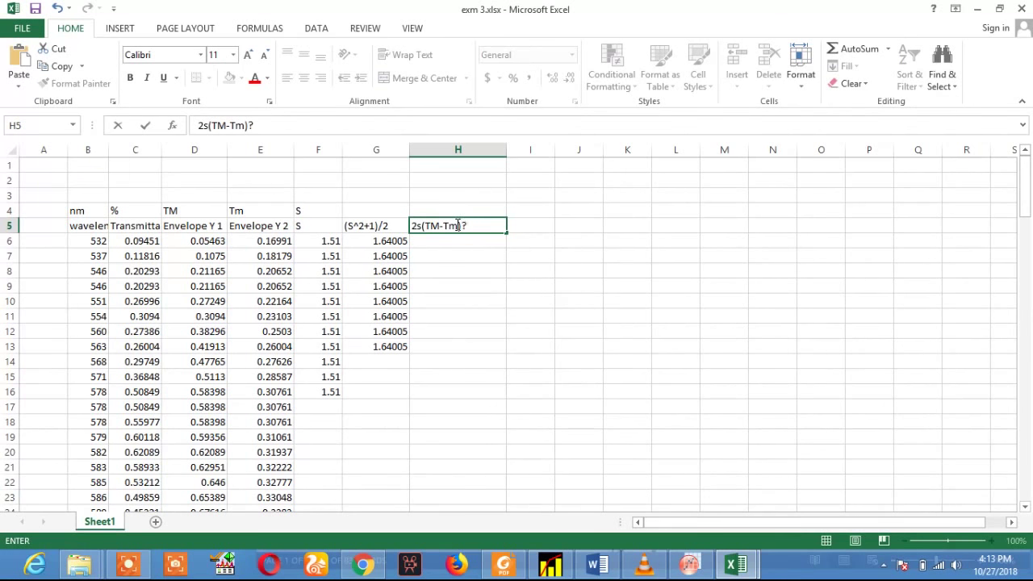
{"action": "key", "text": "BackSpace"}
{"action": "type", "text": "/TMTm"}
Step: Enter the formula =2*(F6)*(D6-E6)/(D6*E6) in H6 beneath the 2s(TM-Tm)/TMTm heading
{"action": "left_click", "coordinate": [466, 240]}
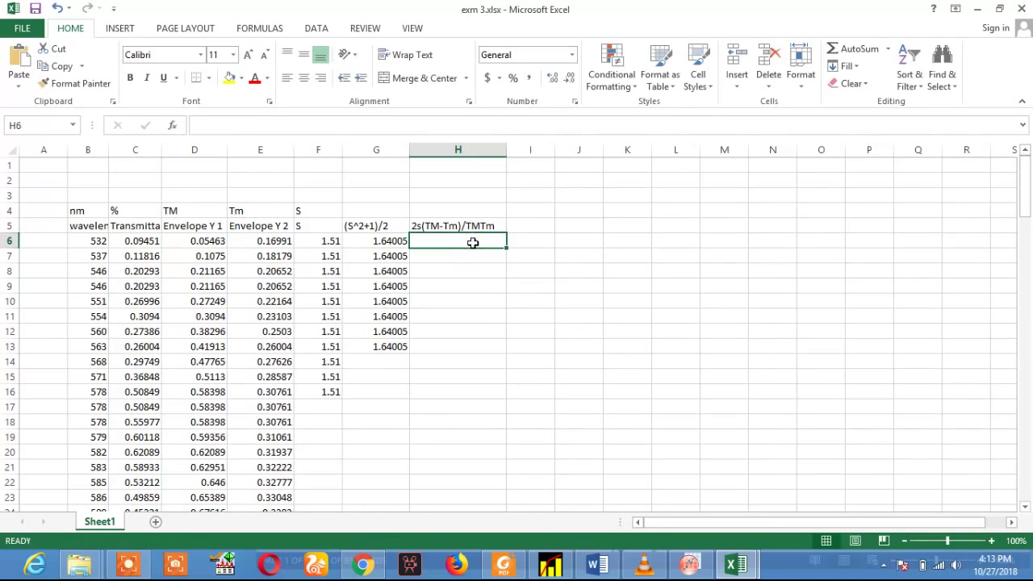
{"action": "type", "text": "="}
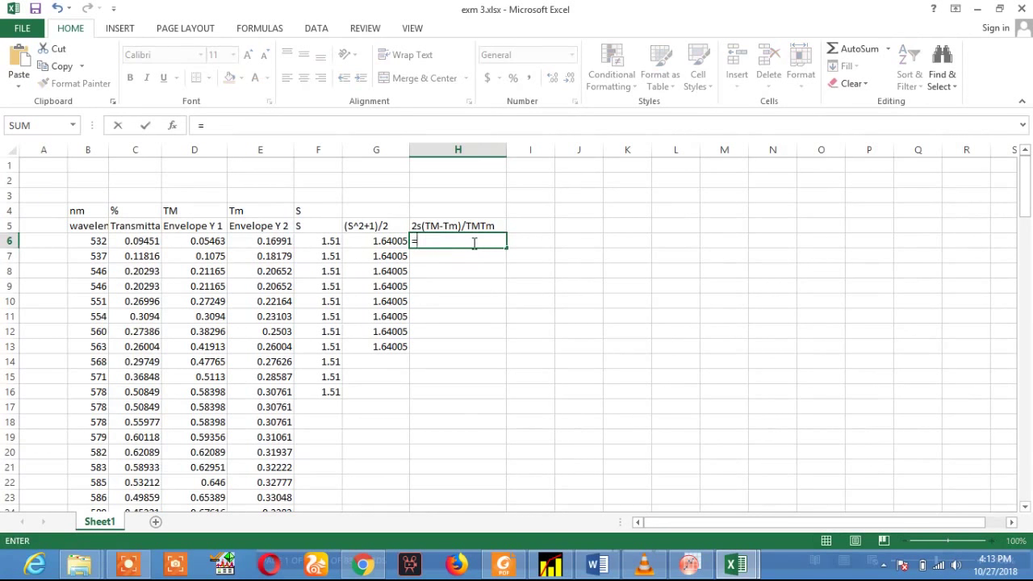
{"action": "type", "text": "2*("}
{"action": "left_click", "coordinate": [332, 241]}
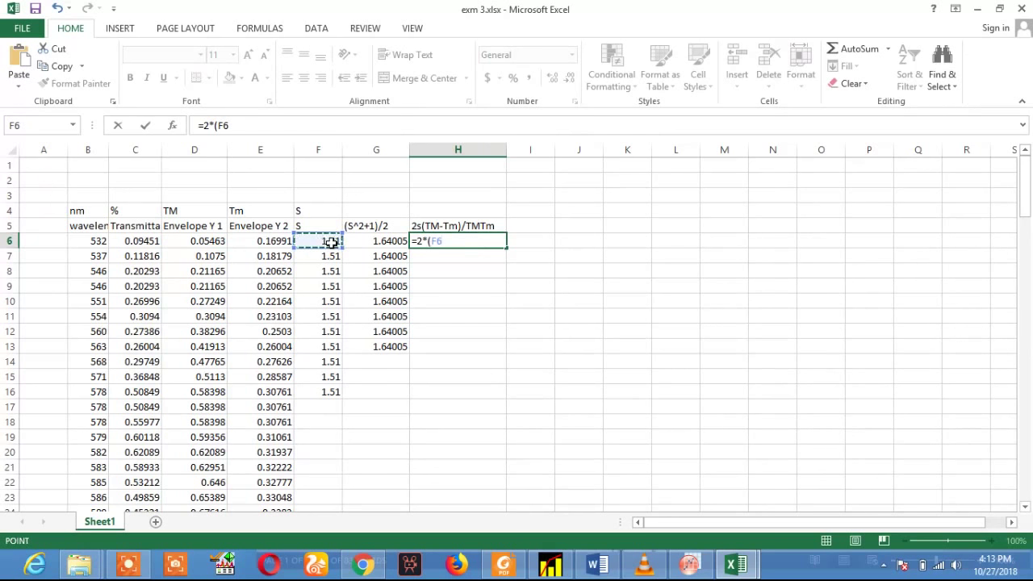
{"action": "type", "text": ")*("}
{"action": "left_click", "coordinate": [209, 241]}
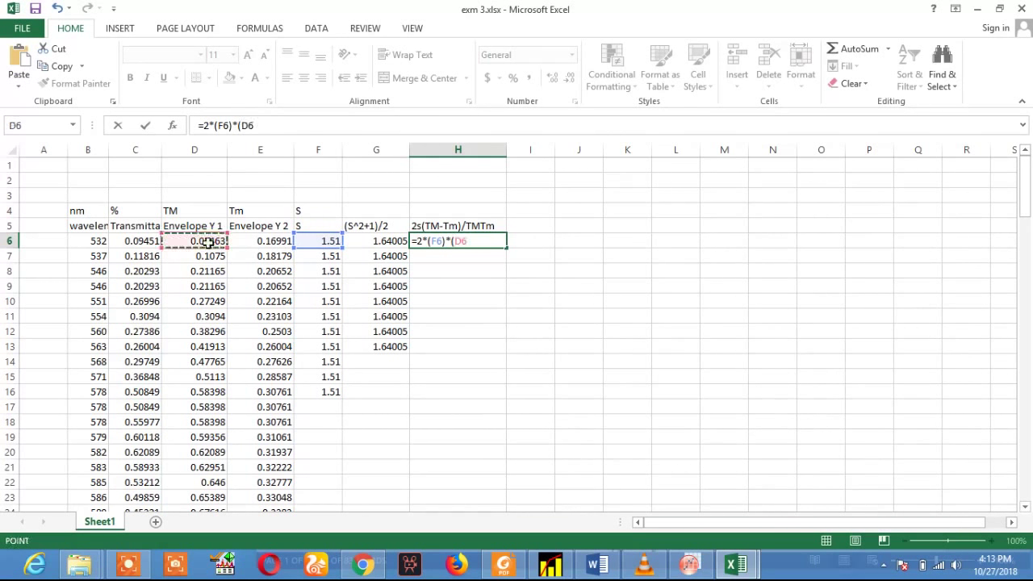
{"action": "type", "text": "-"}
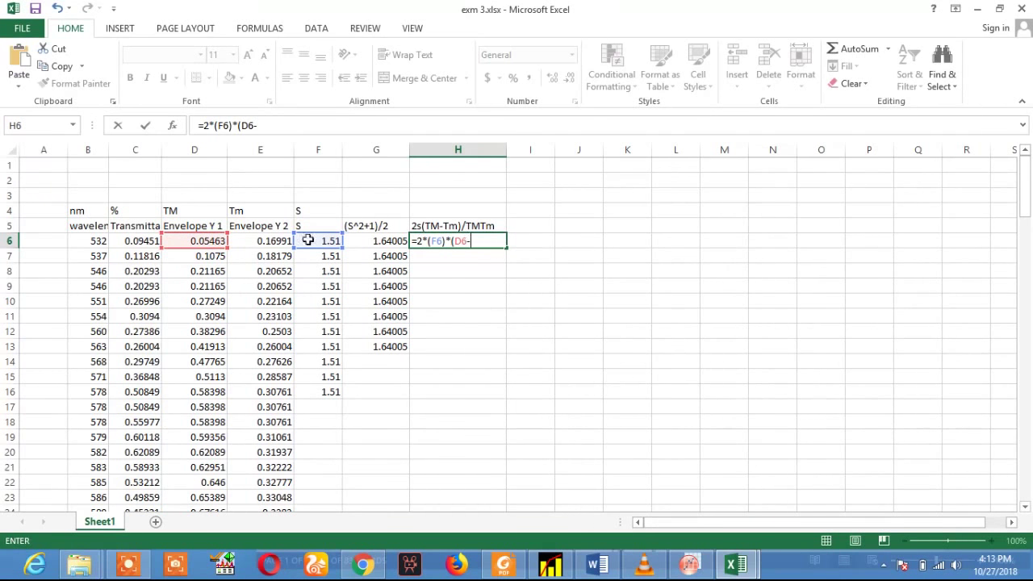
{"action": "left_click", "coordinate": [270, 240]}
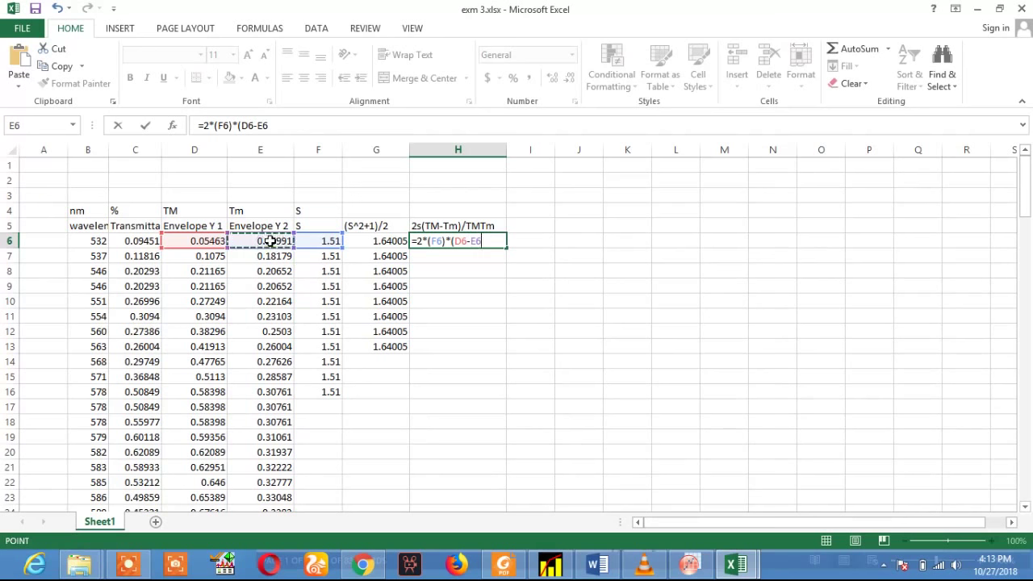
{"action": "type", "text": ")/("}
{"action": "left_click", "coordinate": [213, 240]}
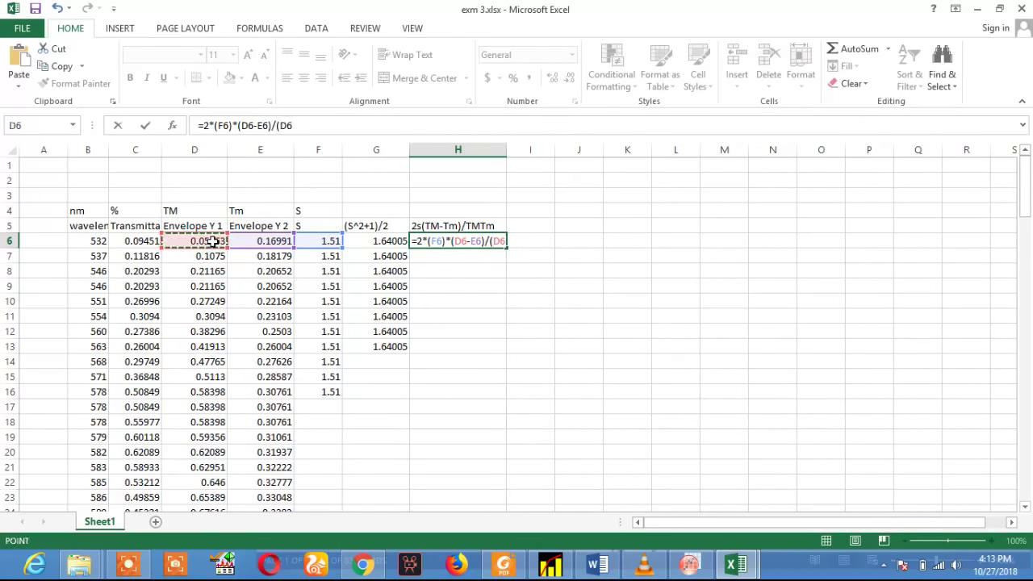
{"action": "type", "text": "*"}
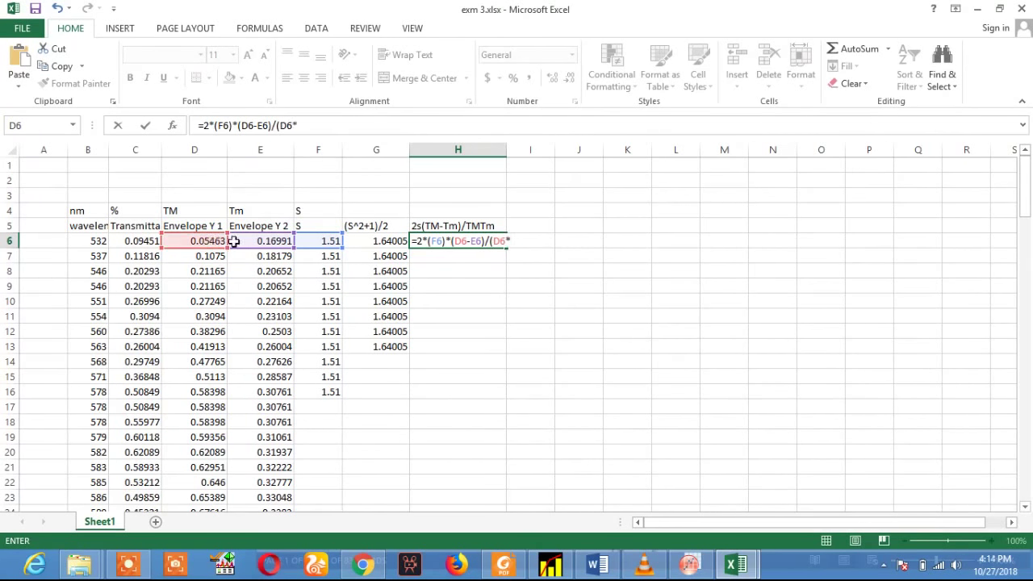
{"action": "left_click", "coordinate": [258, 241]}
{"action": "type", "text": ")"}
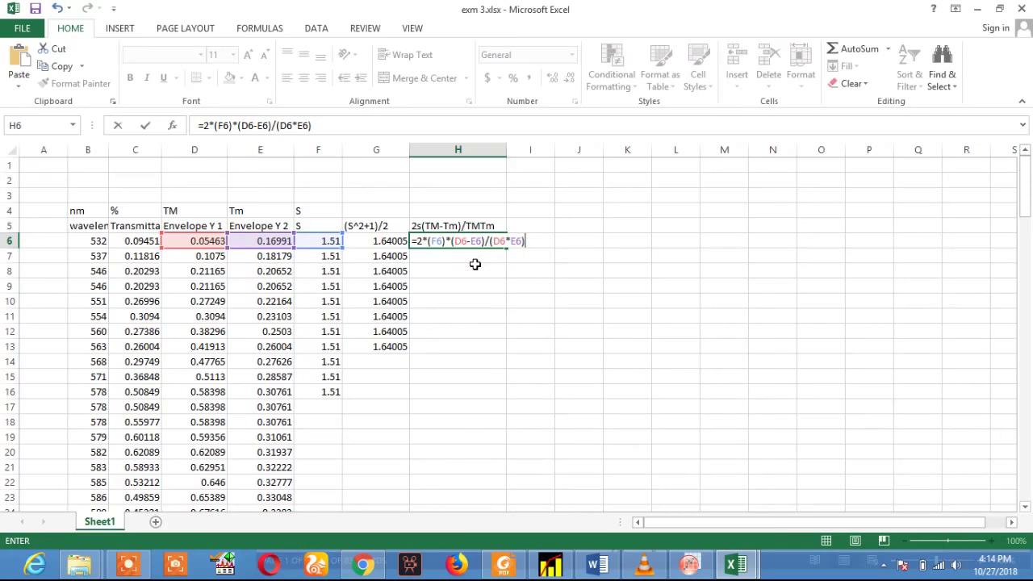
{"action": "key", "text": "Return"}
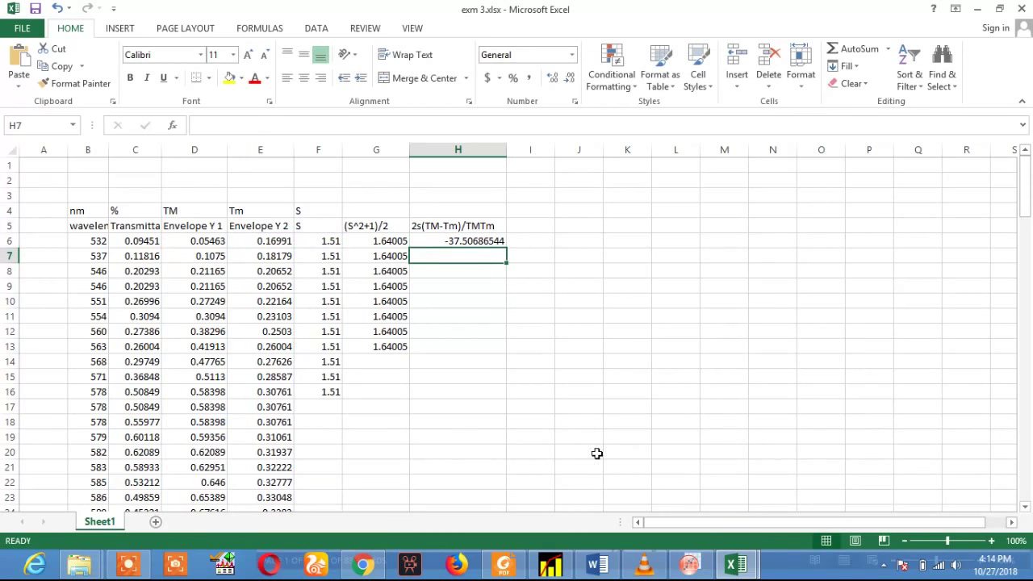
Step: Compare the H6 result with the already calculated refractive index workbook and copy the H6 formula of exm 3.xlsx down to H13
{"action": "mouse_move", "coordinate": [737, 557]}
{"action": "mouse_move", "coordinate": [805, 484]}
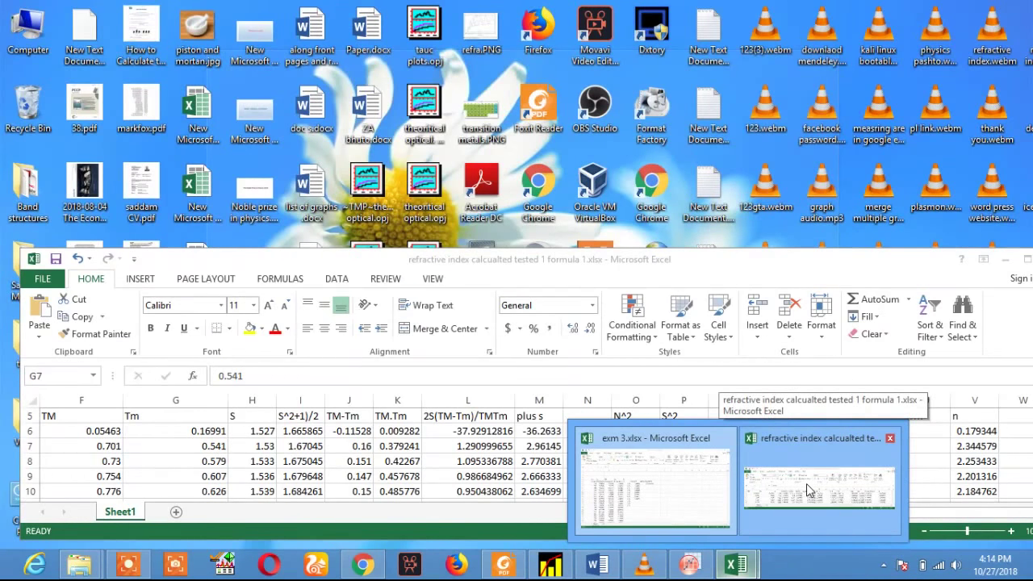
{"action": "left_click", "coordinate": [806, 483]}
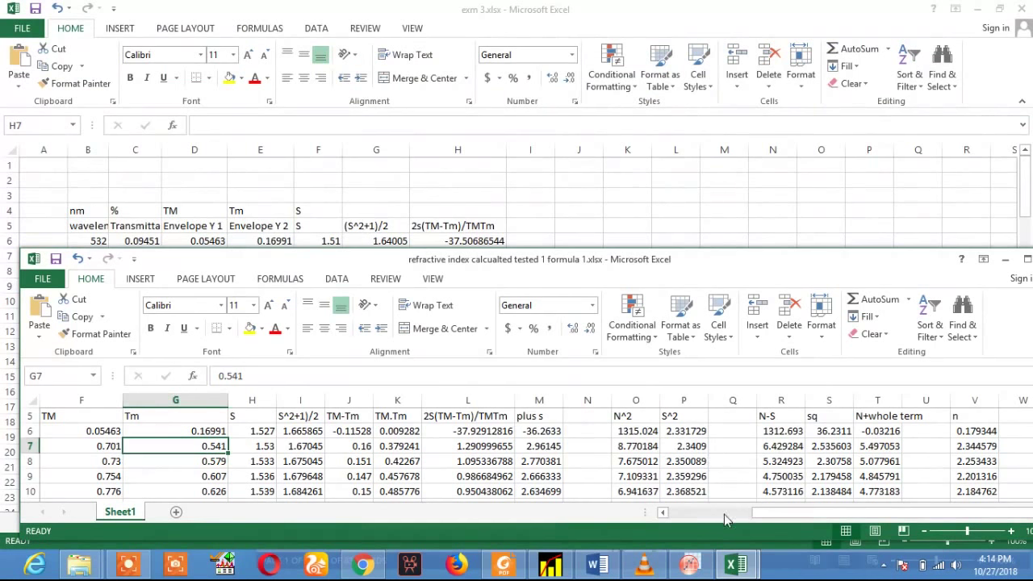
{"action": "mouse_move", "coordinate": [737, 566]}
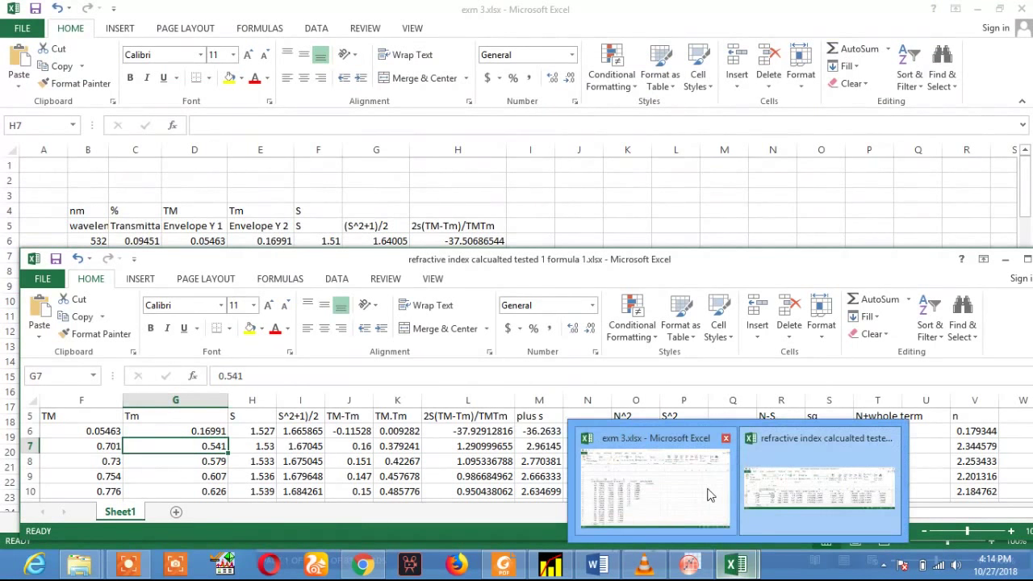
{"action": "left_click", "coordinate": [715, 492]}
{"action": "left_click", "coordinate": [489, 240]}
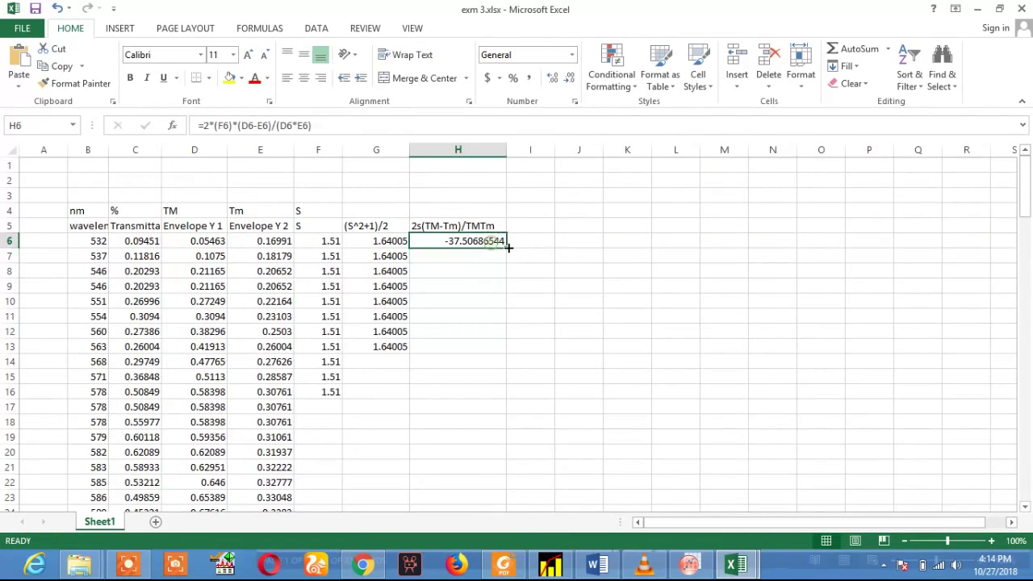
{"action": "left_click_drag", "start_coordinate": [505, 247], "coordinate": [507, 352]}
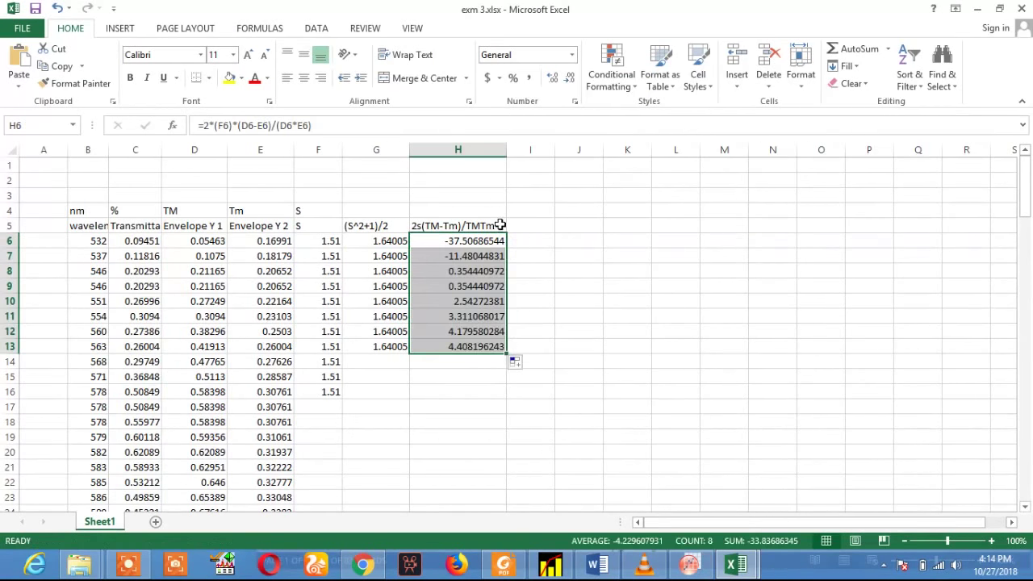
Step: Review both terms of the N formula for medium and weak absorption in the Word document
{"action": "left_click", "coordinate": [533, 229]}
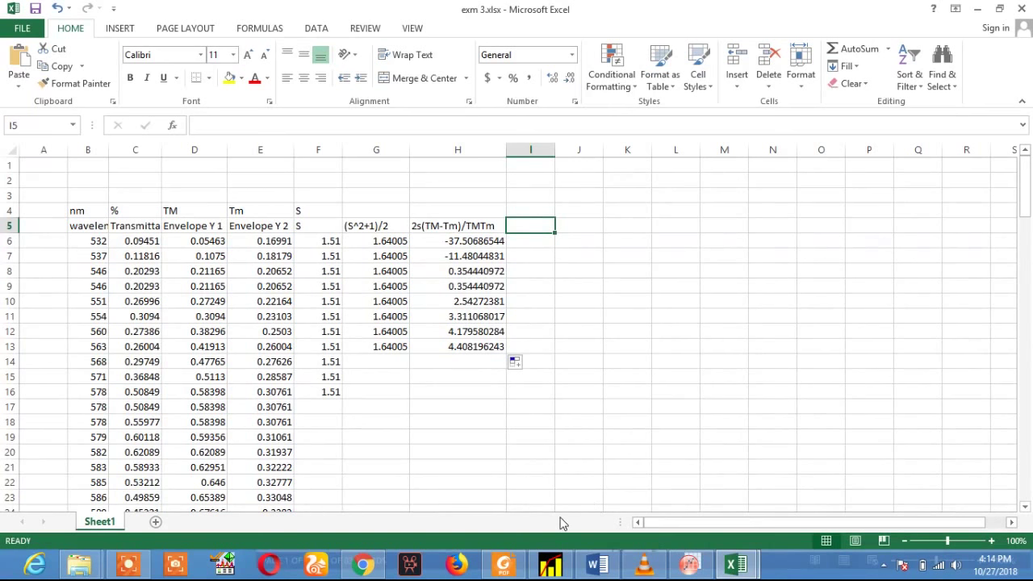
{"action": "mouse_move", "coordinate": [597, 565]}
{"action": "left_click", "coordinate": [611, 533]}
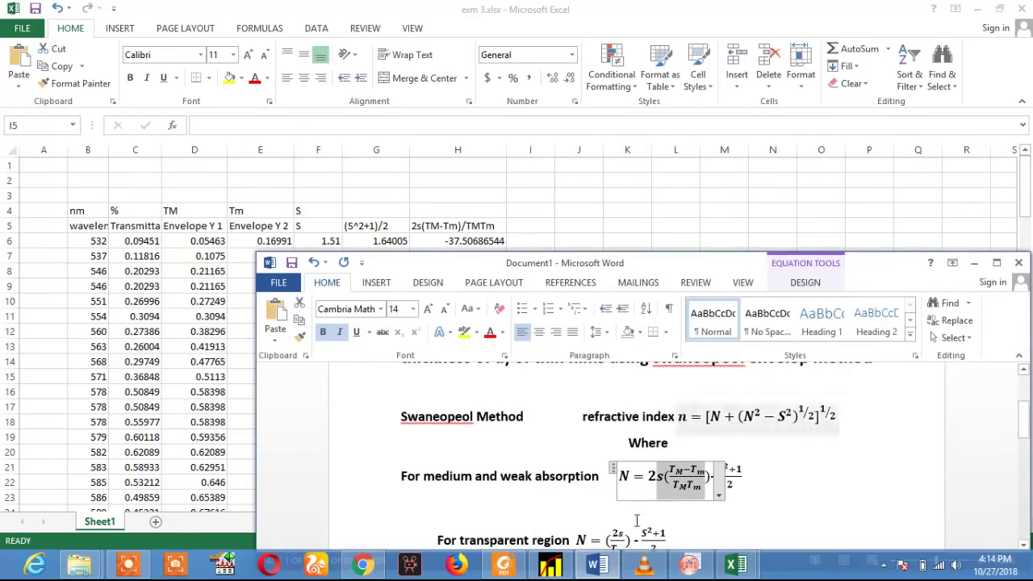
{"action": "left_click", "coordinate": [635, 476]}
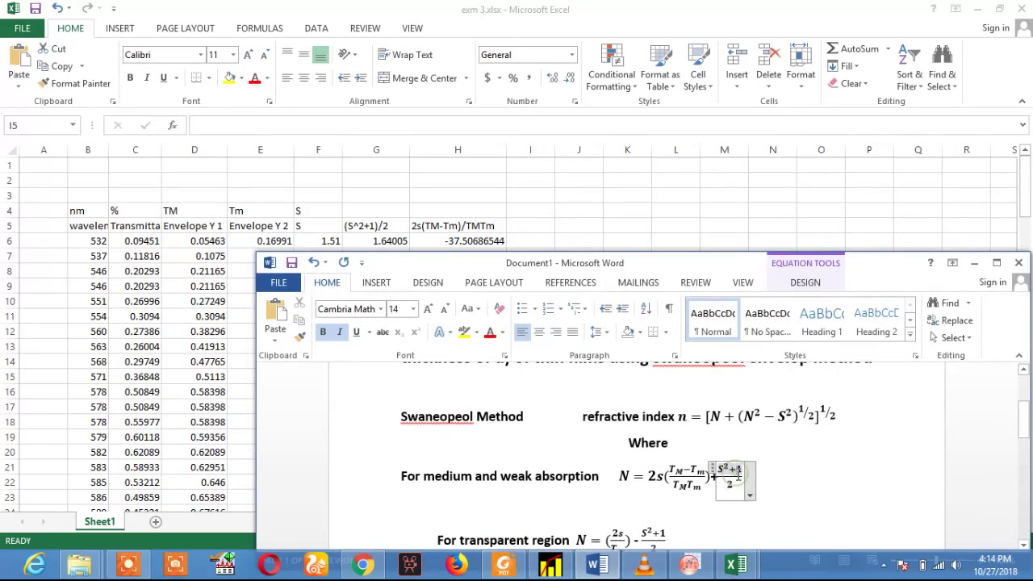
{"action": "left_click", "coordinate": [765, 477]}
{"action": "left_click_drag", "start_coordinate": [765, 477], "coordinate": [647, 477]}
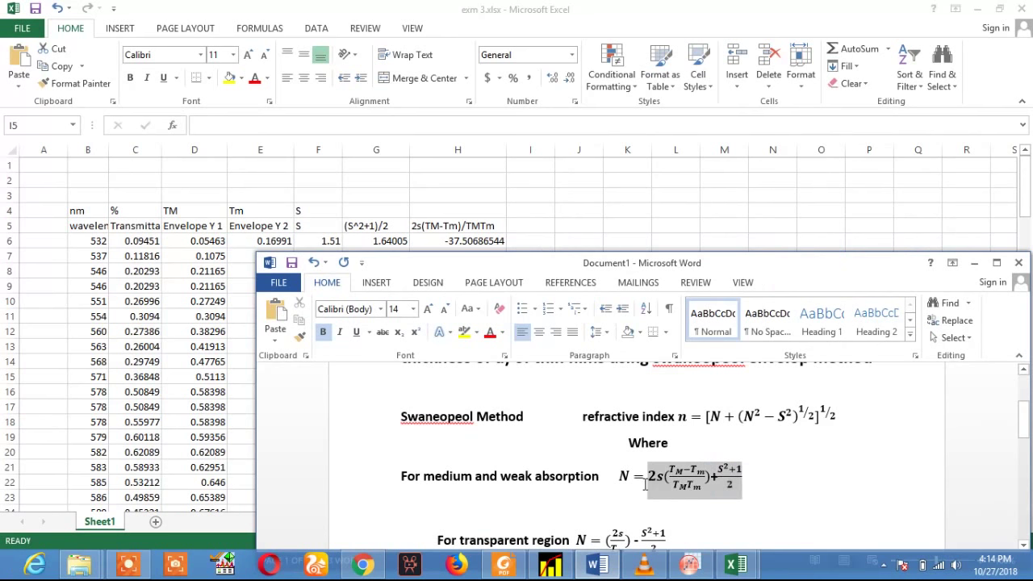
Step: Back in the exm 3.xlsx sheet in Excel, head column I with N in I4 and "add two terms" in I5
{"action": "left_click", "coordinate": [537, 225]}
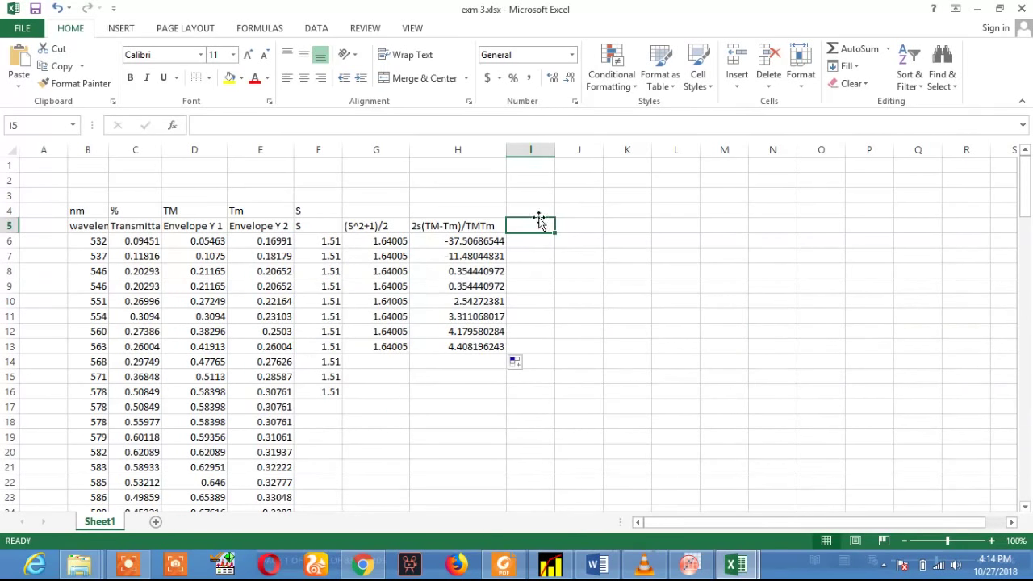
{"action": "left_click", "coordinate": [538, 211]}
{"action": "type", "text": "N"}
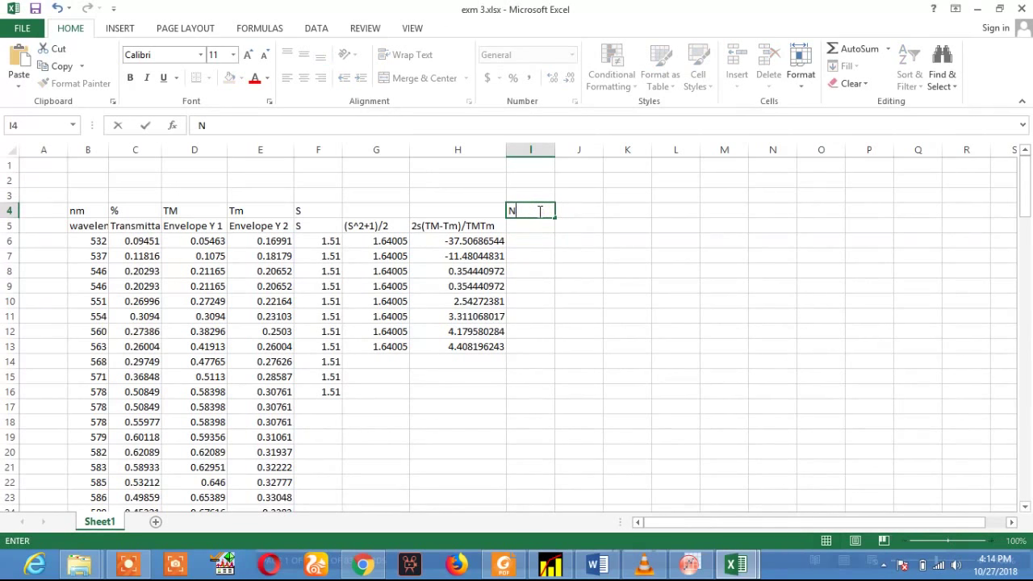
{"action": "left_click", "coordinate": [525, 226]}
{"action": "type", "text": "ad"}
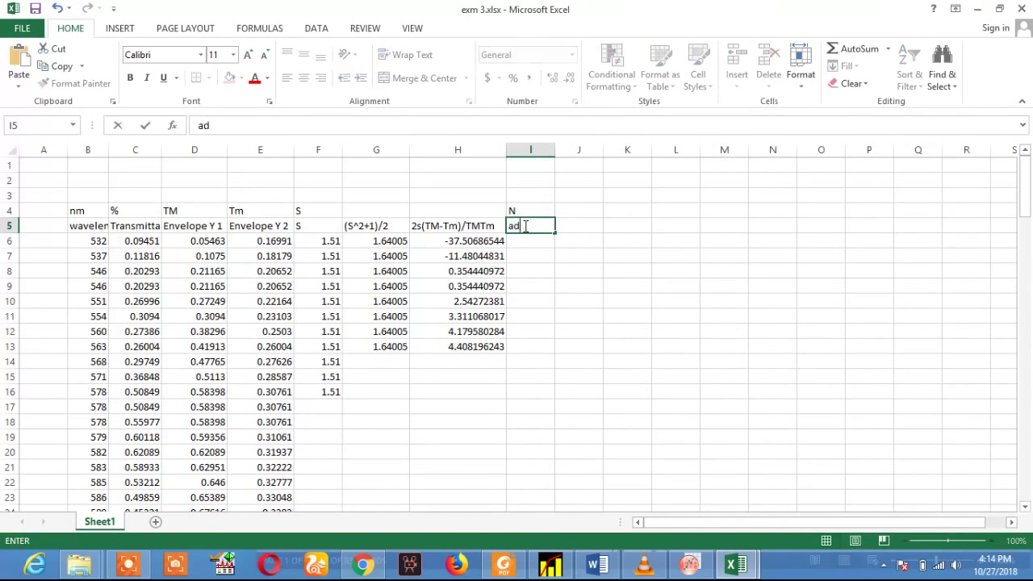
{"action": "type", "text": "d two terms"}
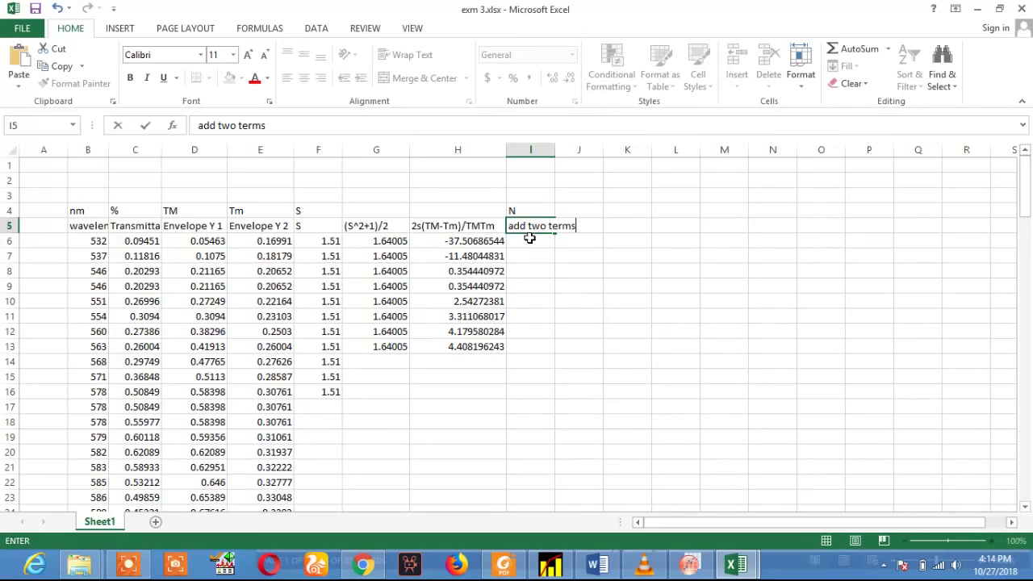
{"action": "key", "text": "Return"}
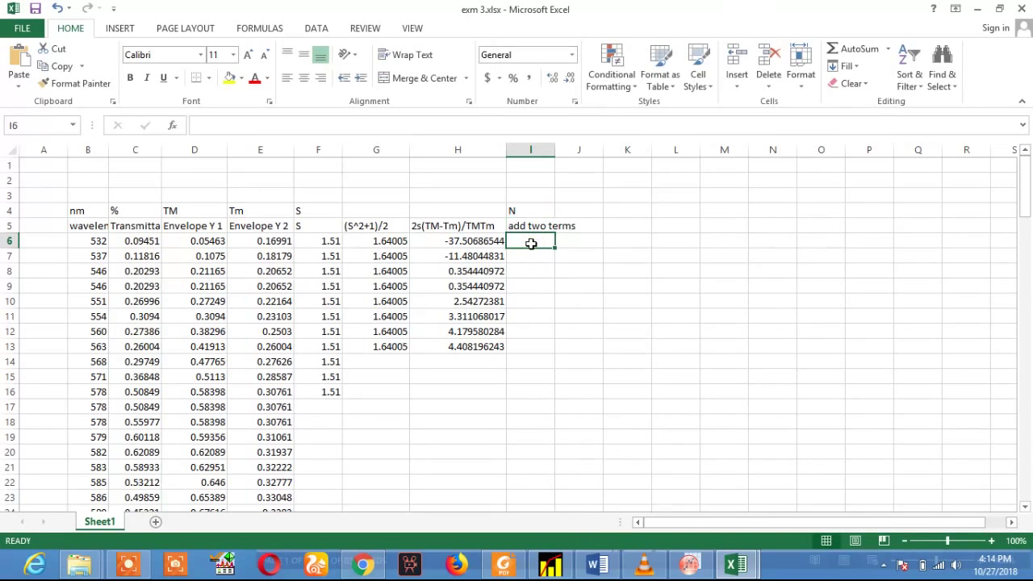
Step: Enter the formula =G6+H6 in I6 and copy it down to I9
{"action": "type", "text": "="}
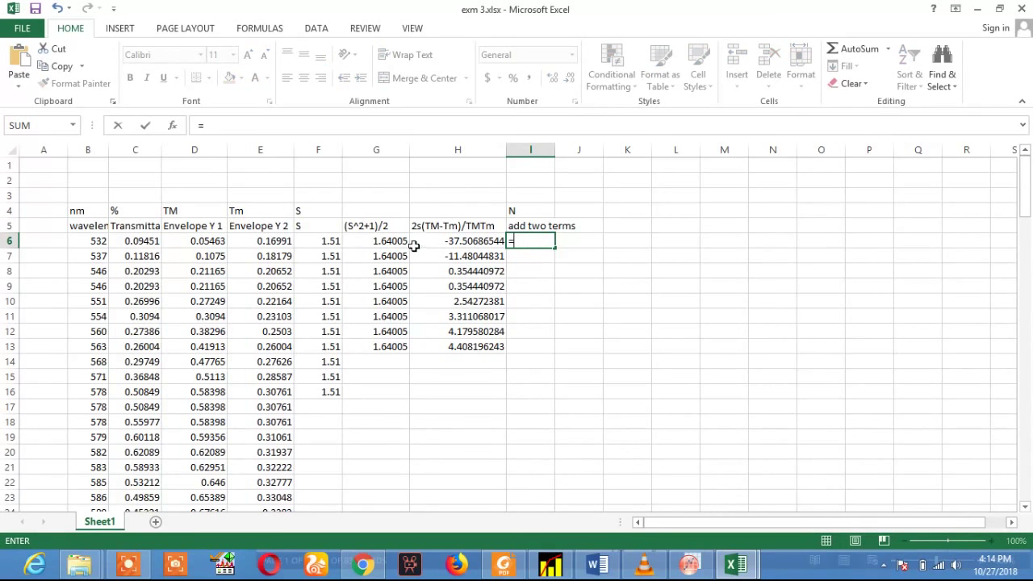
{"action": "left_click", "coordinate": [390, 241]}
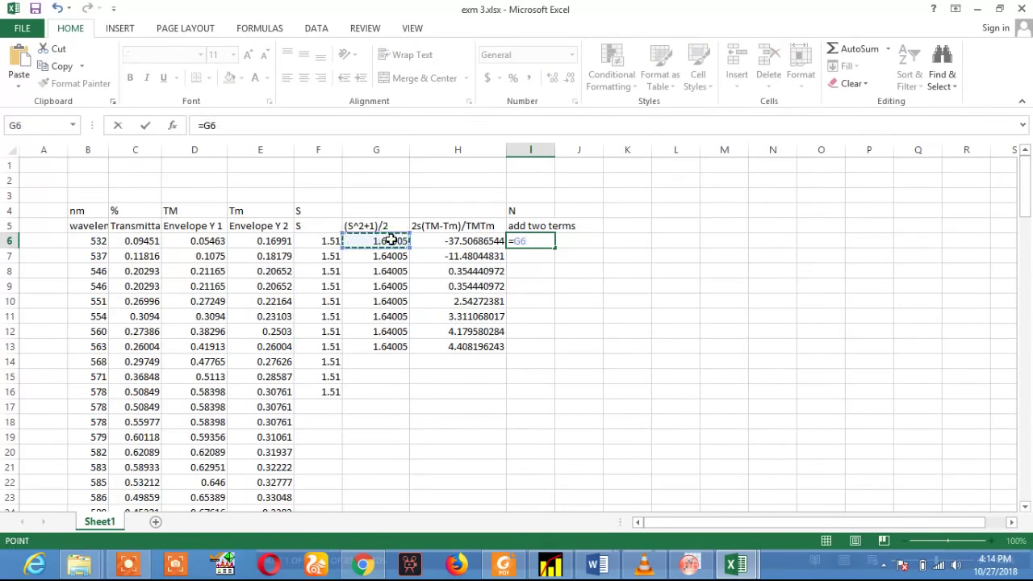
{"action": "type", "text": "+"}
{"action": "left_click", "coordinate": [443, 241]}
{"action": "key", "text": "Return"}
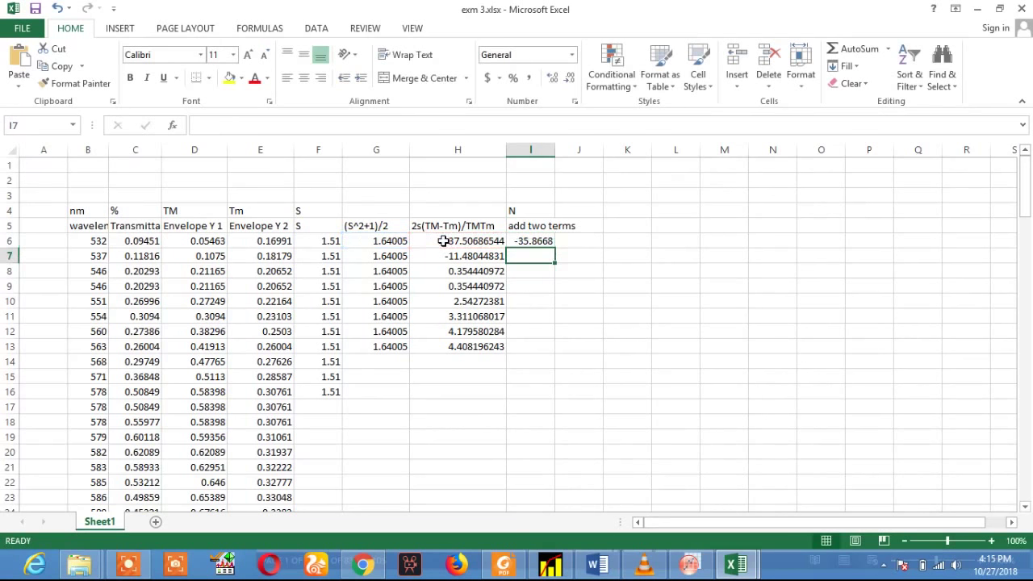
{"action": "left_click", "coordinate": [535, 240]}
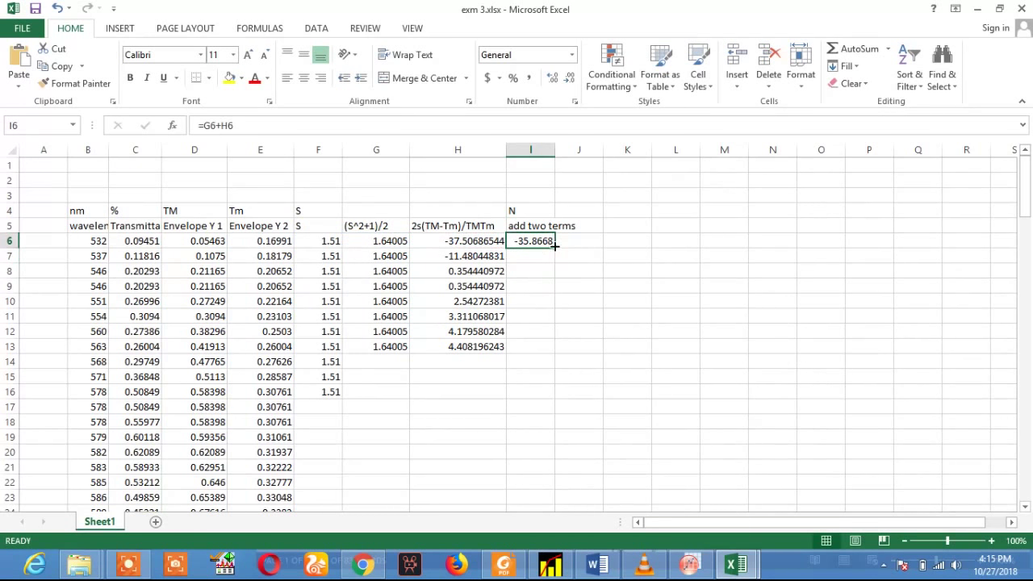
{"action": "left_click_drag", "start_coordinate": [555, 249], "coordinate": [556, 297]}
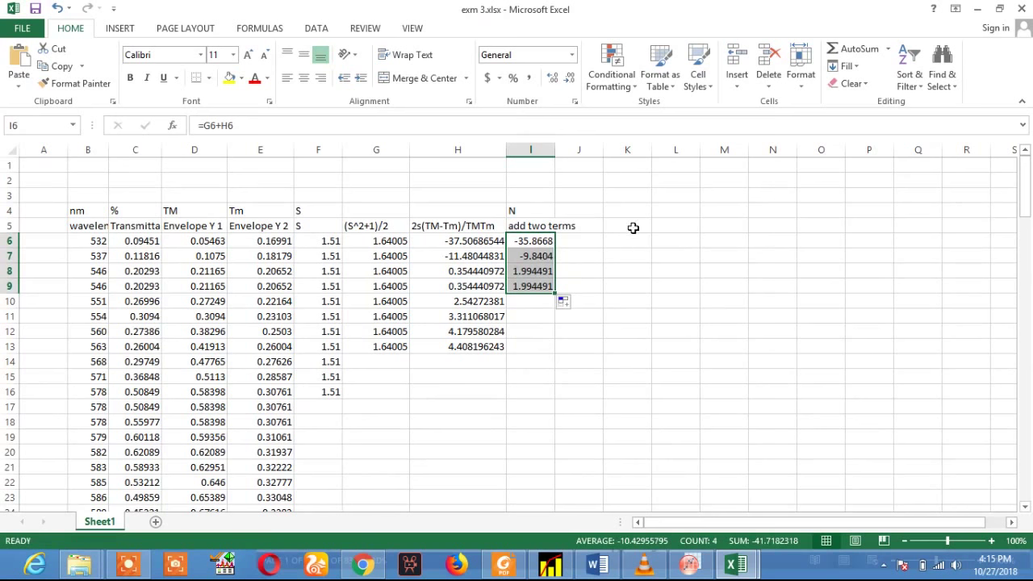
Step: Enter the heading "for n calculations" in K4 for the refractive index section
{"action": "left_click", "coordinate": [634, 228]}
{"action": "left_click", "coordinate": [637, 211]}
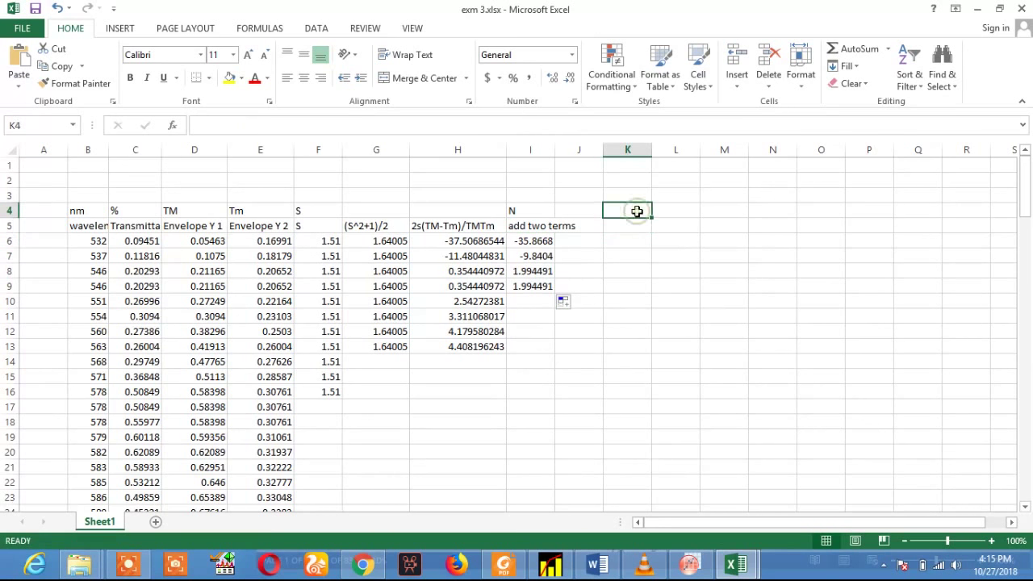
{"action": "type", "text": "for"}
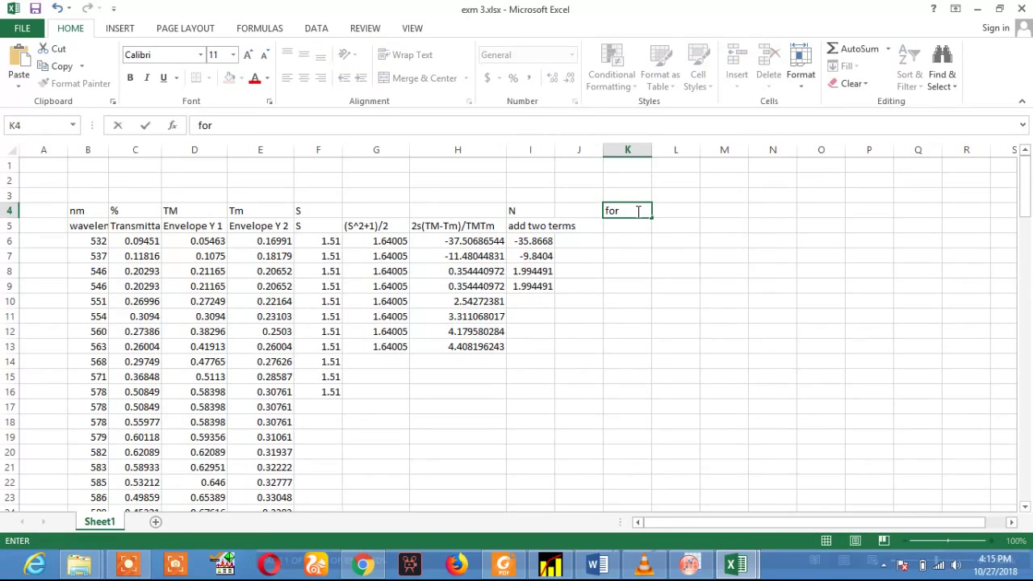
{"action": "type", "text": " n calculations"}
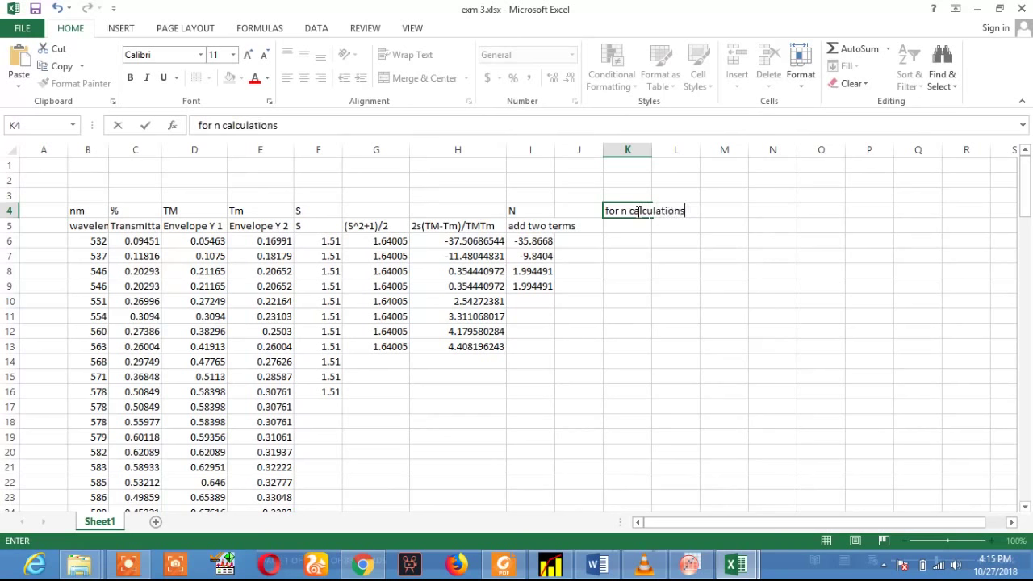
{"action": "left_click", "coordinate": [634, 223]}
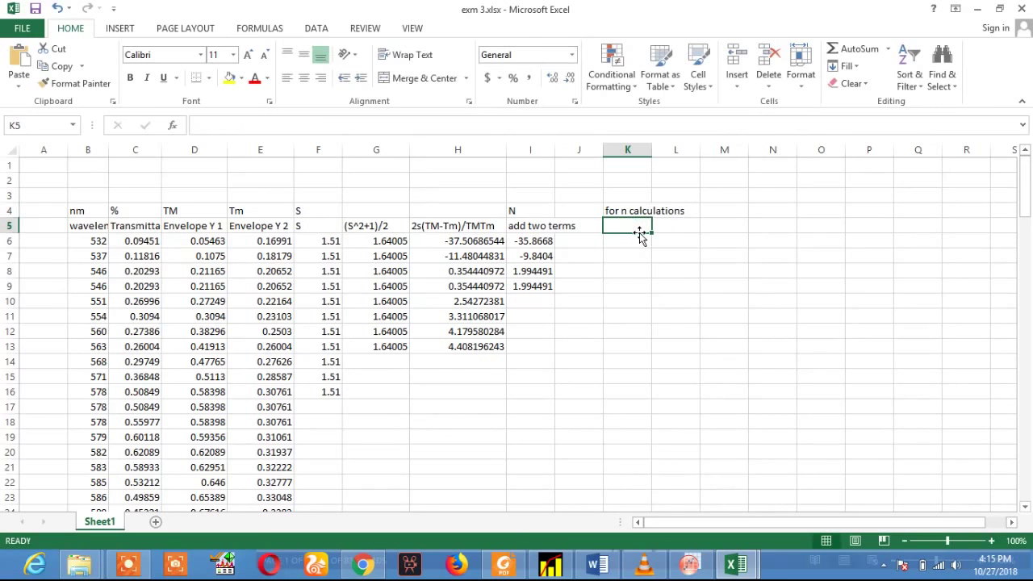
Step: Consult the N²−S² term of the refractive index formula in the Word document, and head K5 with N^2 in the Excel sheet
{"action": "left_click", "coordinate": [736, 565]}
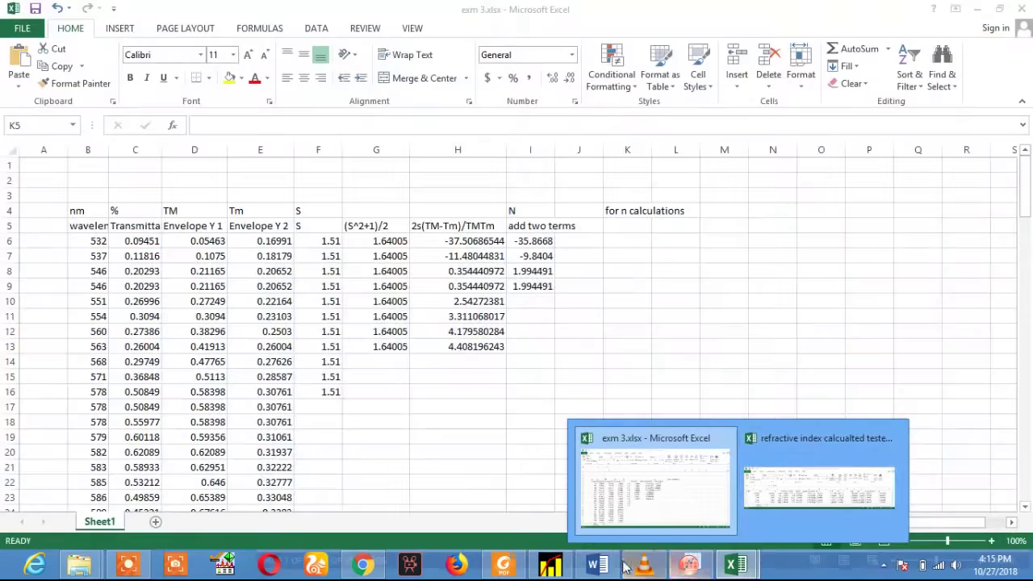
{"action": "left_click", "coordinate": [597, 565]}
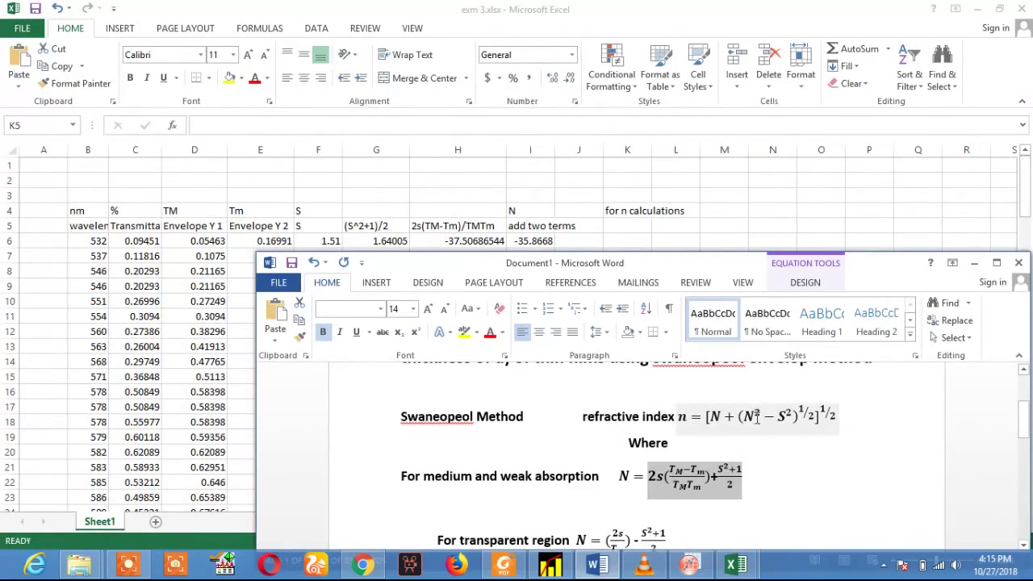
{"action": "left_click_drag", "start_coordinate": [748, 415], "coordinate": [781, 415]}
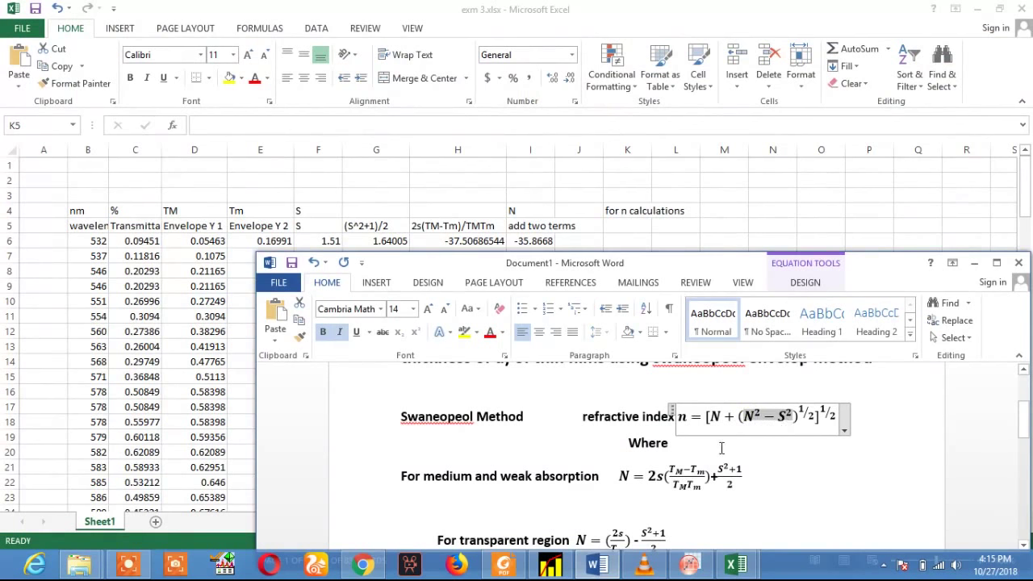
{"action": "left_click", "coordinate": [632, 228]}
{"action": "type", "text": "N^2"}
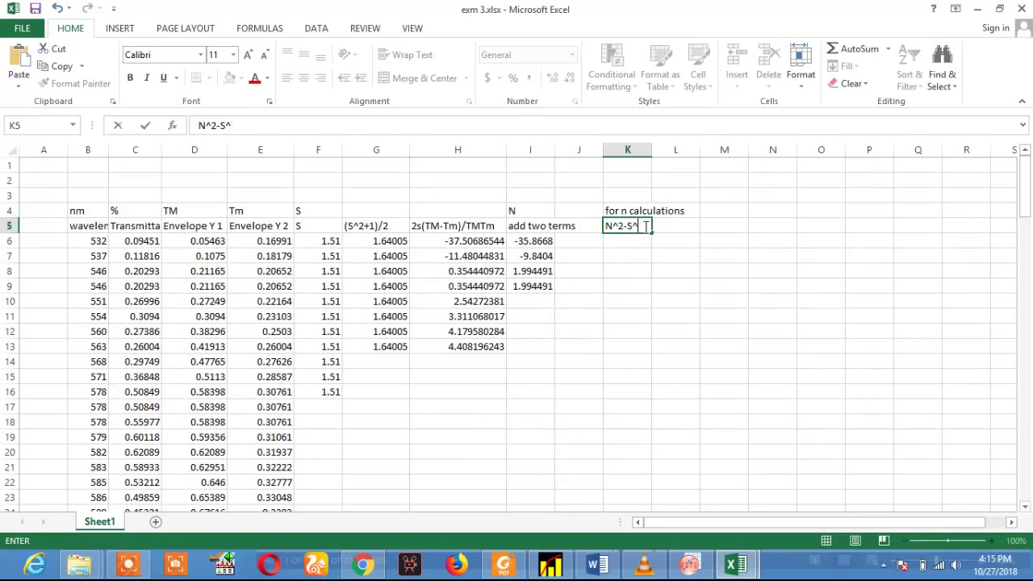
Step: Enter the formula =I6^2 in K6 and copy it down to K10
{"action": "left_click", "coordinate": [637, 239]}
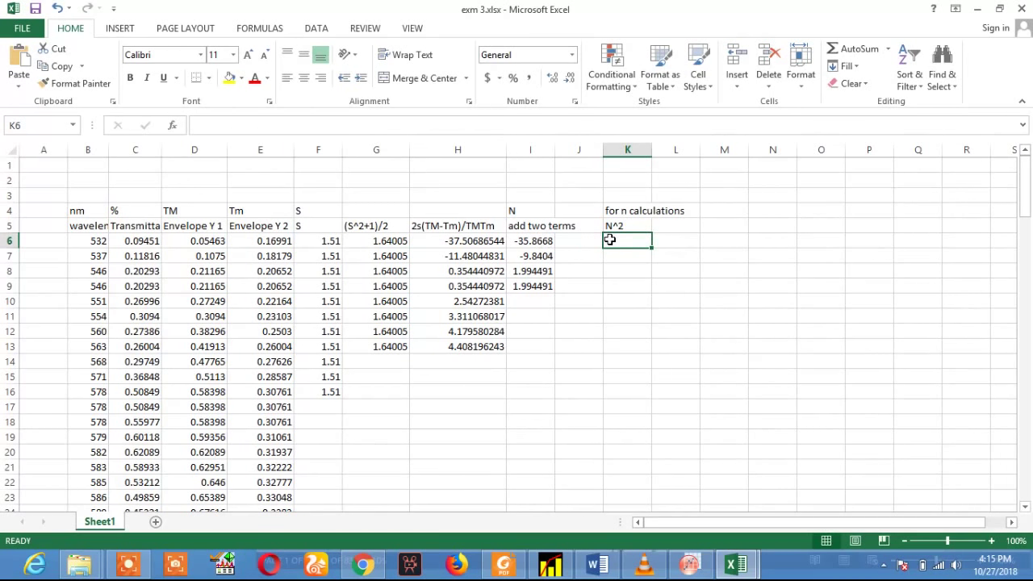
{"action": "type", "text": "="}
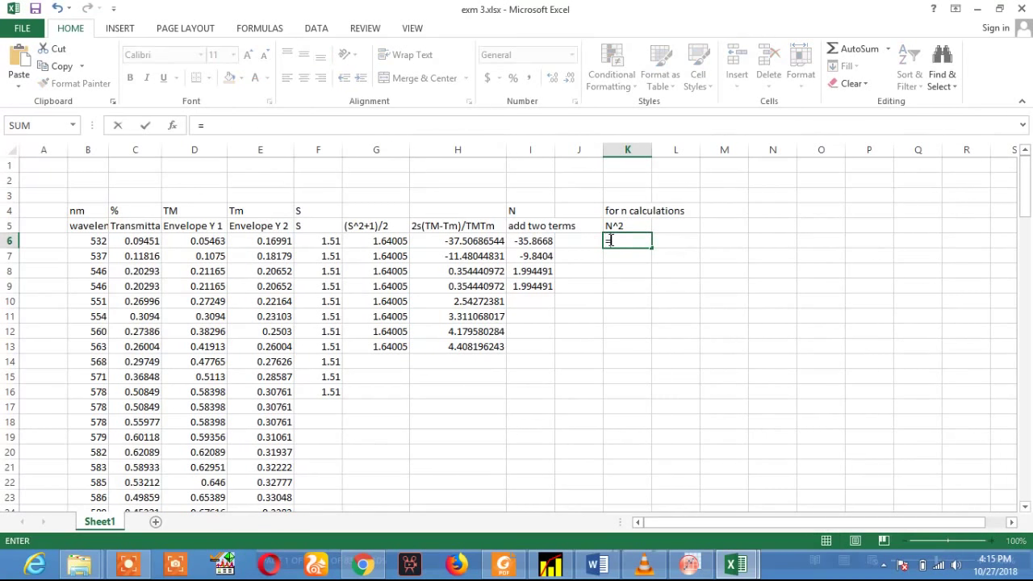
{"action": "left_click", "coordinate": [540, 241]}
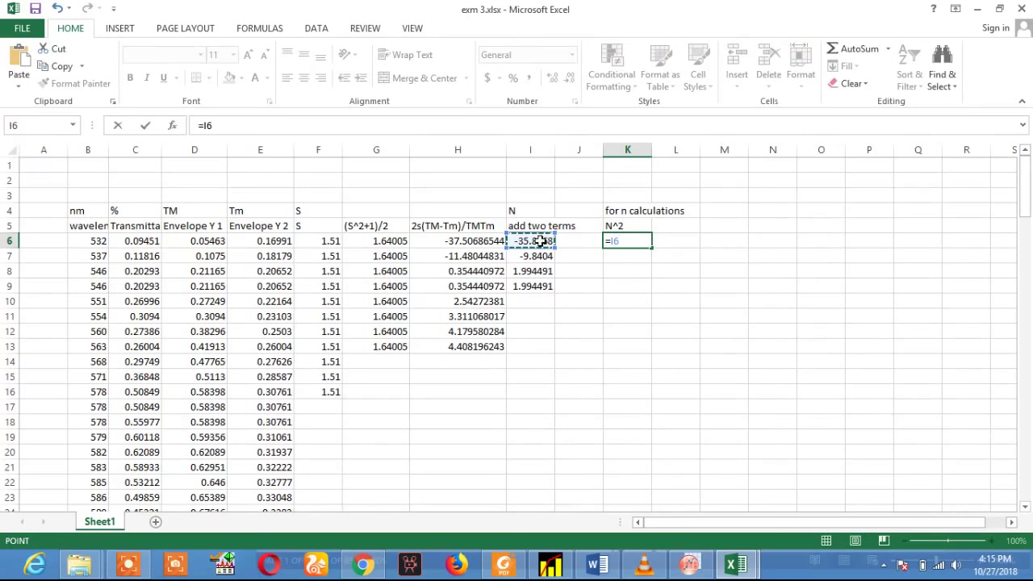
{"action": "type", "text": "^2"}
{"action": "key", "text": "Return"}
{"action": "left_click", "coordinate": [636, 240]}
{"action": "left_click_drag", "start_coordinate": [650, 248], "coordinate": [652, 310]}
Step: Head column L with S^2 in L5, and fill L6 to L9 with the formula =F6^2 copied down
{"action": "left_click", "coordinate": [674, 226]}
{"action": "type", "text": "S"}
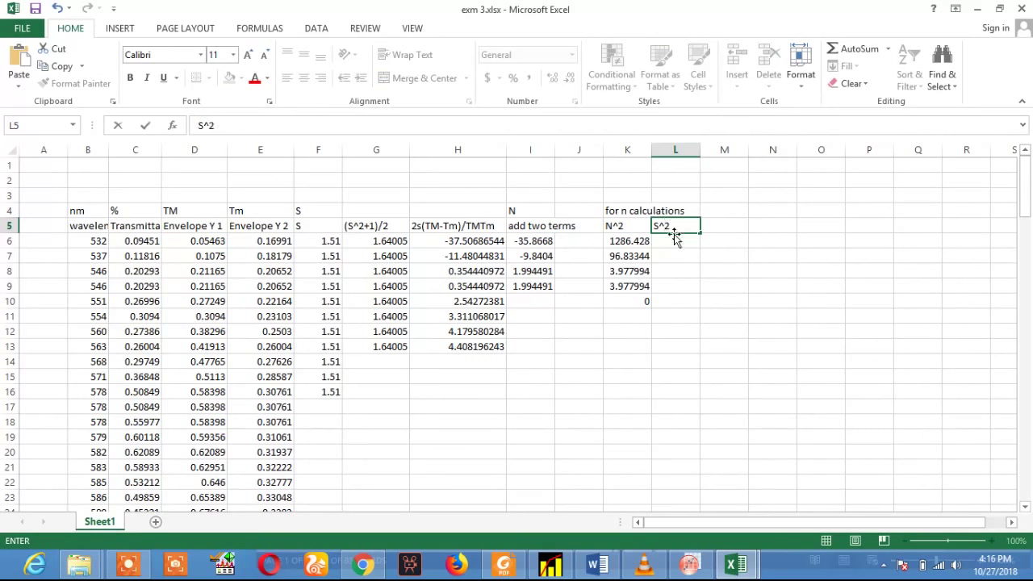
{"action": "left_click", "coordinate": [673, 240]}
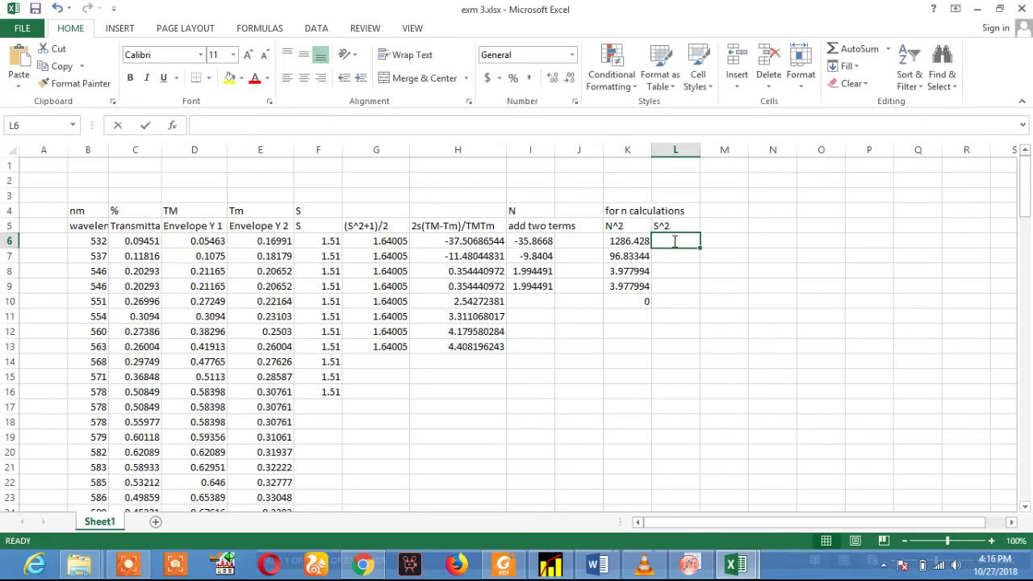
{"action": "type", "text": "="}
{"action": "left_click", "coordinate": [322, 242]}
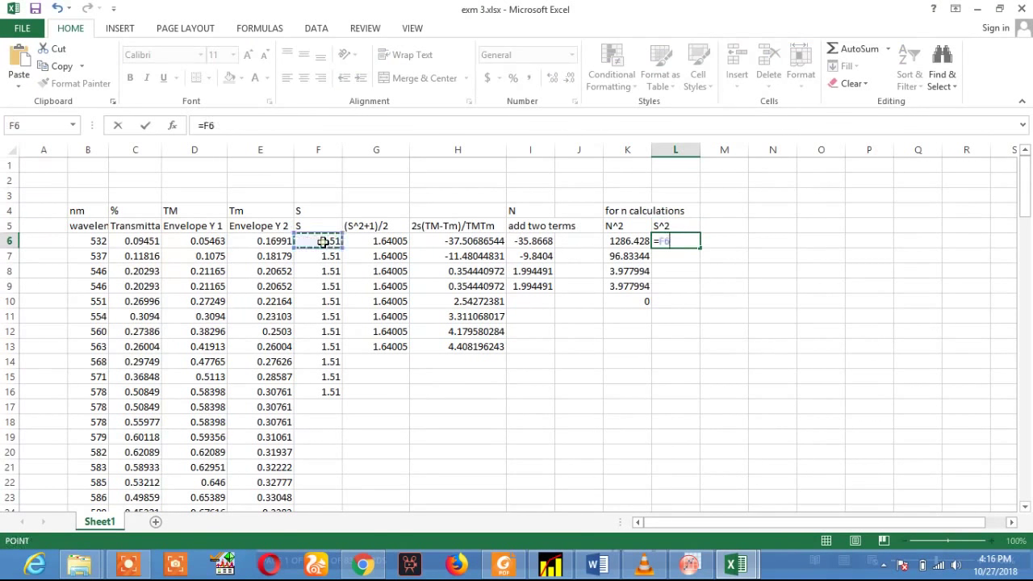
{"action": "type", "text": "^2"}
{"action": "key", "text": "Return"}
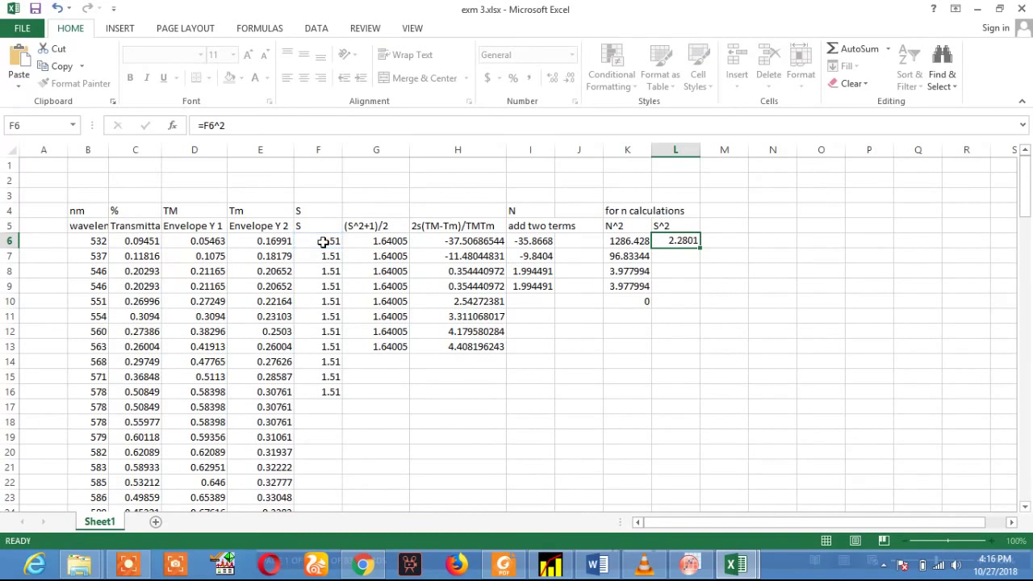
{"action": "left_click", "coordinate": [682, 243]}
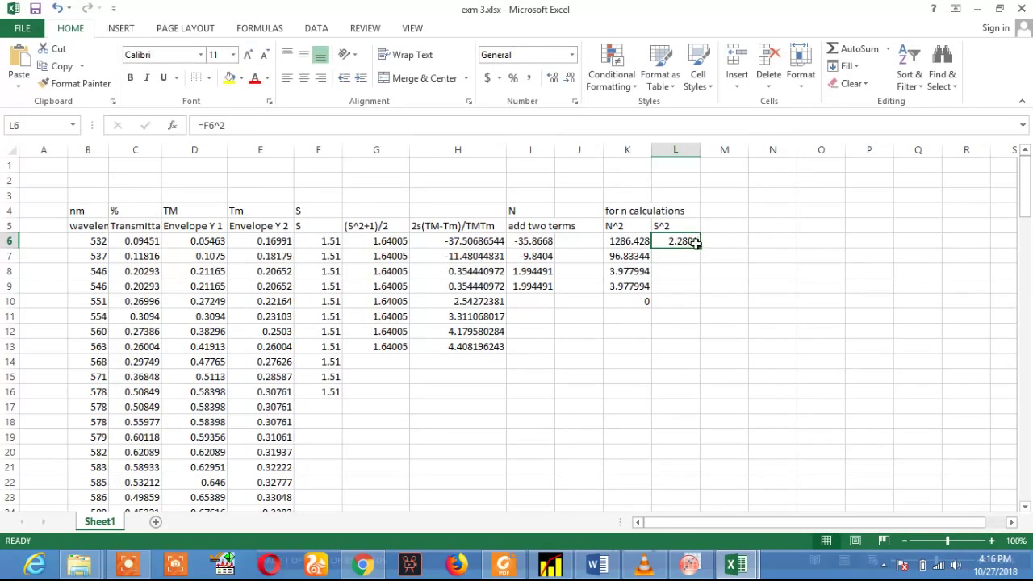
{"action": "left_click_drag", "start_coordinate": [701, 249], "coordinate": [699, 293]}
Step: Enter the heading N^2-S^2 in M5 for the difference column
{"action": "left_click", "coordinate": [722, 225]}
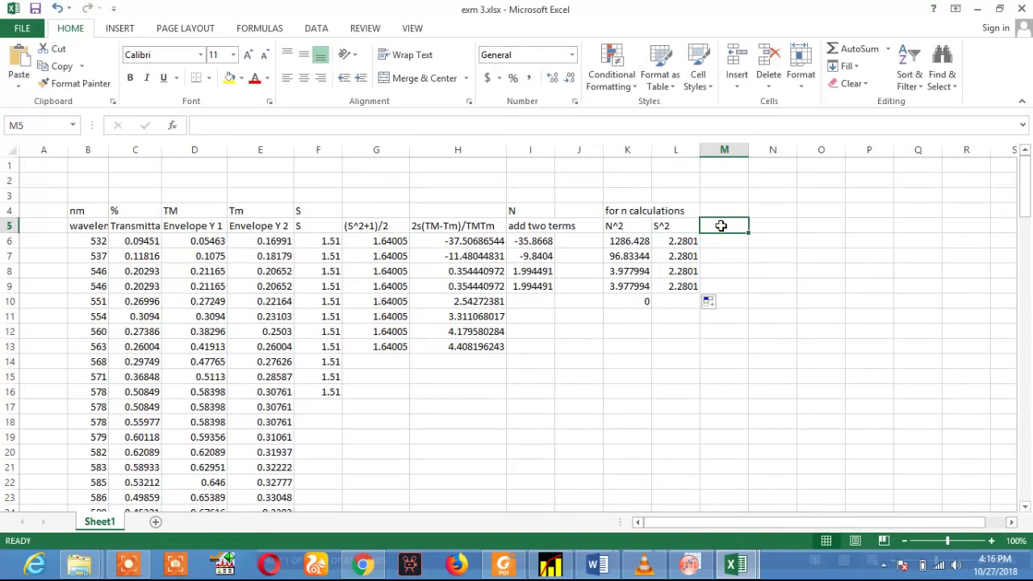
{"action": "type", "text": "N^2"}
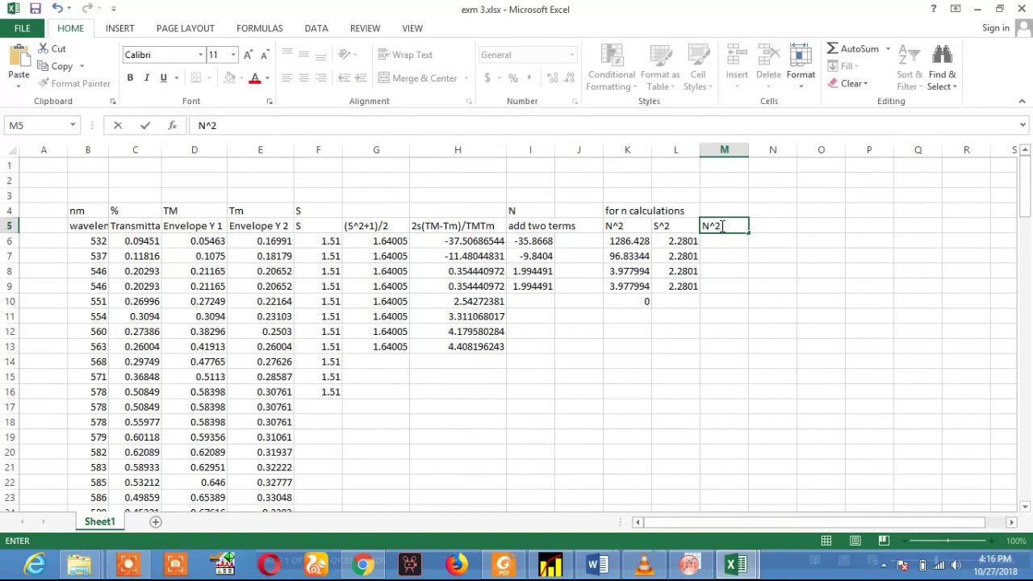
{"action": "type", "text": "-S^2"}
{"action": "left_click", "coordinate": [729, 240]}
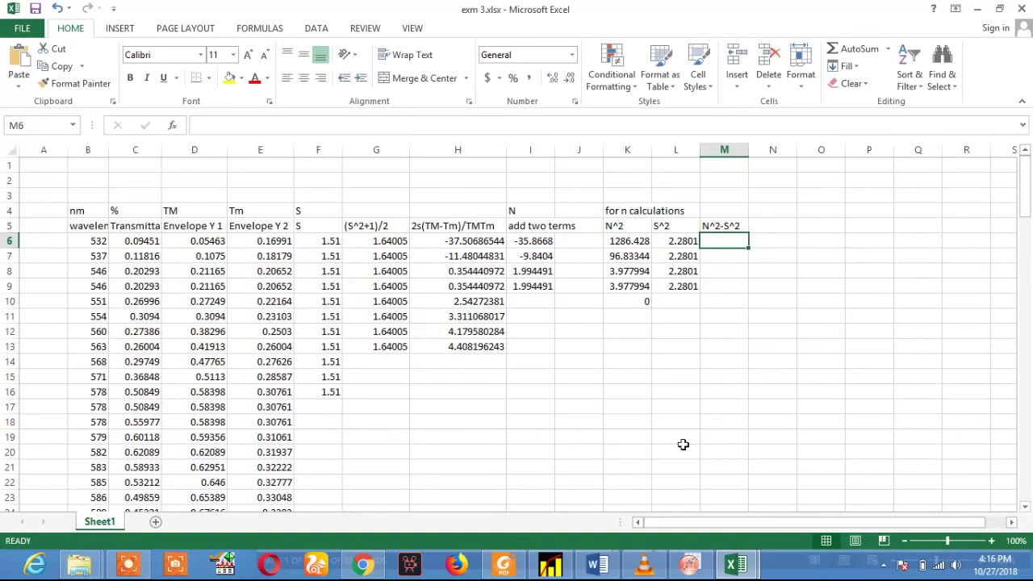
Step: Recheck the n formula in the Word document, and in Excel enter =K6-L6 in M6, copied down to M8
{"action": "left_click", "coordinate": [605, 567]}
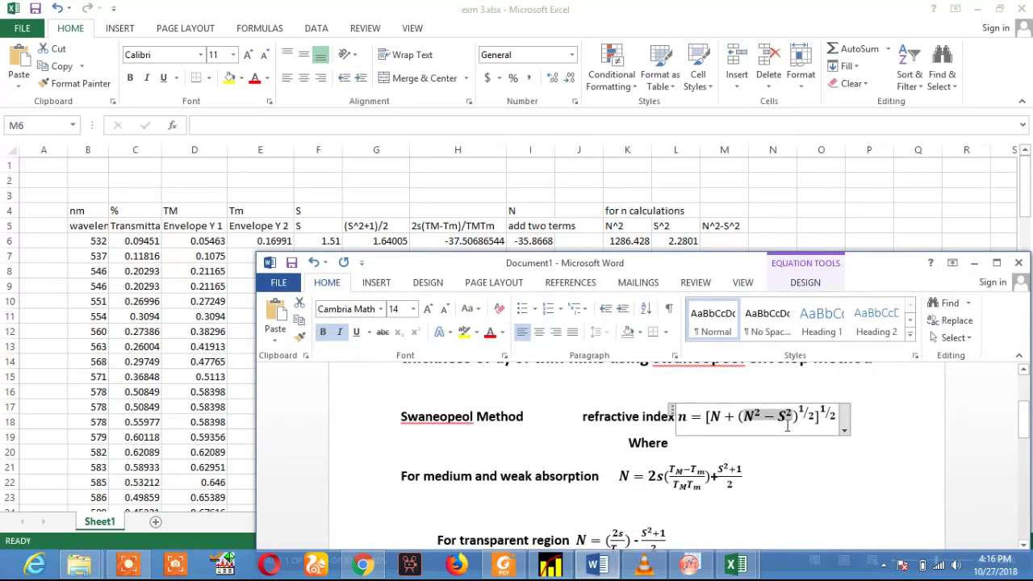
{"action": "left_click", "coordinate": [730, 244]}
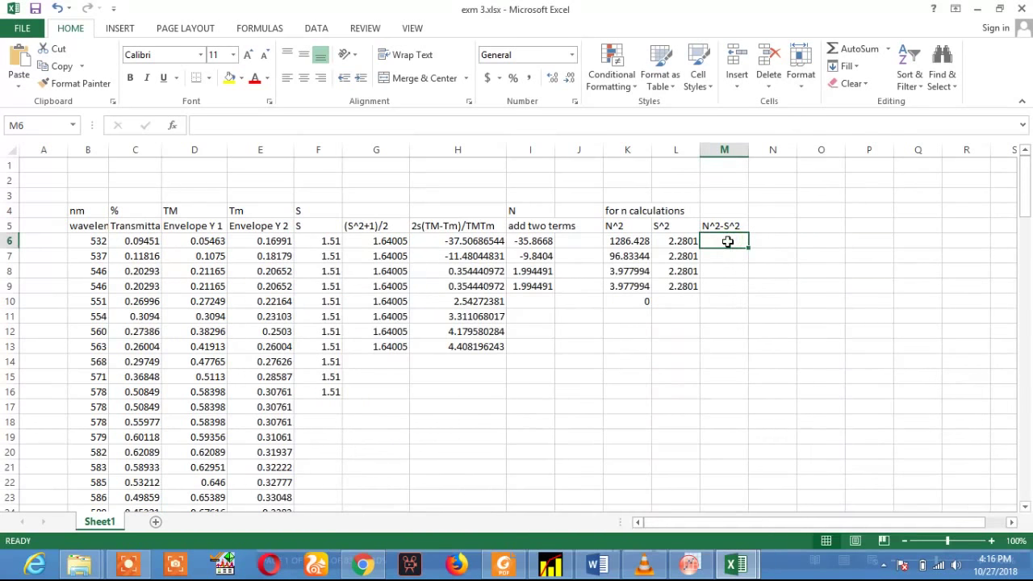
{"action": "type", "text": "="}
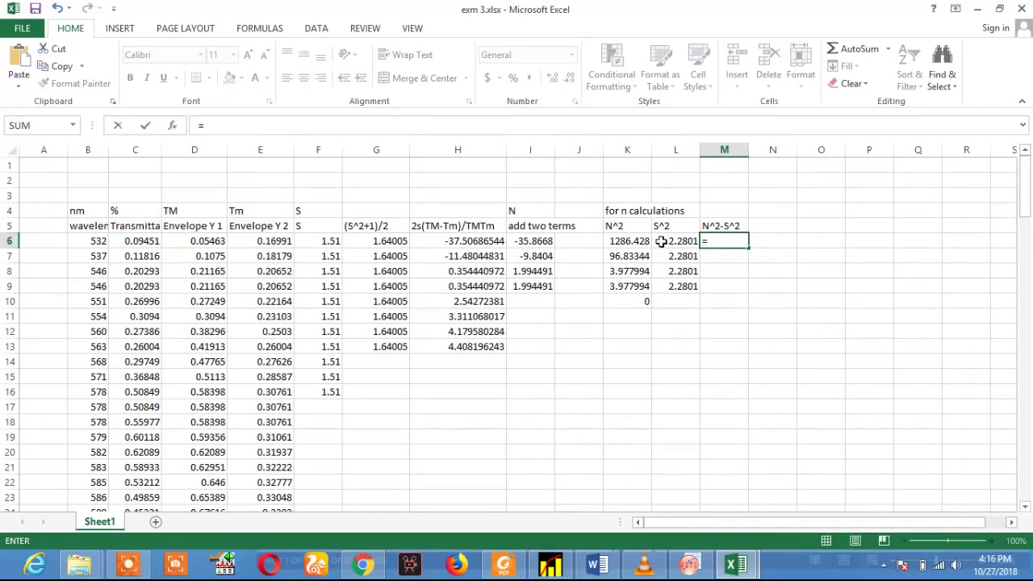
{"action": "left_click", "coordinate": [636, 242]}
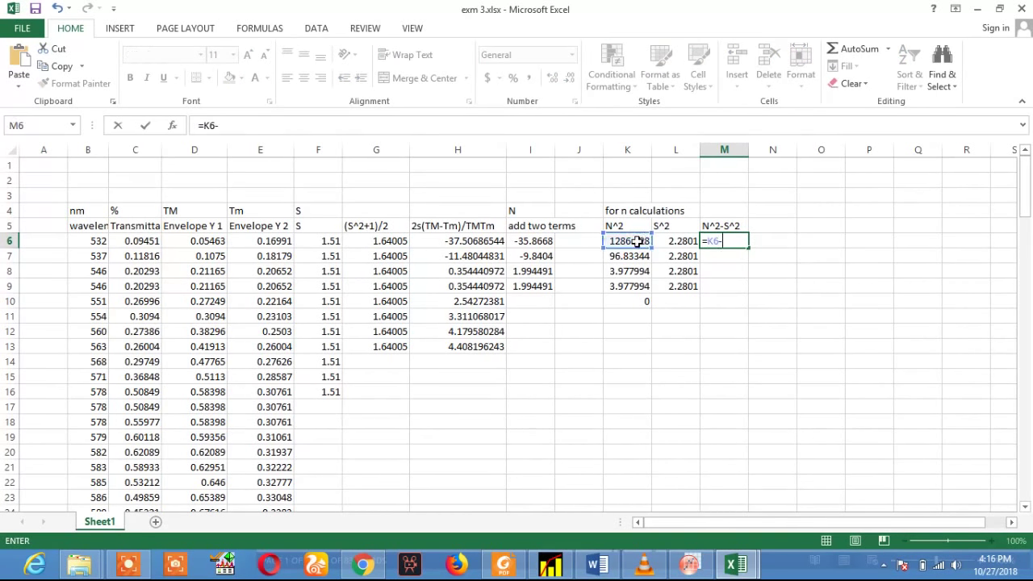
{"action": "type", "text": "-"}
{"action": "left_click", "coordinate": [678, 242]}
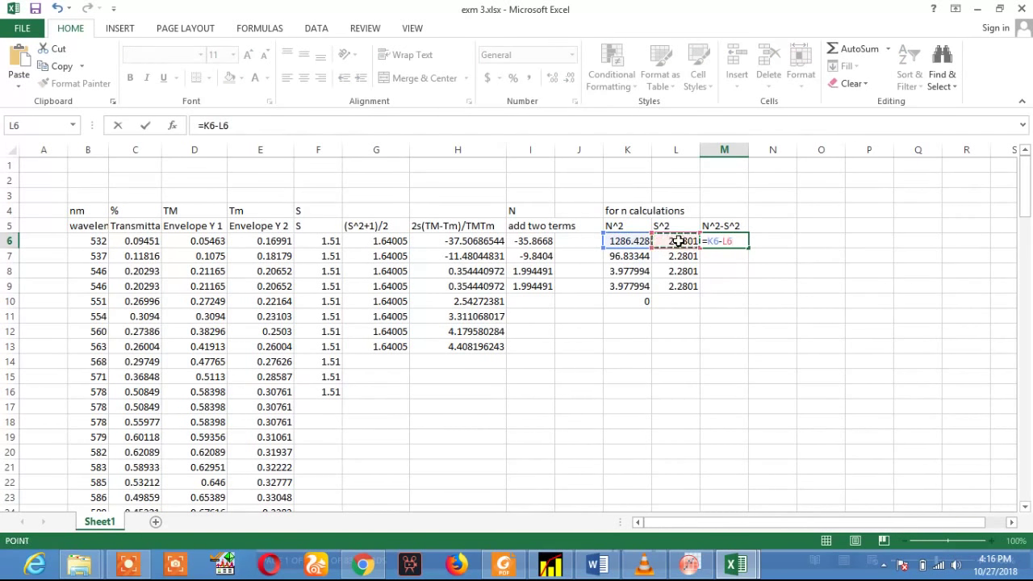
{"action": "key", "text": "Return"}
{"action": "left_click", "coordinate": [729, 242]}
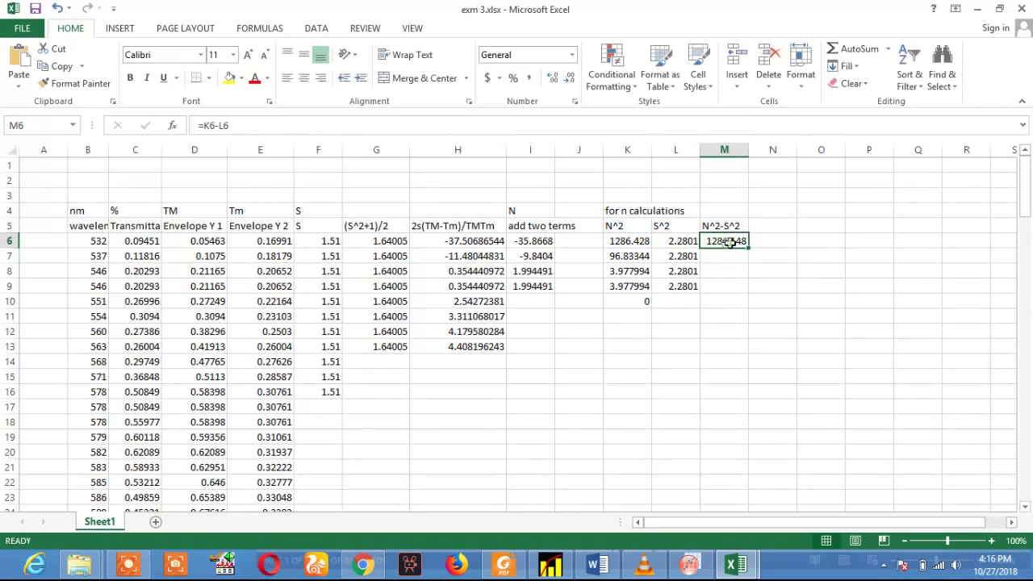
{"action": "left_click_drag", "start_coordinate": [748, 248], "coordinate": [751, 278]}
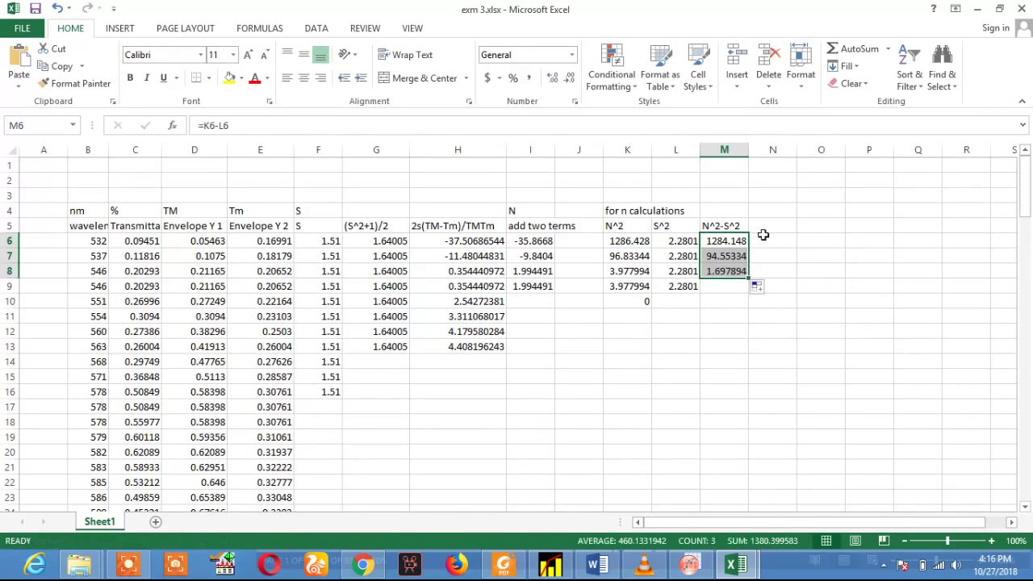
Step: Enter the heading "sqrt of n2-s2" in N5 and widen column N to fit it
{"action": "left_click", "coordinate": [765, 229]}
{"action": "type", "text": "sqrt of n2-s2"}
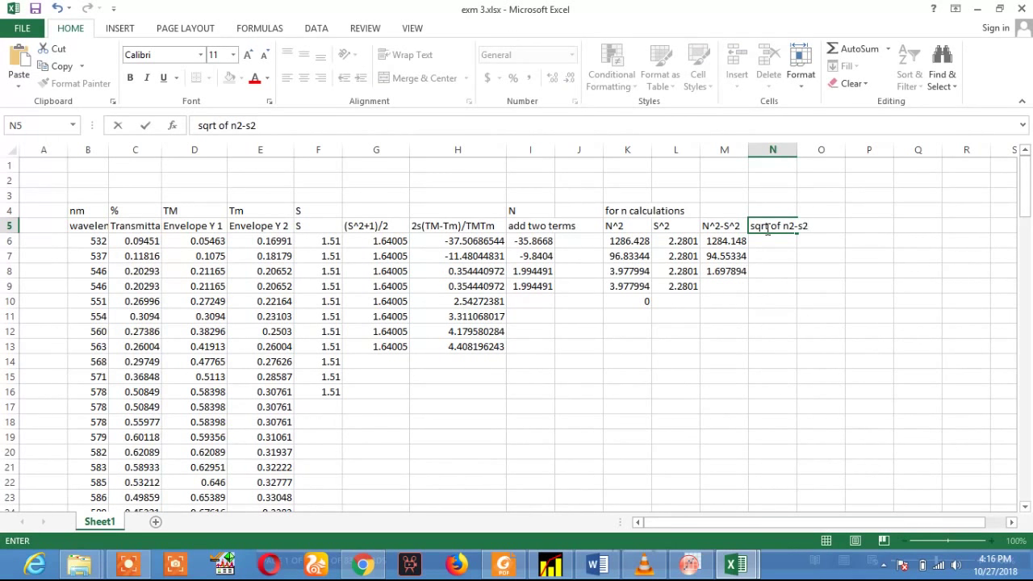
{"action": "key", "text": "Left"}
{"action": "left_click", "coordinate": [766, 229]}
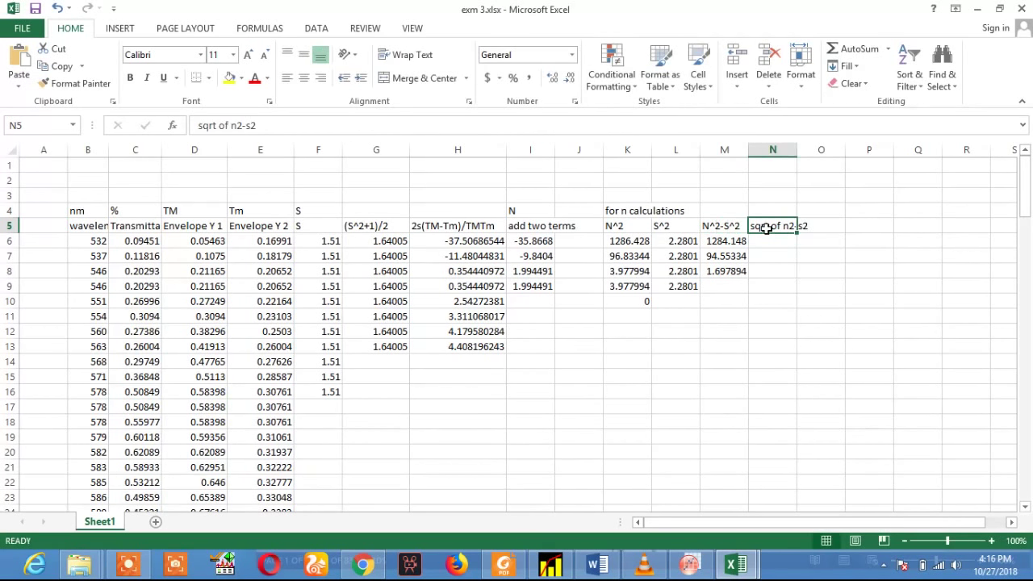
{"action": "left_click", "coordinate": [779, 255]}
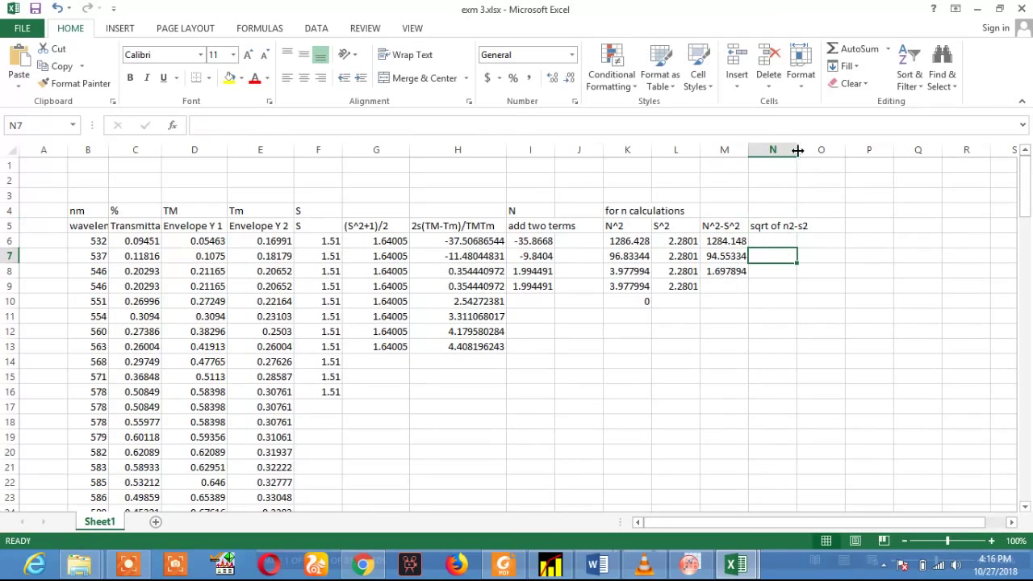
{"action": "left_click_drag", "start_coordinate": [797, 150], "coordinate": [811, 150]}
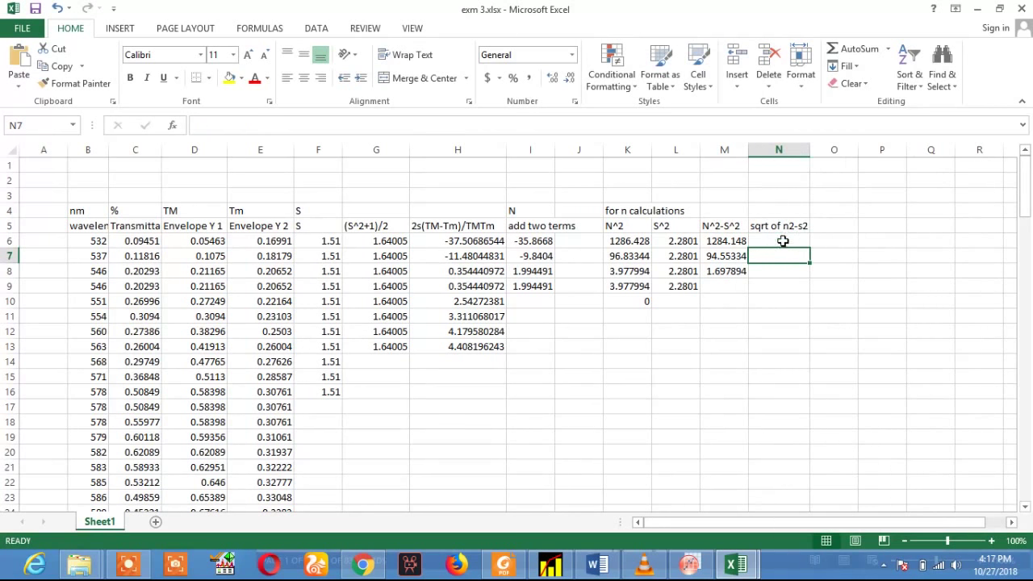
Step: Enter the formula =SQRT(M6) in N6 and copy it down to N8
{"action": "left_click", "coordinate": [782, 240]}
{"action": "type", "text": "="}
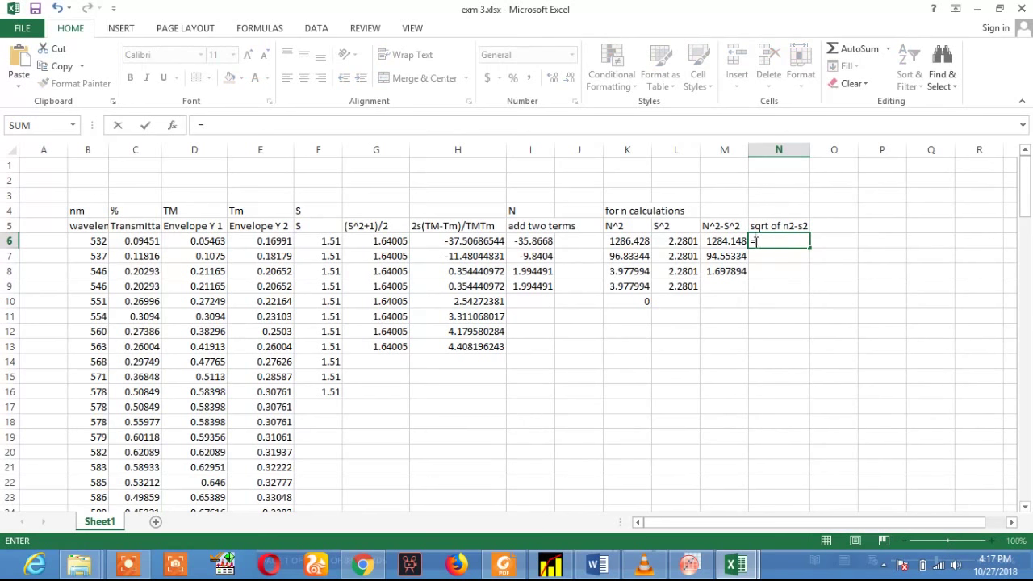
{"action": "type", "text": "sq"}
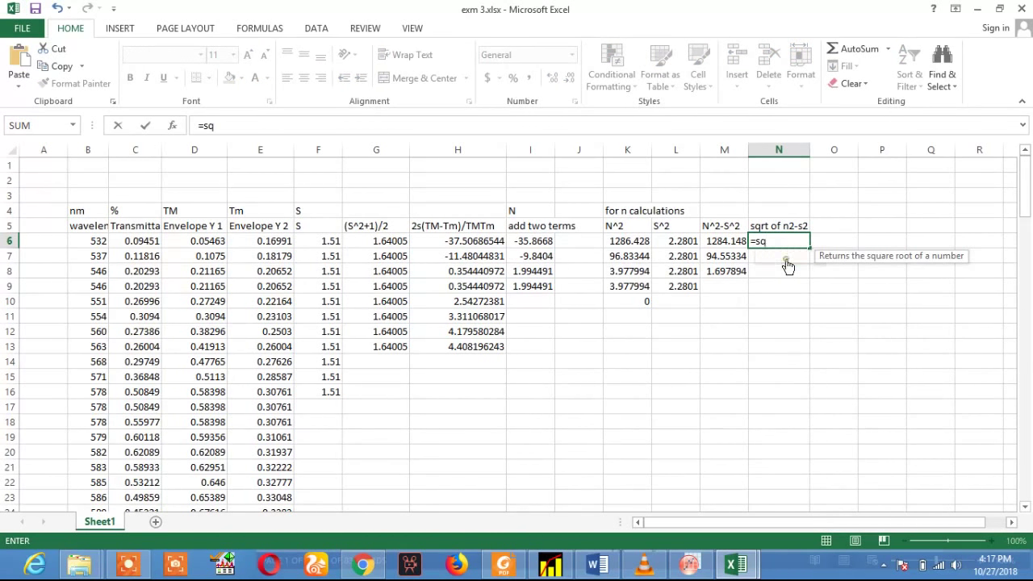
{"action": "double_click", "coordinate": [783, 256]}
{"action": "left_click", "coordinate": [729, 242]}
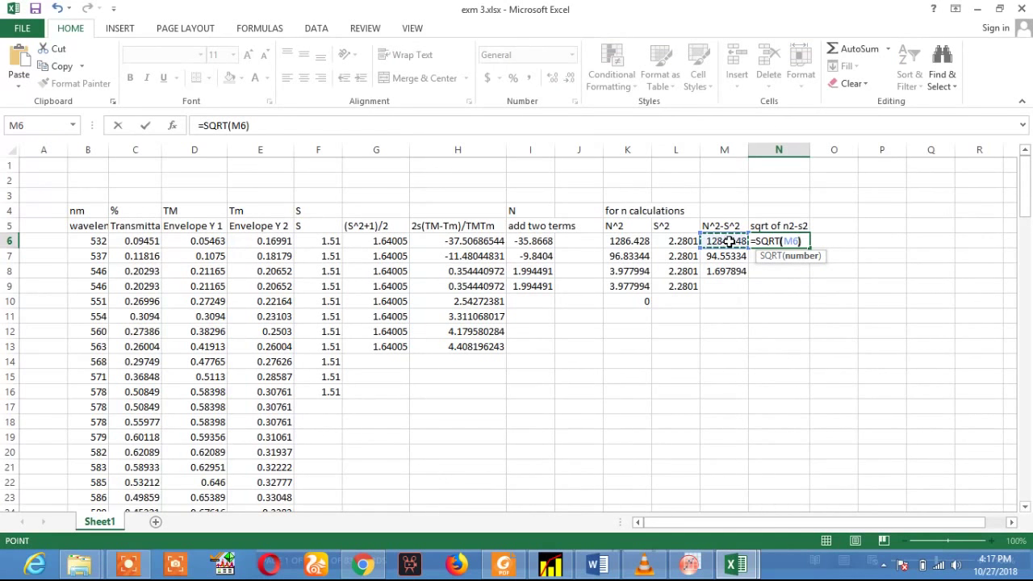
{"action": "type", "text": ")"}
{"action": "key", "text": "Return"}
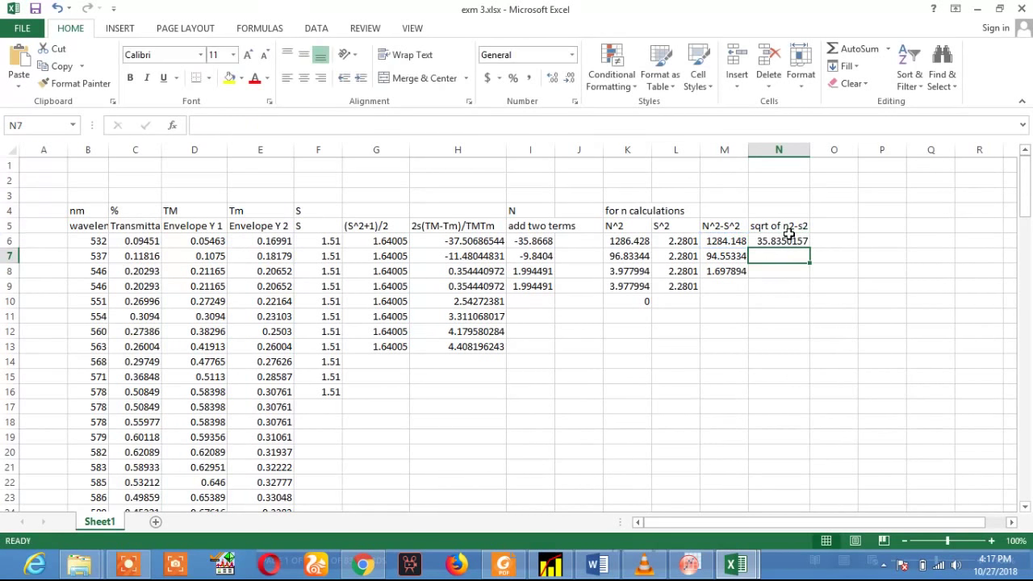
{"action": "left_click", "coordinate": [793, 240]}
{"action": "left_click_drag", "start_coordinate": [809, 251], "coordinate": [810, 279]}
Step: Review the N and (N²−S²)^1/2 terms of the n formula in the Word document, and return to cell O5 in Excel
{"action": "left_click", "coordinate": [839, 225]}
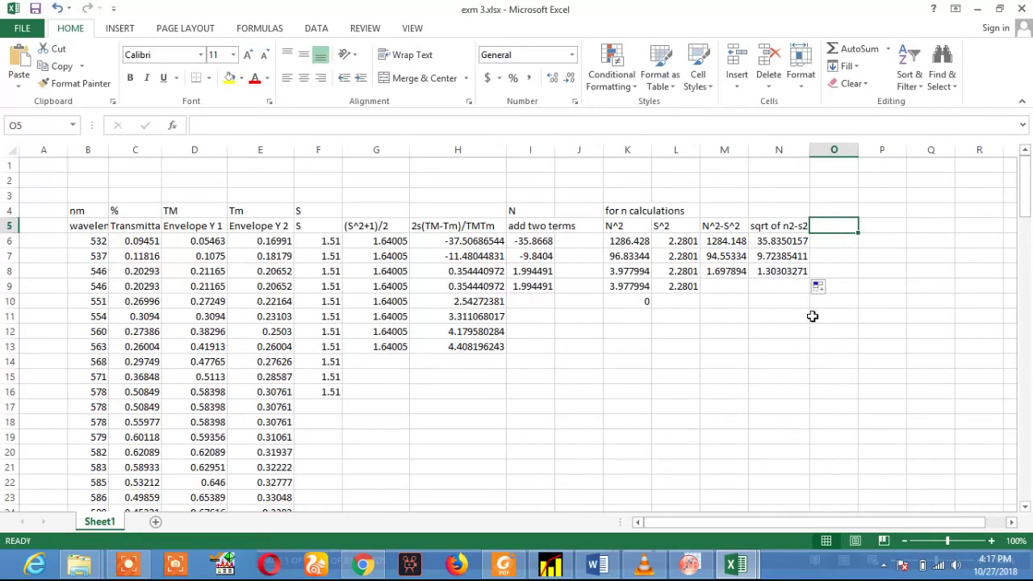
{"action": "left_click", "coordinate": [597, 565]}
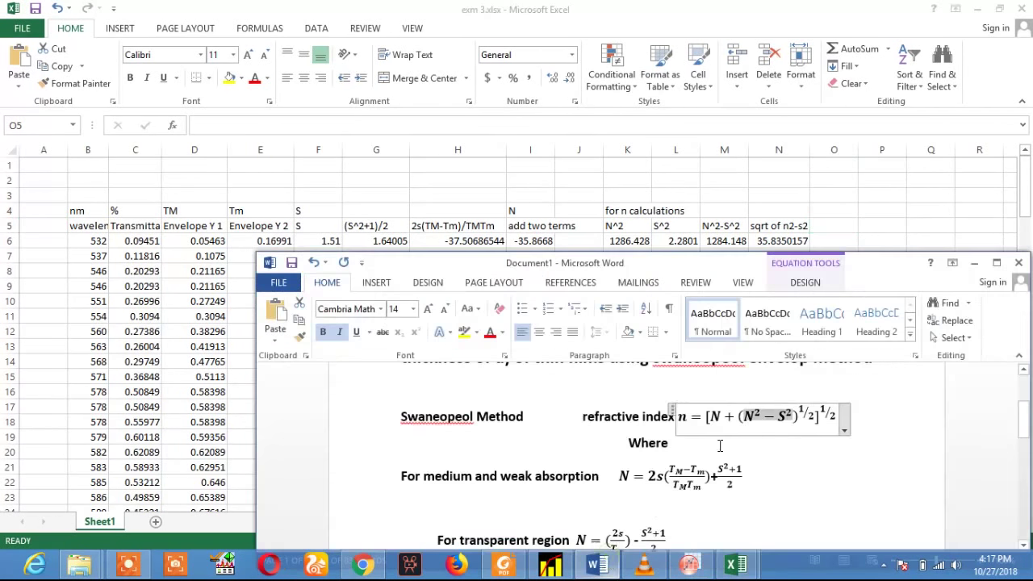
{"action": "double_click", "coordinate": [715, 416]}
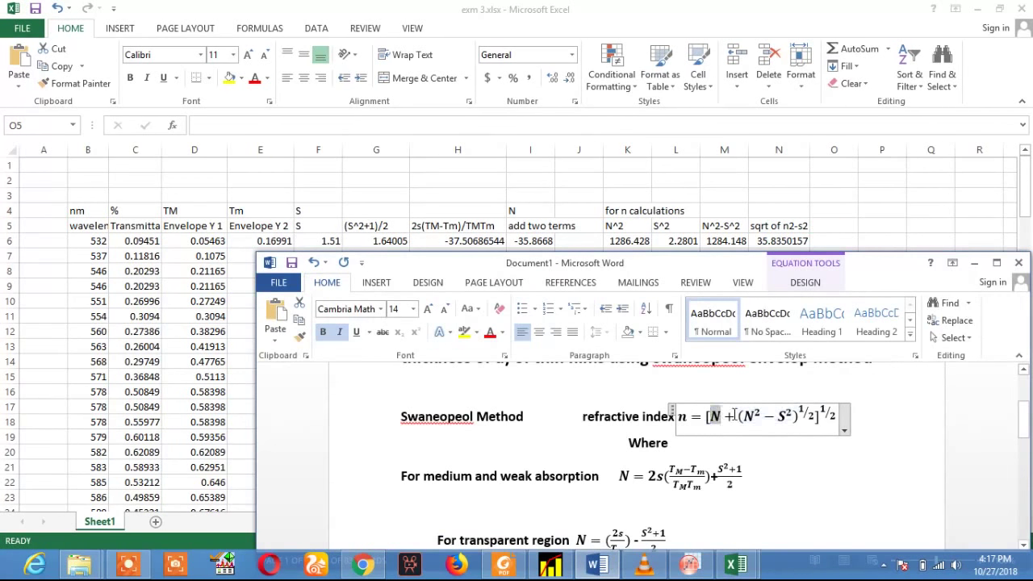
{"action": "left_click_drag", "start_coordinate": [742, 416], "coordinate": [813, 415]}
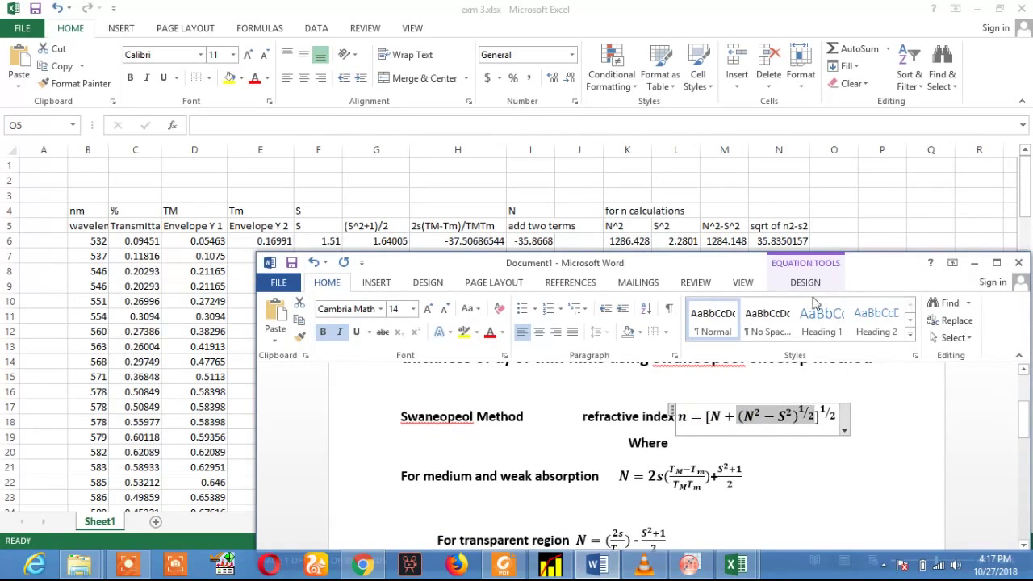
{"action": "left_click", "coordinate": [835, 226]}
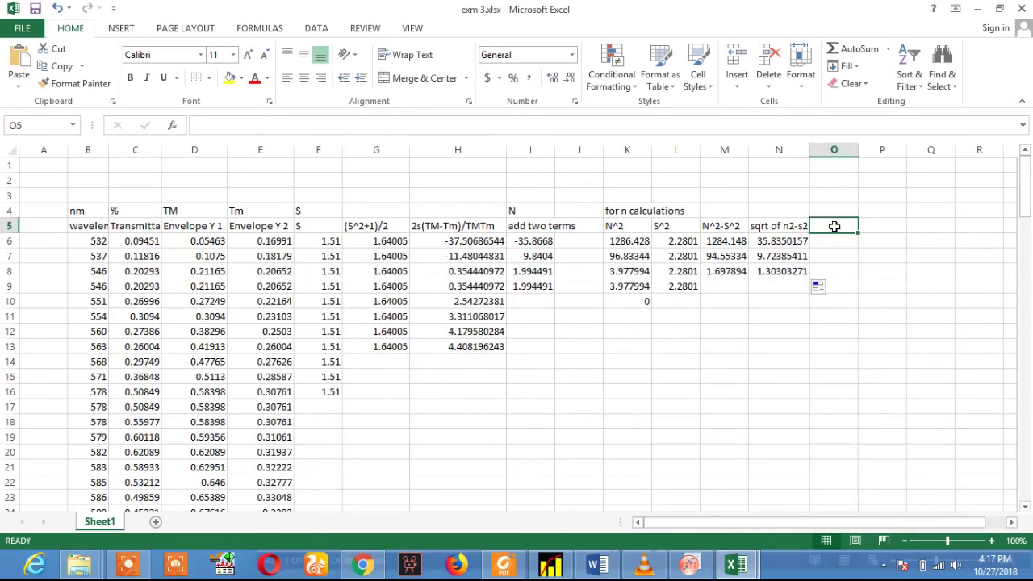
Step: Enter the heading "N plus wholeterm" in O5 and widen column O slightly
{"action": "type", "text": "N"}
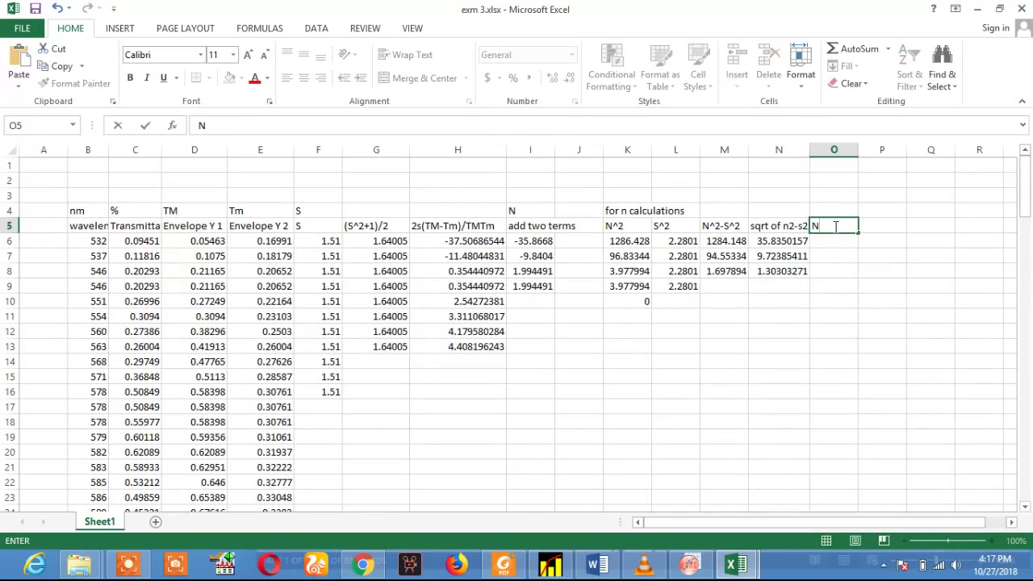
{"action": "type", "text": " plus wholeterm"}
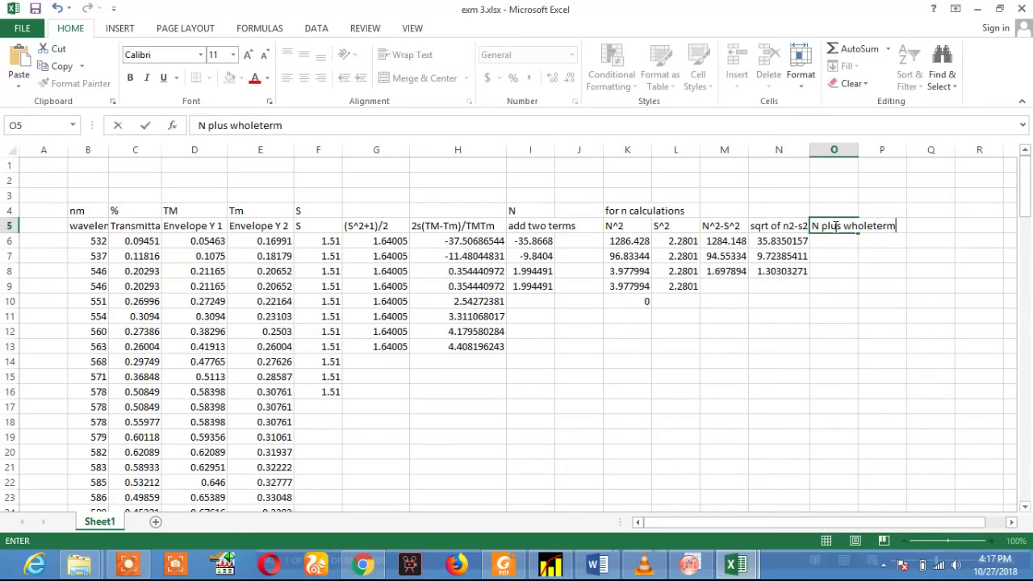
{"action": "key", "text": "Left"}
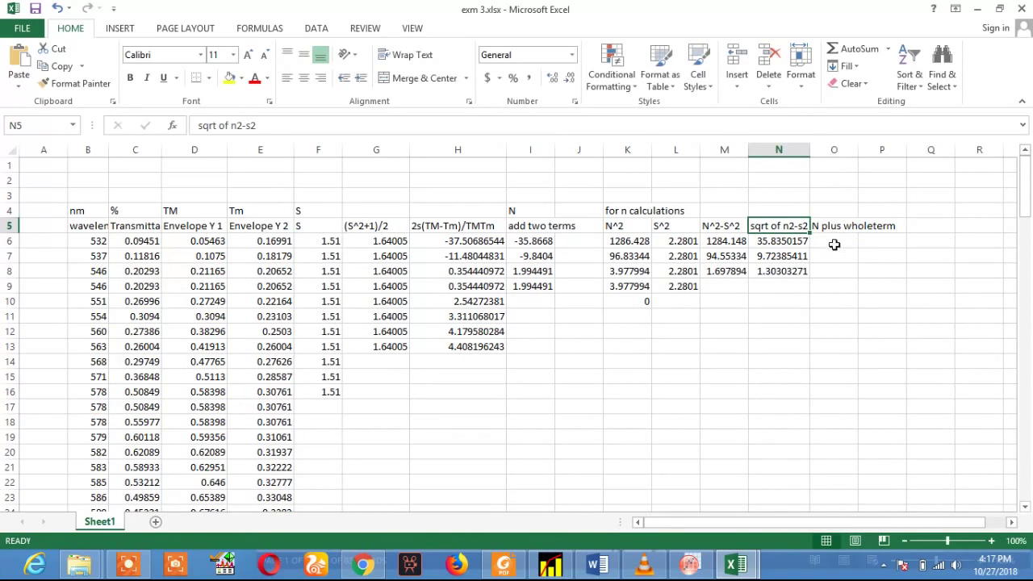
{"action": "left_click", "coordinate": [837, 245]}
{"action": "left_click_drag", "start_coordinate": [859, 154], "coordinate": [870, 154]}
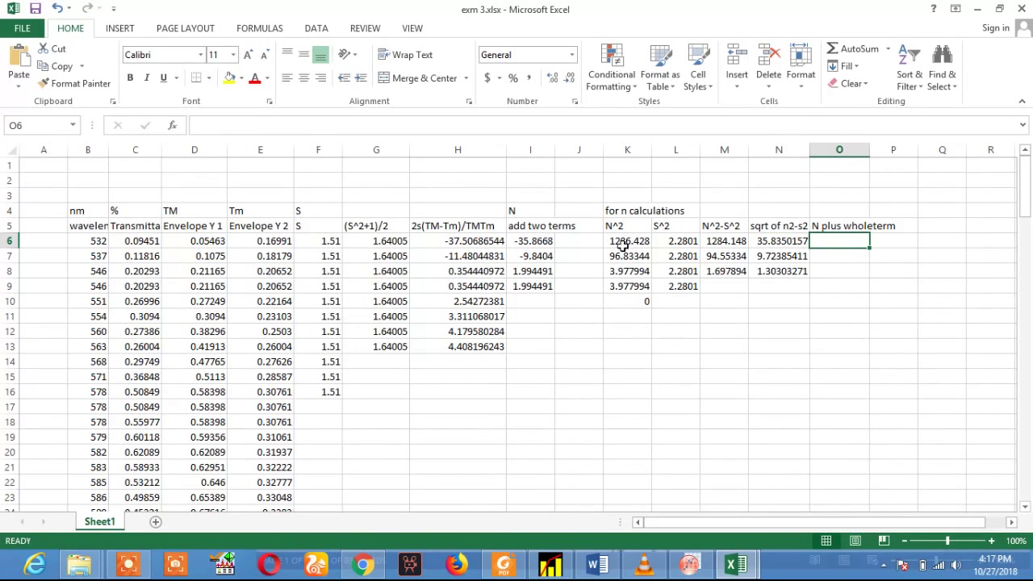
Step: Enter the formula =I6+N6 in O6 and copy it down to O7
{"action": "type", "text": "="}
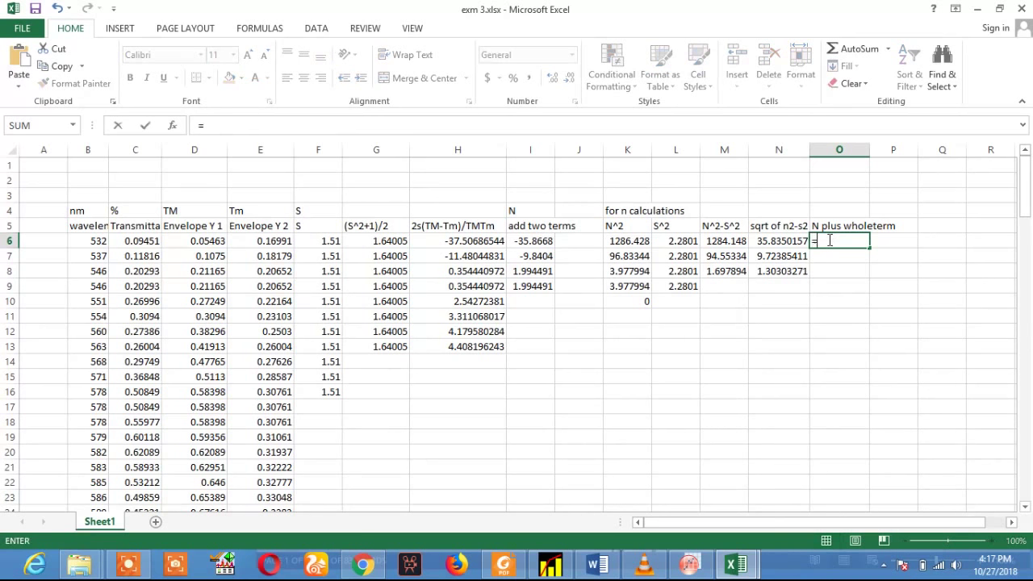
{"action": "left_click", "coordinate": [533, 241]}
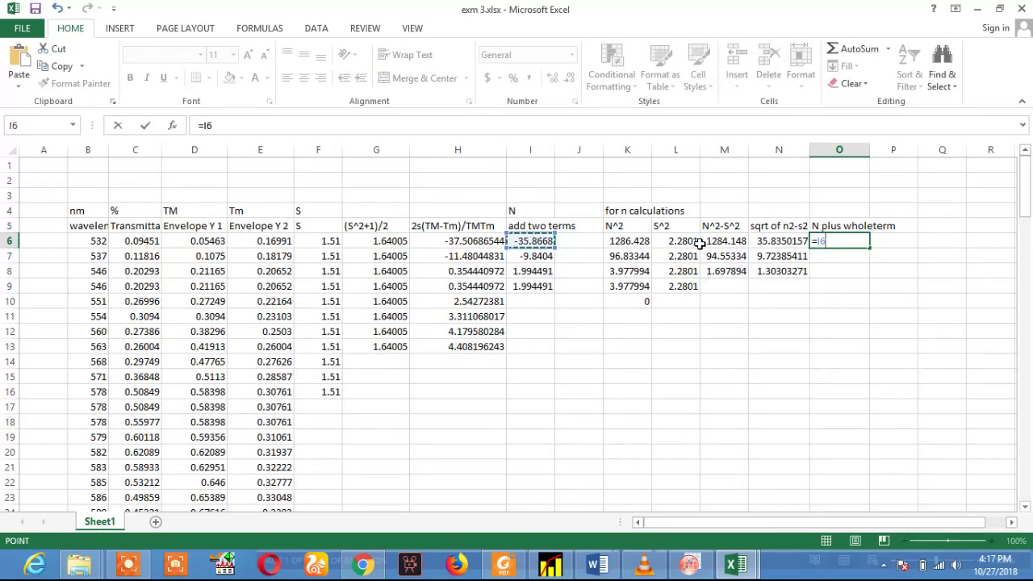
{"action": "type", "text": "+"}
{"action": "left_click", "coordinate": [782, 241]}
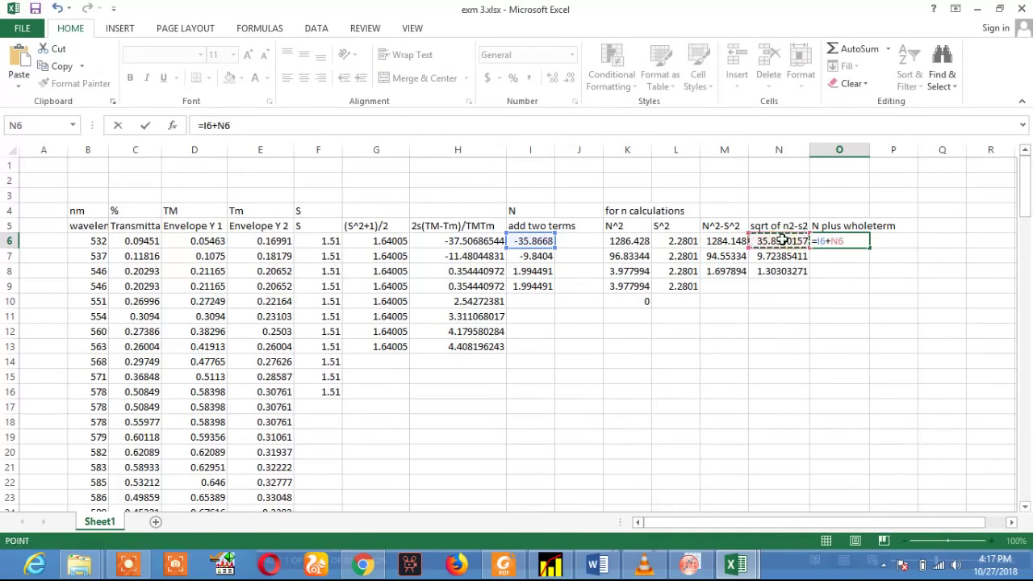
{"action": "key", "text": "Return"}
{"action": "left_click", "coordinate": [839, 241]}
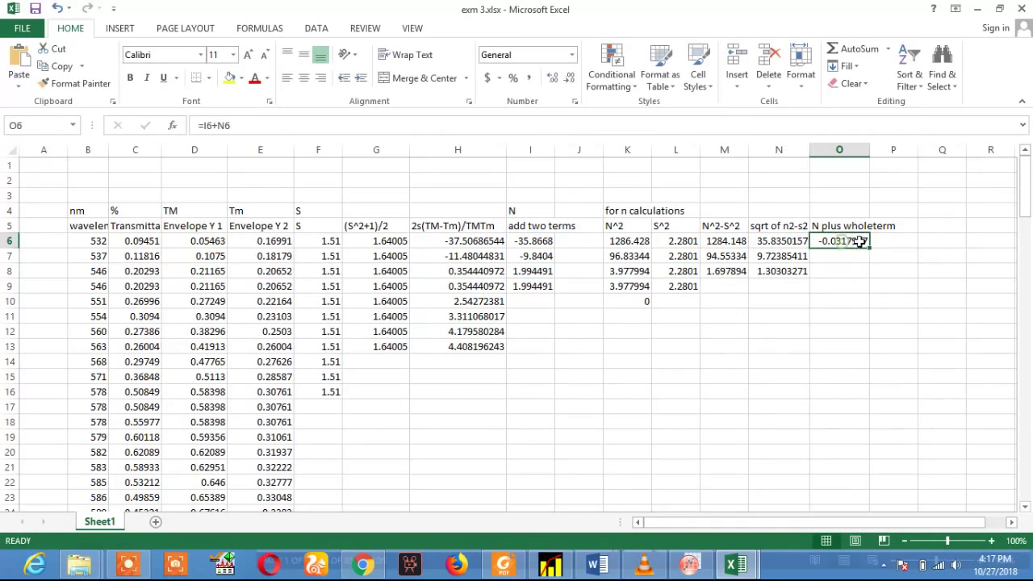
{"action": "left_click_drag", "start_coordinate": [869, 248], "coordinate": [870, 269]}
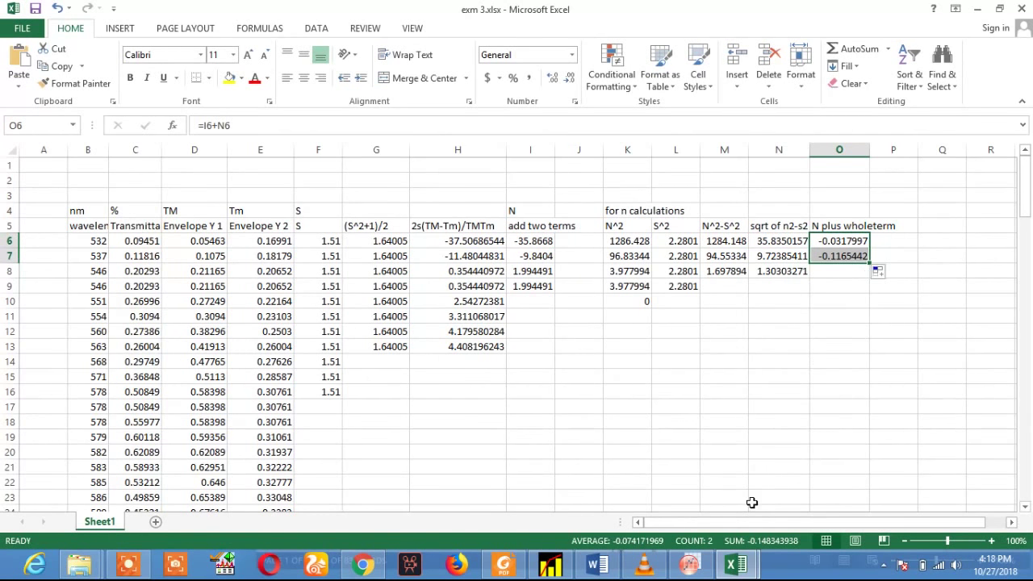
Step: Review the reference workbook "refractive index calcualted tested 1 formula 1.xlsx" and the n formula in the Word document, and return to exm 3.xlsx
{"action": "mouse_move", "coordinate": [733, 569]}
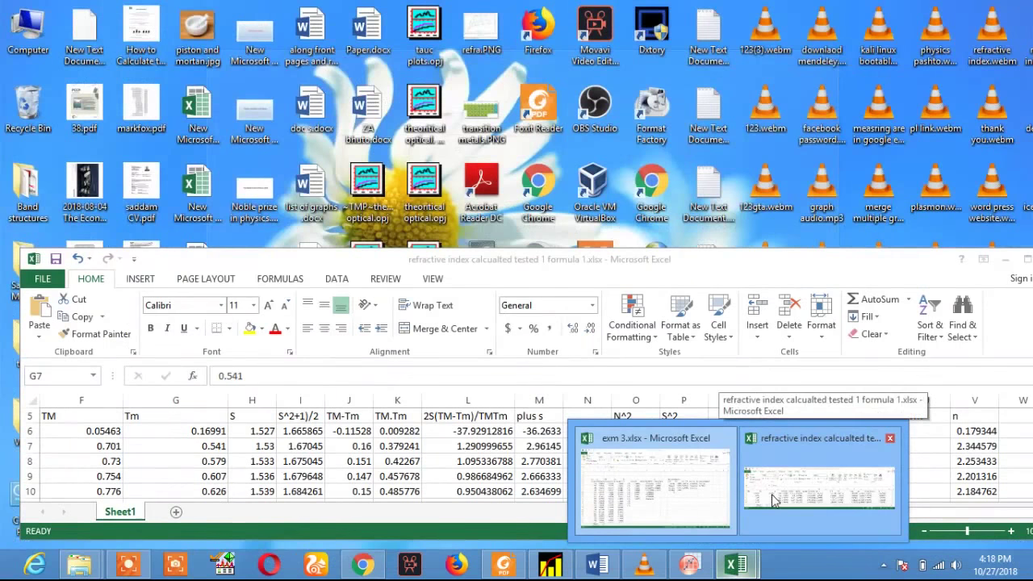
{"action": "left_click", "coordinate": [772, 501]}
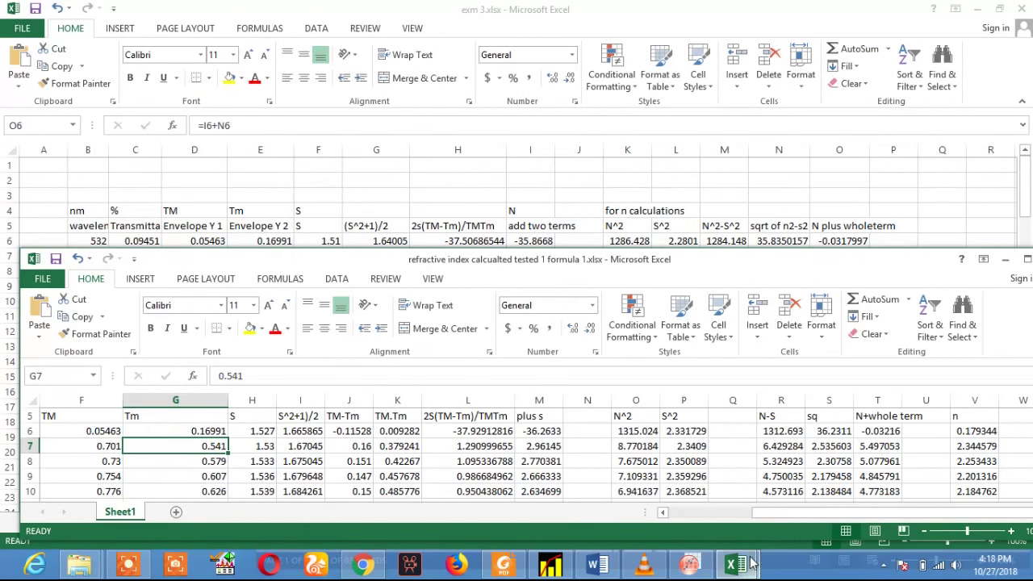
{"action": "mouse_move", "coordinate": [731, 563]}
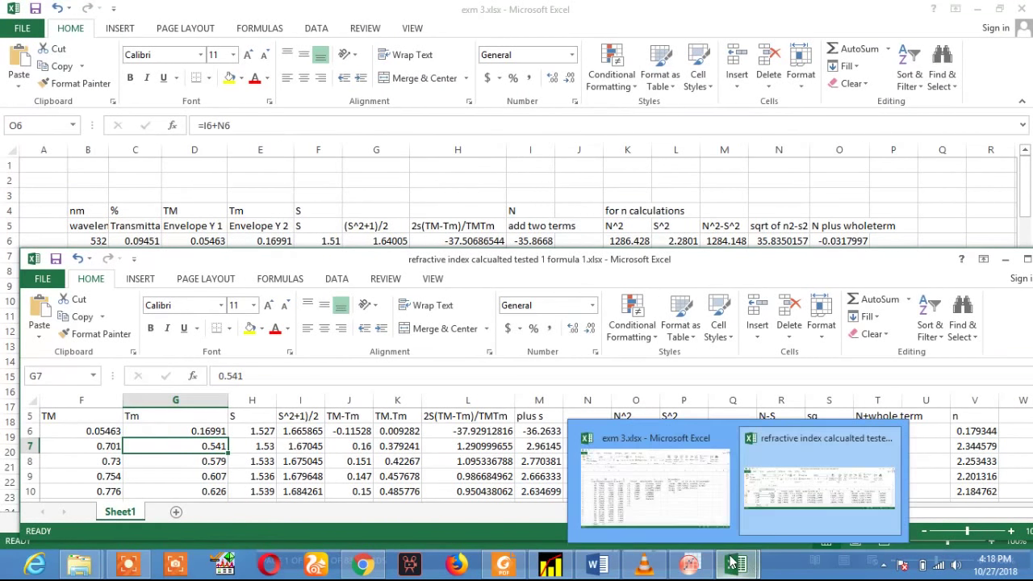
{"action": "left_click", "coordinate": [611, 567]}
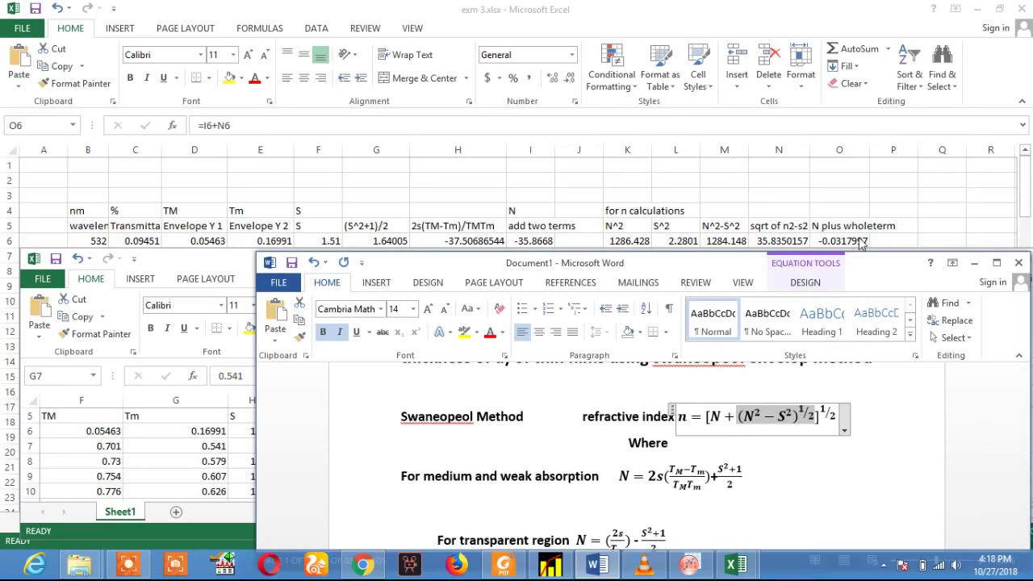
{"action": "left_click_drag", "start_coordinate": [870, 247], "coordinate": [871, 262]}
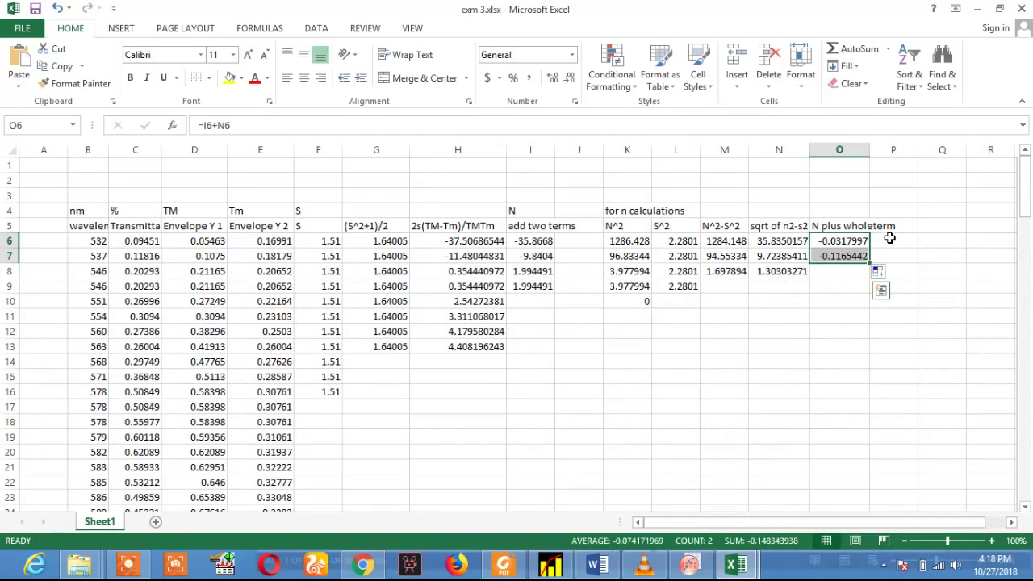
Step: Widen columns O and P so that the "N plus wholeterm" heading fits within column O
{"action": "left_click", "coordinate": [893, 238]}
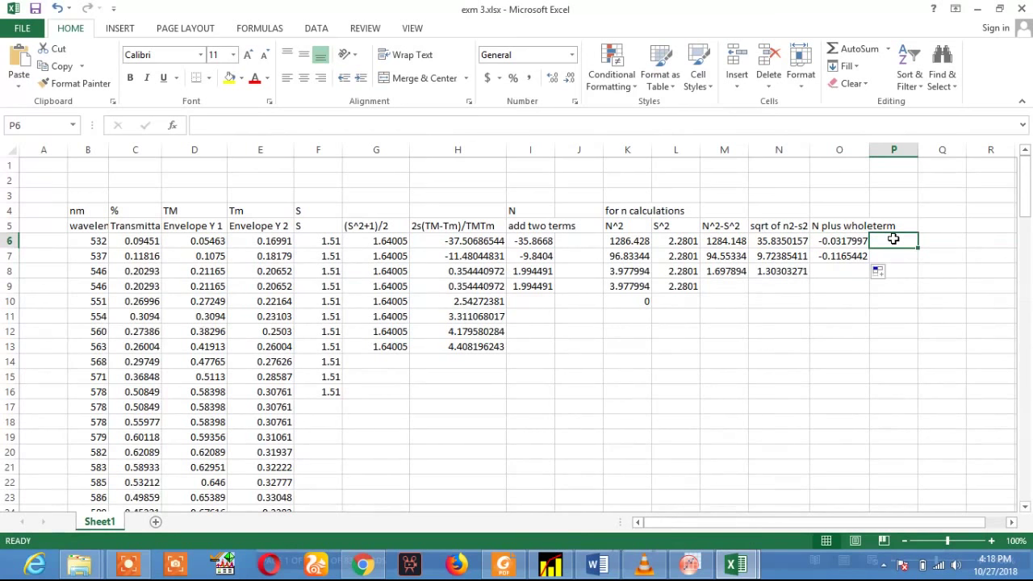
{"action": "left_click_drag", "start_coordinate": [869, 153], "coordinate": [959, 156]}
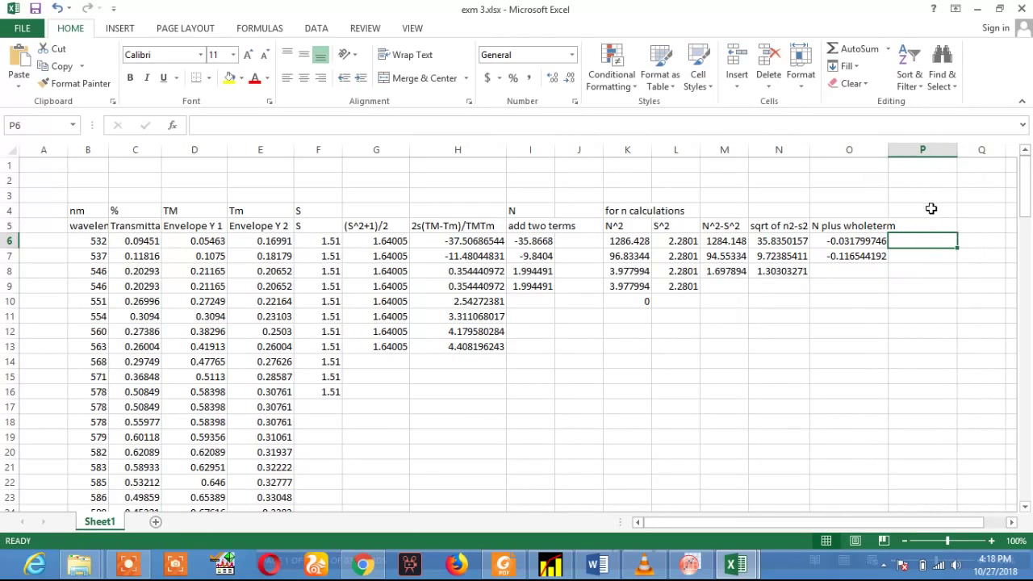
{"action": "left_click_drag", "start_coordinate": [888, 151], "coordinate": [899, 151]}
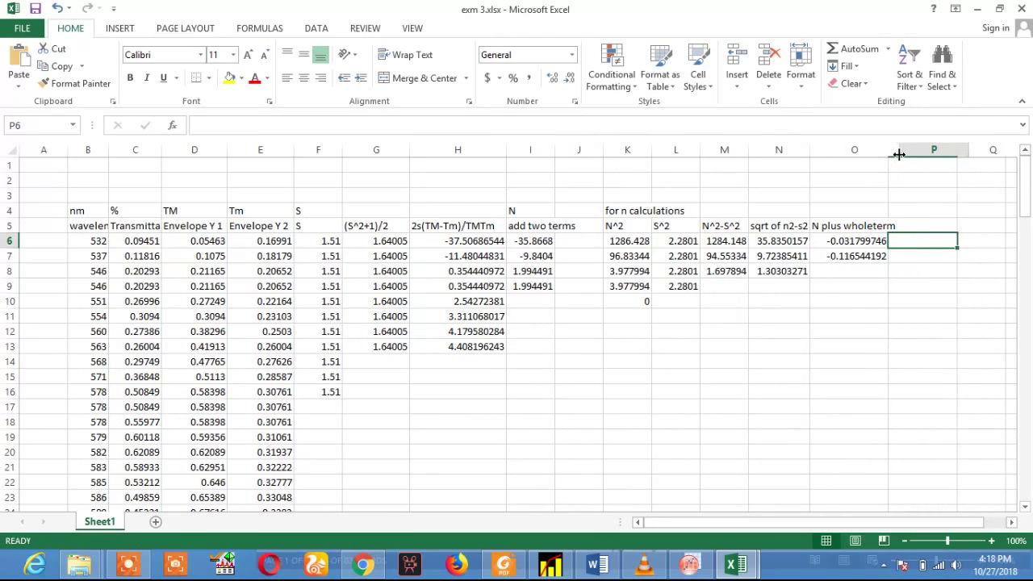
Step: Enter the headings "Refractive index" in P4 and "n" in P5
{"action": "left_click", "coordinate": [931, 211]}
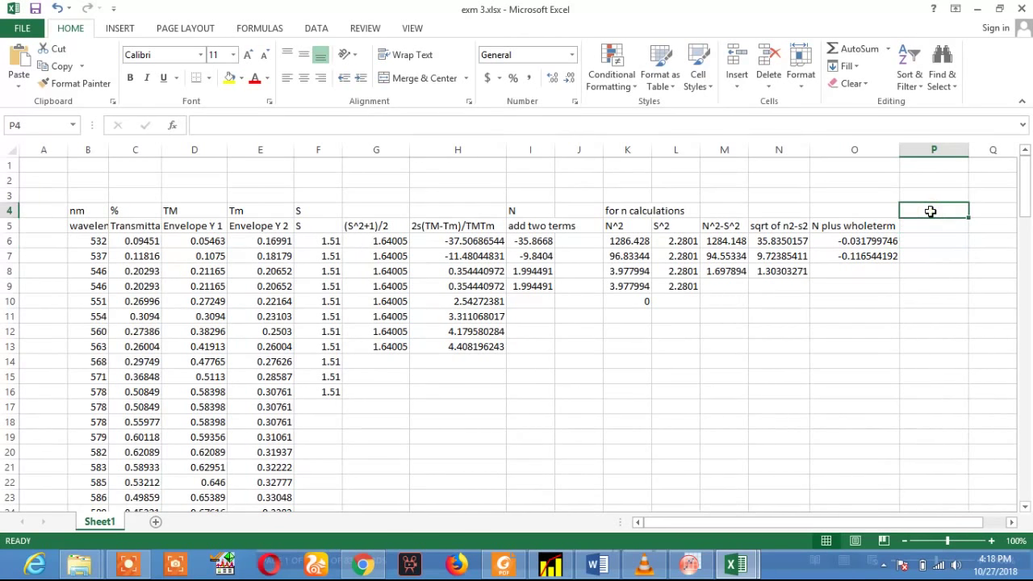
{"action": "type", "text": "Re"}
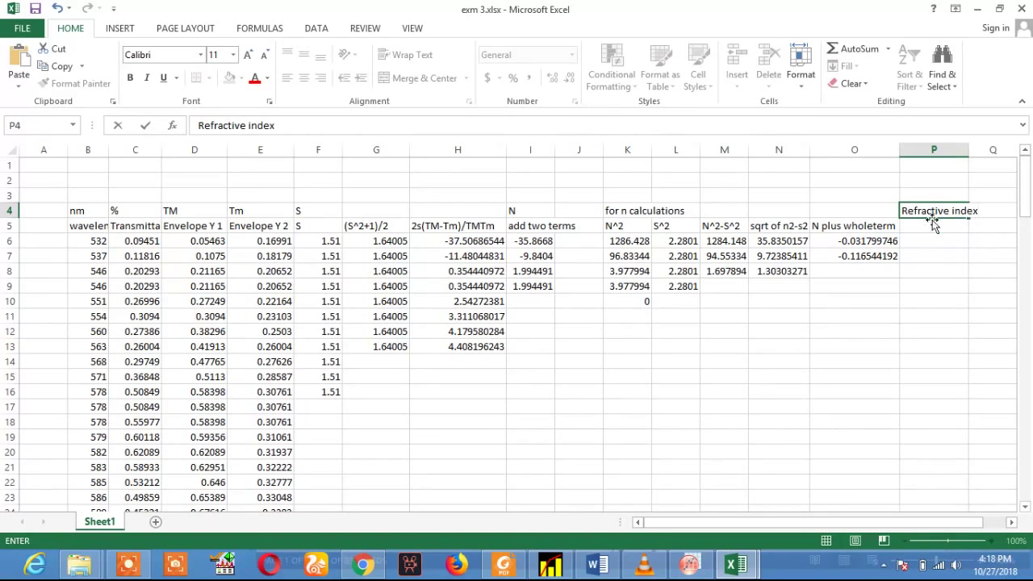
{"action": "type", "text": "fractive index"}
{"action": "key", "text": "Return"}
{"action": "type", "text": "n"}
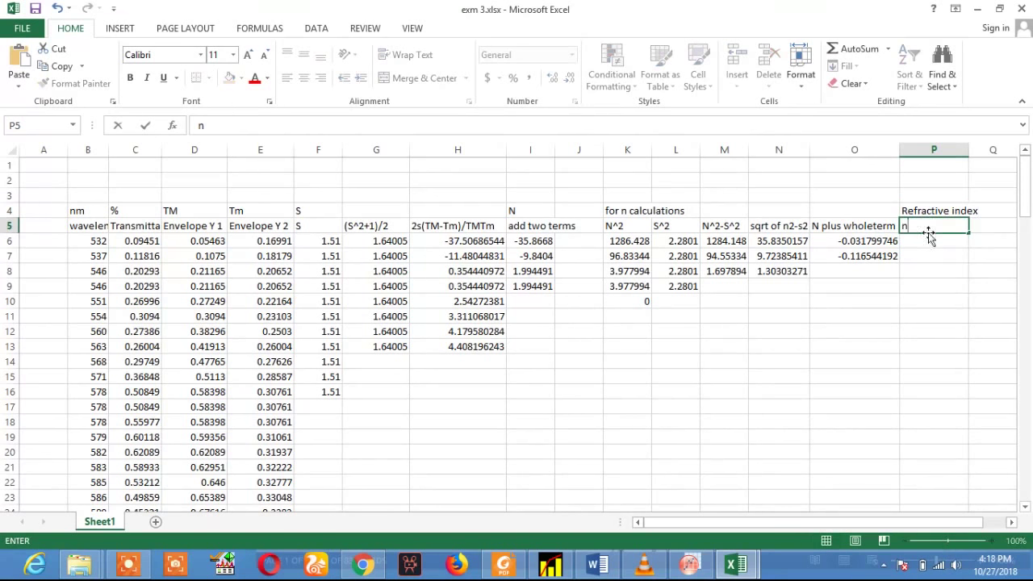
Step: Enter the formula =SQRT(O6) in P6 and check the formula in O6 that it refers to
{"action": "left_click", "coordinate": [922, 242]}
{"action": "type", "text": "="}
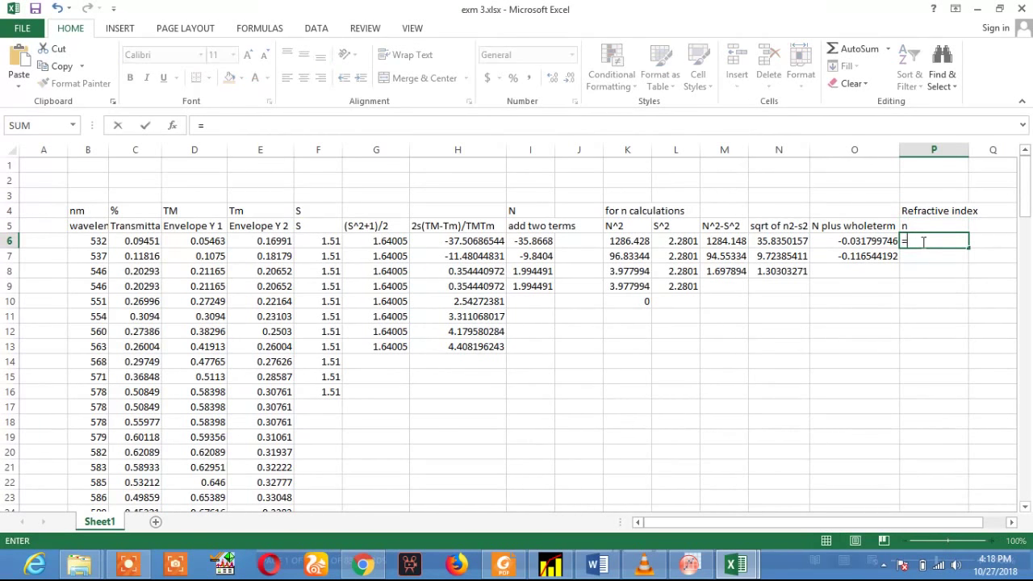
{"action": "type", "text": "sq"}
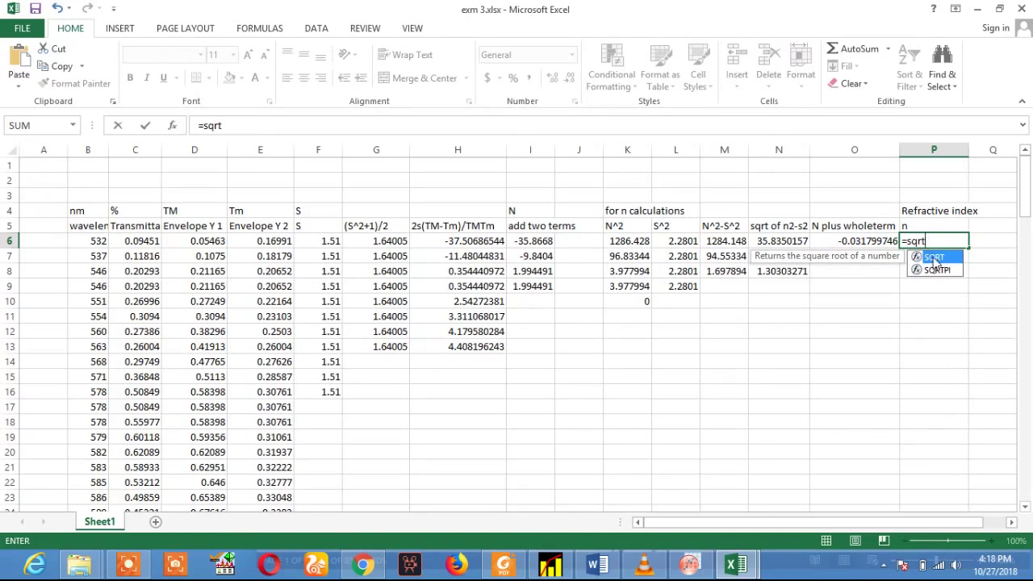
{"action": "type", "text": "rt"}
{"action": "double_click", "coordinate": [934, 256]}
{"action": "left_click", "coordinate": [874, 243]}
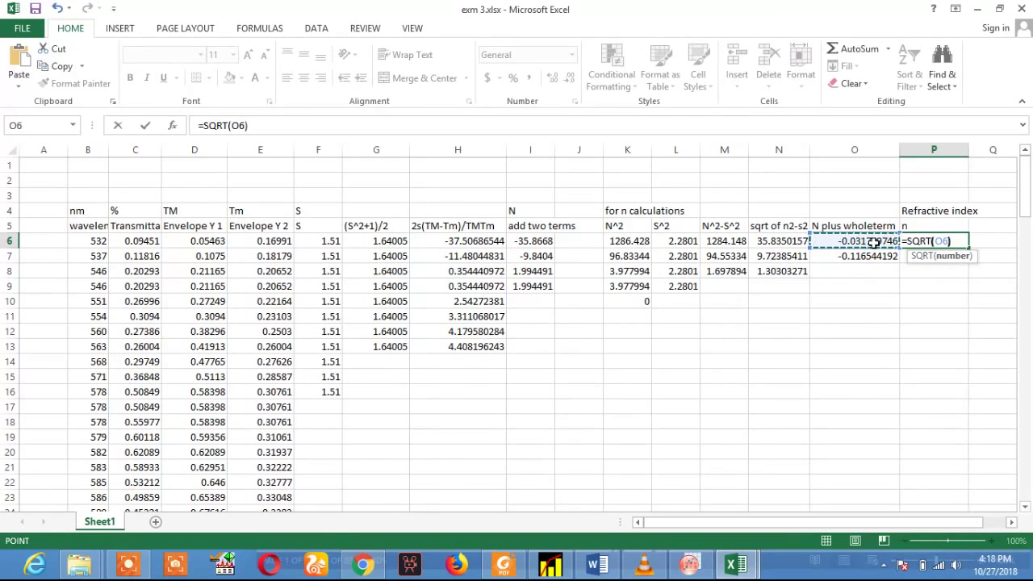
{"action": "type", "text": ")"}
{"action": "key", "text": "Return"}
{"action": "left_click", "coordinate": [946, 241]}
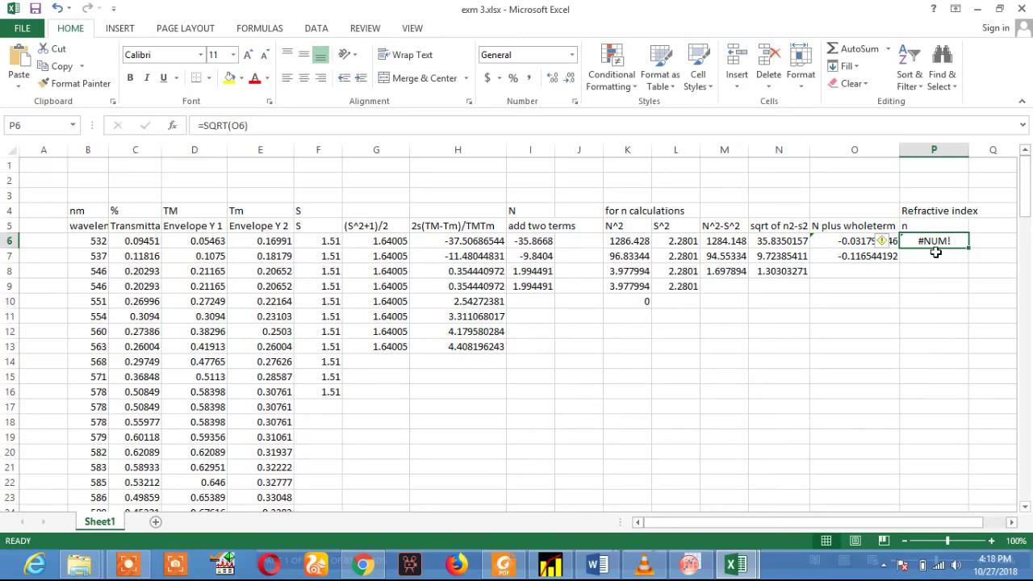
{"action": "left_click", "coordinate": [936, 254]}
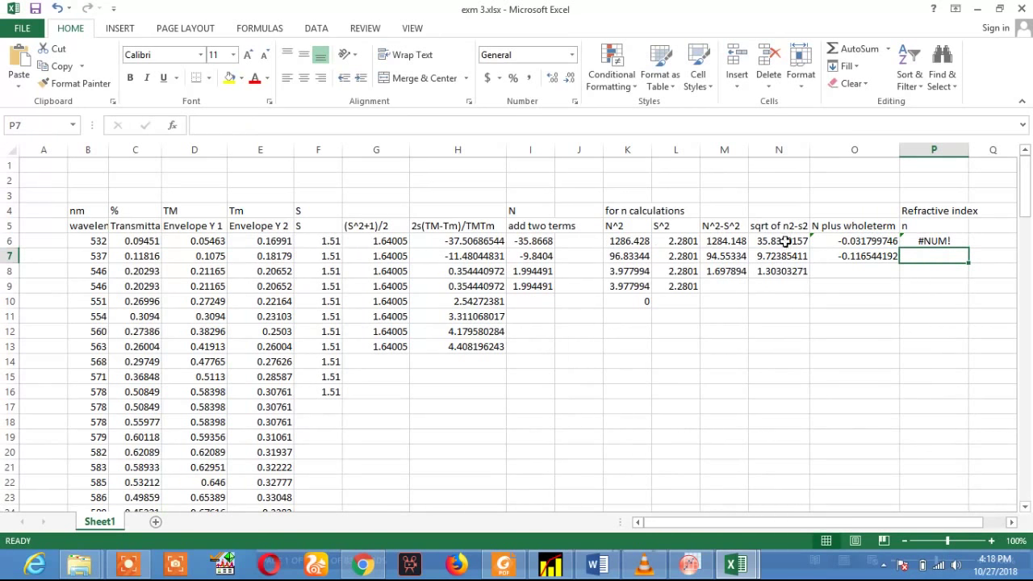
{"action": "left_click", "coordinate": [849, 241]}
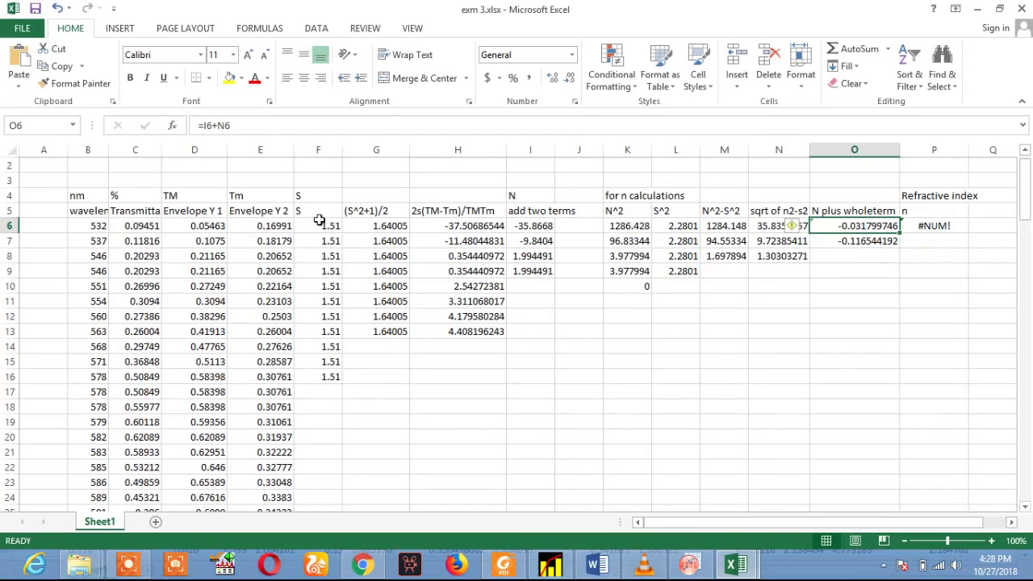
Step: Copy the S value 1.51 from F16 down to F128, the last row of data
{"action": "left_click", "coordinate": [327, 211]}
{"action": "left_click", "coordinate": [325, 360]}
{"action": "left_click", "coordinate": [334, 377]}
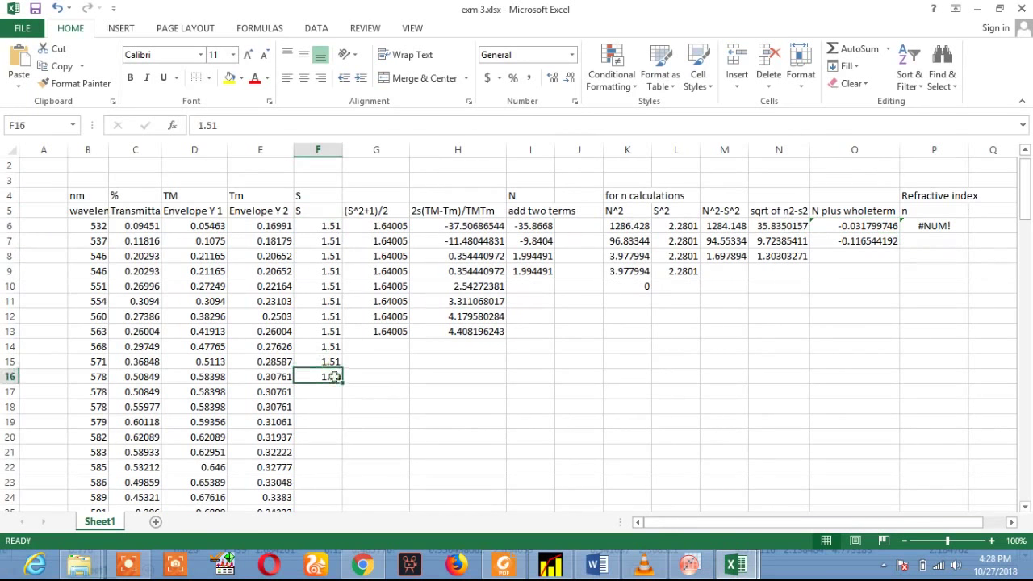
{"action": "left_click_drag", "start_coordinate": [342, 384], "coordinate": [345, 462]}
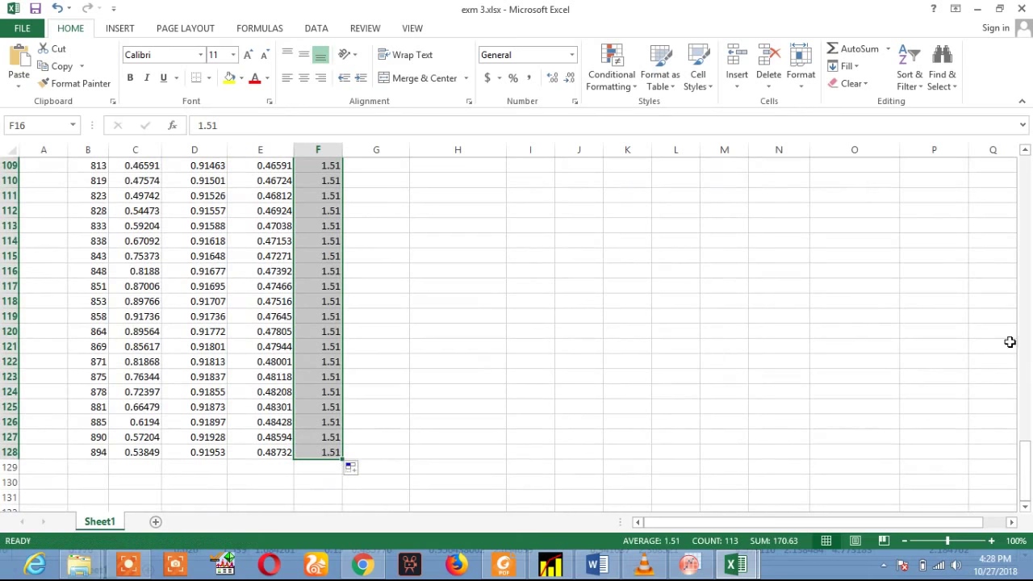
Step: Copy the (S^2+1)/2 formula from G13 down to G128
{"action": "left_click_drag", "start_coordinate": [1029, 440], "coordinate": [1028, 169]}
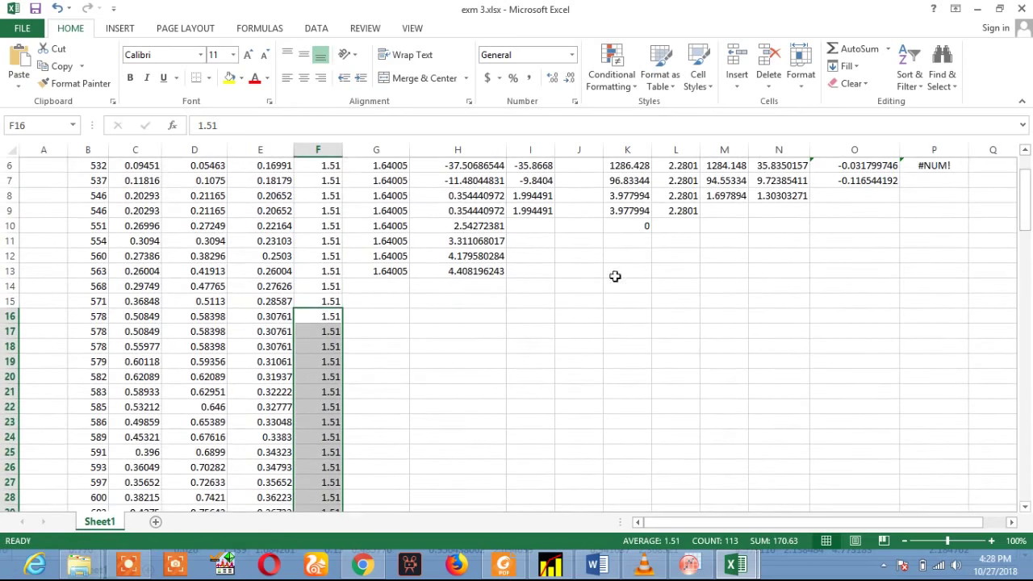
{"action": "left_click", "coordinate": [399, 272]}
{"action": "left_click_drag", "start_coordinate": [407, 278], "coordinate": [408, 486]}
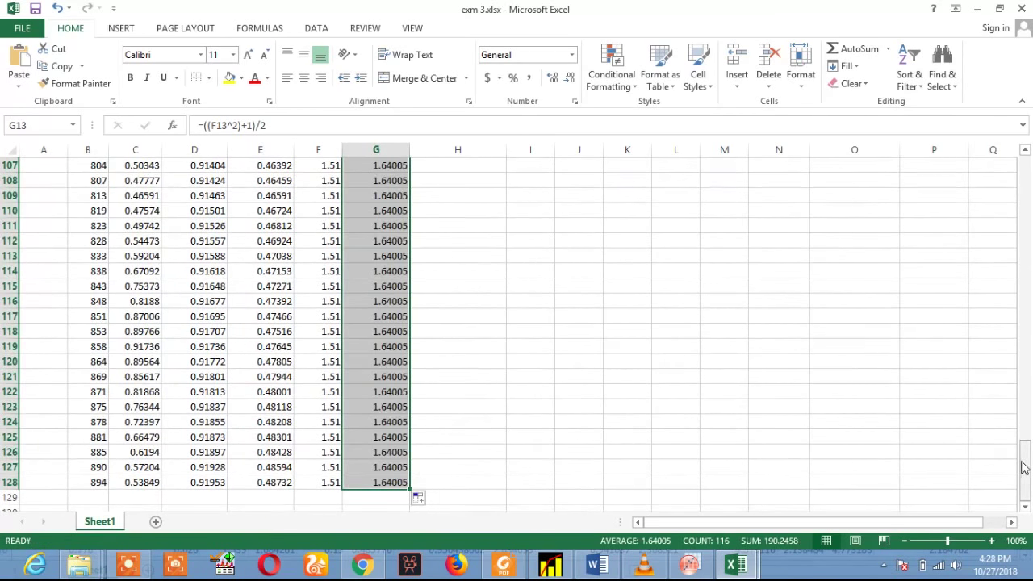
Step: Copy the 2s(TM-Tm)/TMTm formula from H13 down to H128
{"action": "left_click_drag", "start_coordinate": [1024, 468], "coordinate": [1029, 324]}
{"action": "left_click_drag", "start_coordinate": [1028, 282], "coordinate": [1028, 200]}
{"action": "left_click", "coordinate": [490, 256]}
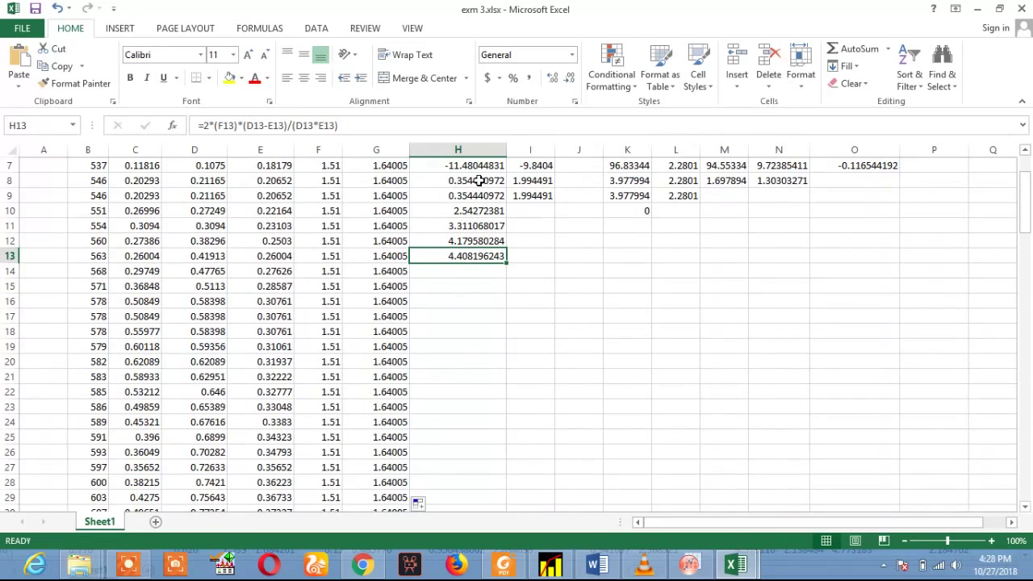
{"action": "left_click_drag", "start_coordinate": [476, 181], "coordinate": [780, 184]}
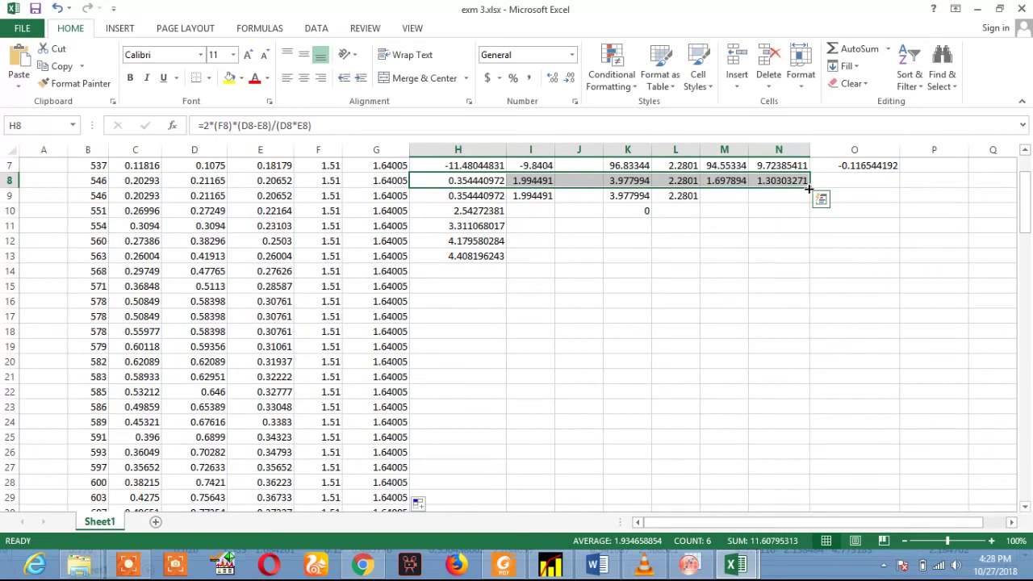
{"action": "left_click", "coordinate": [494, 257]}
{"action": "left_click_drag", "start_coordinate": [504, 263], "coordinate": [500, 482]}
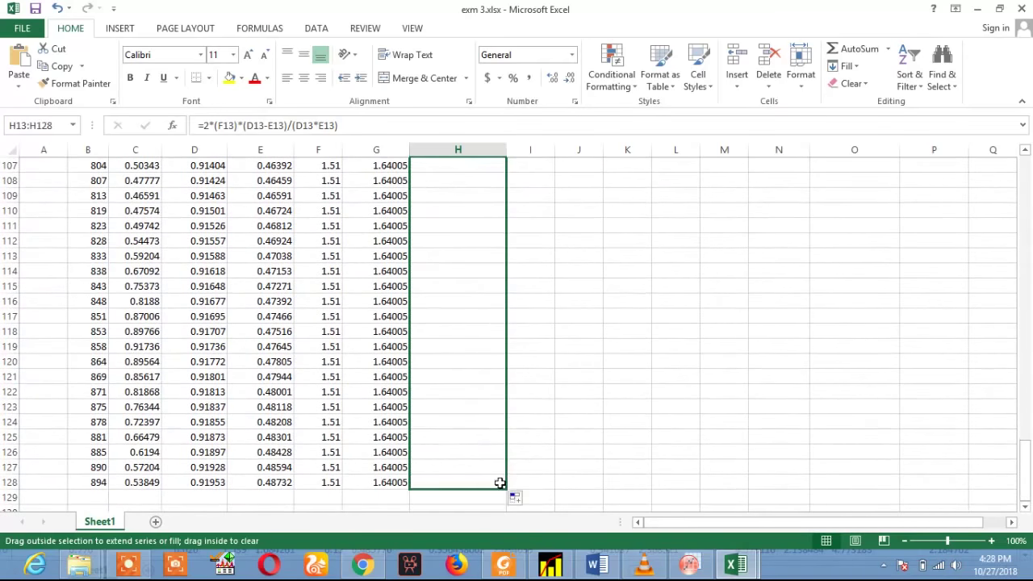
Step: Copy the N formula =G9+H9 from I9 down to I128
{"action": "left_click_drag", "start_coordinate": [1025, 462], "coordinate": [1030, 208]}
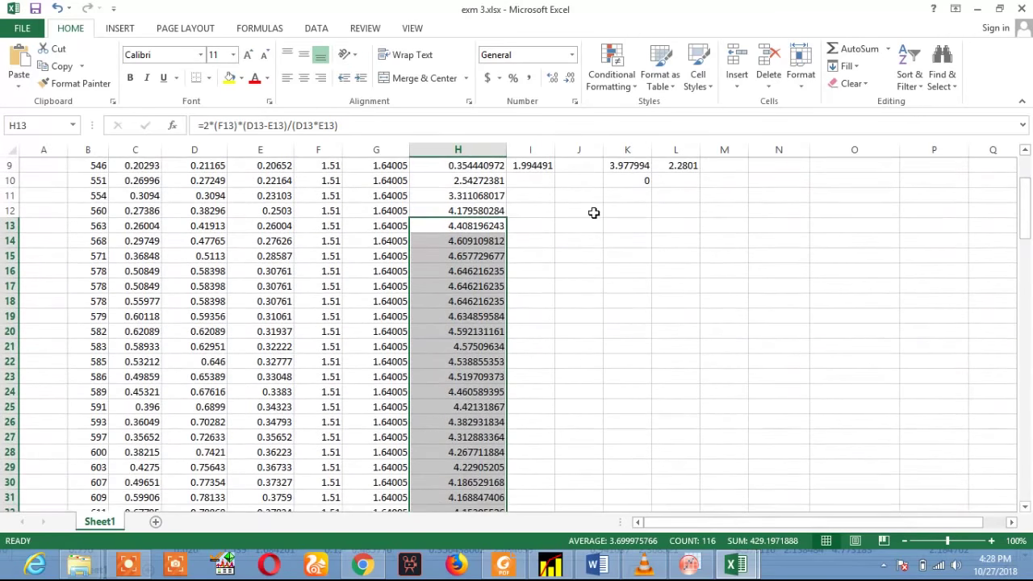
{"action": "left_click", "coordinate": [533, 165]}
{"action": "left_click_drag", "start_coordinate": [554, 172], "coordinate": [547, 483]}
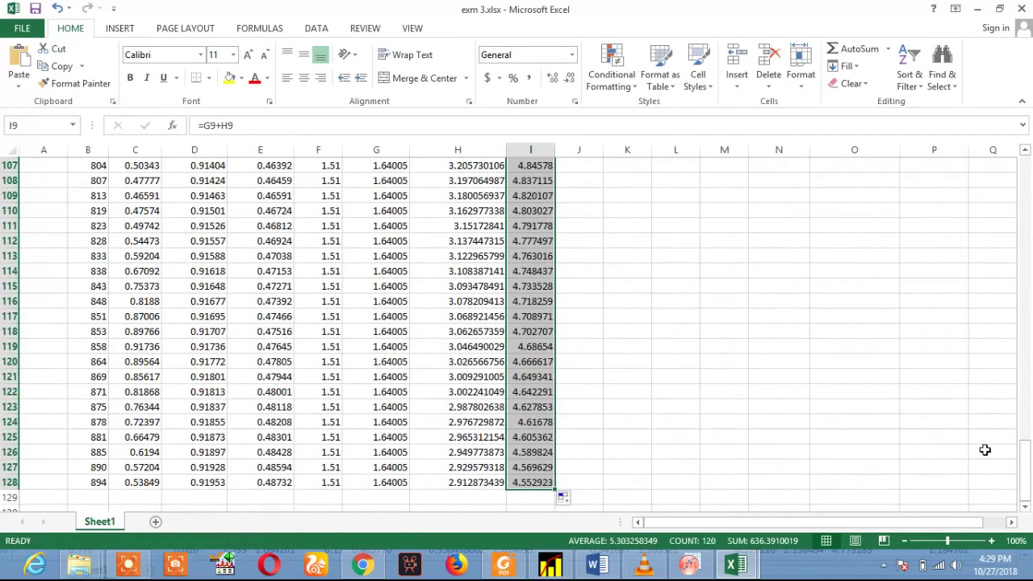
Step: Copy the N^2 formula =I10^2 from K10 down to K128, the last row of data
{"action": "left_click_drag", "start_coordinate": [1026, 454], "coordinate": [1023, 172]}
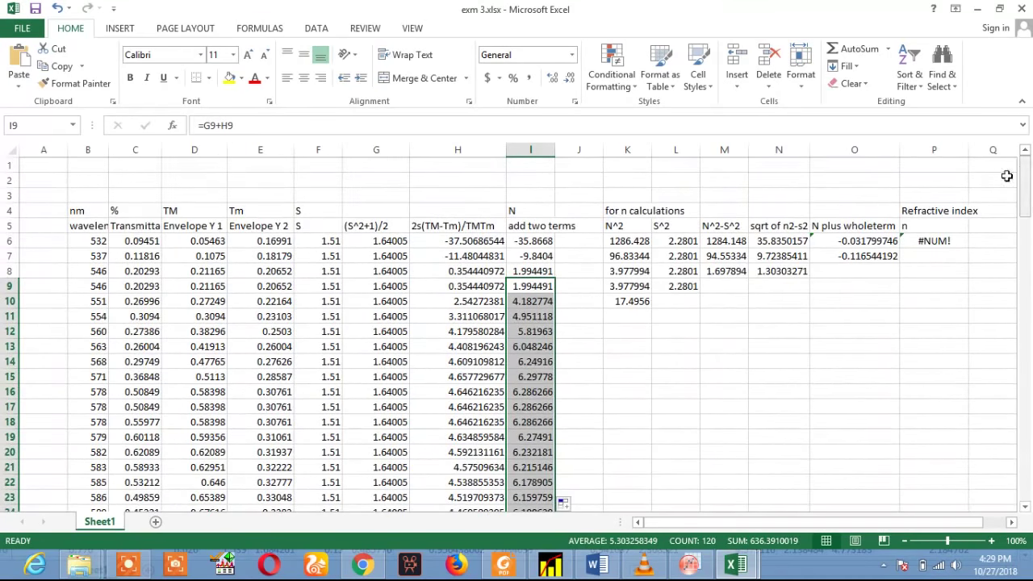
{"action": "left_click", "coordinate": [640, 302]}
{"action": "left_click_drag", "start_coordinate": [651, 306], "coordinate": [634, 486]}
Step: Copy the S^2 formula =F9^2 from L9 down to L128
{"action": "left_click_drag", "start_coordinate": [1027, 464], "coordinate": [1021, 158]}
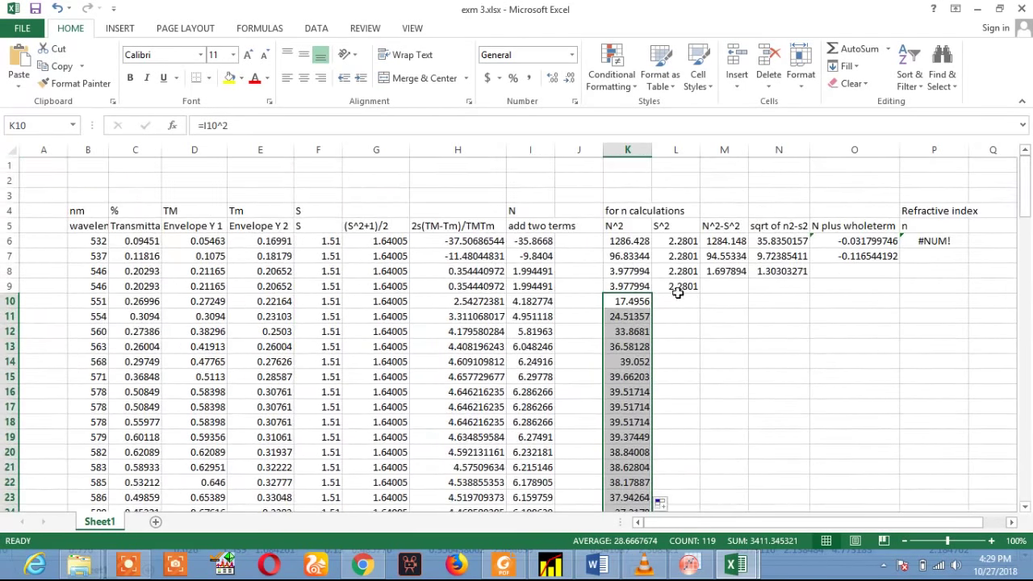
{"action": "left_click", "coordinate": [680, 289]}
{"action": "mouse_move", "coordinate": [700, 294]}
{"action": "left_mouse_down"}
{"action": "mouse_move", "coordinate": [691, 575]}
{"action": "mouse_move", "coordinate": [687, 490]}
{"action": "left_mouse_up"}
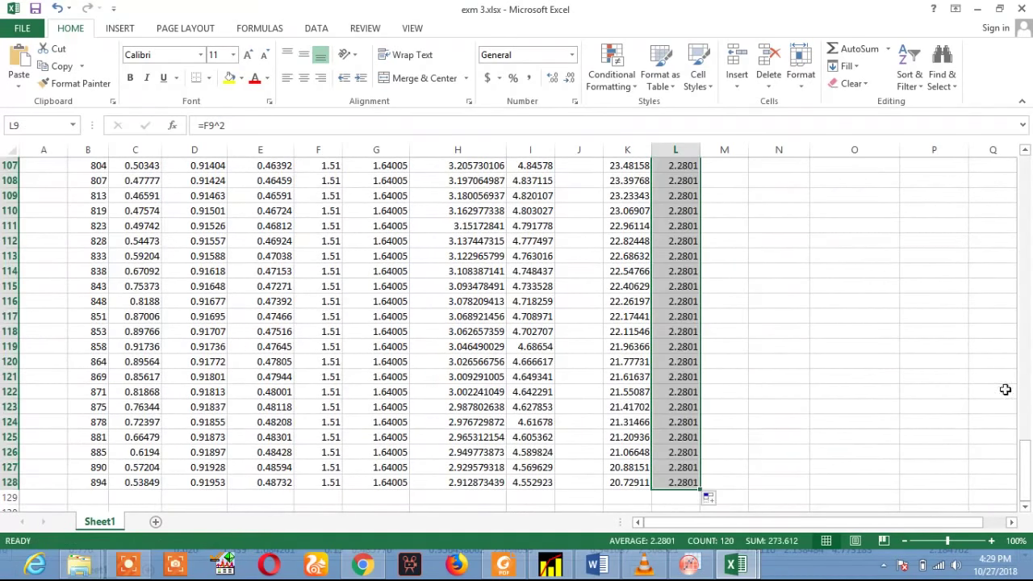
Step: Copy the N^2-S^2 formula =K8-L8 from M8 down to M128
{"action": "left_click_drag", "start_coordinate": [1022, 348], "coordinate": [1029, 168]}
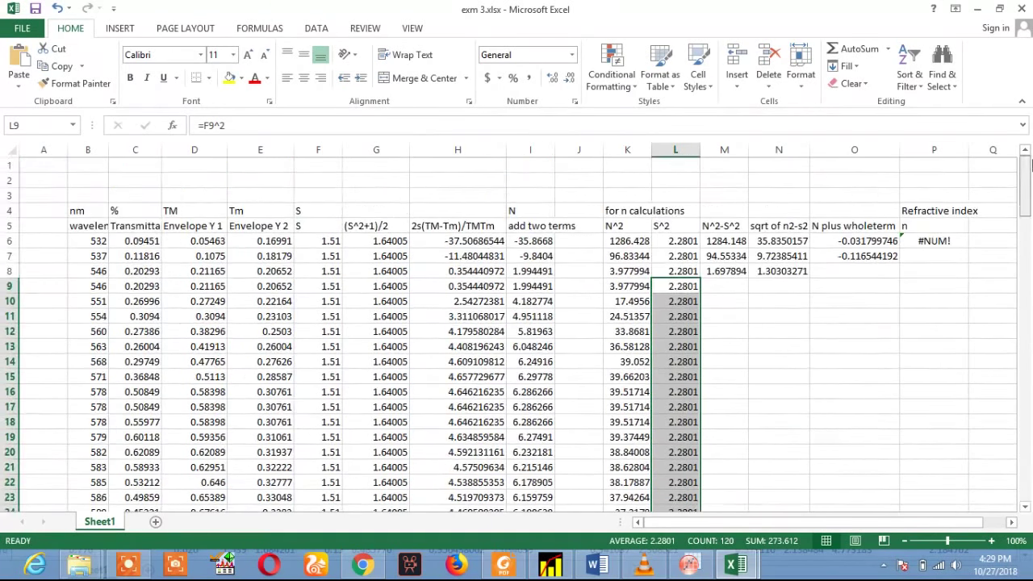
{"action": "left_click", "coordinate": [734, 272]}
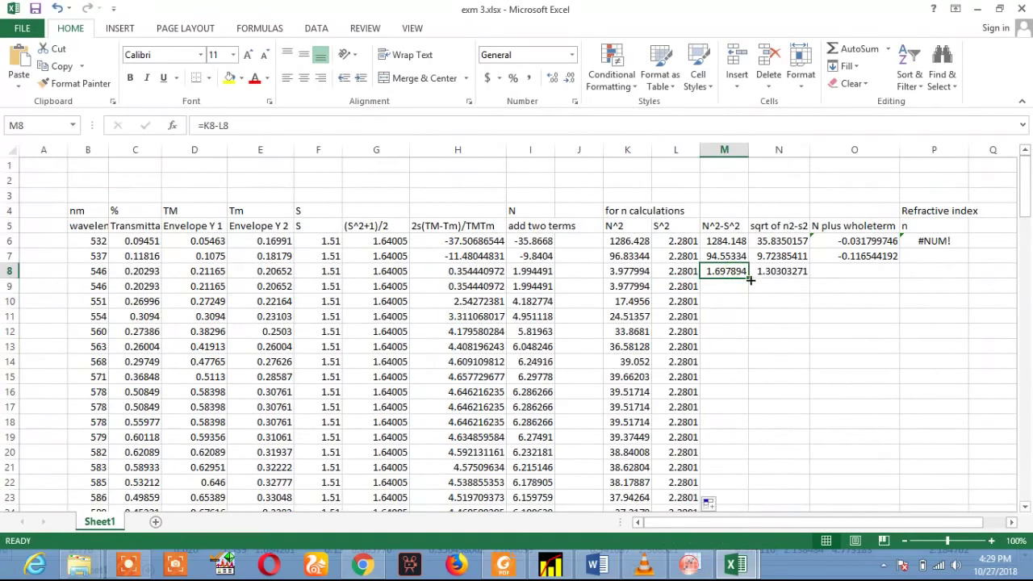
{"action": "left_click_drag", "start_coordinate": [747, 279], "coordinate": [737, 483]}
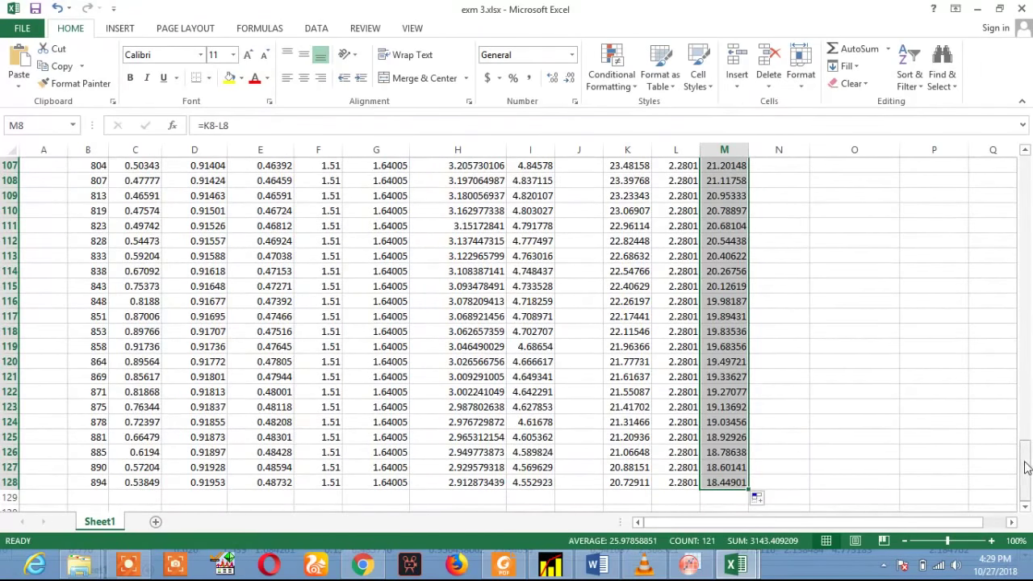
Step: Copy the square root formula =SQRT(M8) from N8 down to N128
{"action": "left_click_drag", "start_coordinate": [1027, 339], "coordinate": [1027, 181]}
{"action": "left_click", "coordinate": [803, 212]}
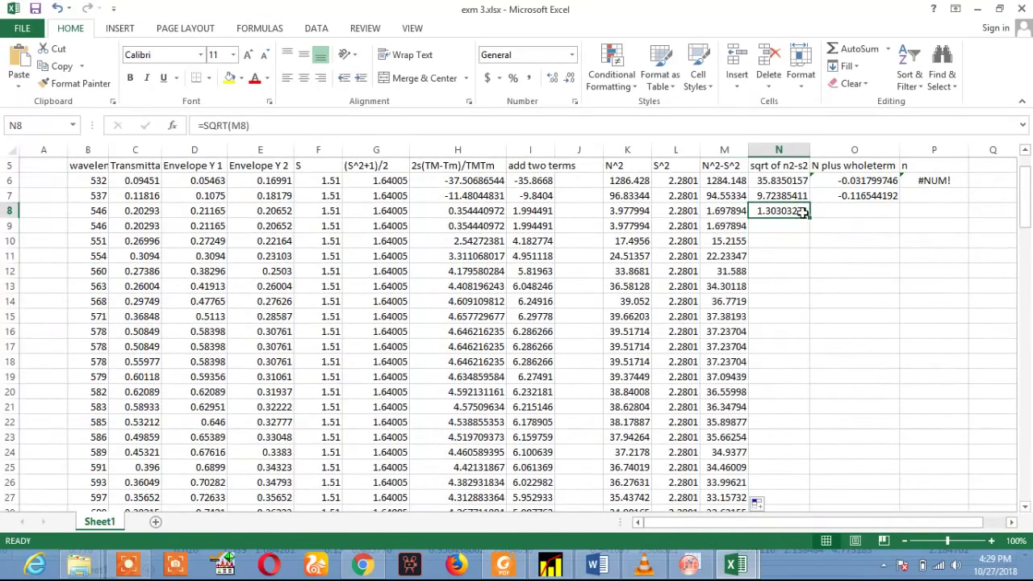
{"action": "left_click_drag", "start_coordinate": [809, 216], "coordinate": [791, 484]}
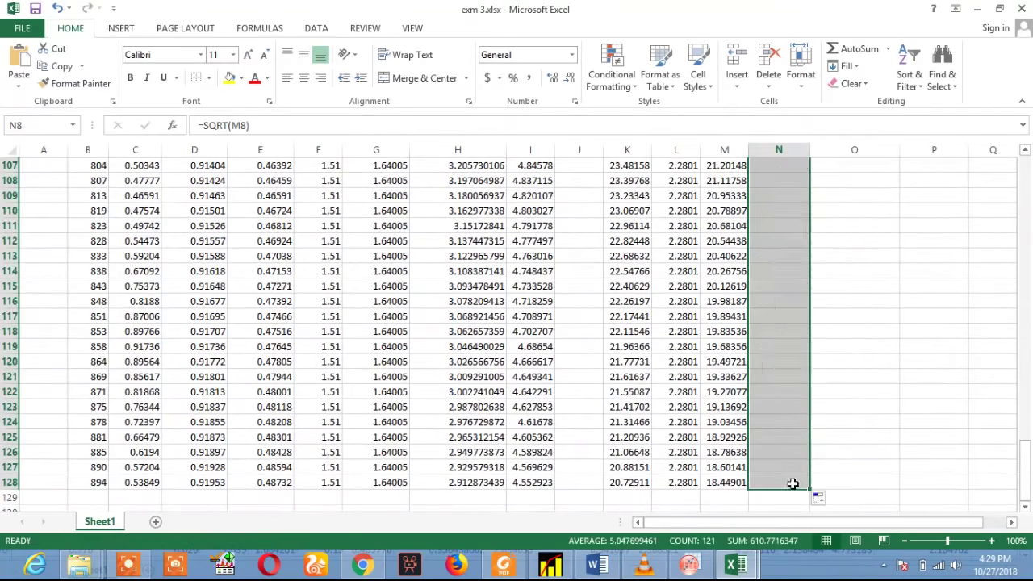
Step: Copy the N plus wholeterm formula =I7+N7 from O7 down to O128
{"action": "left_click_drag", "start_coordinate": [1025, 456], "coordinate": [1028, 174]}
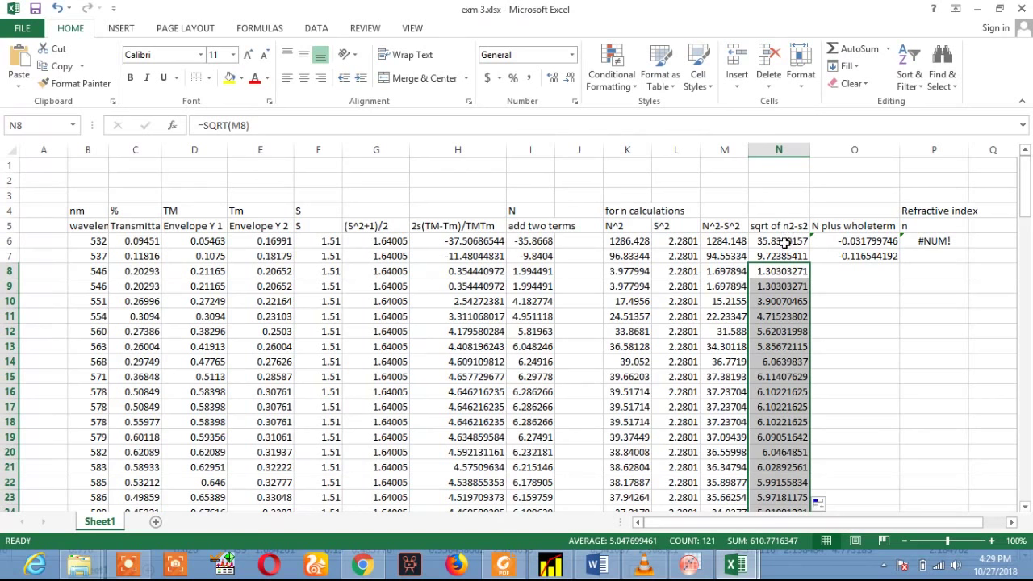
{"action": "left_click", "coordinate": [787, 241]}
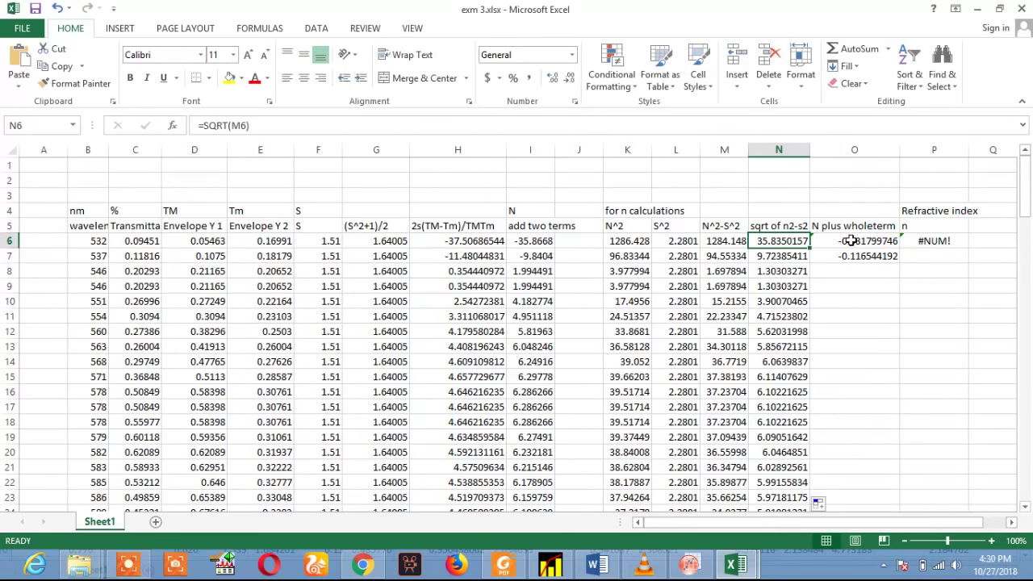
{"action": "left_click", "coordinate": [852, 240]}
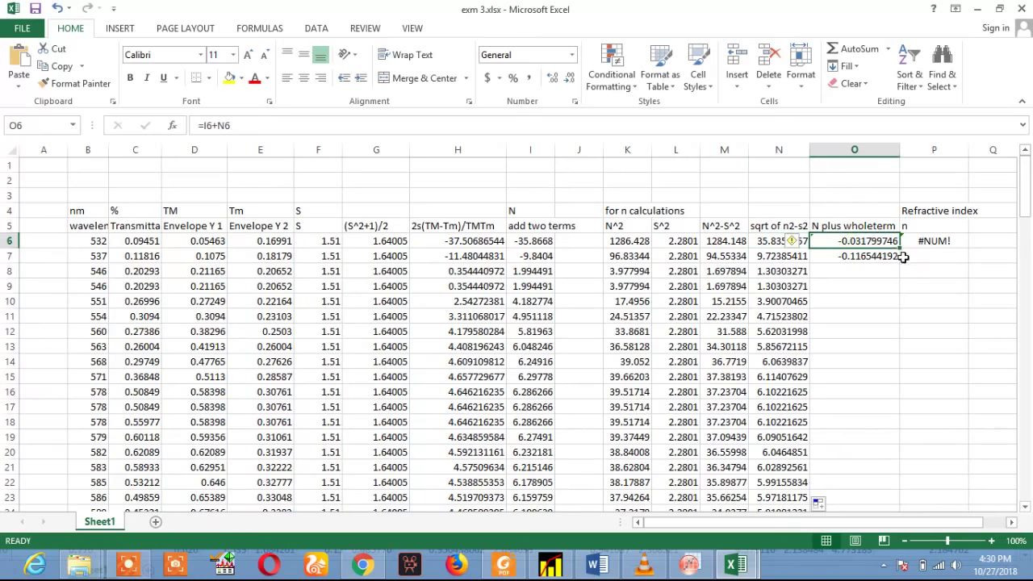
{"action": "left_click", "coordinate": [892, 256]}
{"action": "left_click_drag", "start_coordinate": [901, 263], "coordinate": [883, 491]}
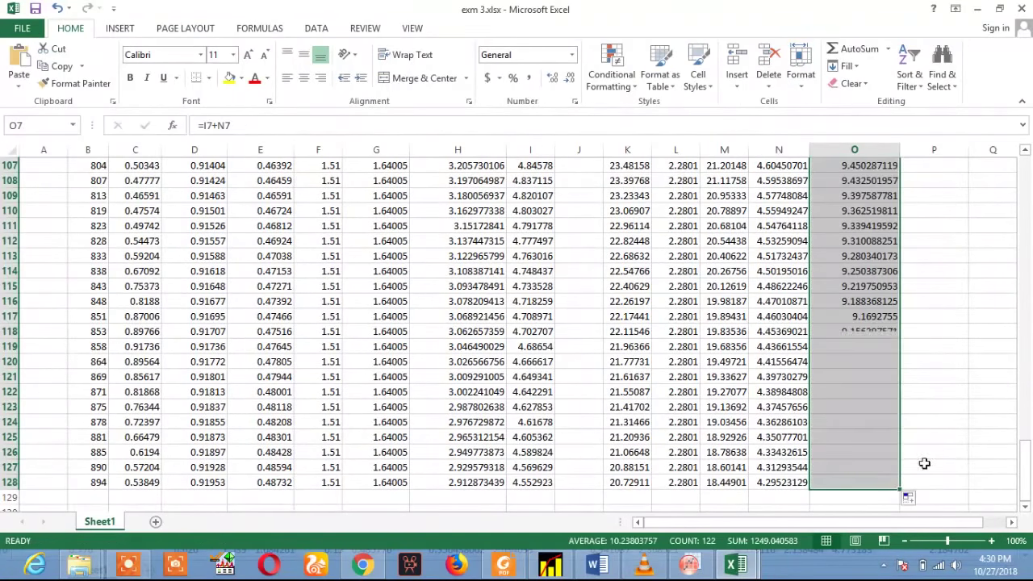
Step: Copy the refractive index formula =SQRT(O6) from P6 down to P128
{"action": "left_click_drag", "start_coordinate": [1029, 474], "coordinate": [1024, 169]}
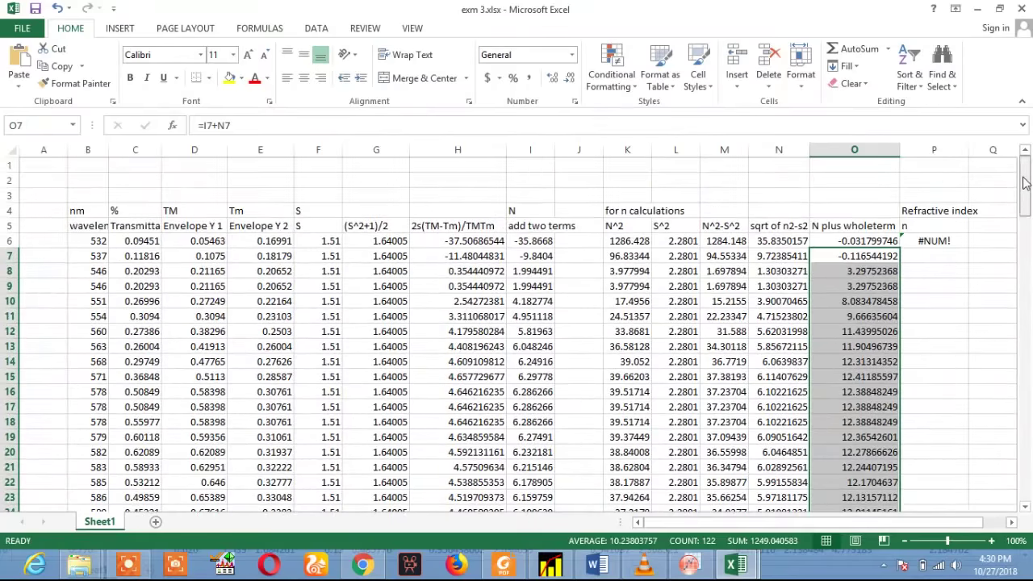
{"action": "left_click", "coordinate": [941, 241]}
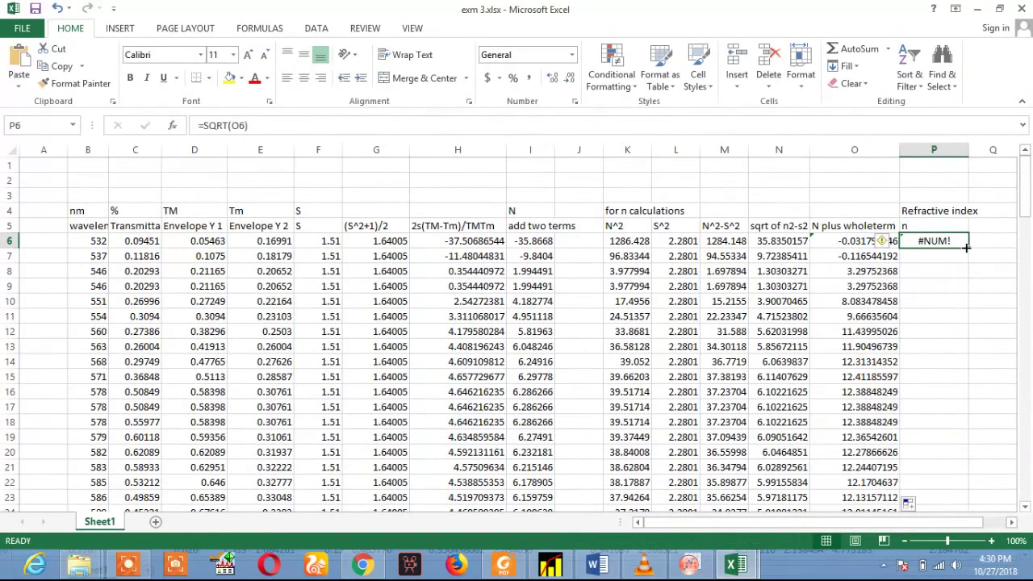
{"action": "left_click_drag", "start_coordinate": [968, 248], "coordinate": [966, 487]}
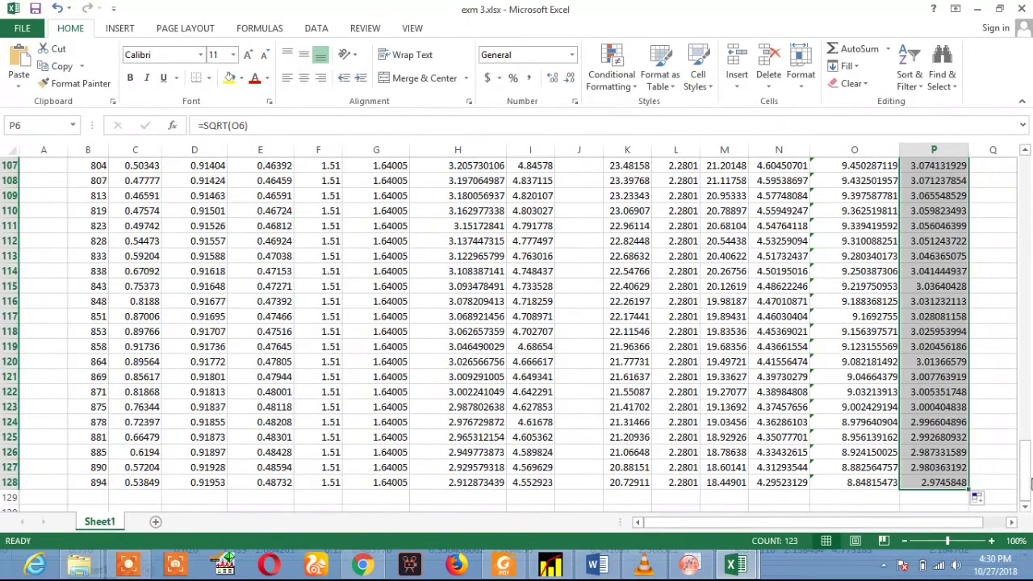
Step: Check the N plus wholeterm cells O6 and O7 and the refractive index formula in P8
{"action": "left_click_drag", "start_coordinate": [1031, 478], "coordinate": [1030, 184]}
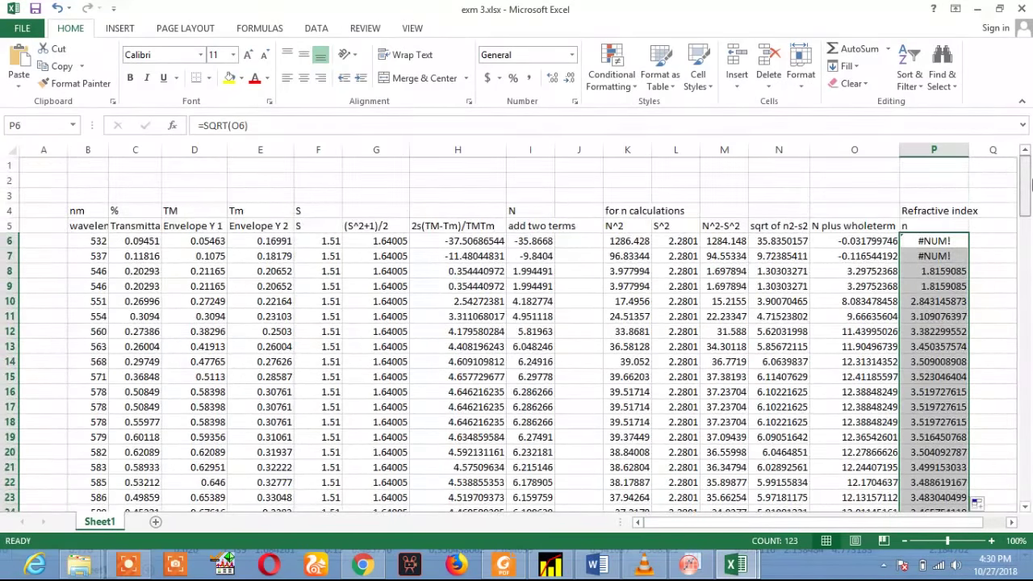
{"action": "left_click", "coordinate": [832, 242]}
{"action": "left_click", "coordinate": [837, 255]}
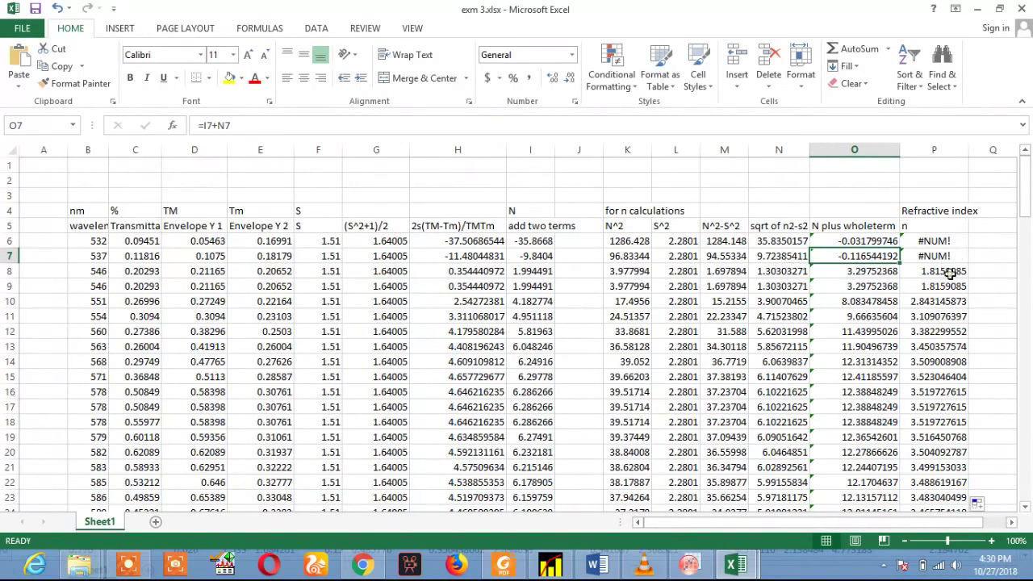
{"action": "left_click", "coordinate": [952, 272]}
{"action": "left_click_drag", "start_coordinate": [1026, 192], "coordinate": [1026, 171]}
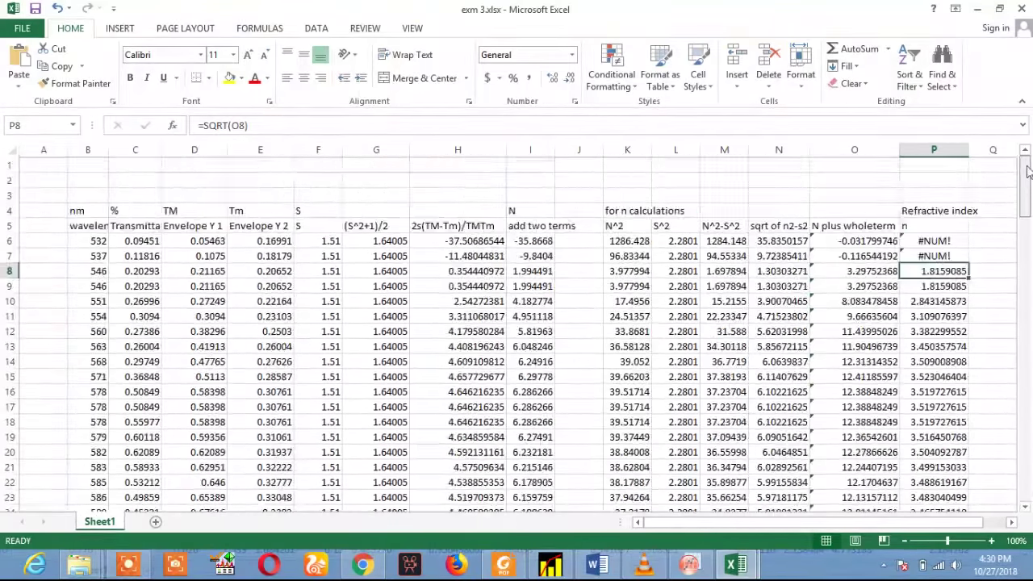
Step: Copy the whole wavelength column B and paste it into column A(X) of Sheet2 in OriginPro's Book1
{"action": "left_click", "coordinate": [89, 150]}
{"action": "right_click", "coordinate": [89, 153]}
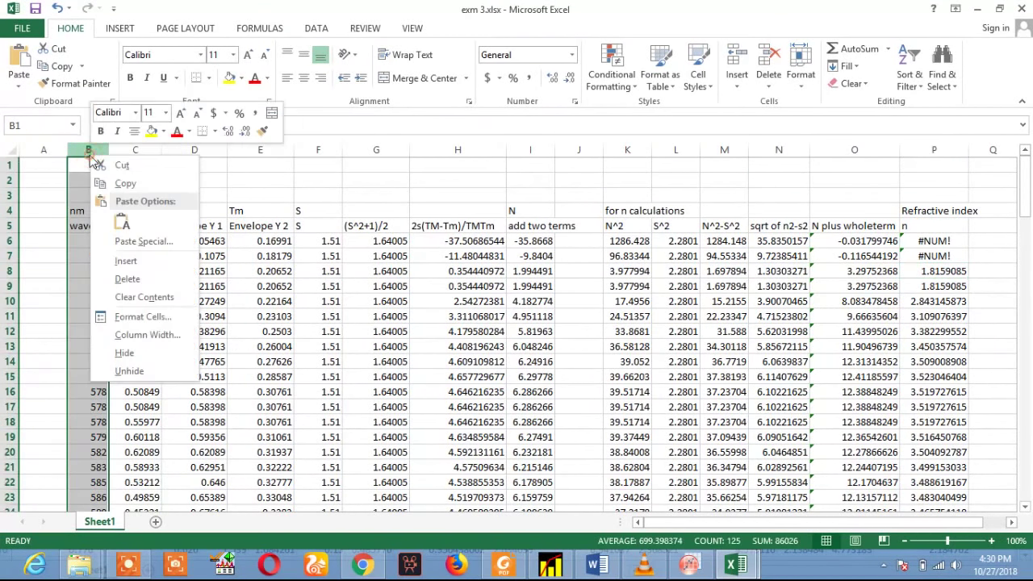
{"action": "left_click", "coordinate": [124, 185]}
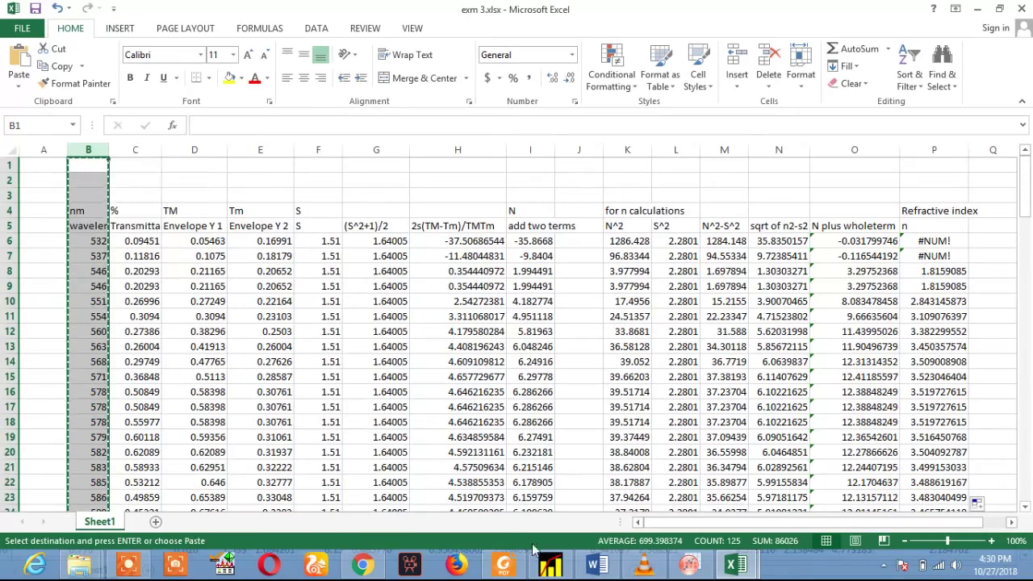
{"action": "left_click", "coordinate": [686, 567]}
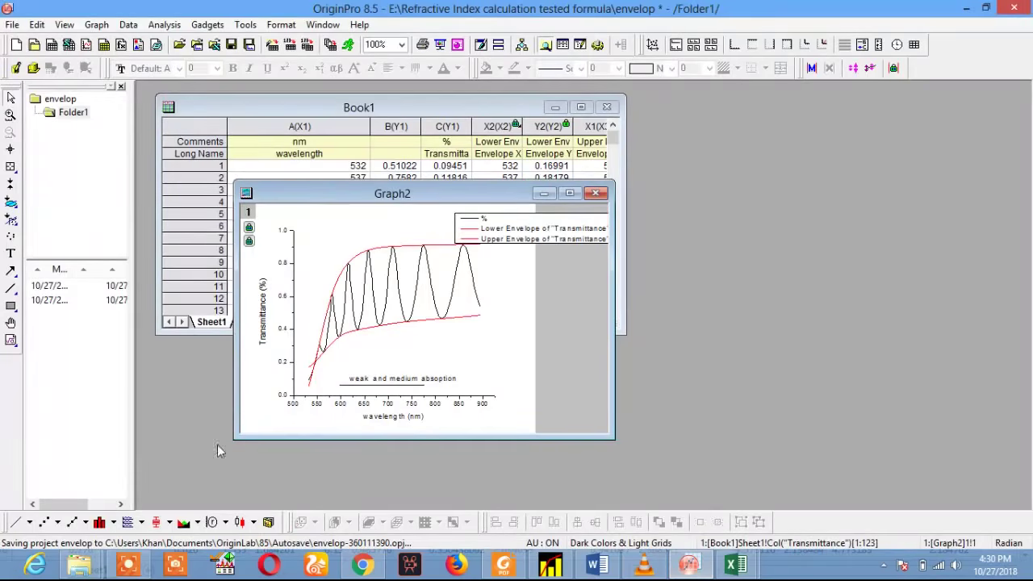
{"action": "left_click", "coordinate": [315, 103]}
{"action": "left_click", "coordinate": [253, 322]}
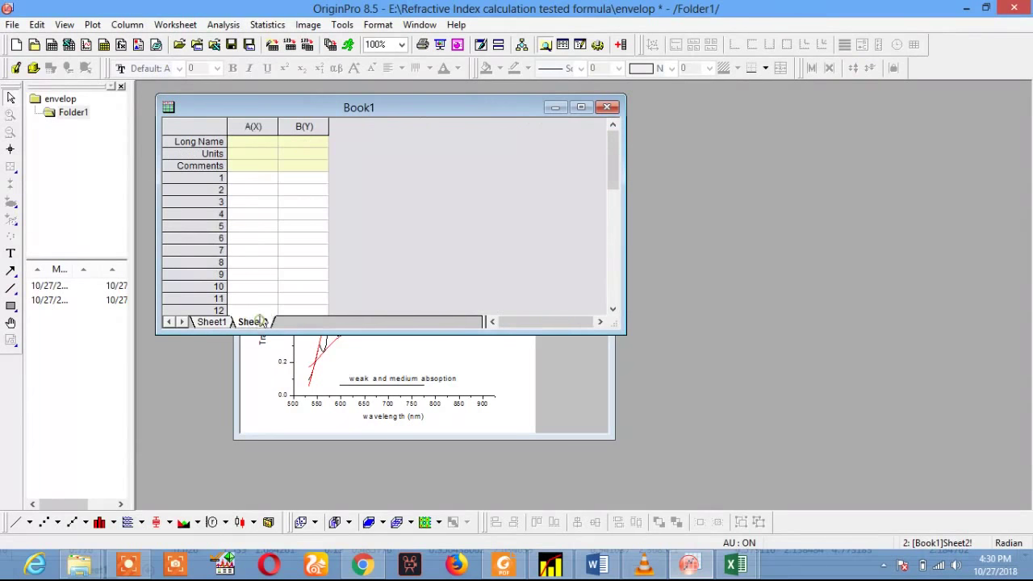
{"action": "left_click", "coordinate": [251, 126]}
{"action": "right_click", "coordinate": [253, 127]}
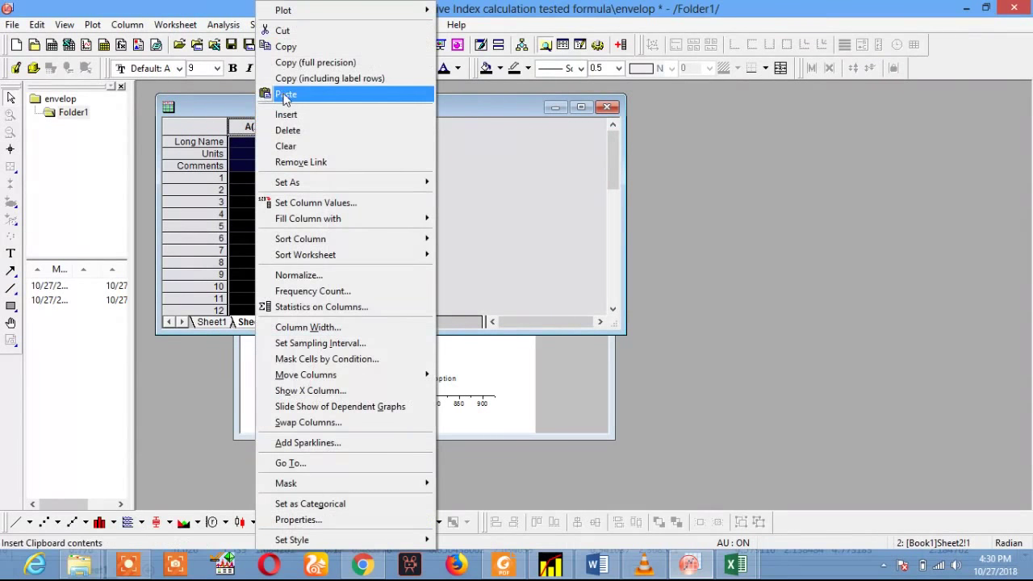
{"action": "left_click", "coordinate": [284, 94]}
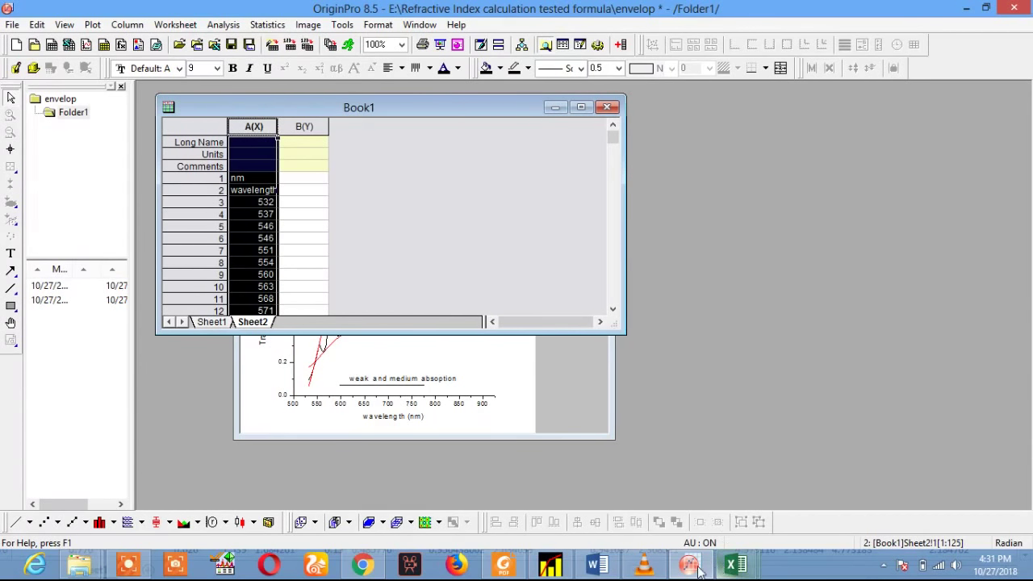
Step: Copy the refractive index column P from the Excel sheet and paste it into column B(Y) of Sheet2 in OriginPro
{"action": "mouse_move", "coordinate": [731, 569]}
{"action": "left_click", "coordinate": [674, 468]}
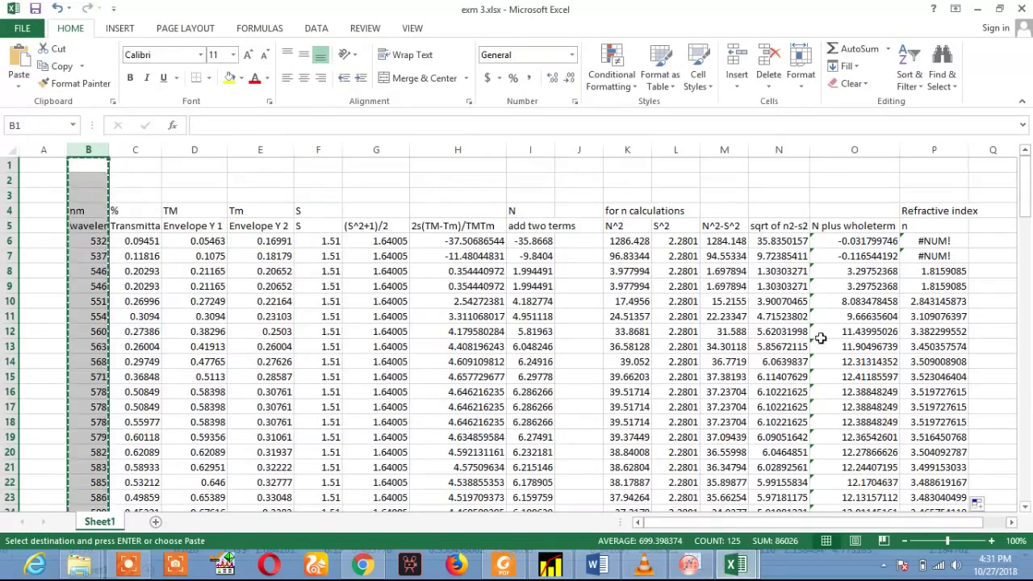
{"action": "left_click", "coordinate": [932, 150]}
{"action": "right_click", "coordinate": [928, 152]}
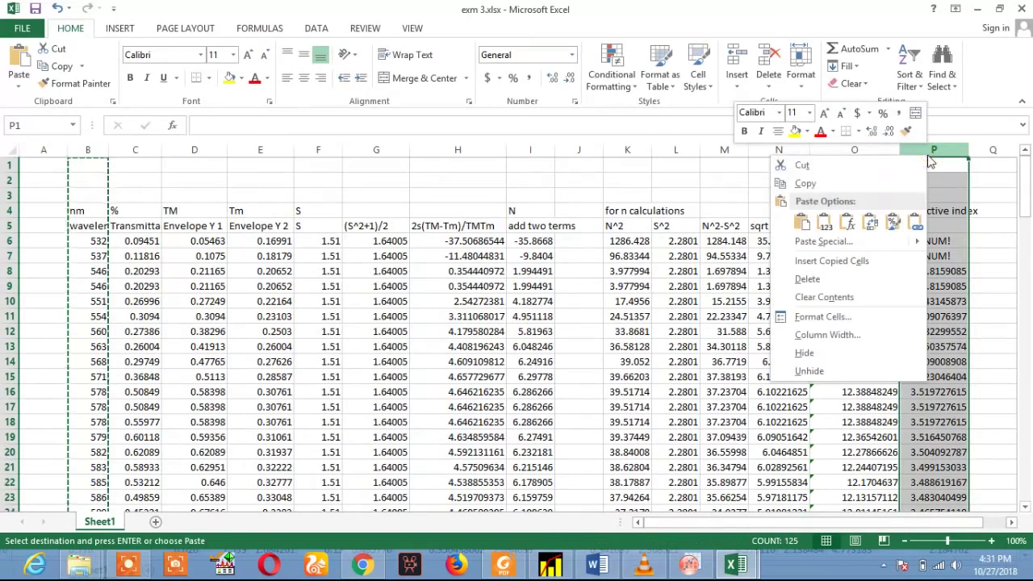
{"action": "left_click", "coordinate": [863, 187]}
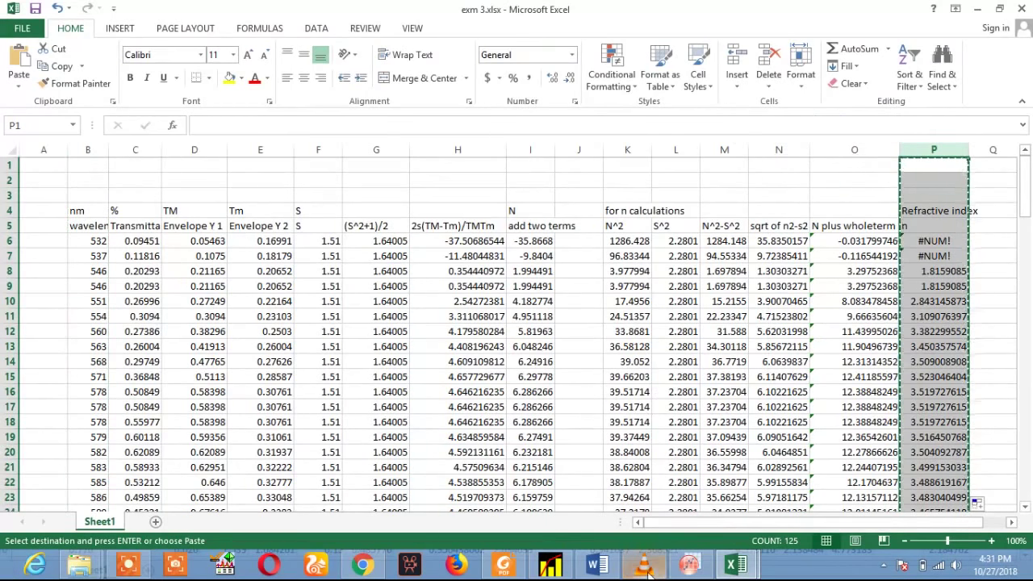
{"action": "left_click", "coordinate": [686, 565]}
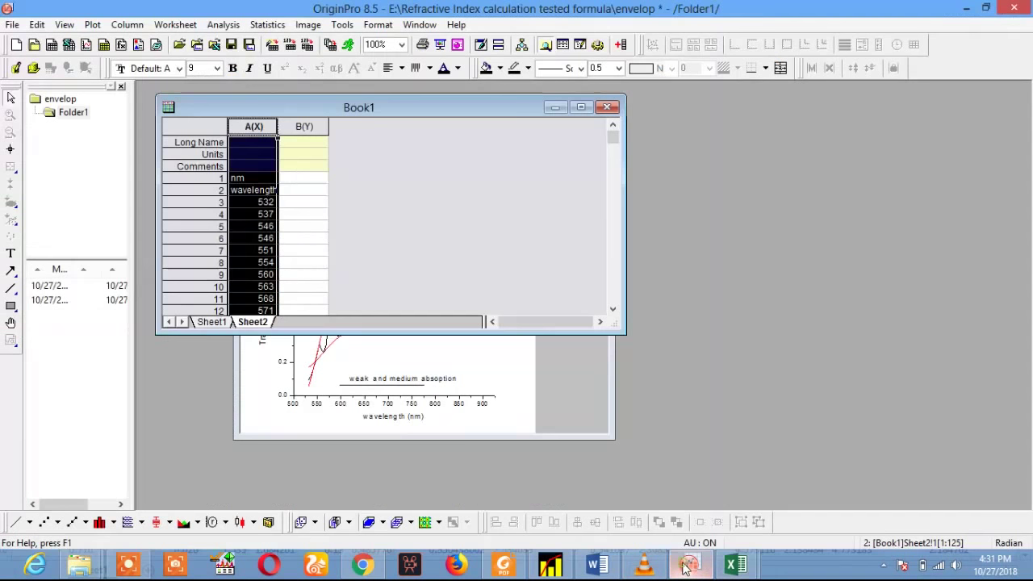
{"action": "left_click", "coordinate": [305, 126]}
{"action": "right_click", "coordinate": [307, 129]}
{"action": "left_click", "coordinate": [343, 95]}
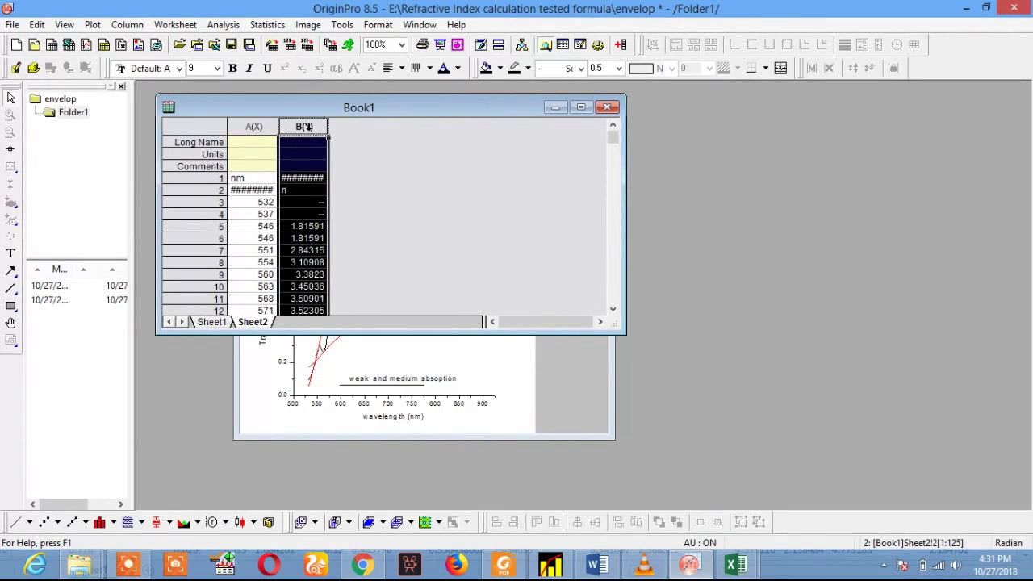
Step: Set the long name of column A(X) to "wavelength" and of column B(Y) to "refractive index"
{"action": "left_click", "coordinate": [309, 143]}
{"action": "type", "text": "n"}
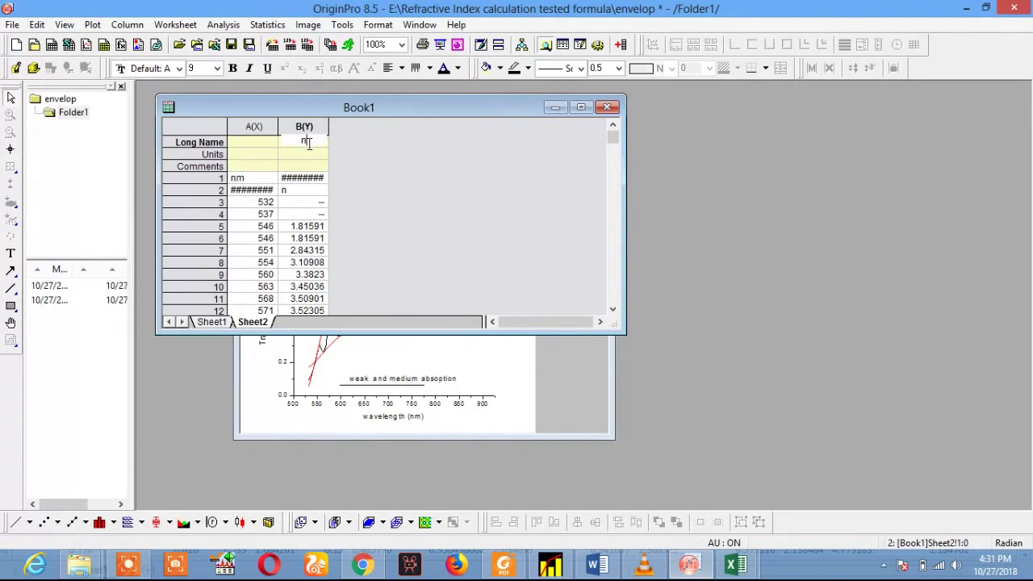
{"action": "left_click", "coordinate": [252, 141]}
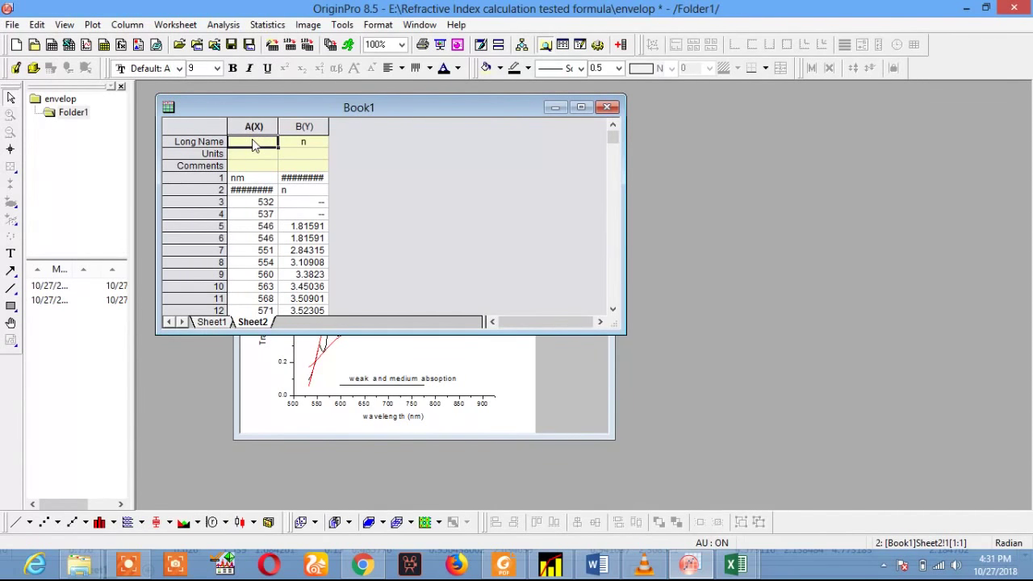
{"action": "type", "text": "wavelength"}
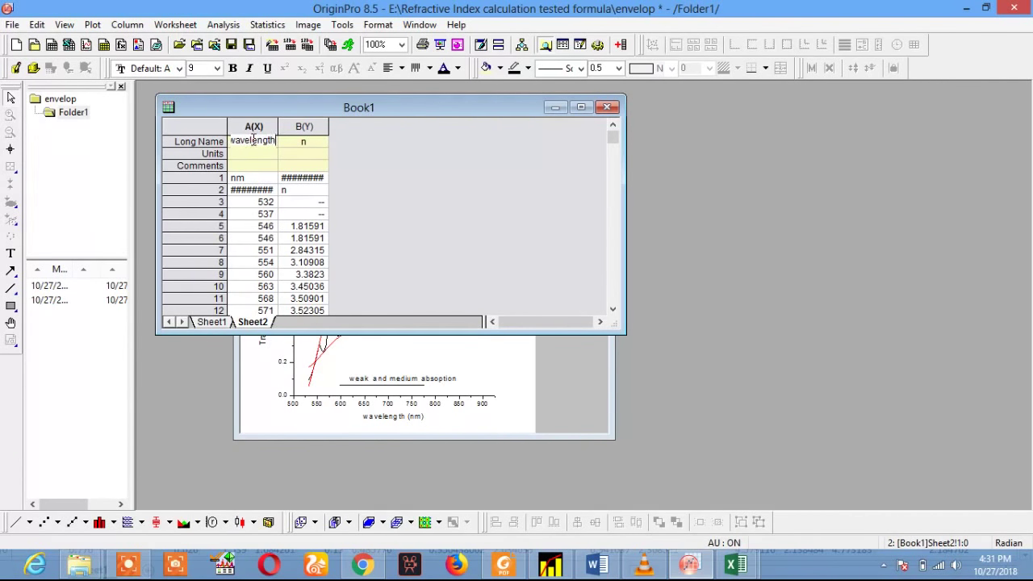
{"action": "left_click", "coordinate": [307, 143]}
{"action": "type", "text": "refrac"}
{"action": "type", "text": "tive index"}
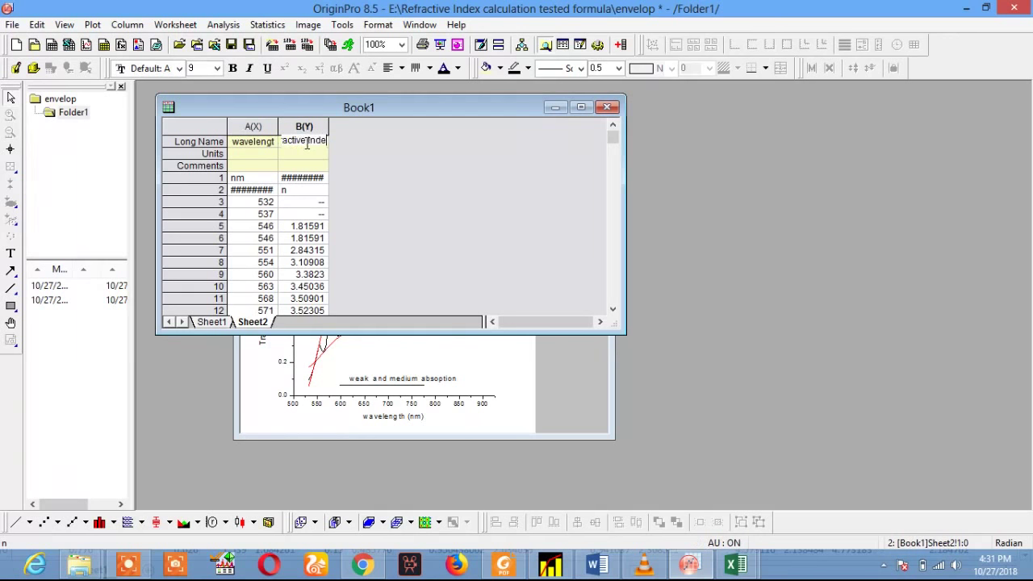
Step: Enter nm as the units of column A(X) and clear the pasted header text from rows 1 and 2 of both columns
{"action": "left_click", "coordinate": [254, 156]}
{"action": "double_click", "coordinate": [256, 159]}
{"action": "type", "text": "nm"}
{"action": "left_click_drag", "start_coordinate": [255, 179], "coordinate": [310, 192]}
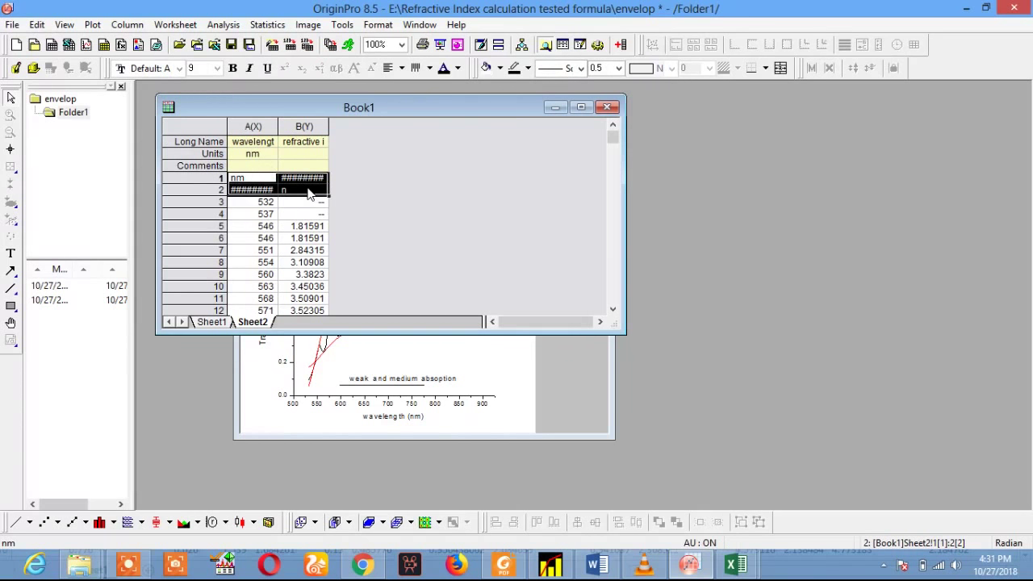
{"action": "key", "text": "Delete"}
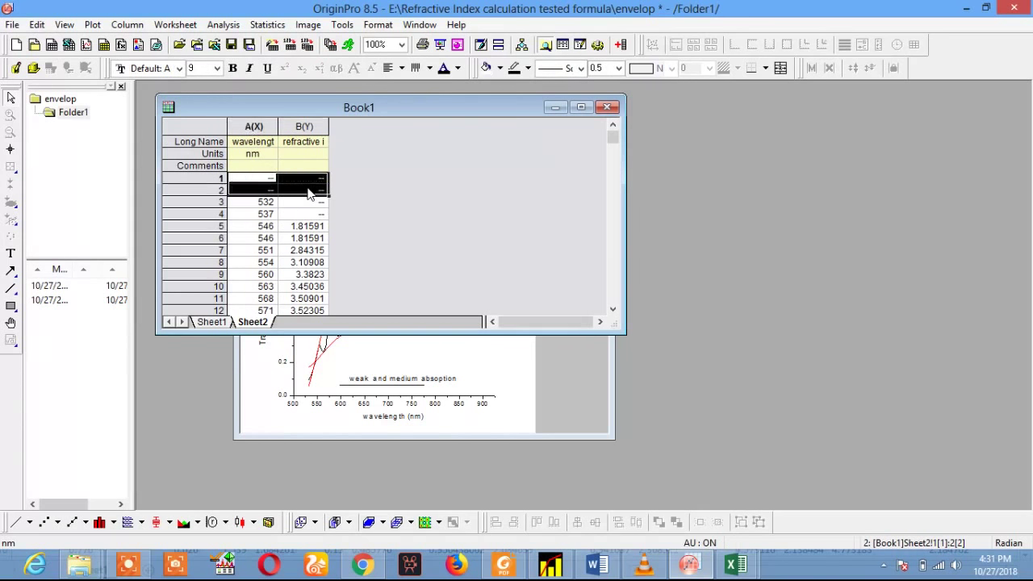
Step: Plot the refractive index column B(Y) of Sheet2 as a line graph, enlarging the graph window and placing it beside Book1
{"action": "left_click", "coordinate": [304, 127]}
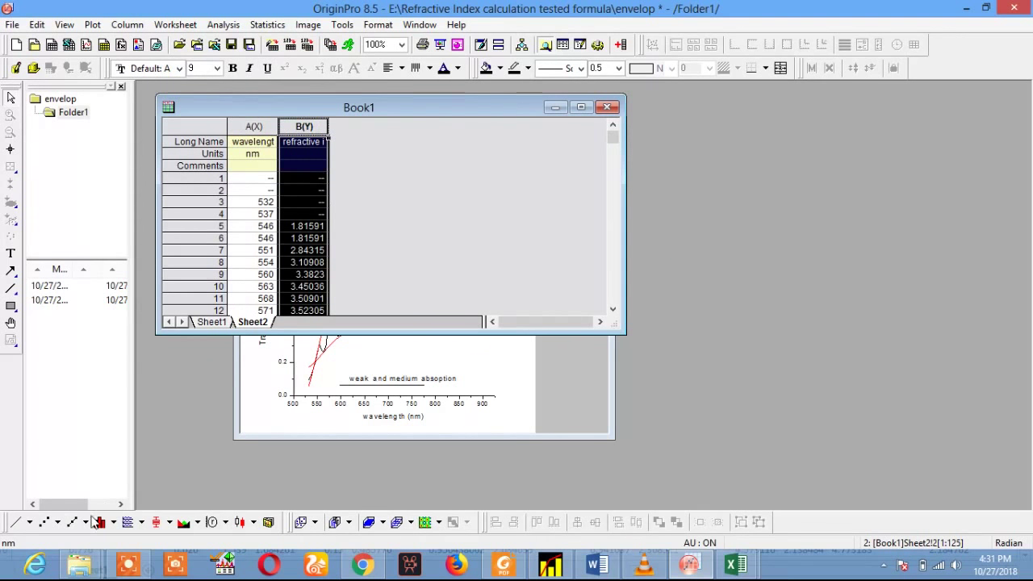
{"action": "left_click", "coordinate": [16, 523]}
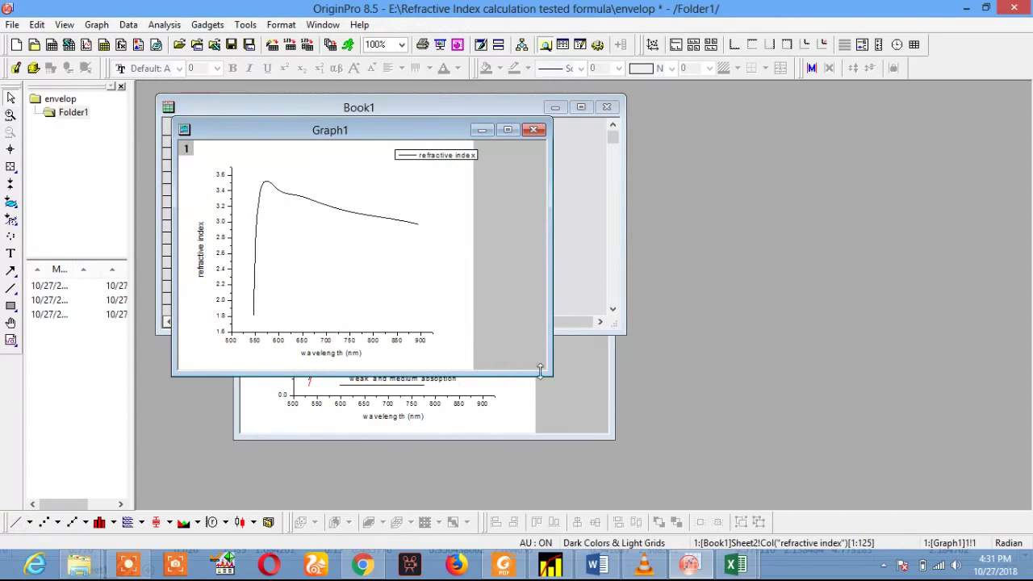
{"action": "left_click_drag", "start_coordinate": [544, 371], "coordinate": [702, 448]}
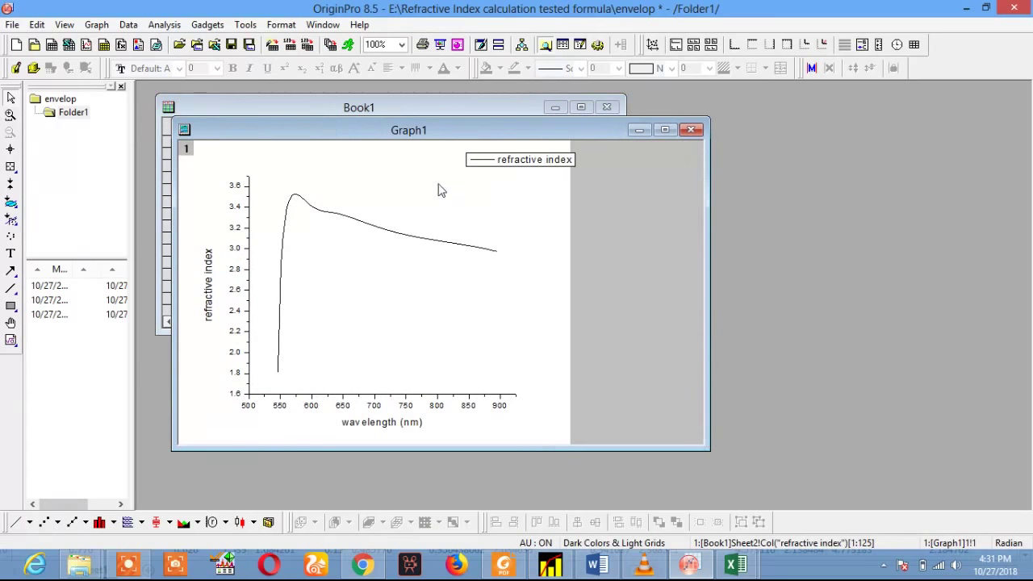
{"action": "left_click_drag", "start_coordinate": [385, 132], "coordinate": [621, 161]}
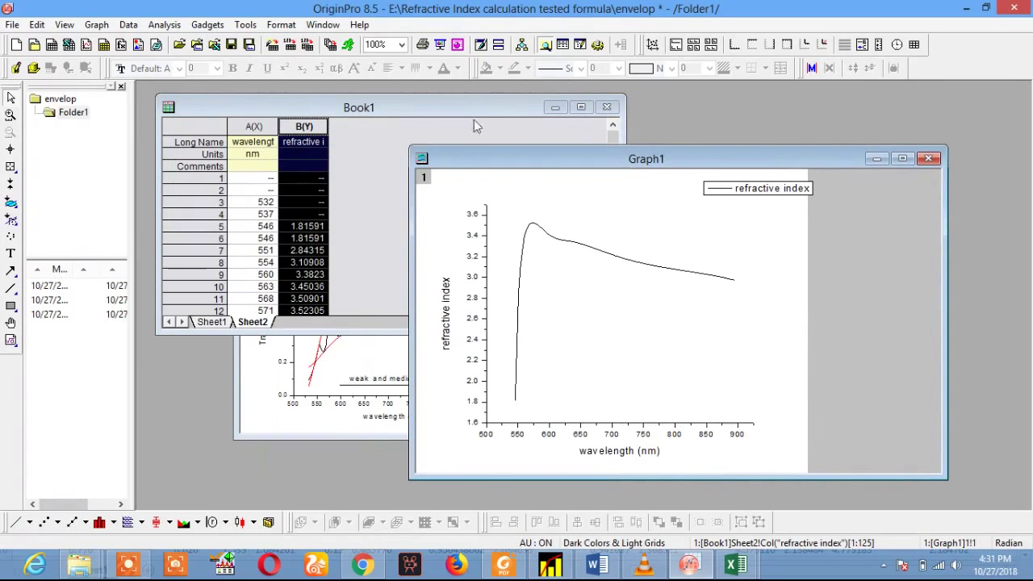
Step: Set the horizontal axis scale of the refractive index graph to run from 600 to 780, after comparing it with the transmittance graph
{"action": "left_click", "coordinate": [310, 433]}
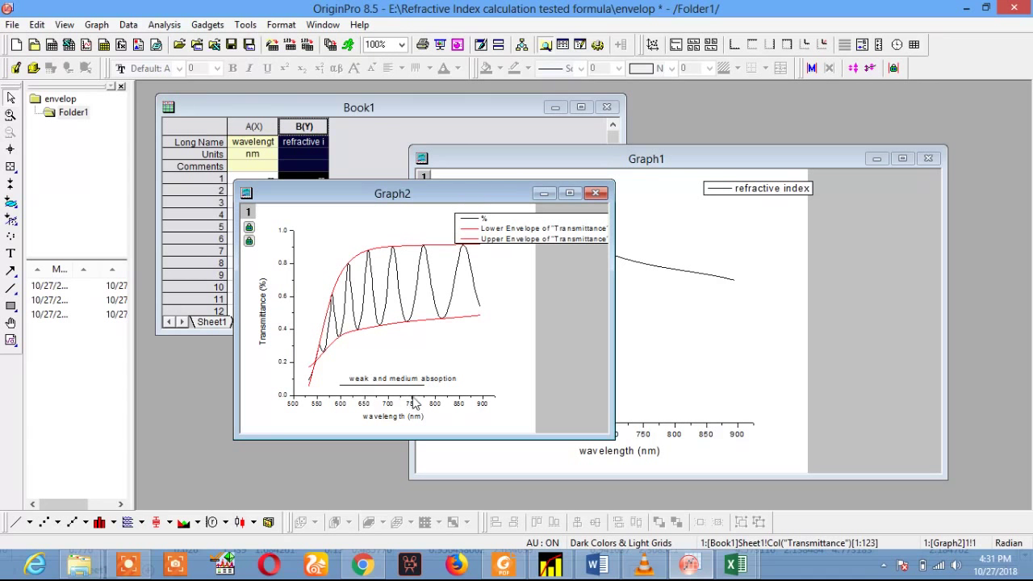
{"action": "left_click", "coordinate": [637, 406]}
{"action": "left_click", "coordinate": [549, 434]}
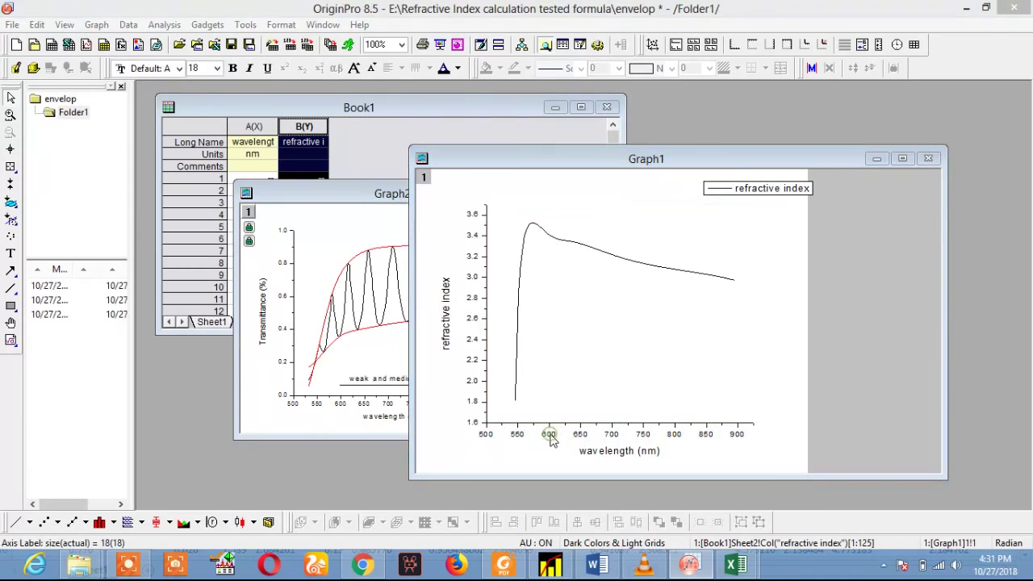
{"action": "double_click", "coordinate": [549, 435]}
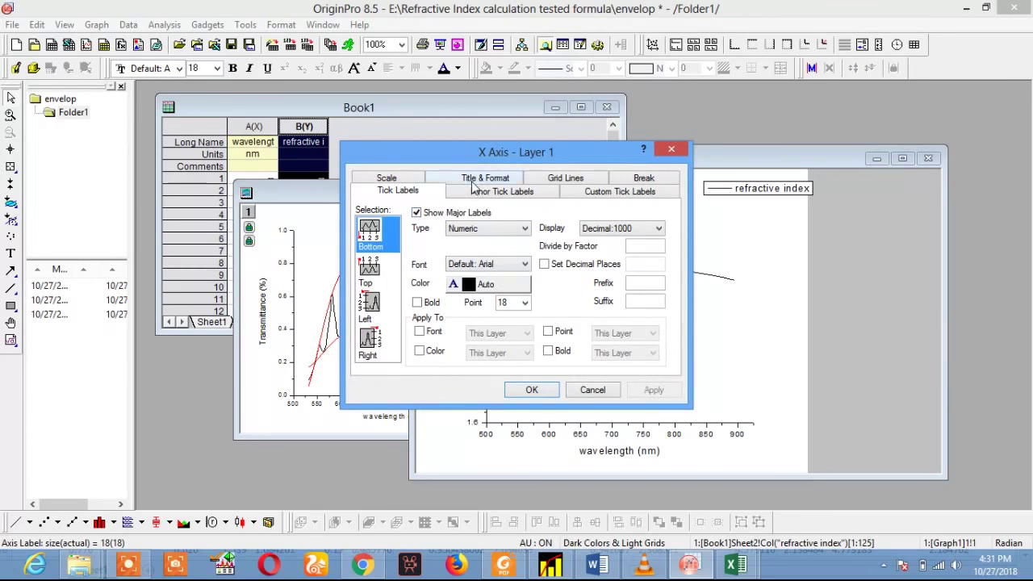
{"action": "left_click", "coordinate": [416, 179]}
{"action": "type", "text": "600"}
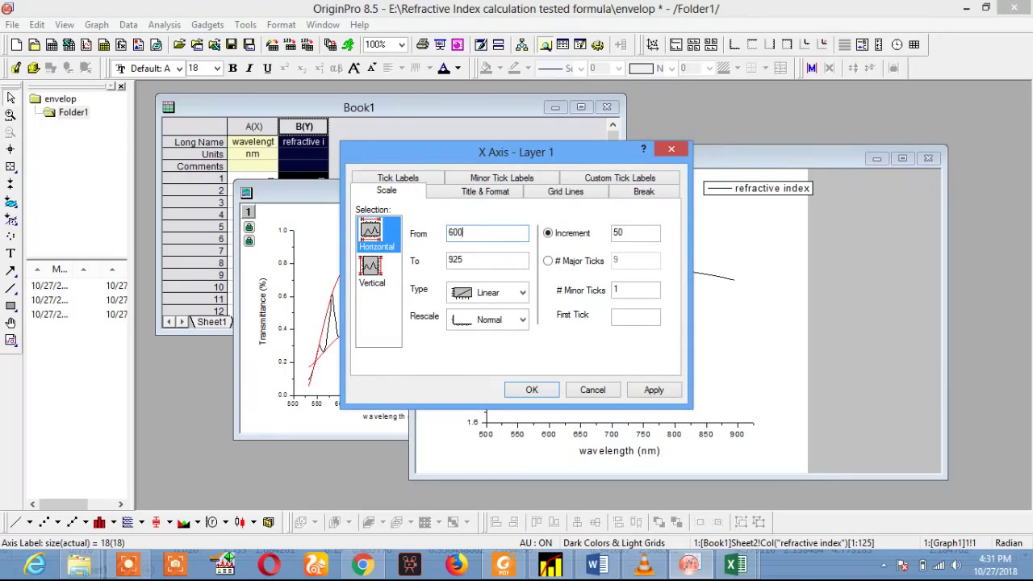
{"action": "double_click", "coordinate": [475, 267]}
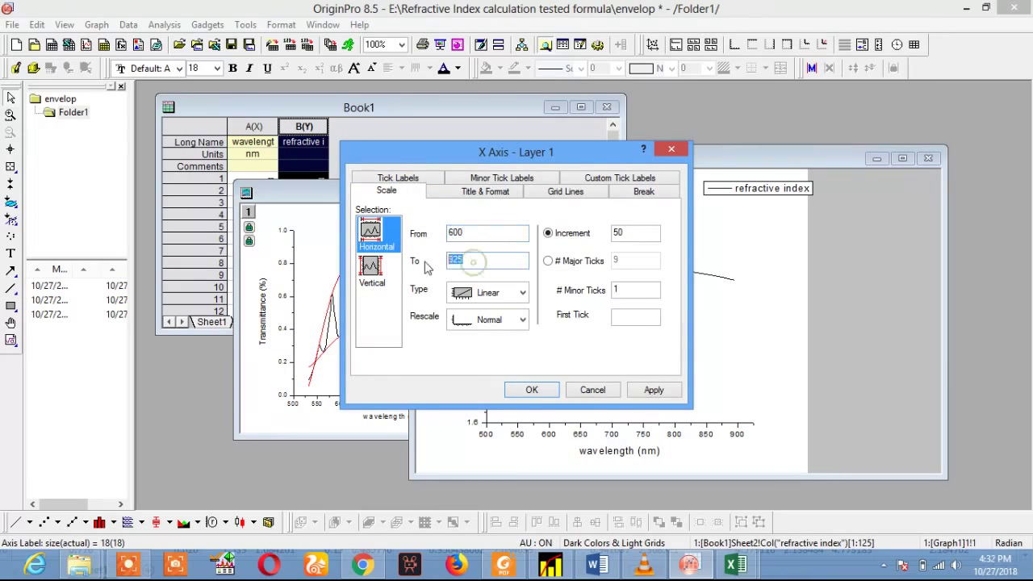
{"action": "type", "text": "780"}
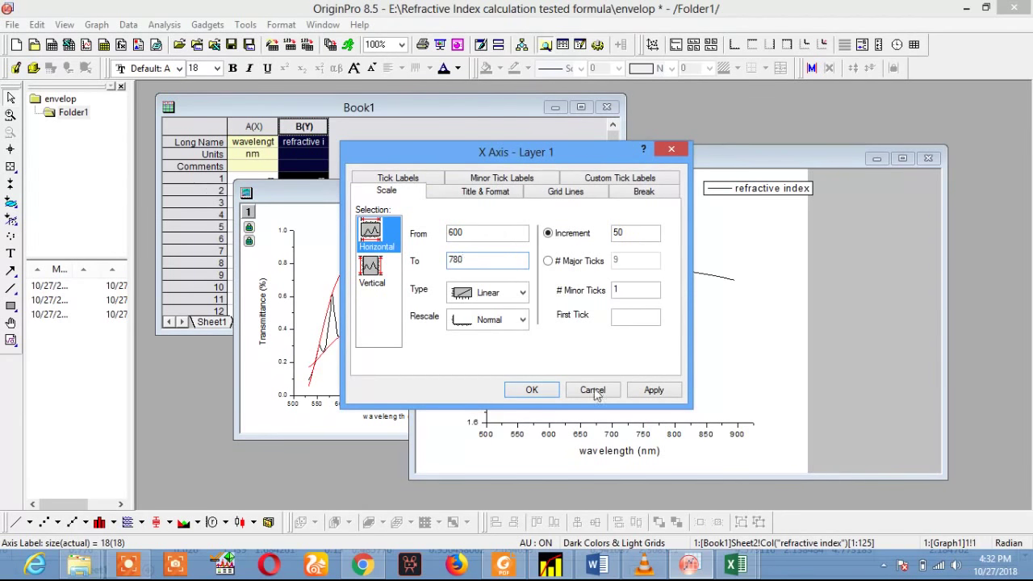
{"action": "left_click", "coordinate": [652, 390]}
{"action": "left_click", "coordinate": [533, 390]}
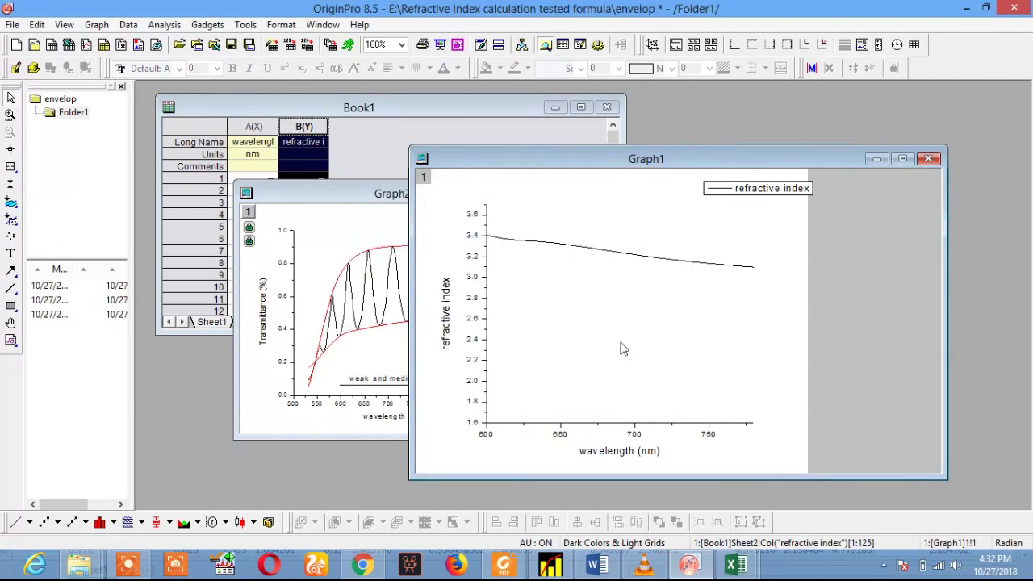
Step: Set the refractive index curve's line width to 3 and place its graph window beside Graph2
{"action": "left_click_drag", "start_coordinate": [572, 161], "coordinate": [609, 149]}
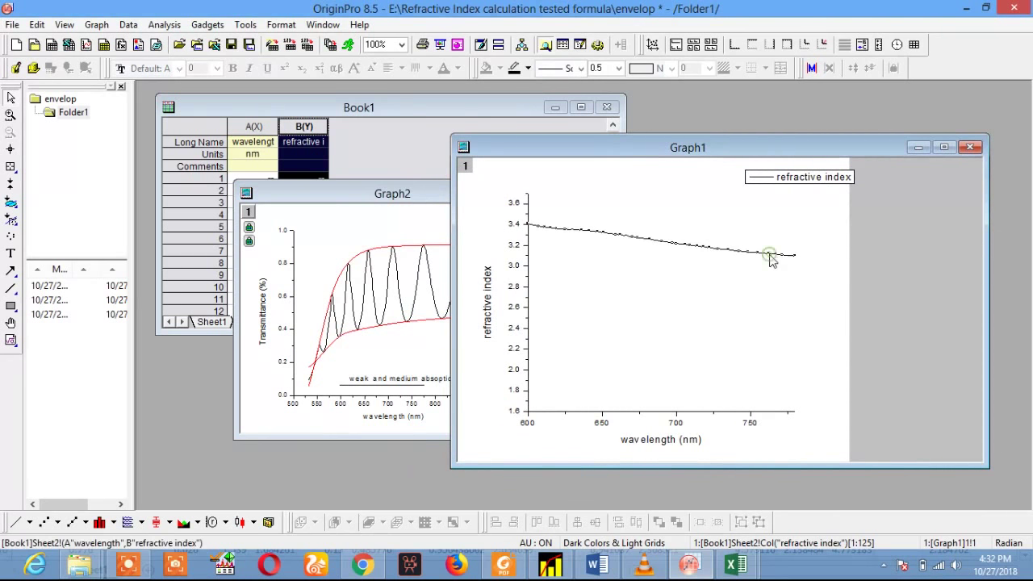
{"action": "left_click", "coordinate": [795, 257]}
{"action": "double_click", "coordinate": [655, 242]}
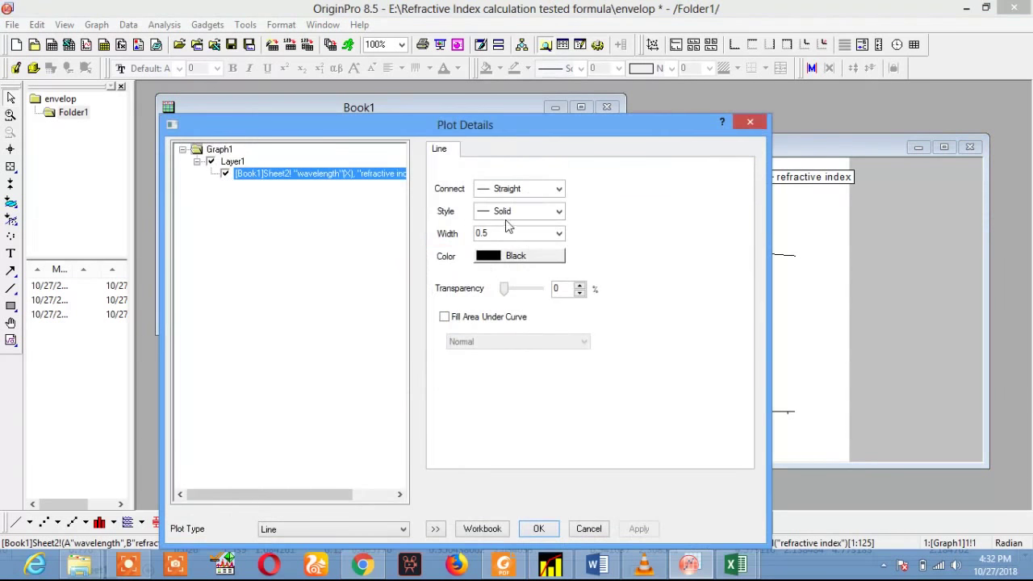
{"action": "left_click", "coordinate": [558, 233]}
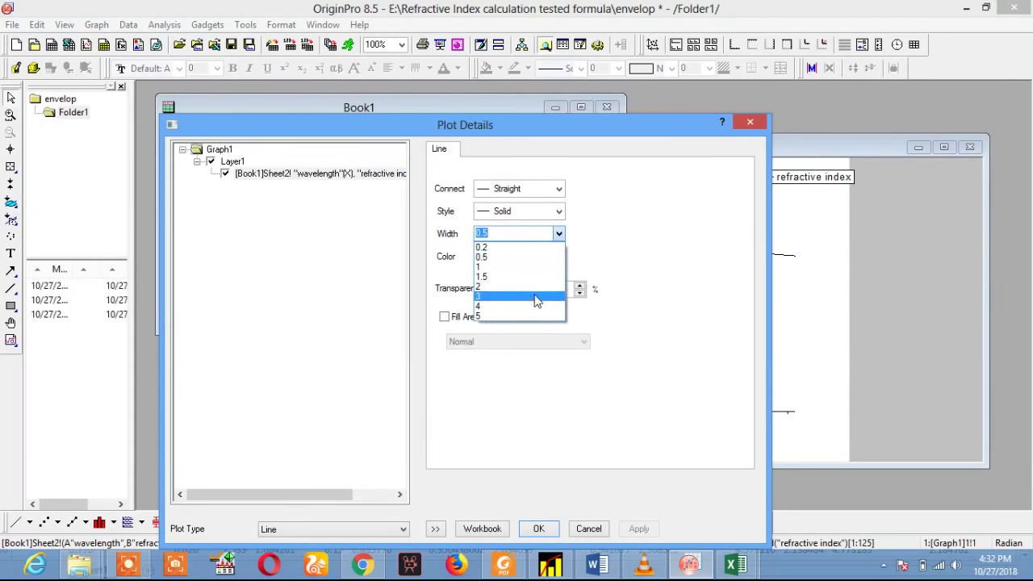
{"action": "left_click", "coordinate": [537, 295]}
{"action": "left_click", "coordinate": [540, 529]}
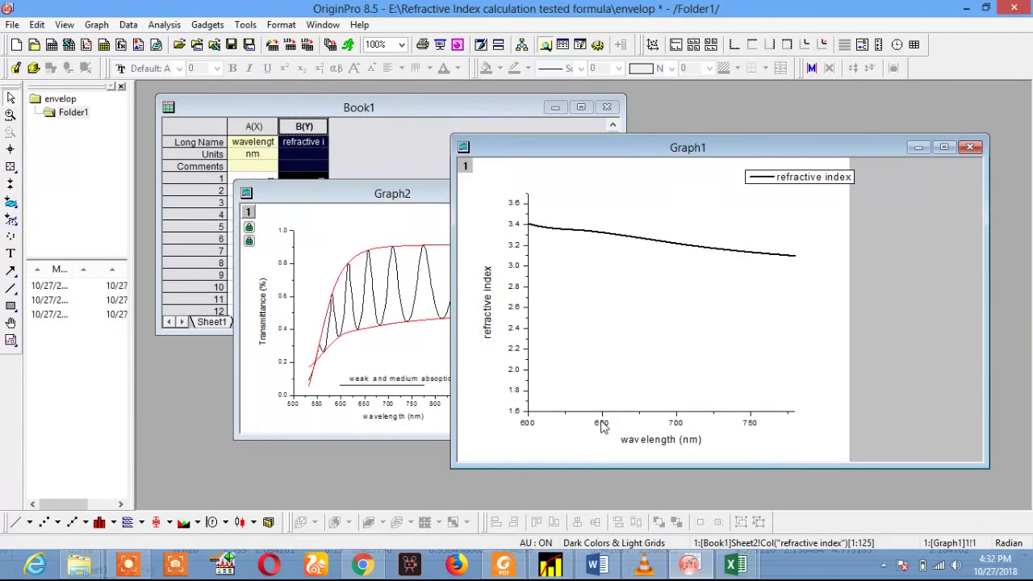
{"action": "left_click_drag", "start_coordinate": [647, 149], "coordinate": [476, 162]}
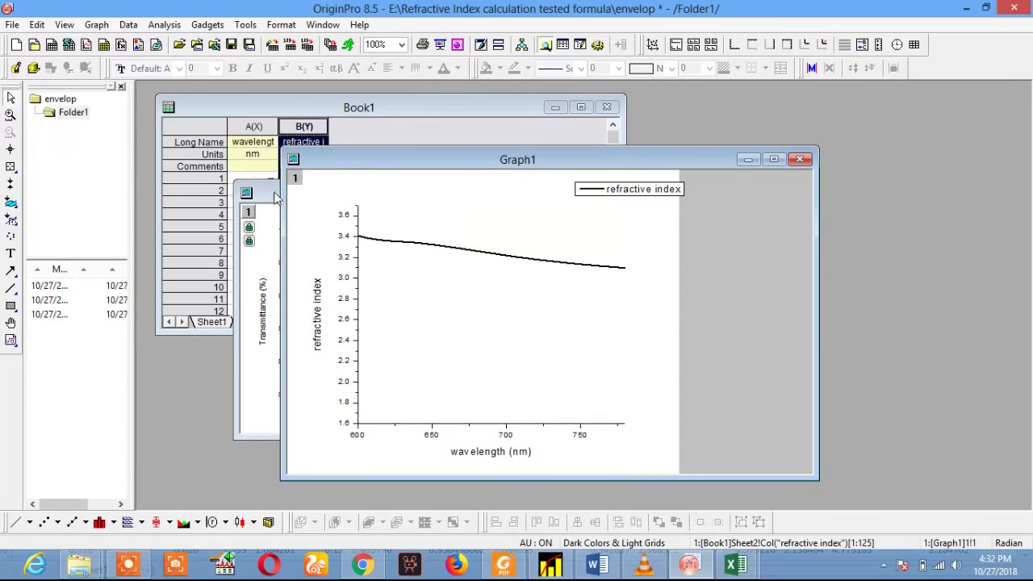
{"action": "left_click_drag", "start_coordinate": [406, 159], "coordinate": [586, 145]}
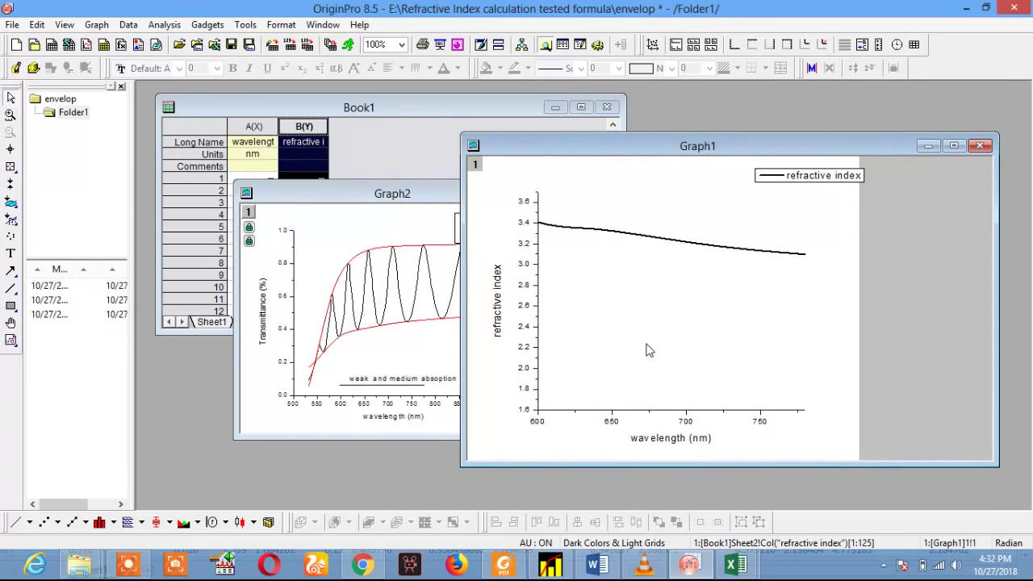
Step: In the Word document, add "Now for thickness of thin films use above equation" below the thickness equation d
{"action": "left_click", "coordinate": [597, 565]}
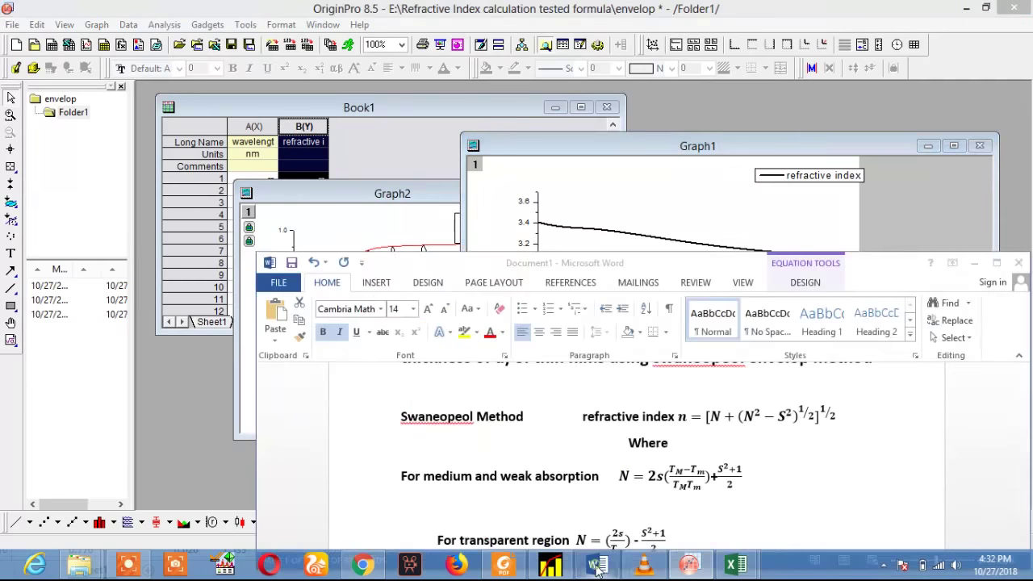
{"action": "left_click_drag", "start_coordinate": [862, 269], "coordinate": [713, 59]}
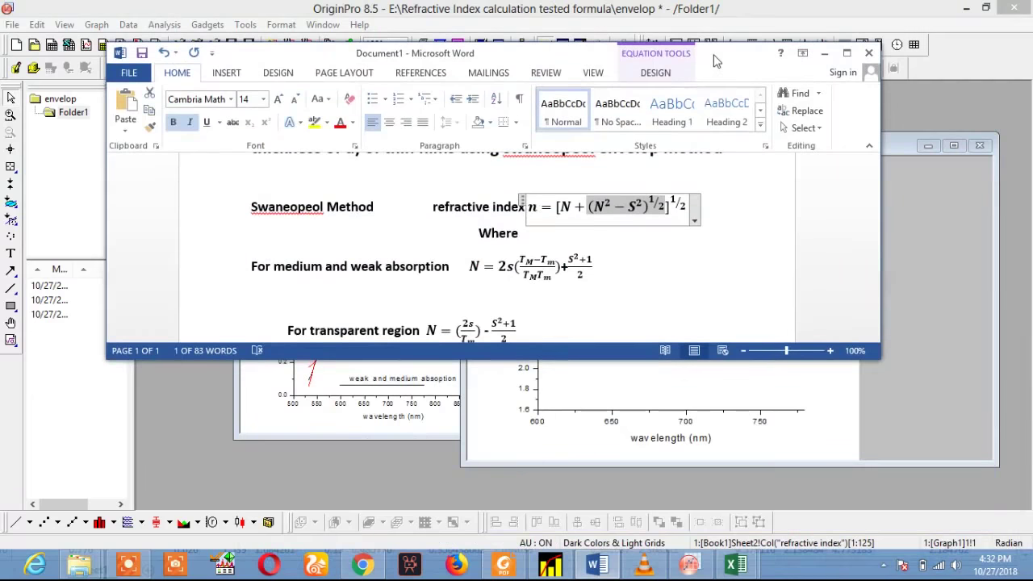
{"action": "double_click", "coordinate": [741, 55]}
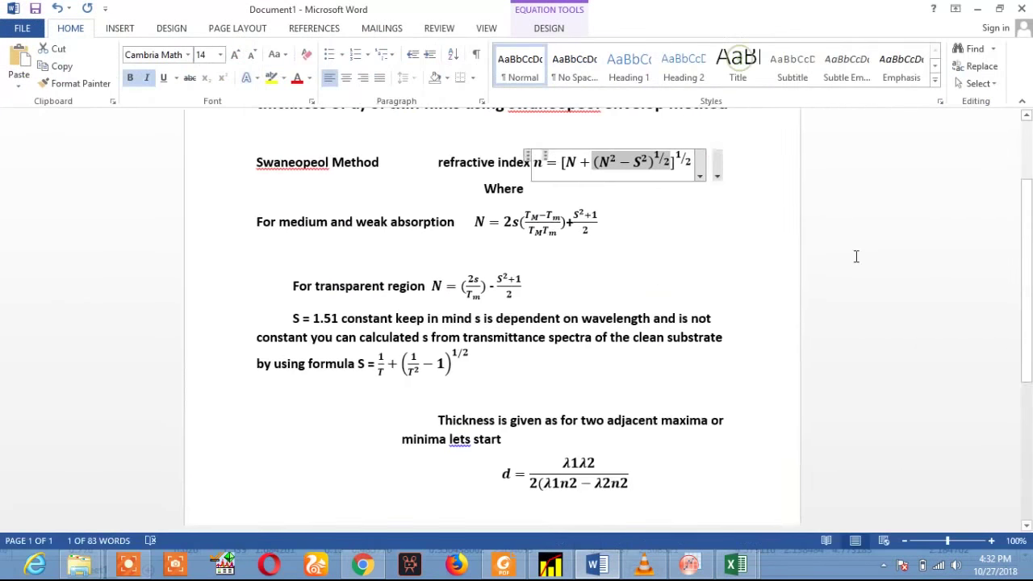
{"action": "left_click_drag", "start_coordinate": [1026, 246], "coordinate": [1026, 375]}
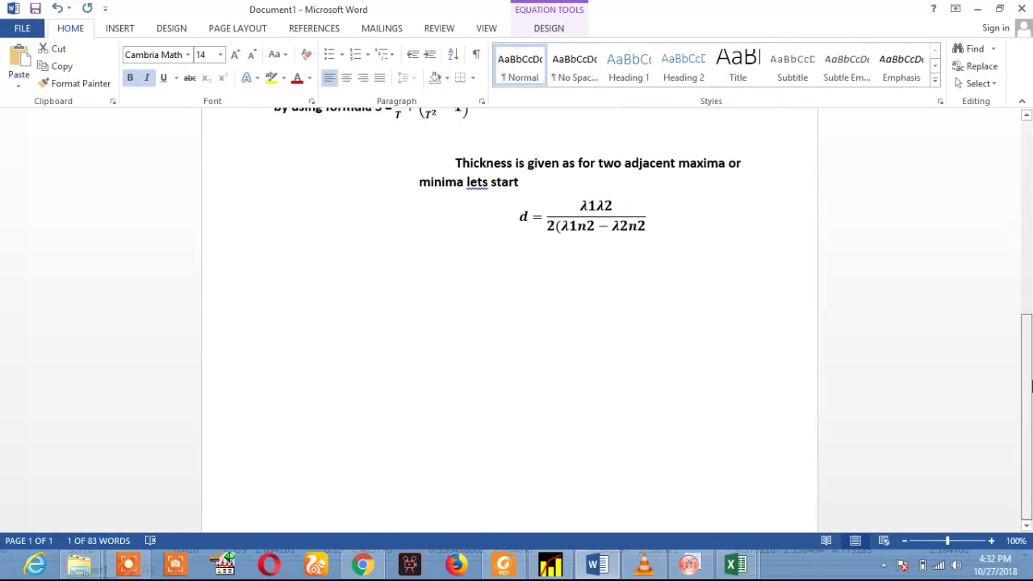
{"action": "left_click", "coordinate": [692, 250]}
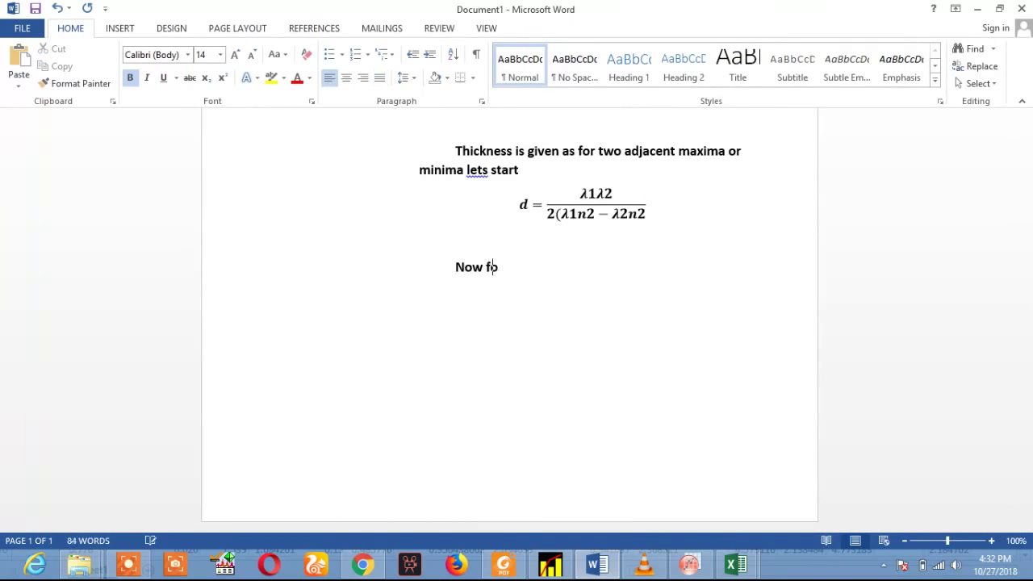
{"action": "type", "text": "ess of thin films use above"}
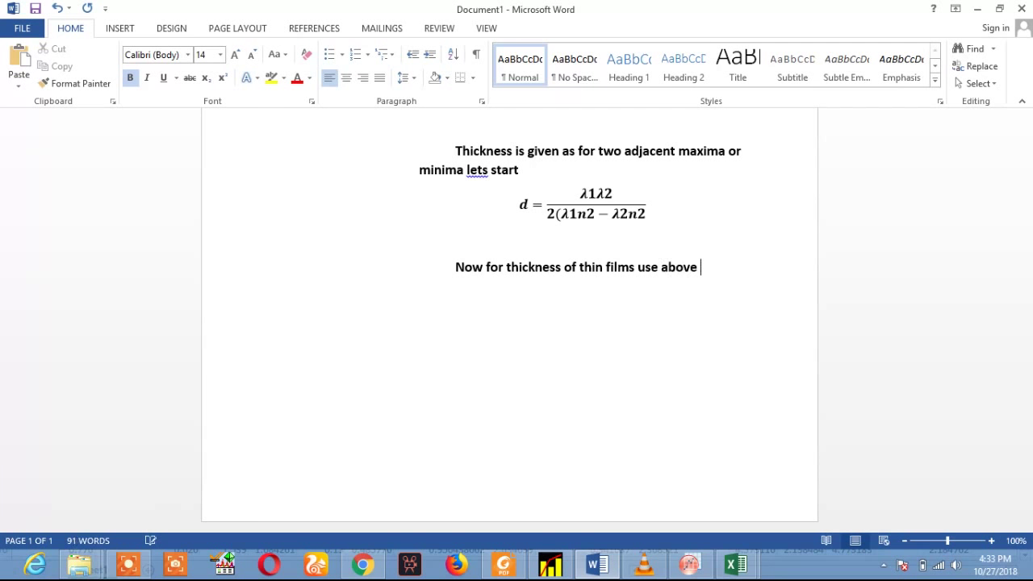
{"action": "type", "text": "tion"}
Step: Extend the new sentence with "for two adjacent maxima or minima", correcting the spelling of "adjacent"
{"action": "left_click", "coordinate": [602, 210]}
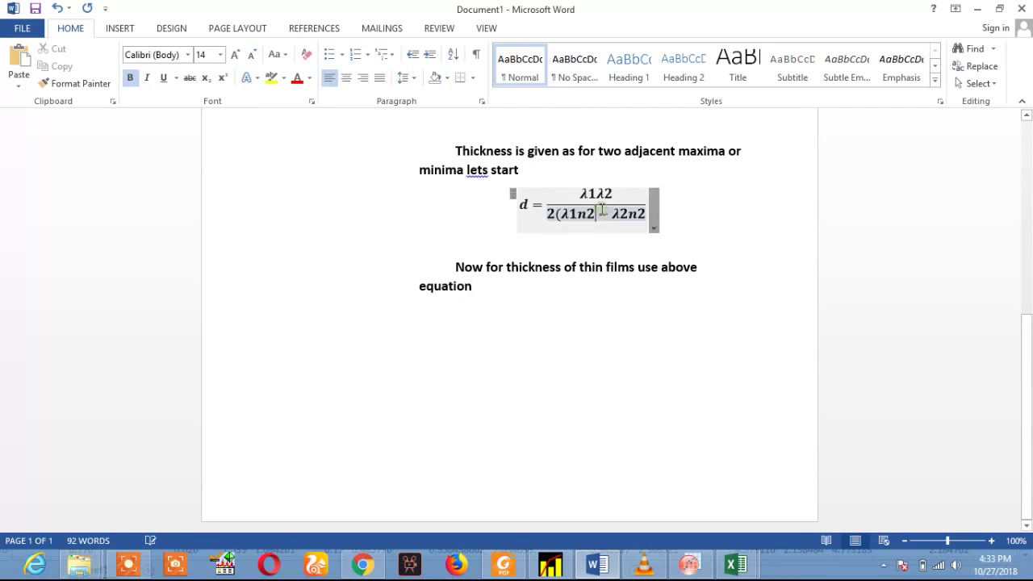
{"action": "left_click", "coordinate": [501, 266]}
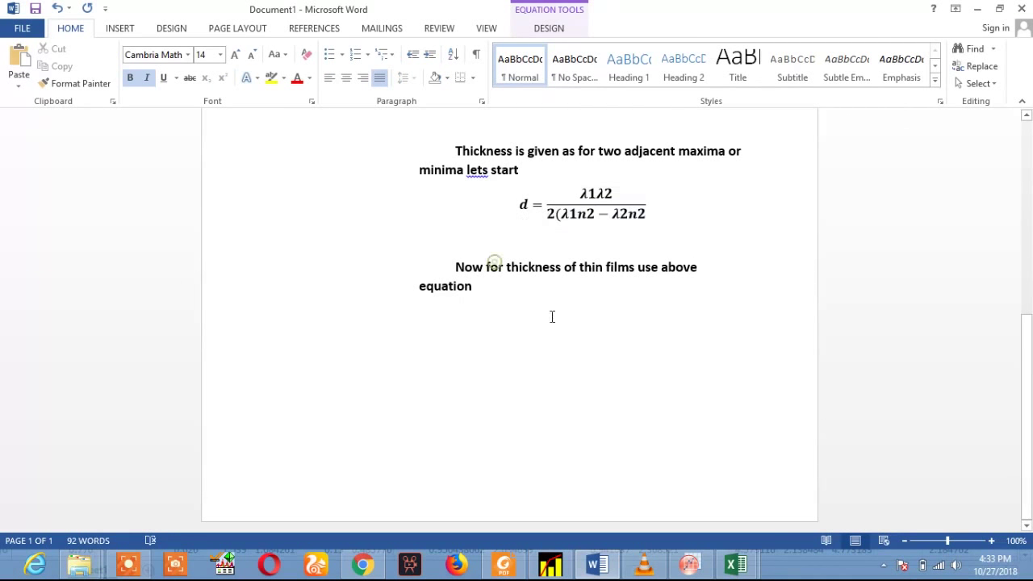
{"action": "left_click", "coordinate": [481, 300]}
{"action": "type", "text": "two adjuscent max"}
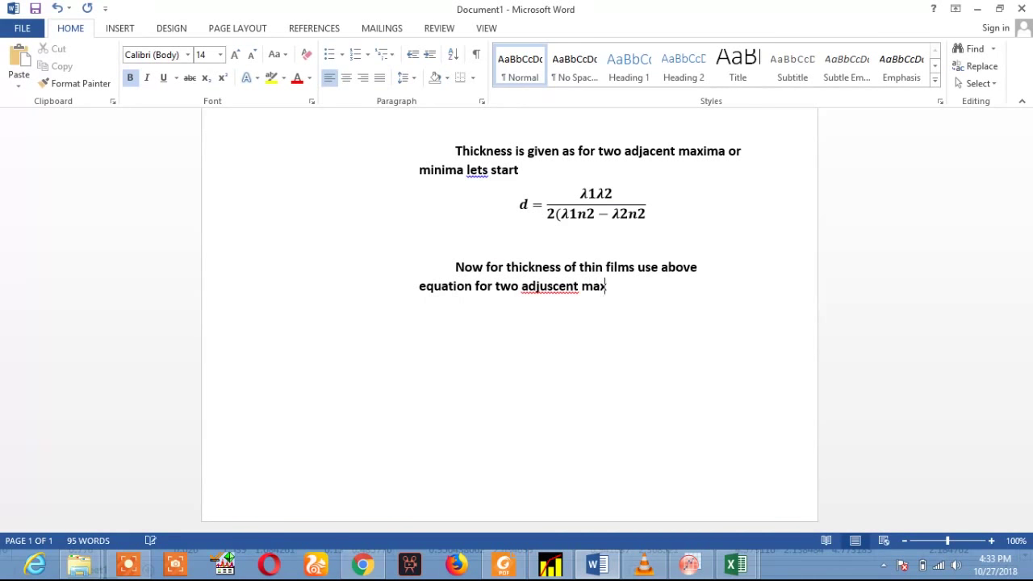
{"action": "type", "text": "ima or minima"}
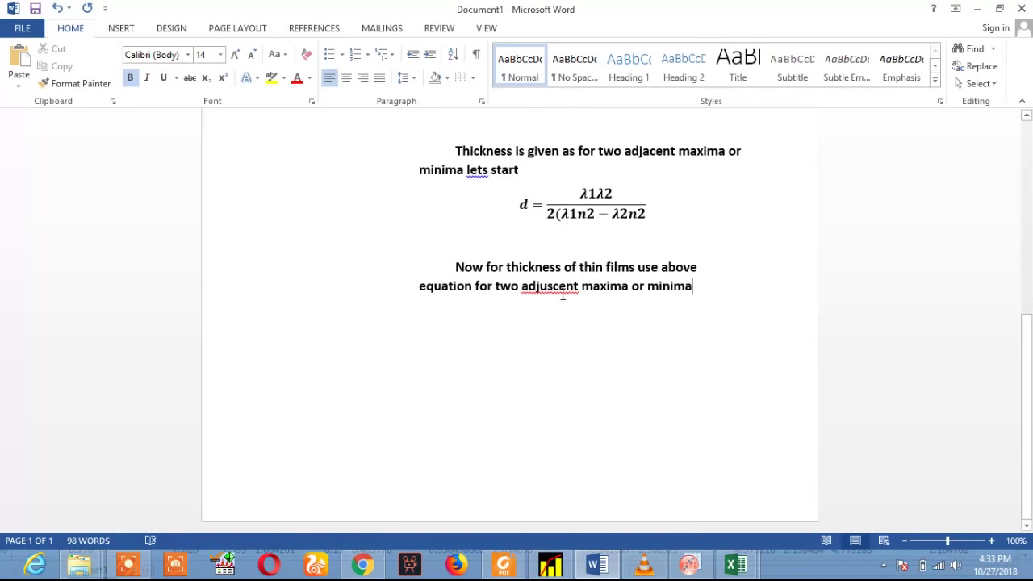
{"action": "right_click", "coordinate": [558, 285]}
{"action": "left_click", "coordinate": [592, 305]}
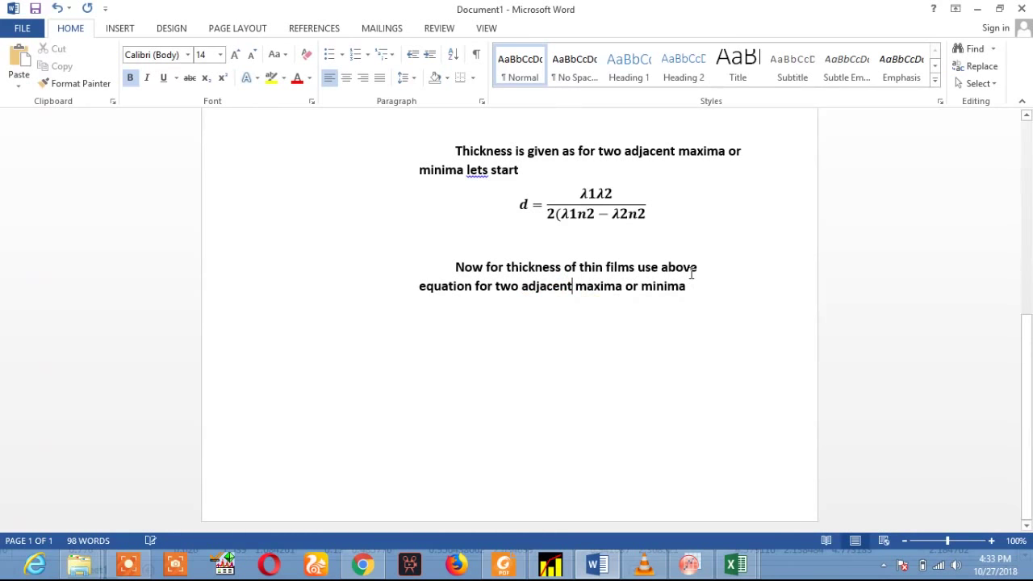
Step: Switch back to OriginPro and read the coordinates of the transmittance maximum just above 600 nm in Graph2 with the Screen Reader
{"action": "left_click_drag", "start_coordinate": [658, 6], "coordinate": [640, 248]}
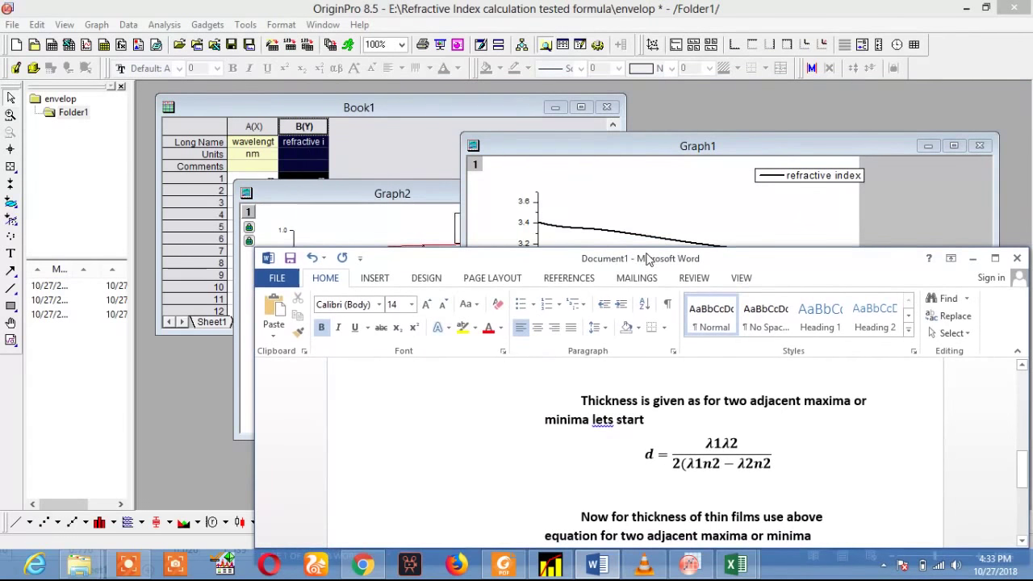
{"action": "left_click", "coordinate": [436, 195]}
{"action": "left_click_drag", "start_coordinate": [439, 198], "coordinate": [449, 193]}
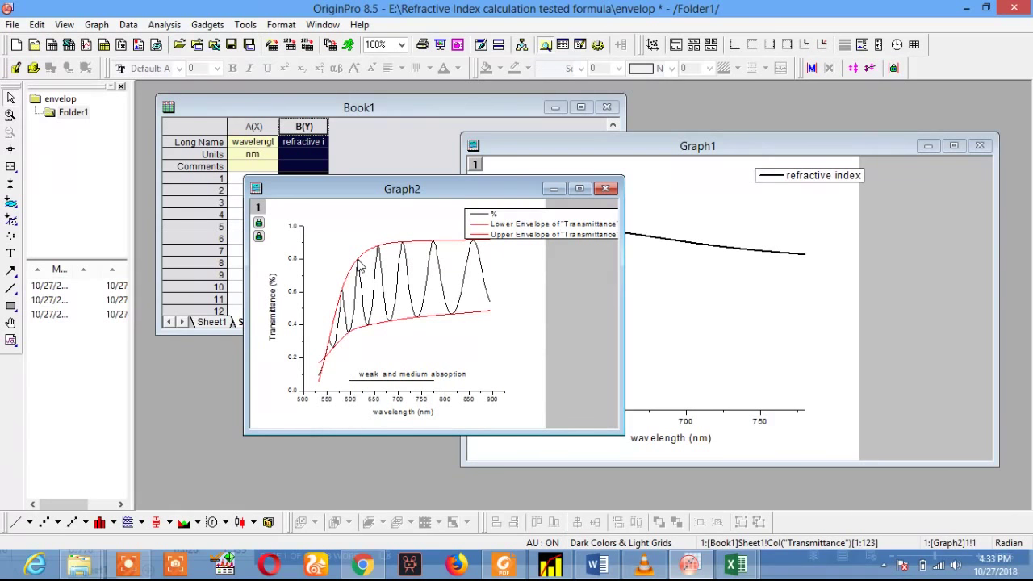
{"action": "left_click", "coordinate": [10, 151]}
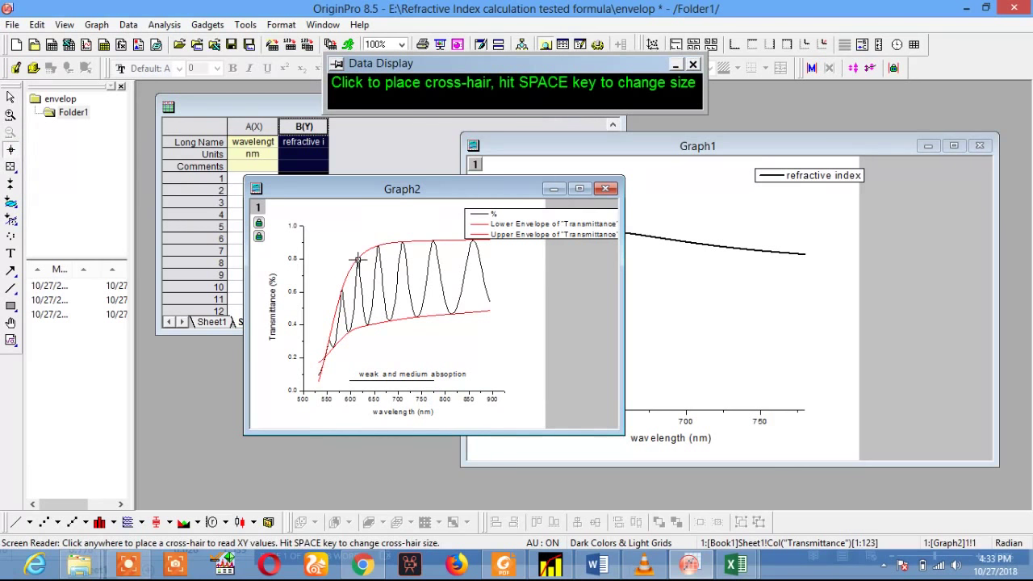
{"action": "left_click", "coordinate": [358, 259]}
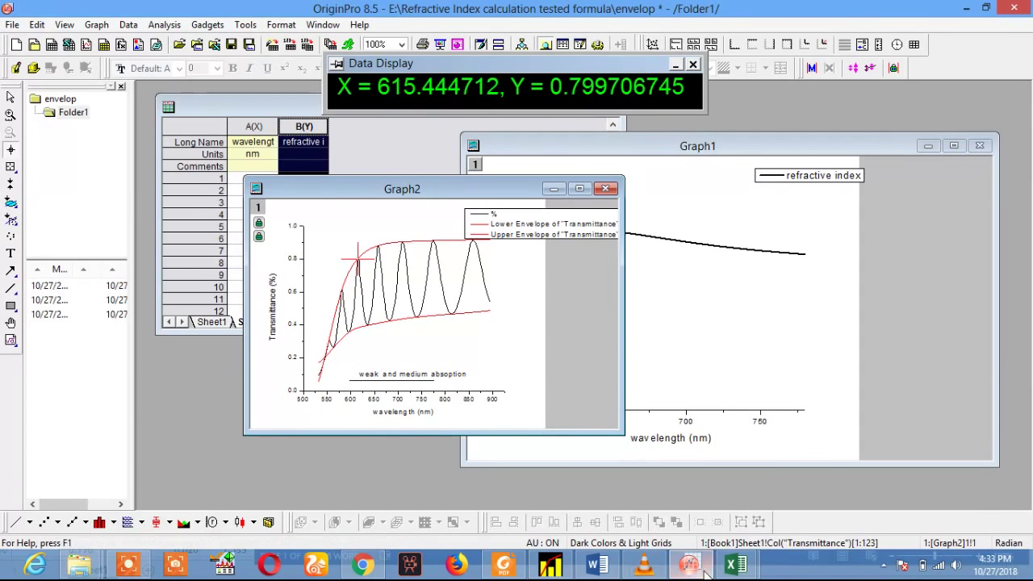
Step: Bring the Word document with the thickness formula forward, switch to the Excel refractive index workbook and add a new worksheet
{"action": "mouse_move", "coordinate": [749, 562]}
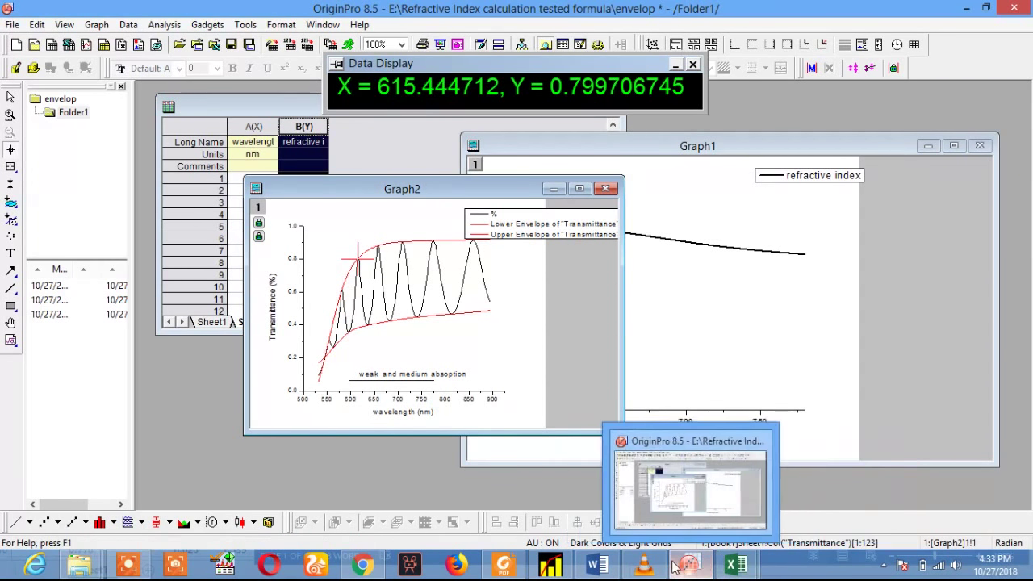
{"action": "mouse_move", "coordinate": [597, 568]}
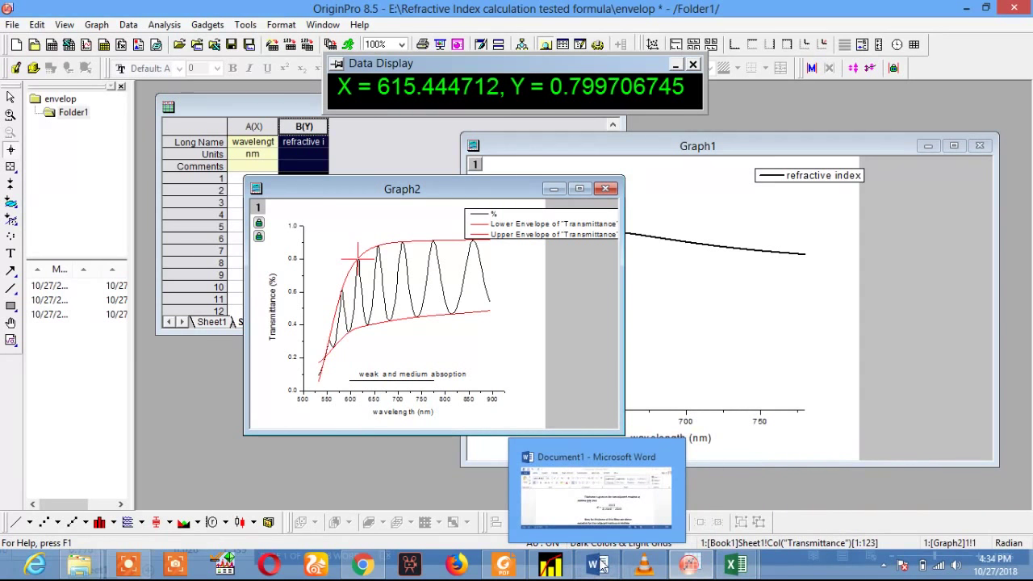
{"action": "left_click", "coordinate": [598, 562]}
{"action": "mouse_move", "coordinate": [732, 563]}
{"action": "left_click", "coordinate": [857, 484]}
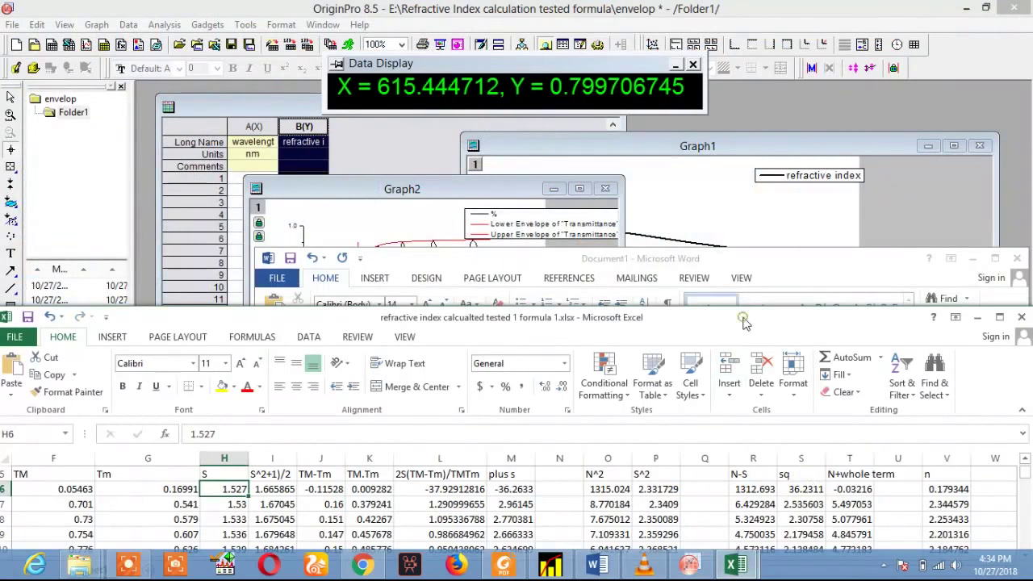
{"action": "left_click_drag", "start_coordinate": [742, 317], "coordinate": [738, 163]}
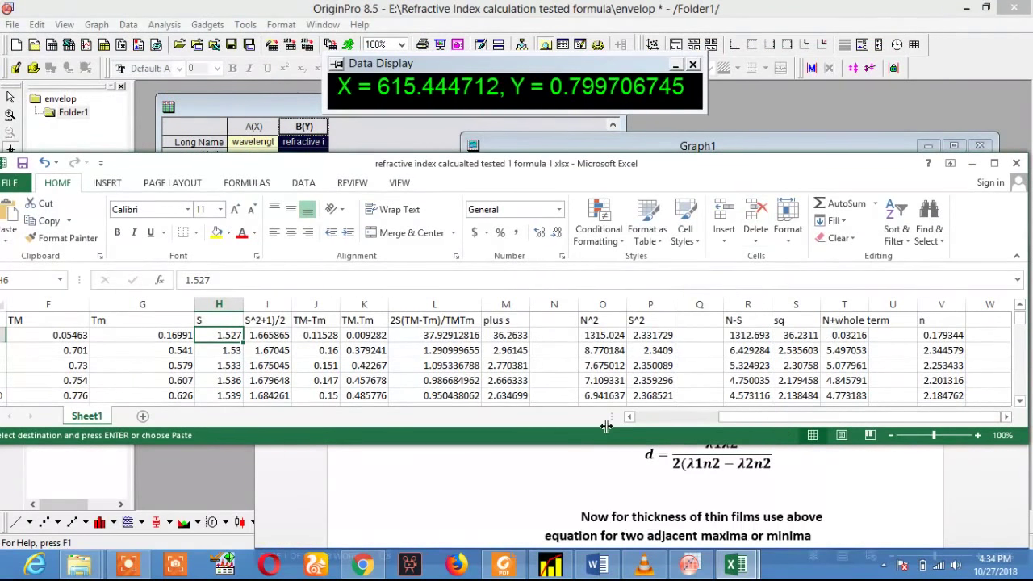
{"action": "left_click", "coordinate": [142, 416]}
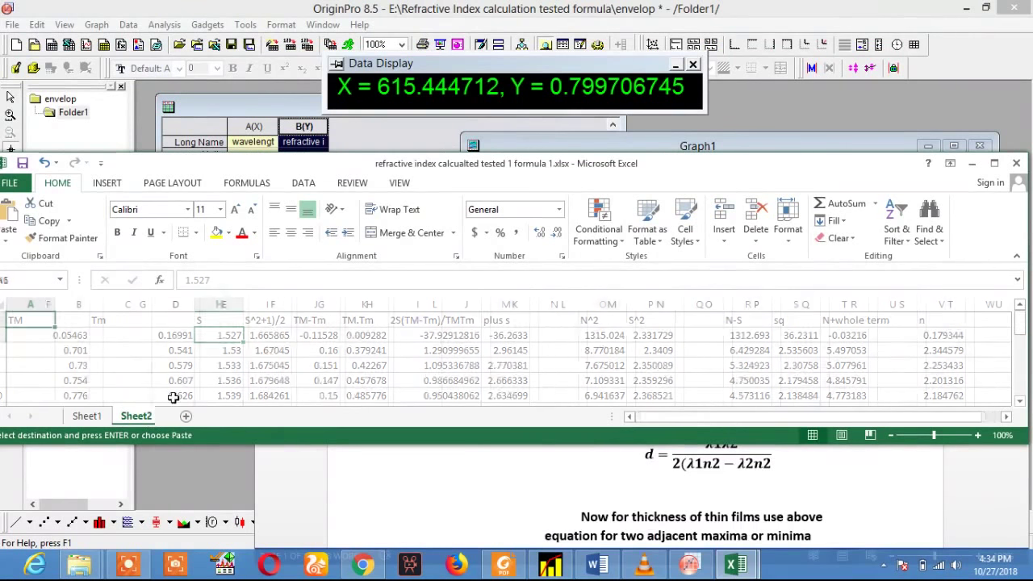
Step: Enter the heading "wavelength" in cell B2 of the new sheet and widen columns B and C
{"action": "left_click", "coordinate": [81, 334]}
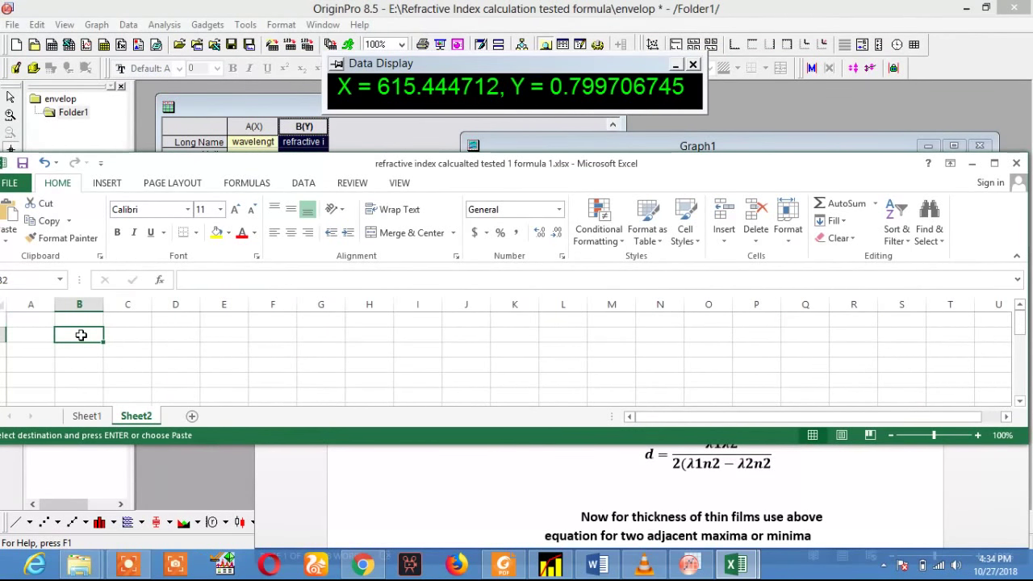
{"action": "type", "text": "wavelength"}
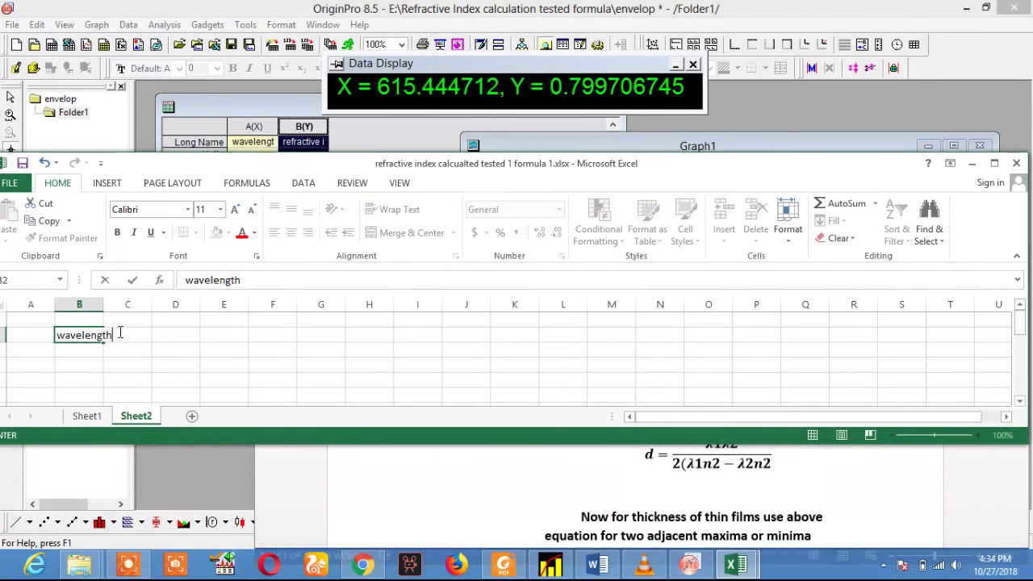
{"action": "left_click", "coordinate": [107, 304]}
{"action": "left_click_drag", "start_coordinate": [103, 304], "coordinate": [255, 307]}
{"action": "left_click", "coordinate": [129, 334]}
{"action": "double_click", "coordinate": [128, 337]}
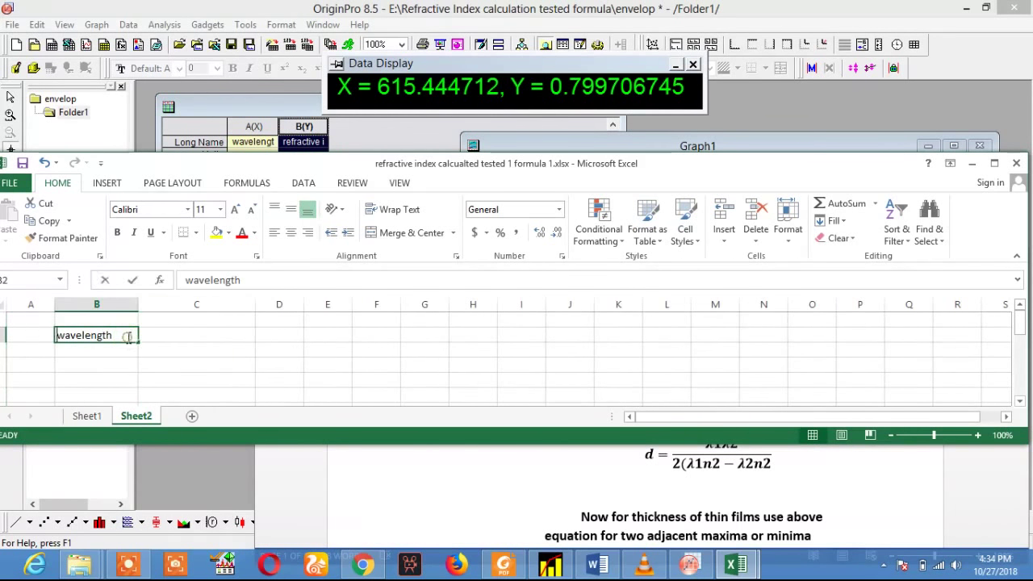
{"action": "double_click", "coordinate": [127, 338]}
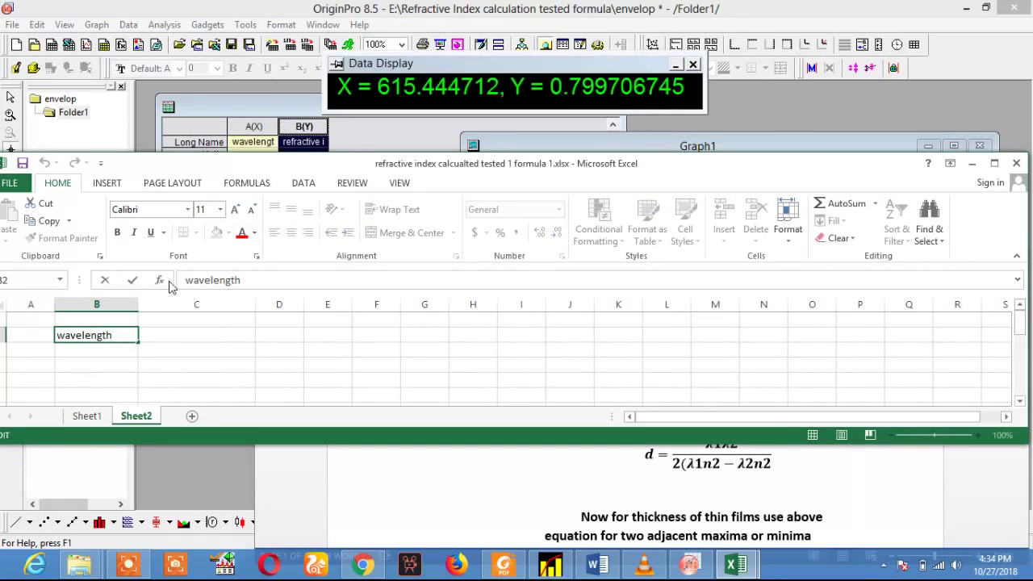
Step: Enter λ1 in cell B3 below the wavelength heading, inserting the Greek small letter lambda as a symbol
{"action": "left_click", "coordinate": [113, 353]}
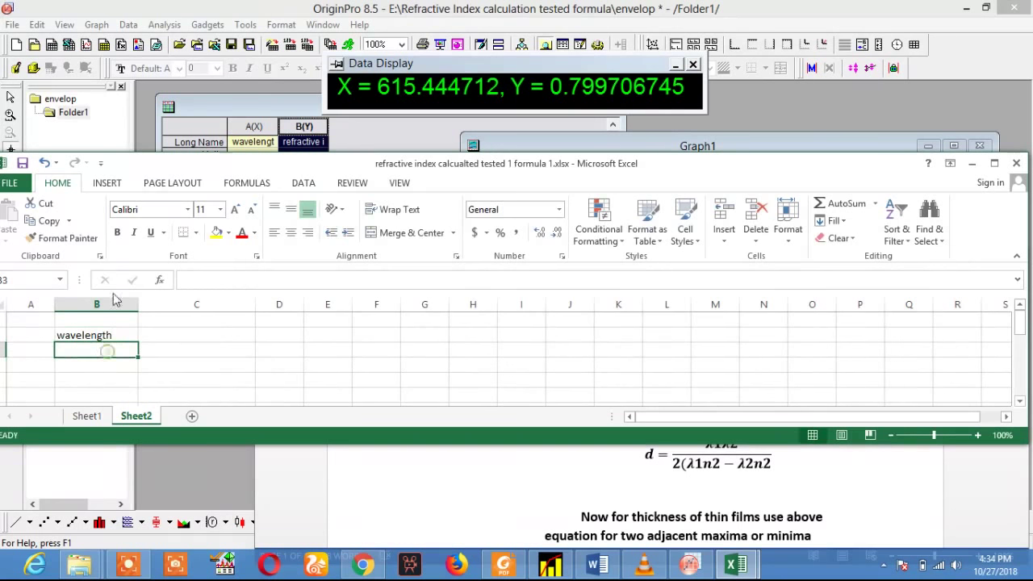
{"action": "left_click", "coordinate": [105, 184]}
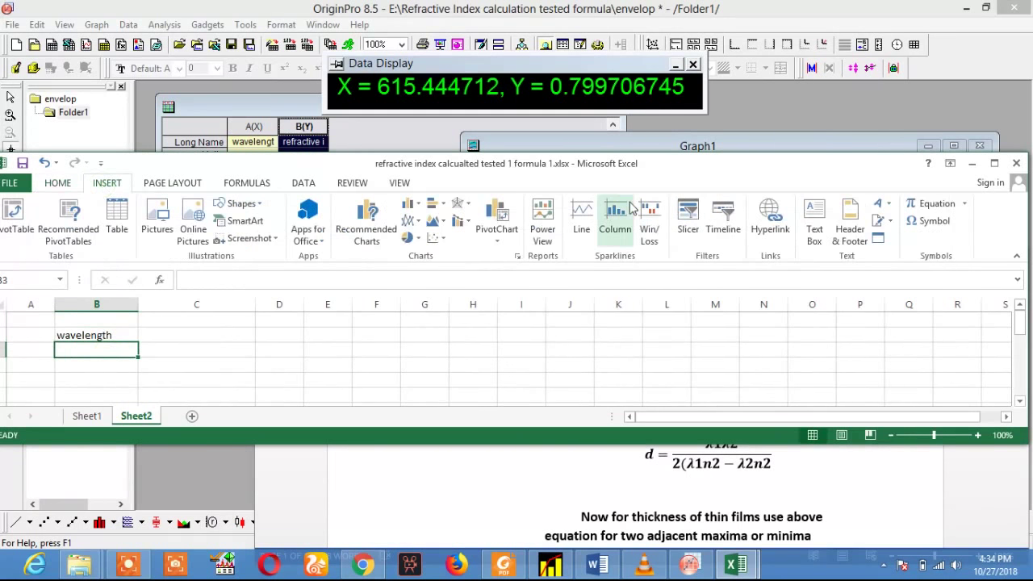
{"action": "left_click", "coordinate": [935, 221]}
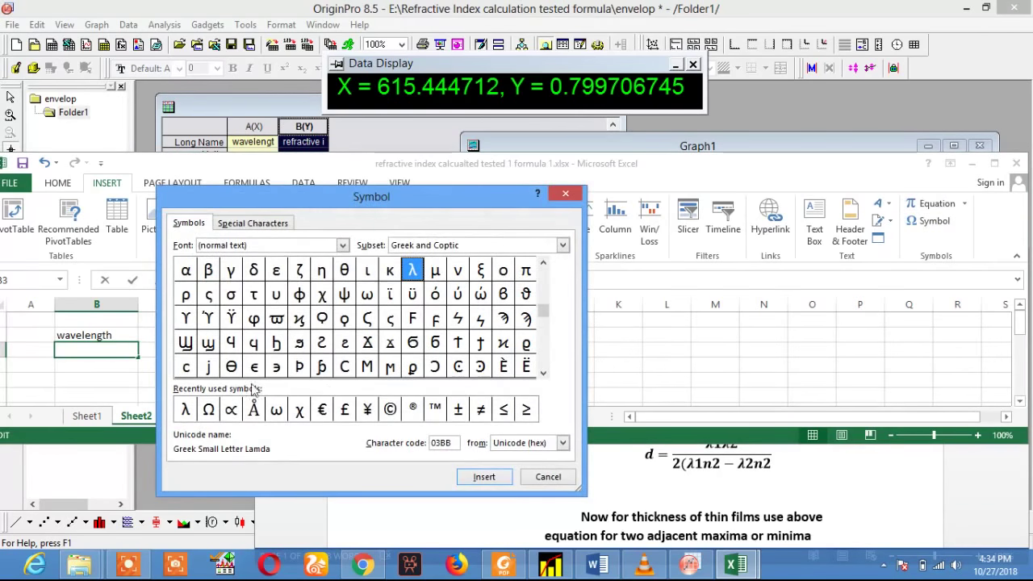
{"action": "double_click", "coordinate": [411, 272]}
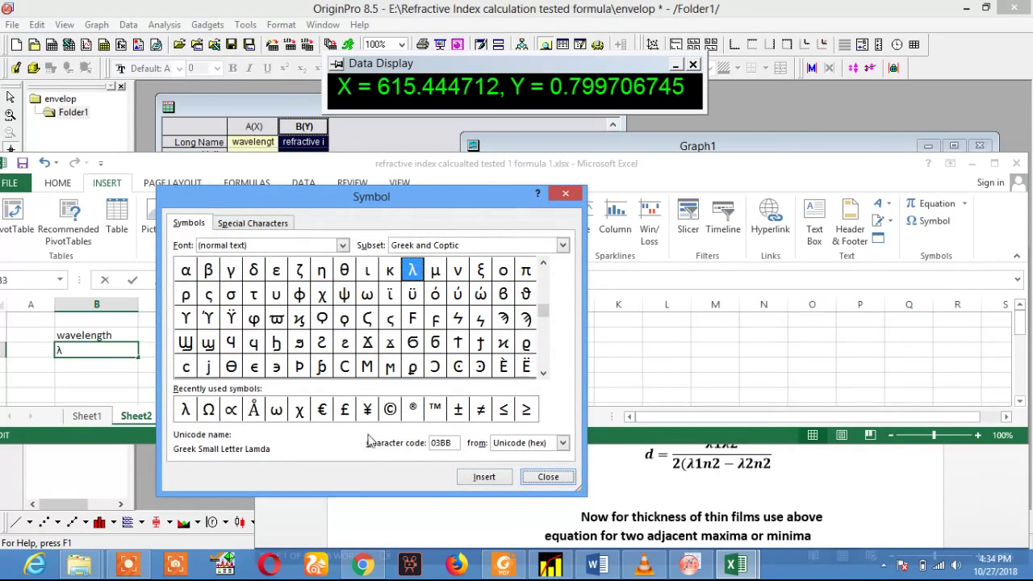
{"action": "left_click", "coordinate": [539, 476]}
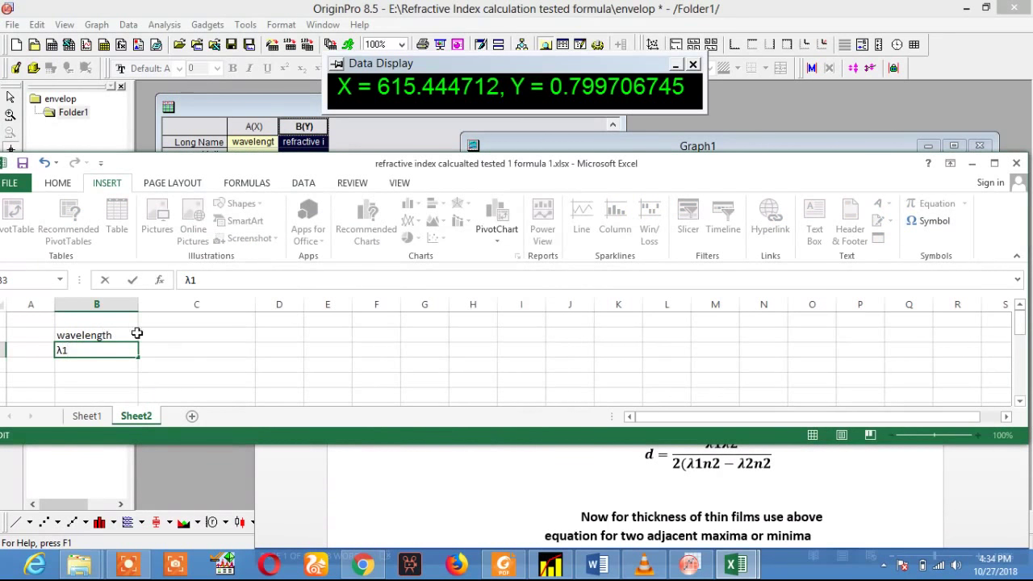
{"action": "left_click", "coordinate": [180, 346]}
Step: Add the headings "wavelength" in cell C2 and "index" in cells D2 and E2
{"action": "left_click", "coordinate": [201, 339]}
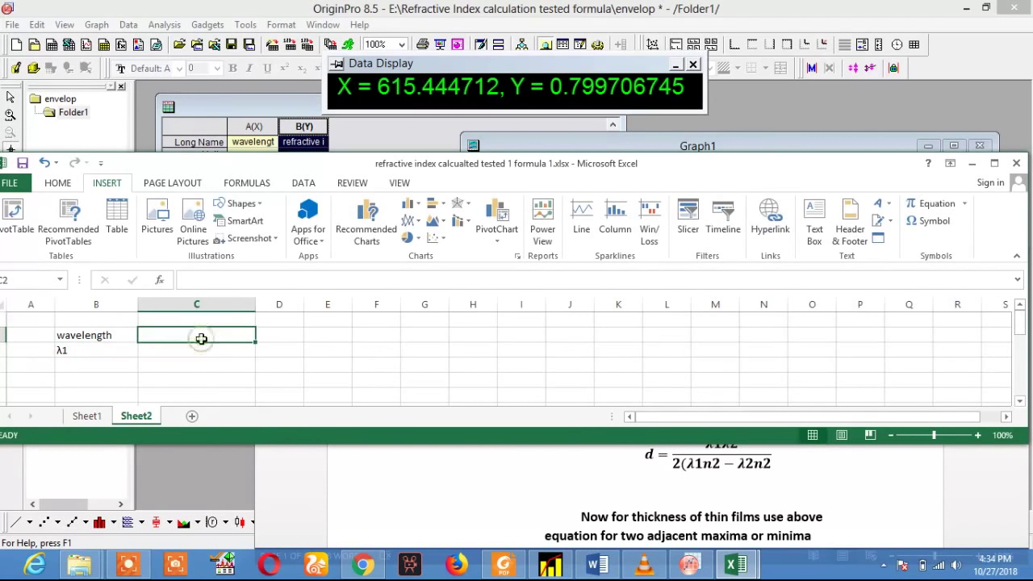
{"action": "type", "text": "wavelength"}
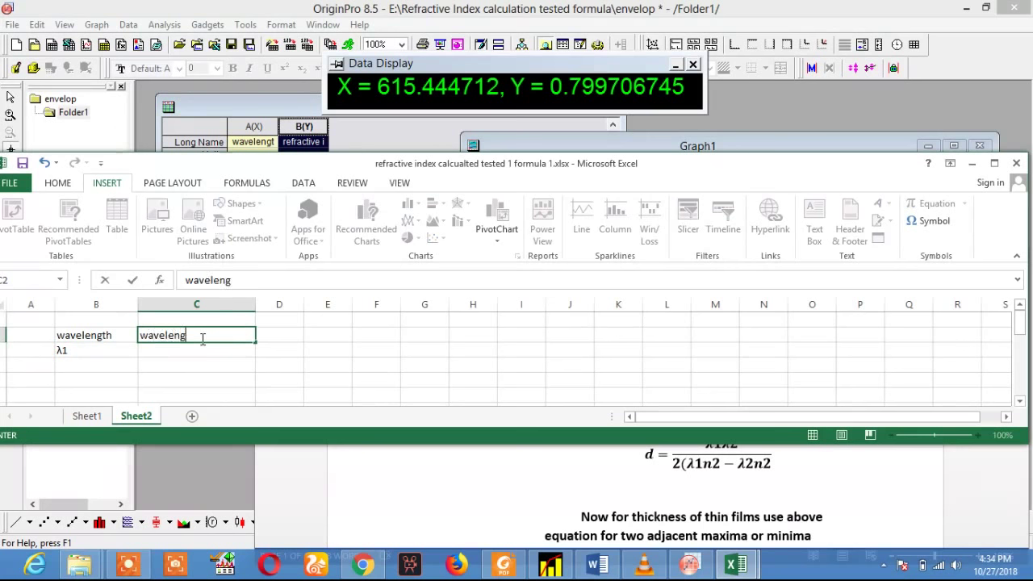
{"action": "left_click", "coordinate": [281, 337]}
{"action": "type", "text": "index"}
{"action": "left_click", "coordinate": [328, 338]}
{"action": "type", "text": "o"}
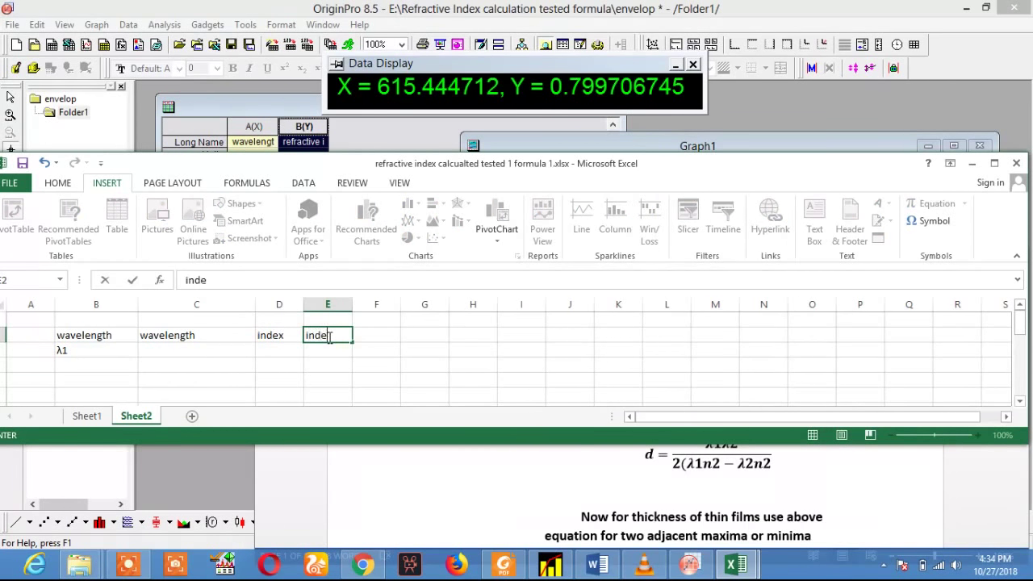
Step: Label the two index columns n1 in cell D3 and n2 in cell E3
{"action": "left_click", "coordinate": [287, 348]}
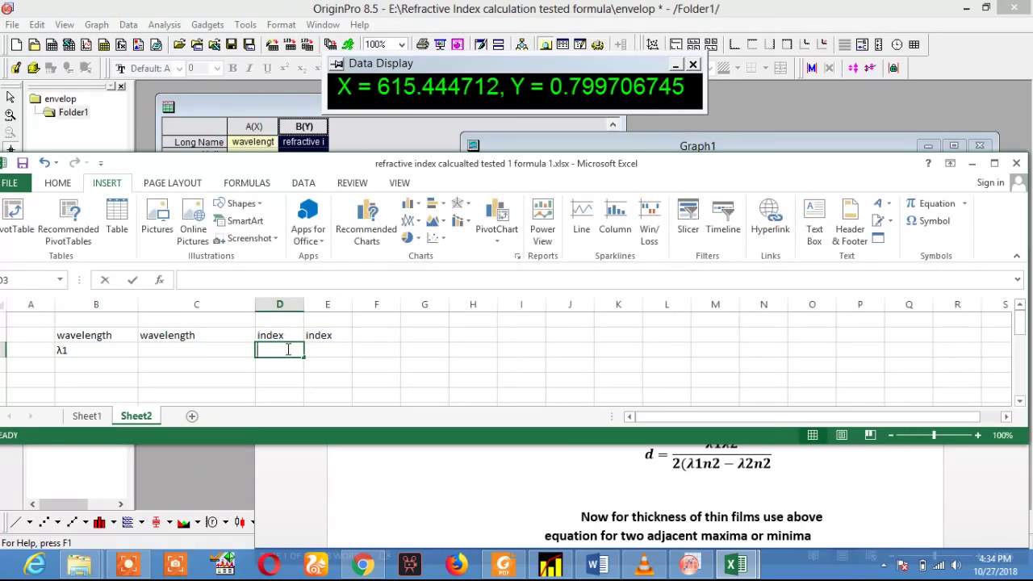
{"action": "type", "text": "n1"}
{"action": "left_click", "coordinate": [320, 349]}
{"action": "type", "text": "n2"}
Step: Enter λ2 in cell C3 below the second wavelength heading, inserting the lambda symbol
{"action": "left_click", "coordinate": [207, 350]}
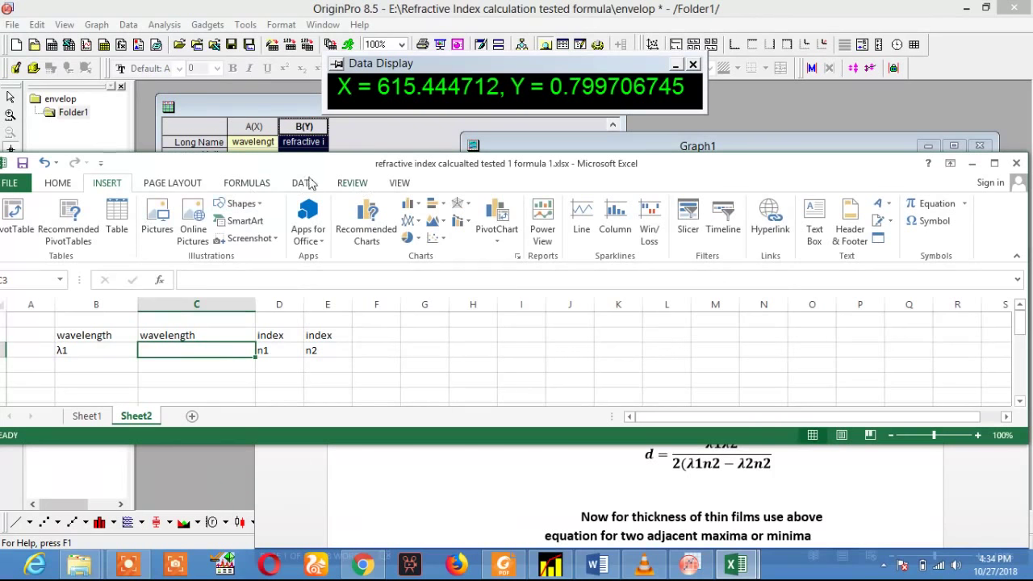
{"action": "left_click_drag", "start_coordinate": [307, 165], "coordinate": [322, 139]}
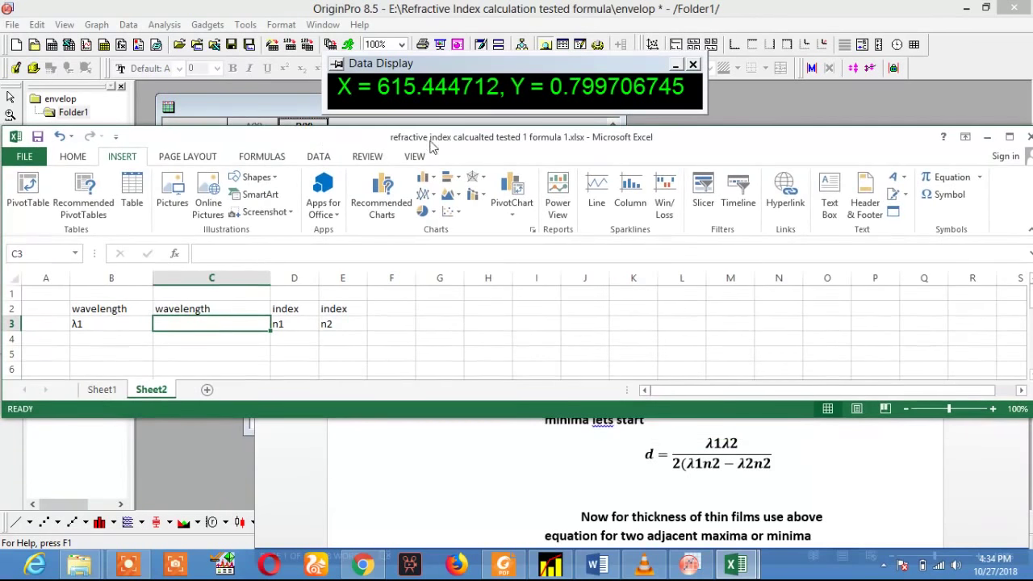
{"action": "left_click", "coordinate": [948, 194]}
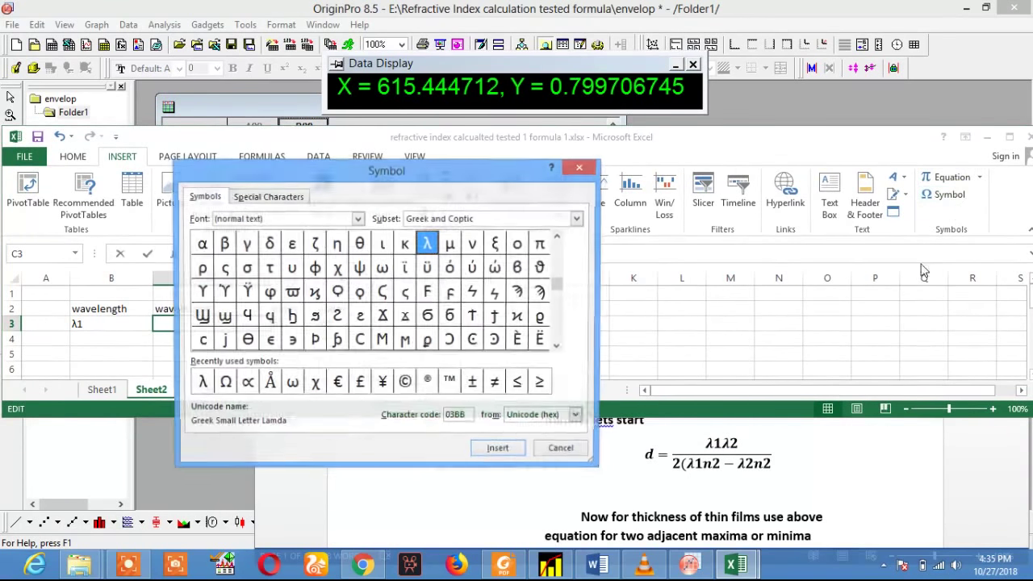
{"action": "left_click", "coordinate": [499, 450]}
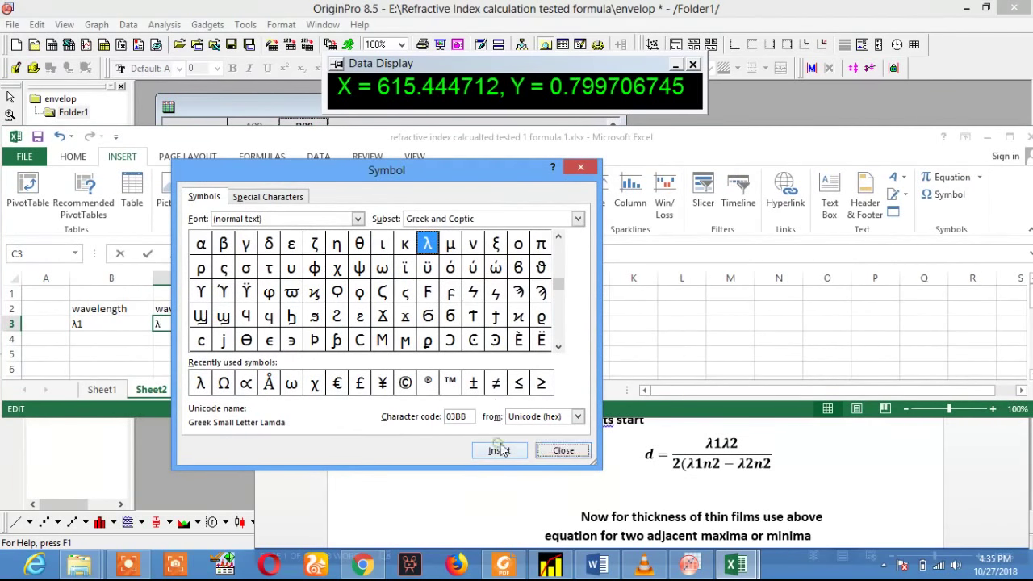
{"action": "left_click", "coordinate": [557, 451]}
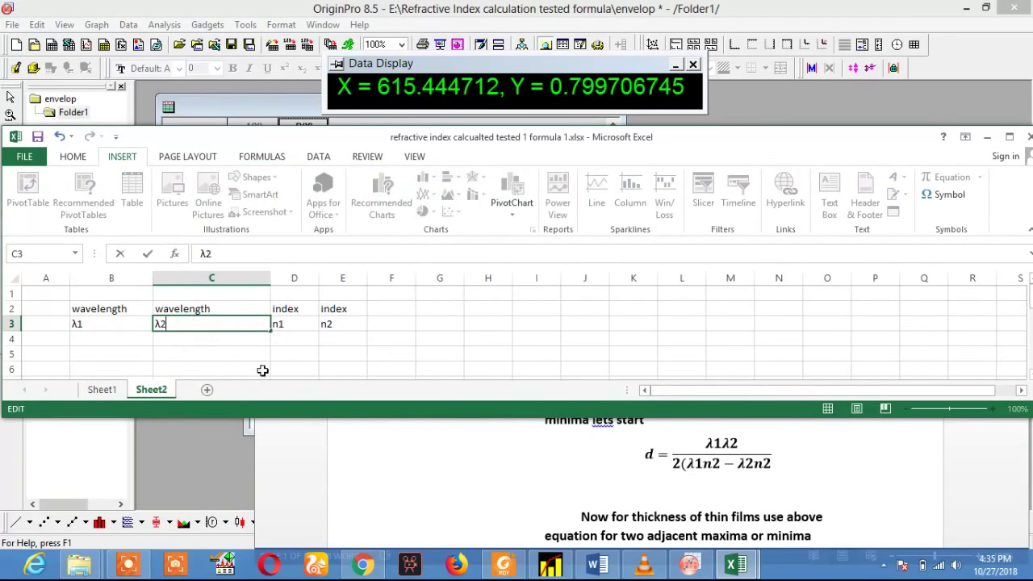
Step: Reposition the workbook window and enter 615 as the λ1 wavelength in cell B4
{"action": "left_click_drag", "start_coordinate": [252, 140], "coordinate": [298, 151]}
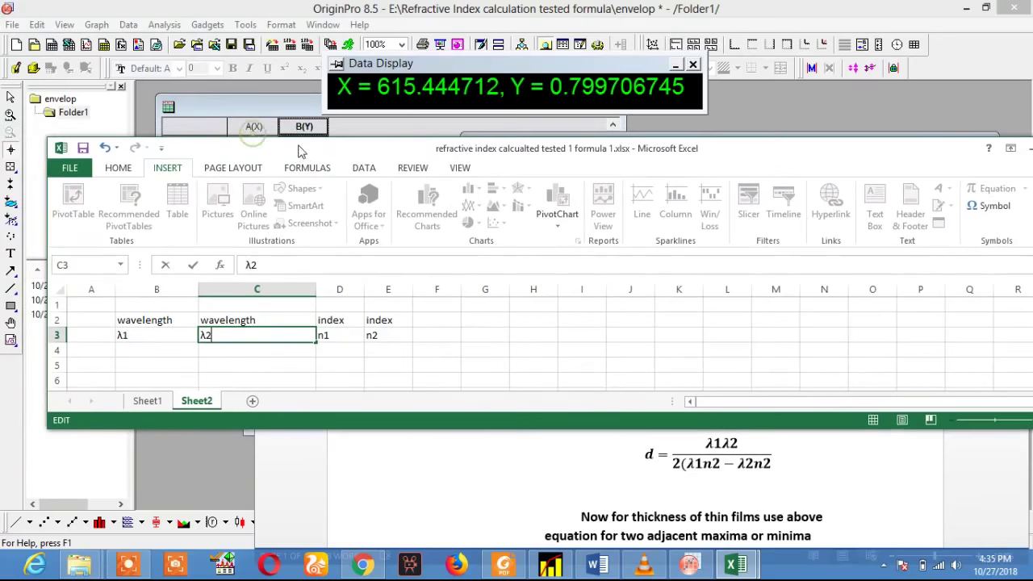
{"action": "left_click", "coordinate": [159, 349]}
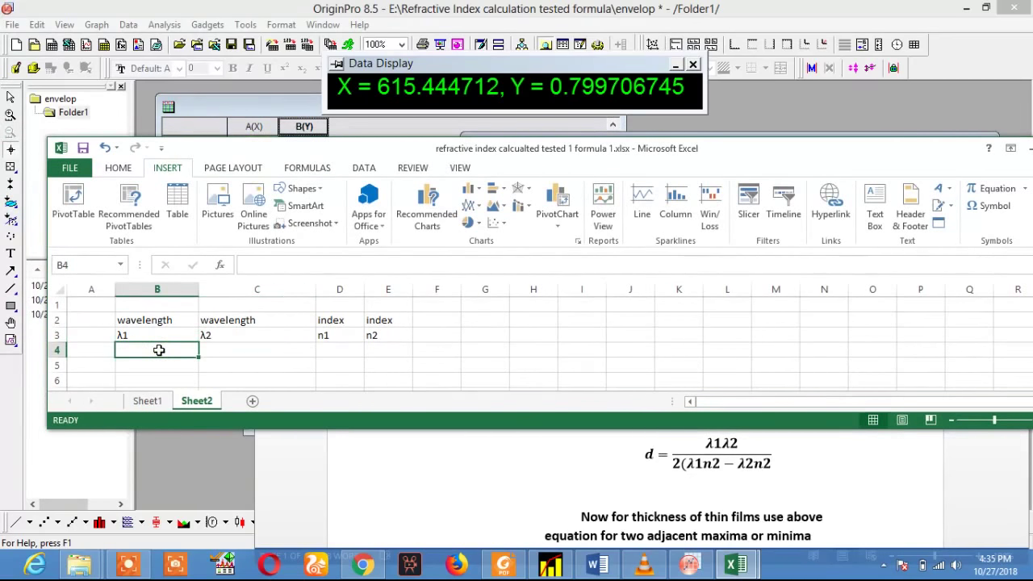
{"action": "type", "text": "615"}
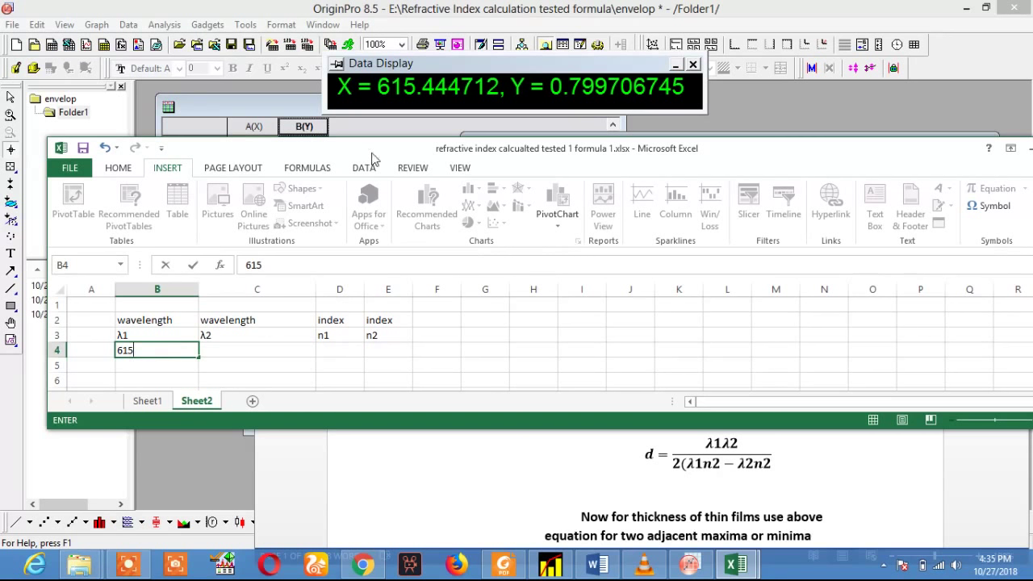
Step: Switch back to OriginPro, bring Graph2 forward and read the transmittance maximum above 600 nm and the adjacent one above 650 nm with the Screen Reader
{"action": "left_click", "coordinate": [289, 108]}
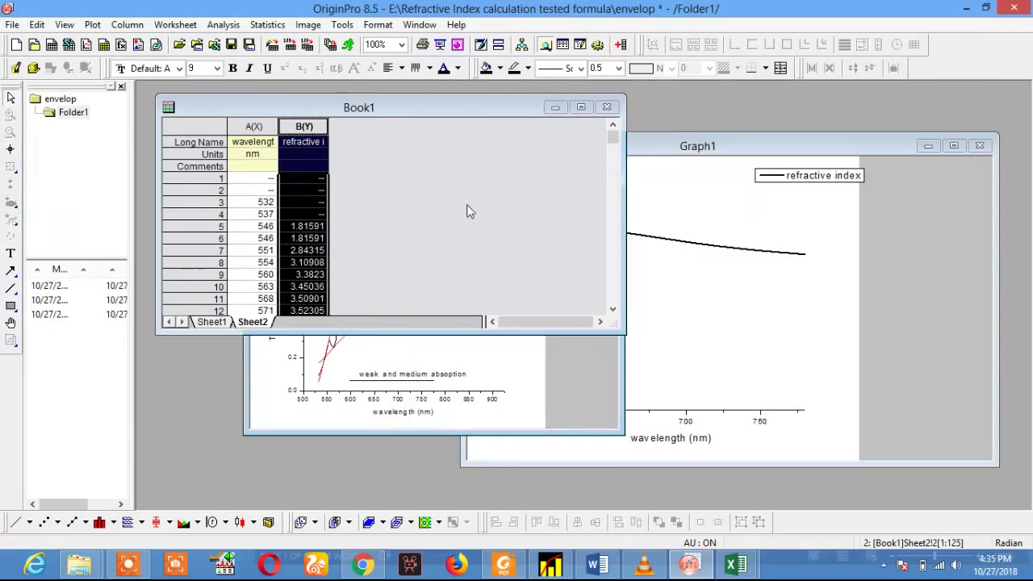
{"action": "left_click", "coordinate": [633, 149]}
{"action": "left_click", "coordinate": [361, 408]}
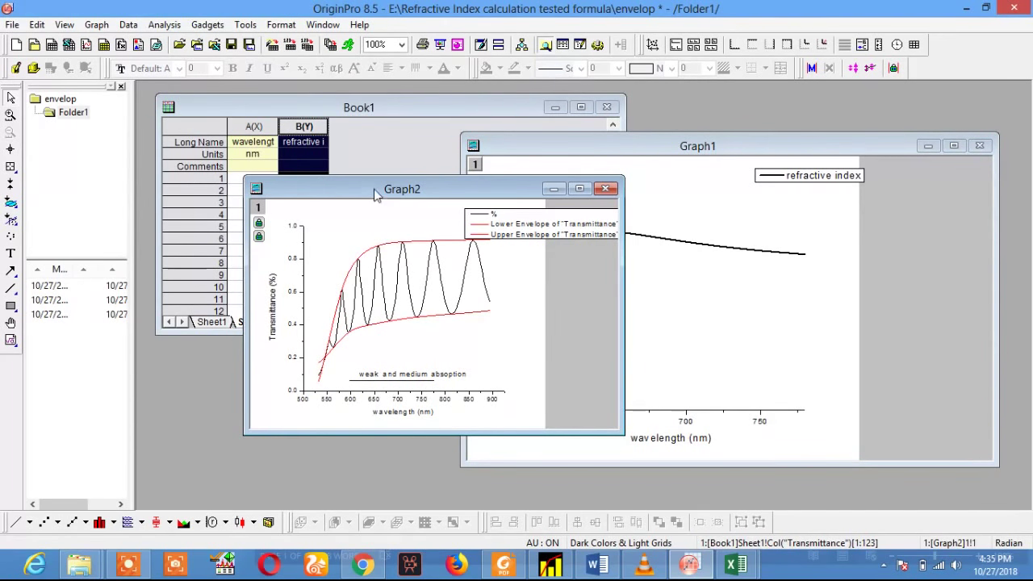
{"action": "left_click_drag", "start_coordinate": [380, 189], "coordinate": [404, 219]}
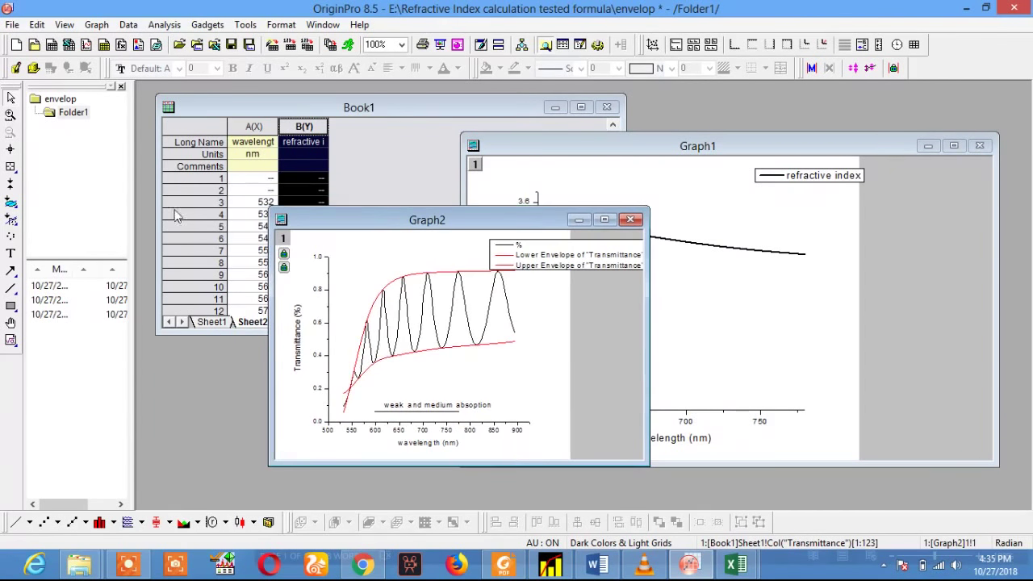
{"action": "left_click", "coordinate": [10, 150]}
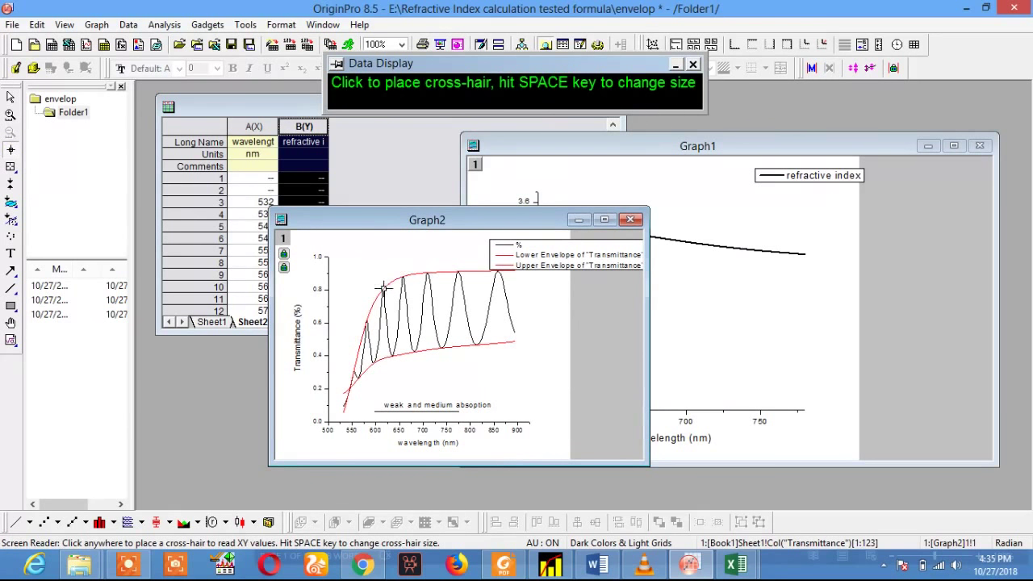
{"action": "left_click", "coordinate": [382, 288]}
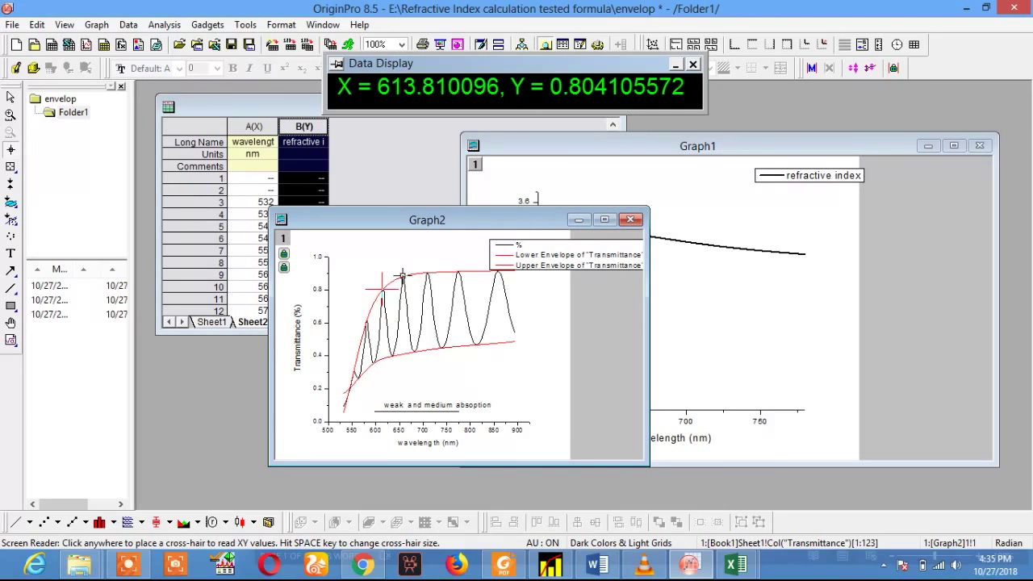
{"action": "left_click", "coordinate": [402, 276]}
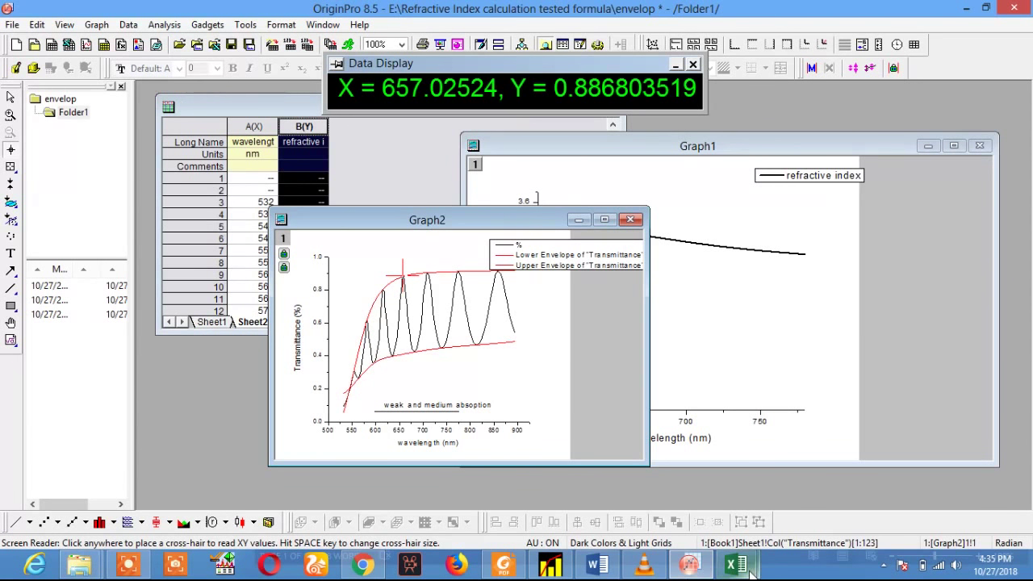
Step: Switch to the Excel workbook and enter 657 as the λ2 wavelength in cell C4
{"action": "mouse_move", "coordinate": [751, 569]}
{"action": "left_click", "coordinate": [824, 485]}
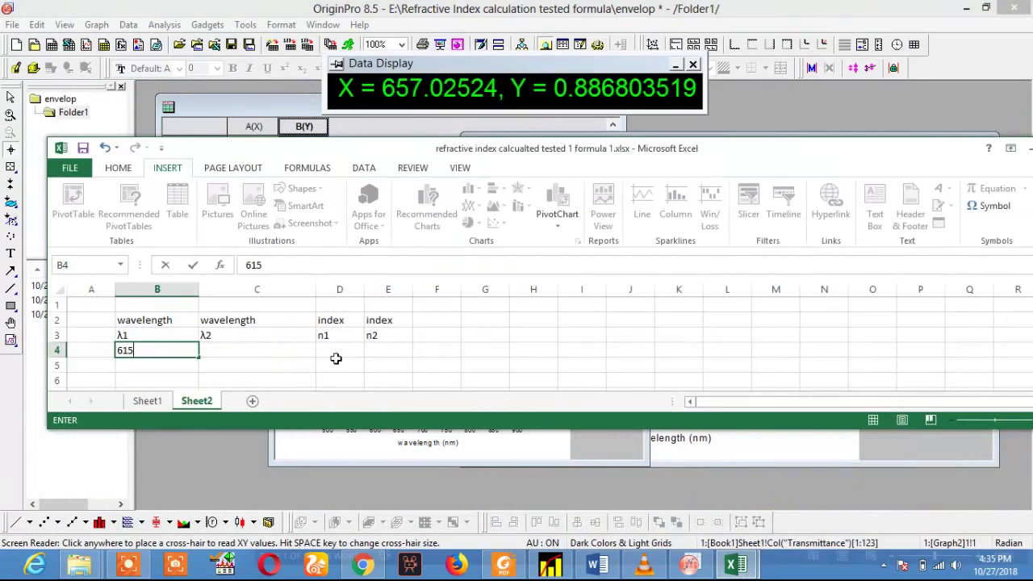
{"action": "left_click", "coordinate": [247, 353]}
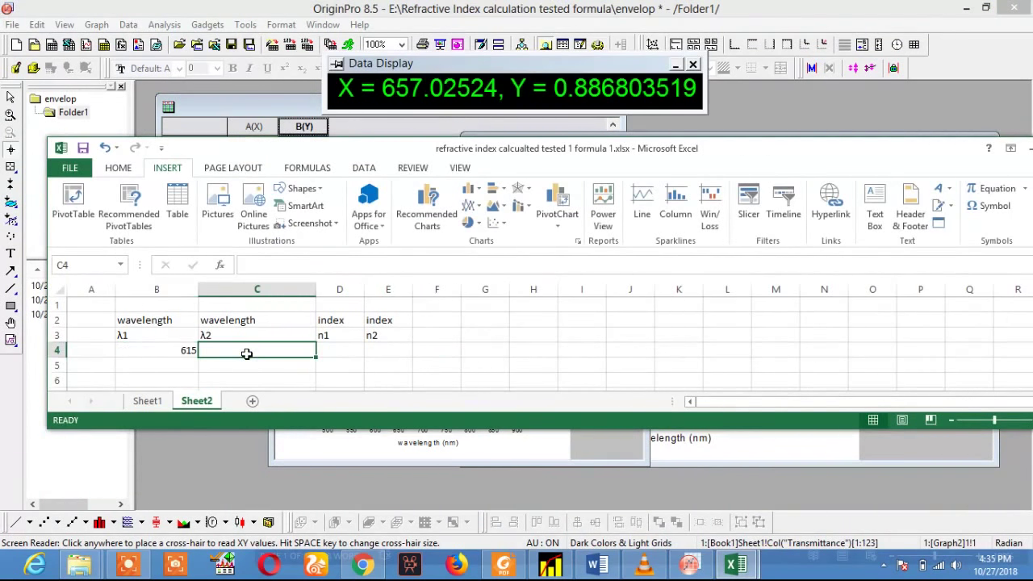
{"action": "type", "text": "657"}
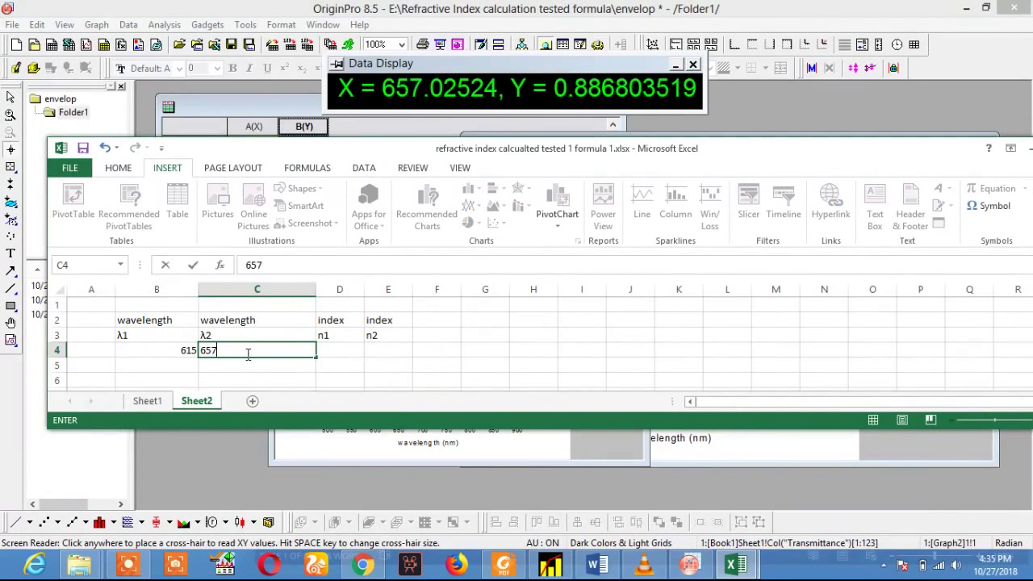
Step: Confirm the λ2 entry, maximize the workbook window and locate the 615 wavelength in column D of Sheet1
{"action": "left_click", "coordinate": [347, 351]}
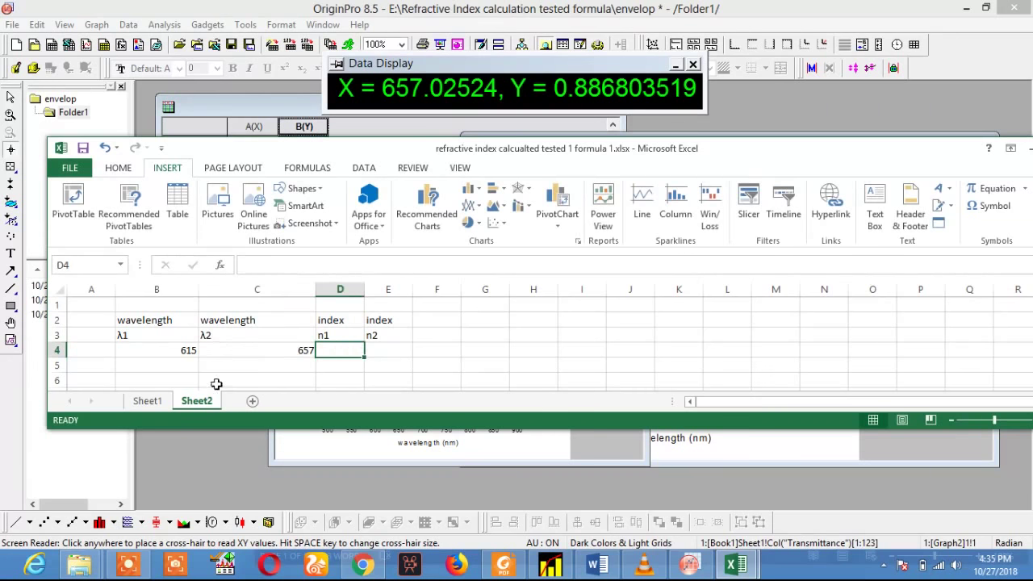
{"action": "left_click", "coordinate": [147, 401]}
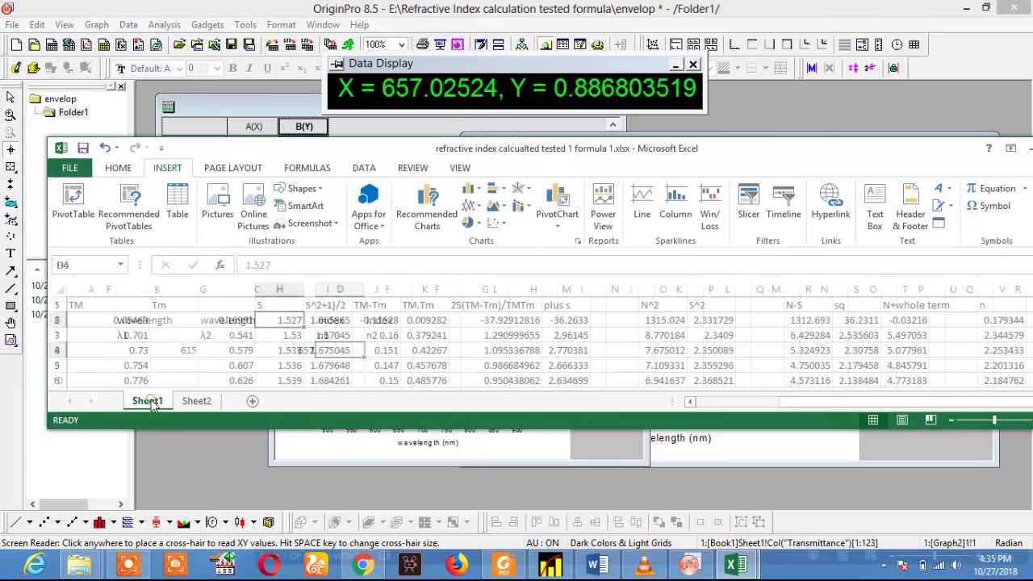
{"action": "double_click", "coordinate": [419, 158]}
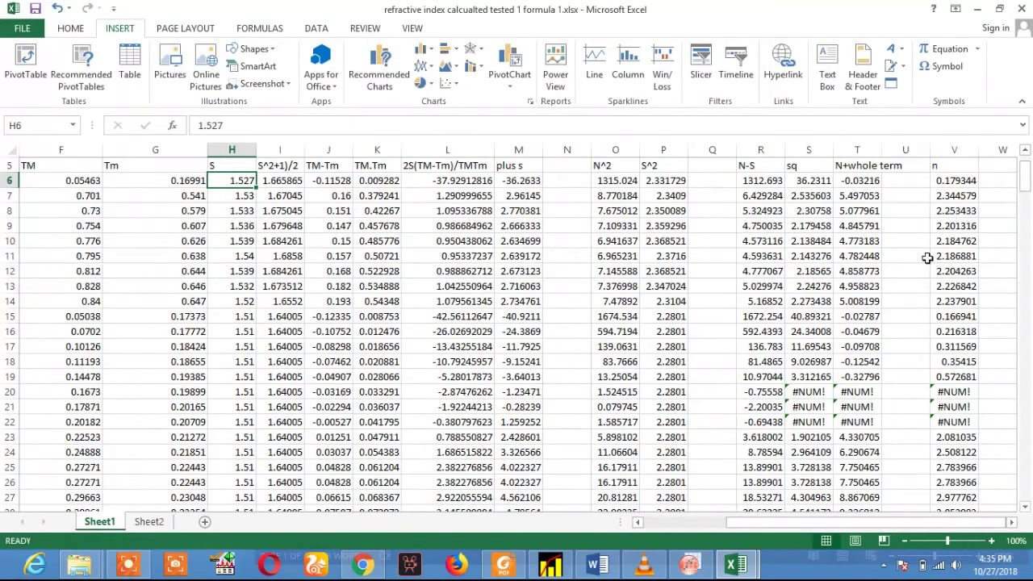
{"action": "mouse_move", "coordinate": [1026, 179]}
{"action": "left_mouse_down"}
{"action": "mouse_move", "coordinate": [1027, 230]}
{"action": "mouse_move", "coordinate": [1026, 179]}
{"action": "left_mouse_up"}
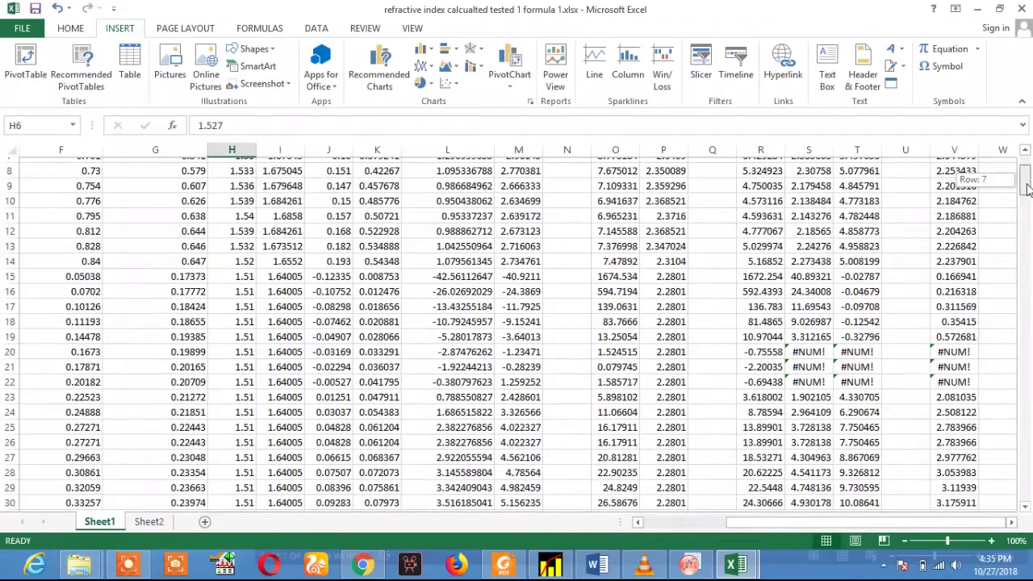
{"action": "left_click_drag", "start_coordinate": [836, 529], "coordinate": [752, 527]}
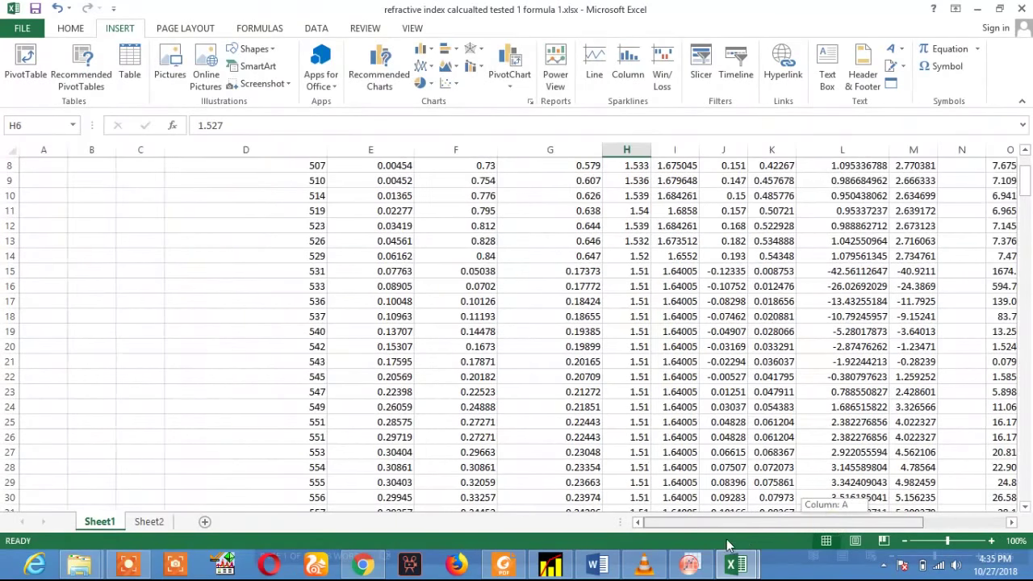
{"action": "left_click_drag", "start_coordinate": [1025, 184], "coordinate": [1026, 161]}
{"action": "left_click", "coordinate": [309, 231]}
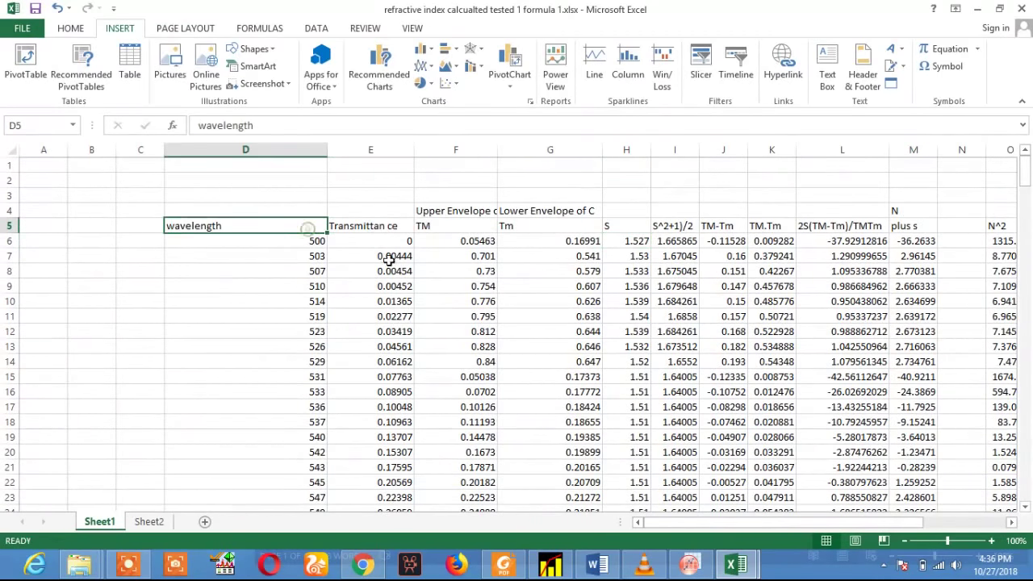
{"action": "left_click_drag", "start_coordinate": [1028, 184], "coordinate": [1028, 277]}
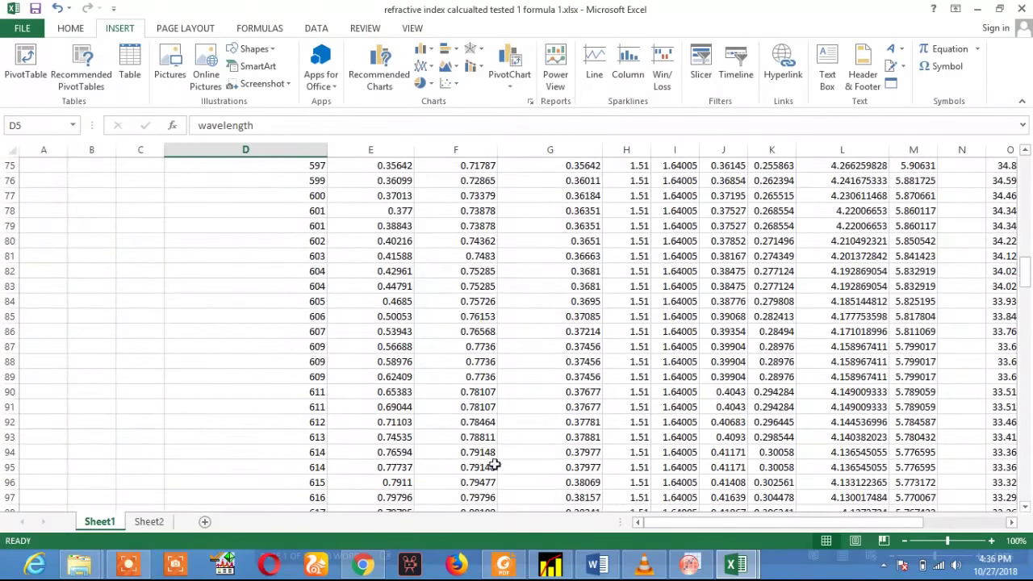
{"action": "left_click", "coordinate": [316, 482]}
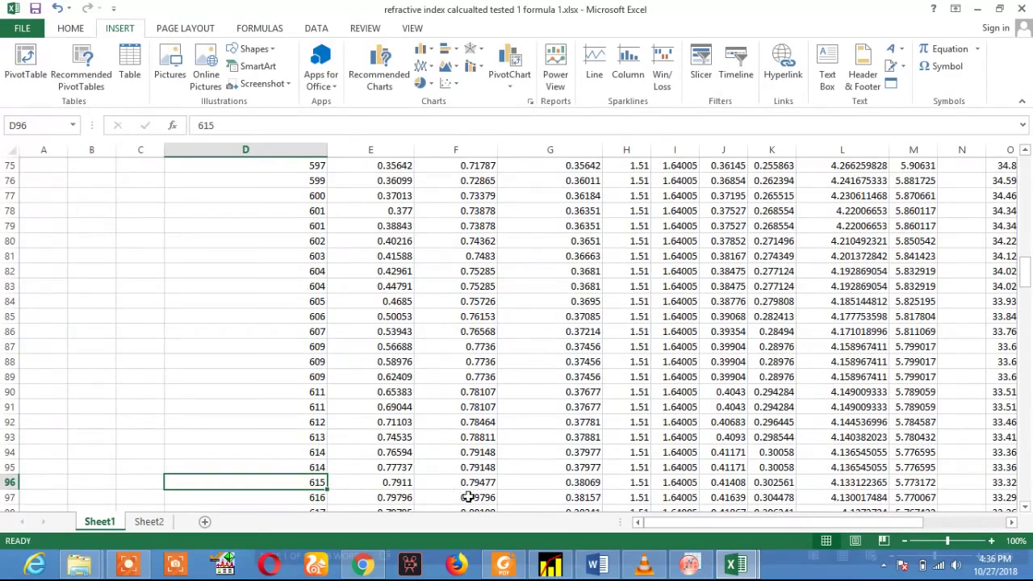
Step: Follow the 615 wavelength row across Sheet1 to read its refractive index n in column V
{"action": "left_click_drag", "start_coordinate": [682, 526], "coordinate": [711, 523]}
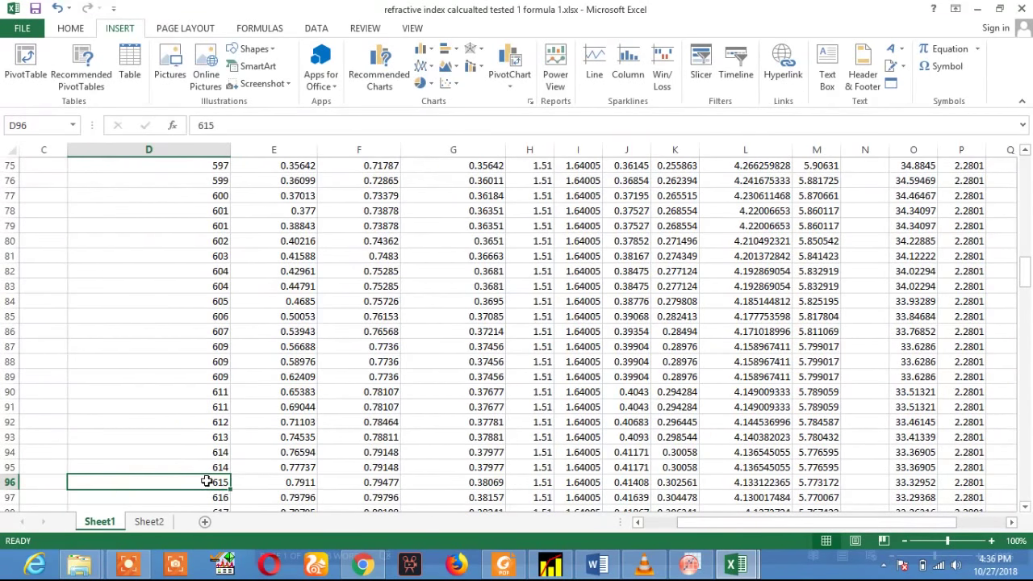
{"action": "left_click_drag", "start_coordinate": [213, 482], "coordinate": [123, 240]}
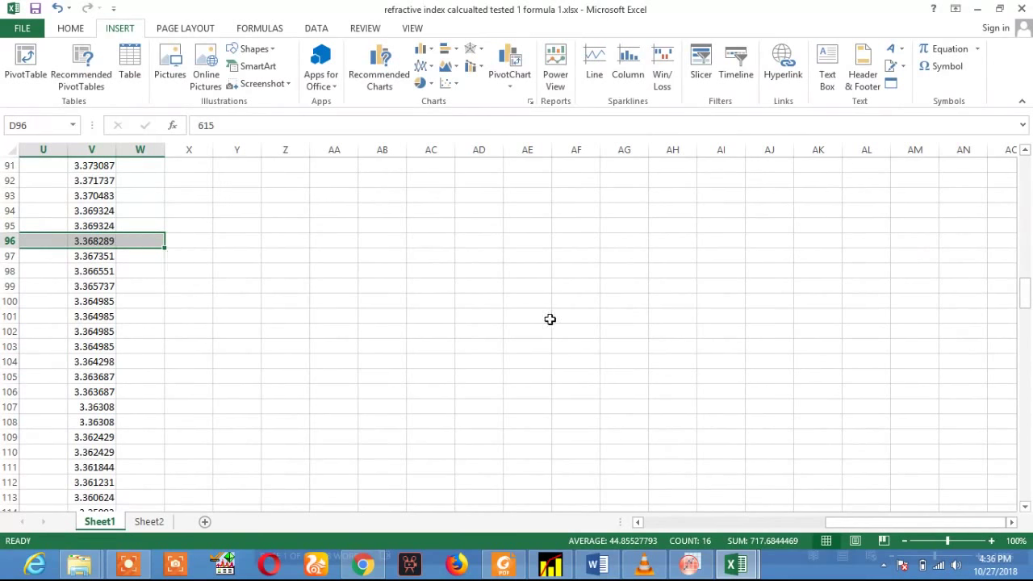
{"action": "left_click_drag", "start_coordinate": [835, 522], "coordinate": [783, 529]}
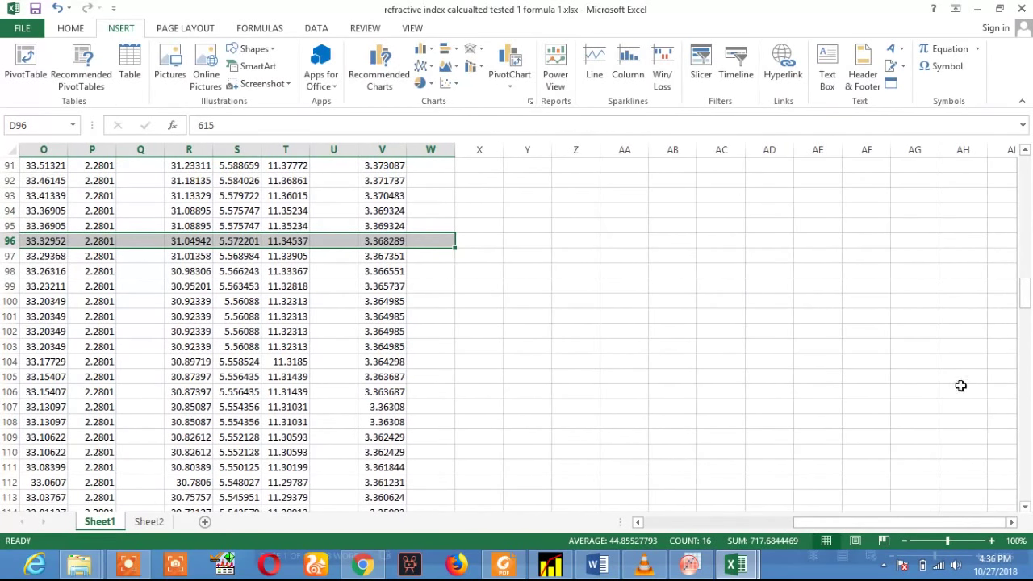
{"action": "mouse_move", "coordinate": [1024, 302]}
{"action": "left_mouse_down"}
{"action": "mouse_move", "coordinate": [1022, 159]}
{"action": "mouse_move", "coordinate": [1027, 289]}
{"action": "left_mouse_up"}
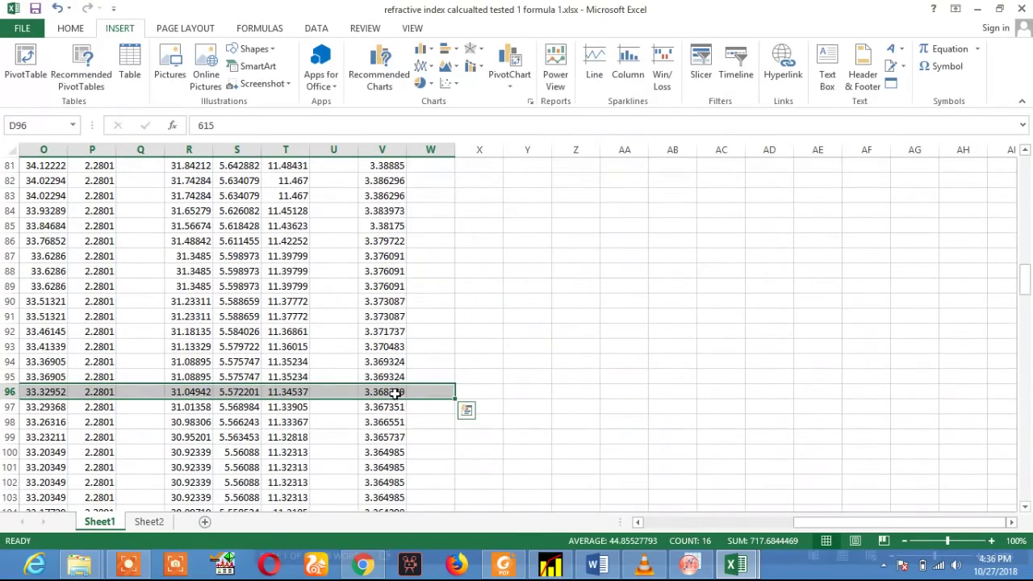
{"action": "left_click", "coordinate": [395, 391]}
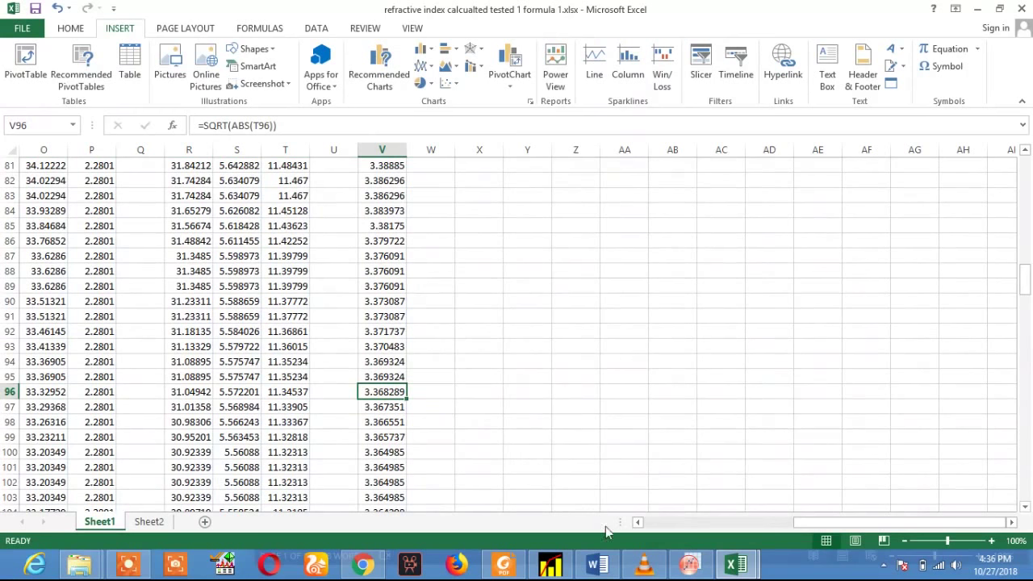
Step: Enter 3.39862 as the n1 index in cell D4 of Sheet2
{"action": "left_click", "coordinate": [734, 563]}
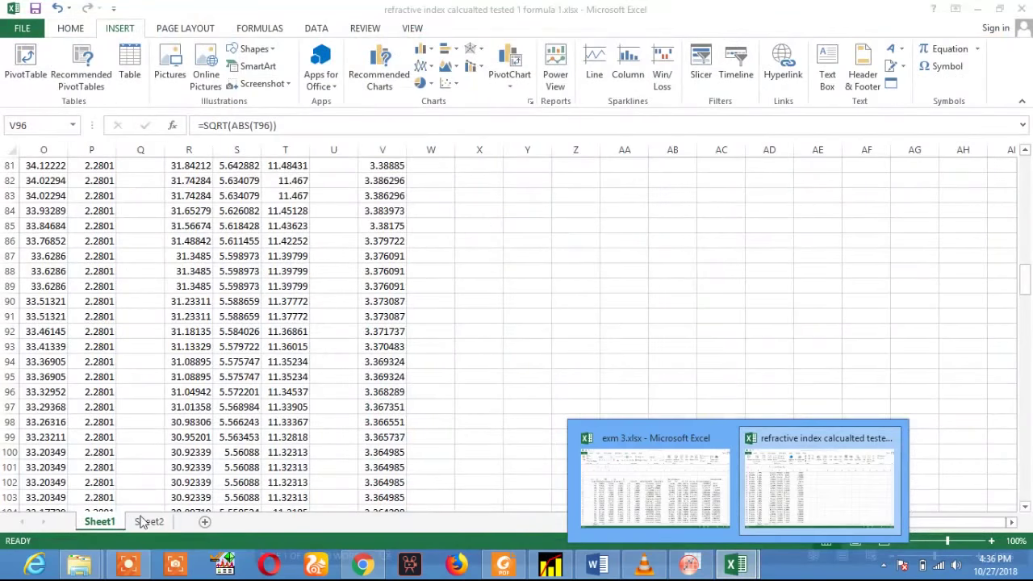
{"action": "left_click", "coordinate": [149, 522]}
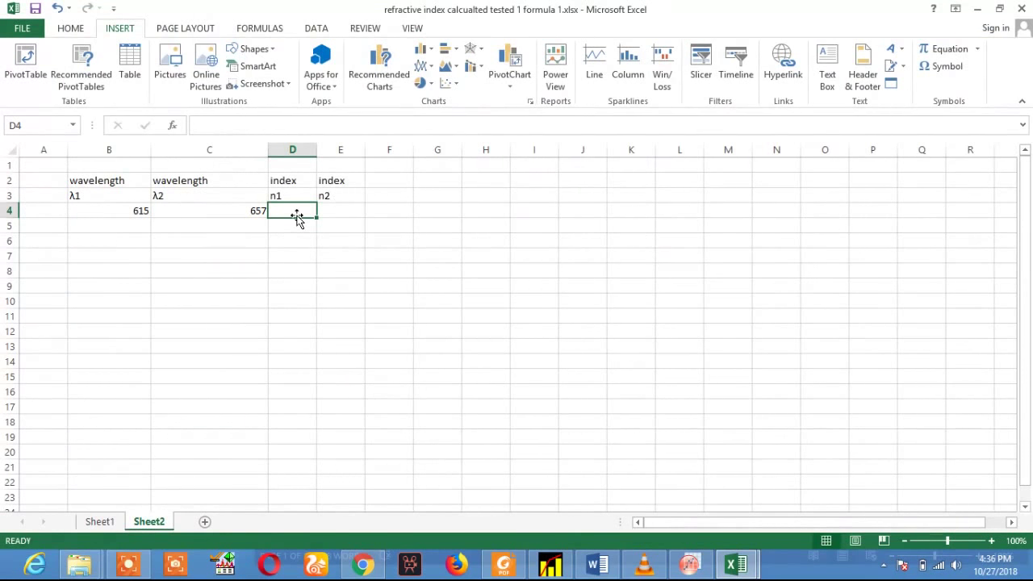
{"action": "type", "text": "3.39862"}
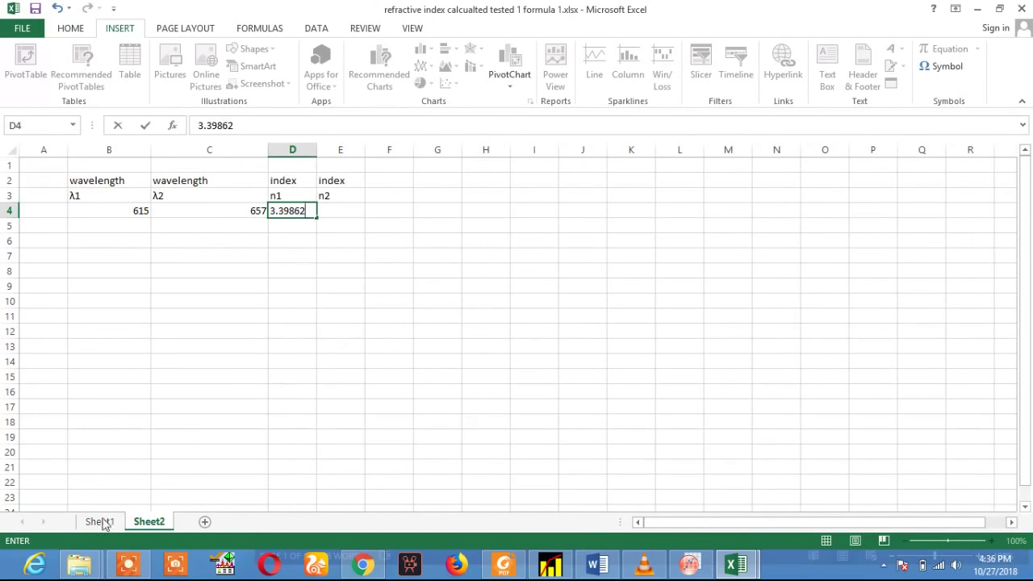
Step: Recheck the refractive index for wavelength 615 on Sheet1 and set n1 in cell D4 of Sheet2 to 3.3682
{"action": "left_click", "coordinate": [99, 525]}
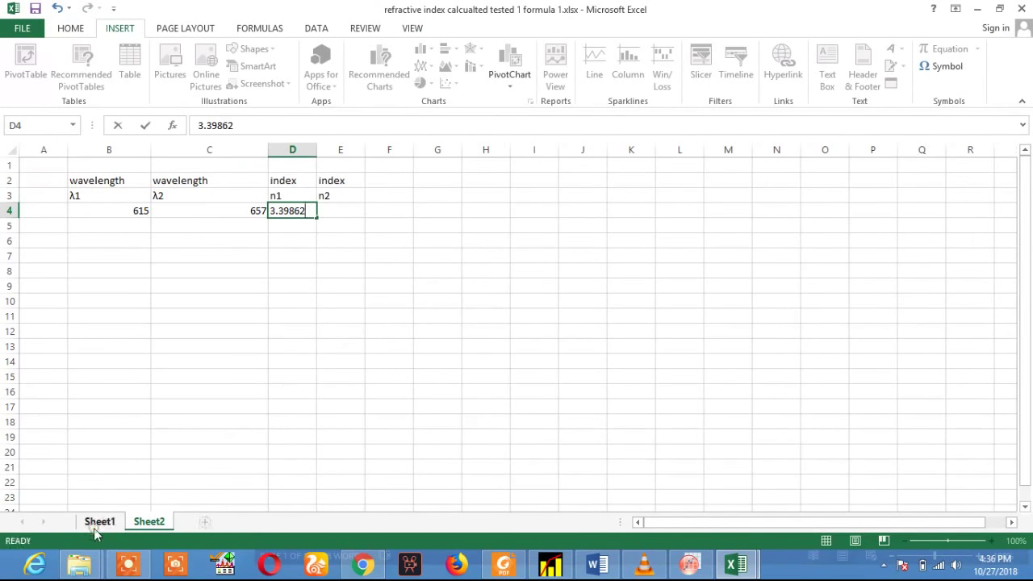
{"action": "left_click", "coordinate": [100, 523]}
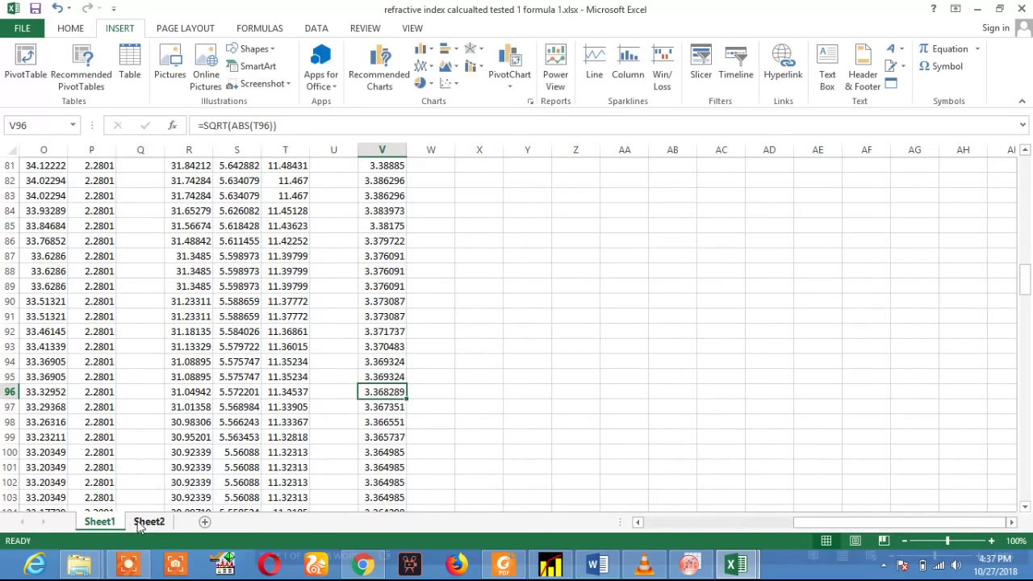
{"action": "left_click", "coordinate": [149, 522]}
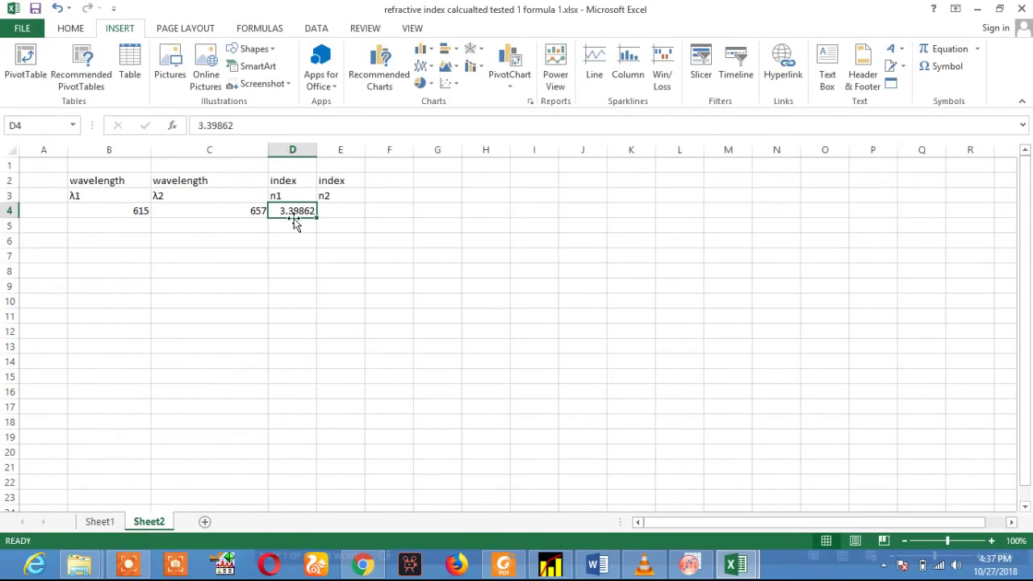
{"action": "type", "text": "3.3"}
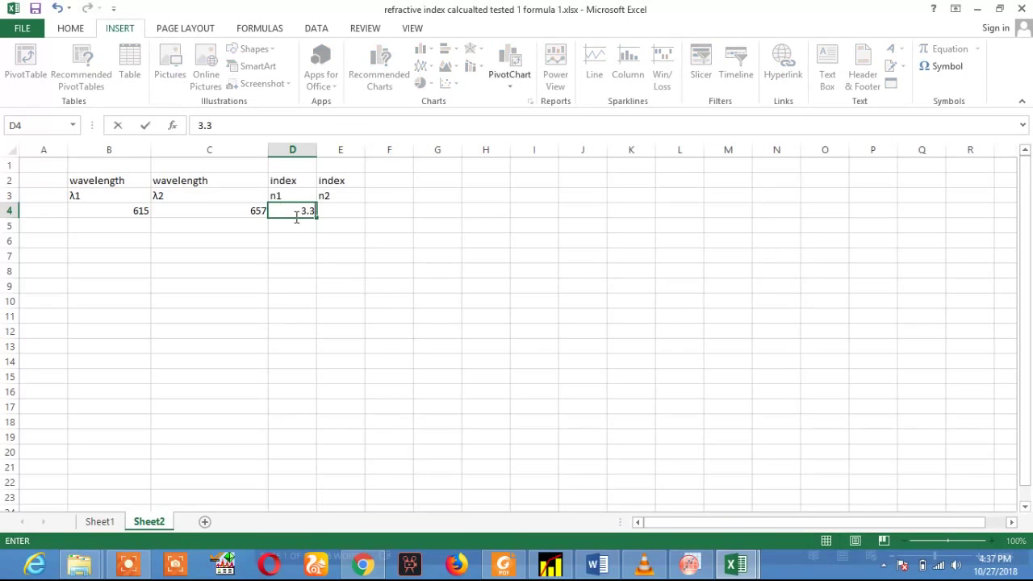
{"action": "type", "text": "682"}
{"action": "left_click", "coordinate": [337, 210]}
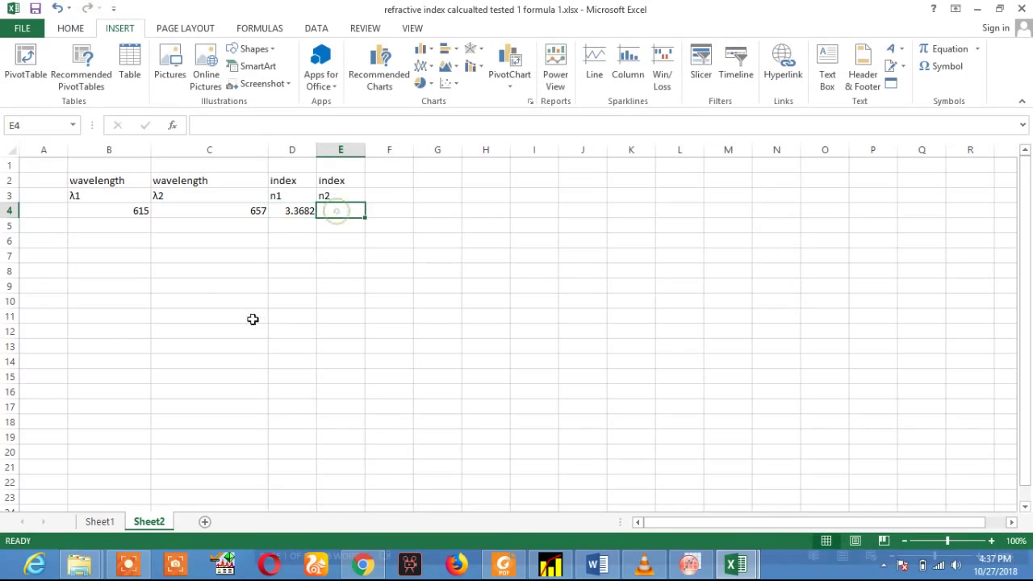
Step: Check the λ2 wavelength on Sheet2 and locate the 657 entry in the wavelength column of Sheet1
{"action": "left_click", "coordinate": [97, 528]}
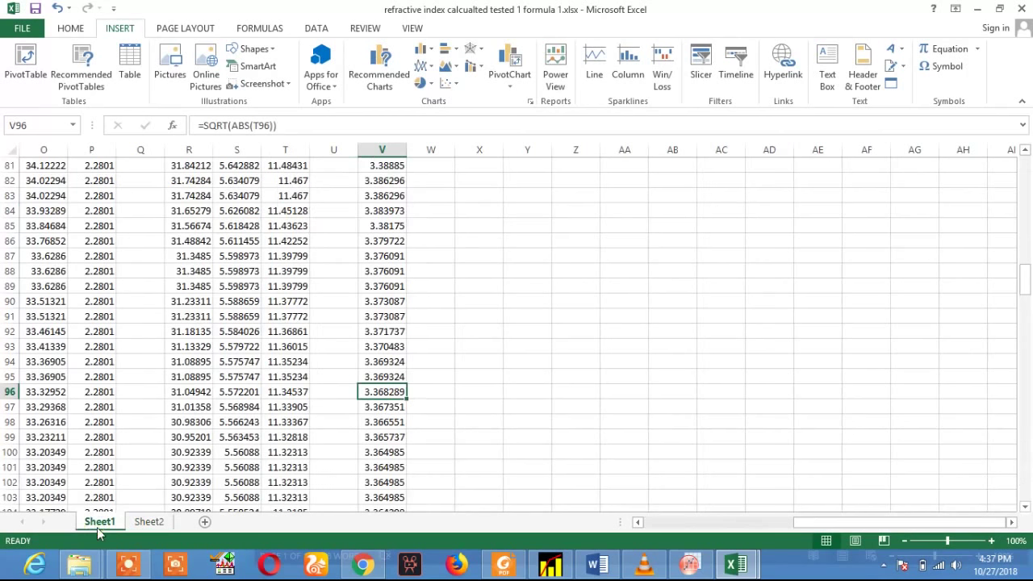
{"action": "left_click", "coordinate": [144, 521]}
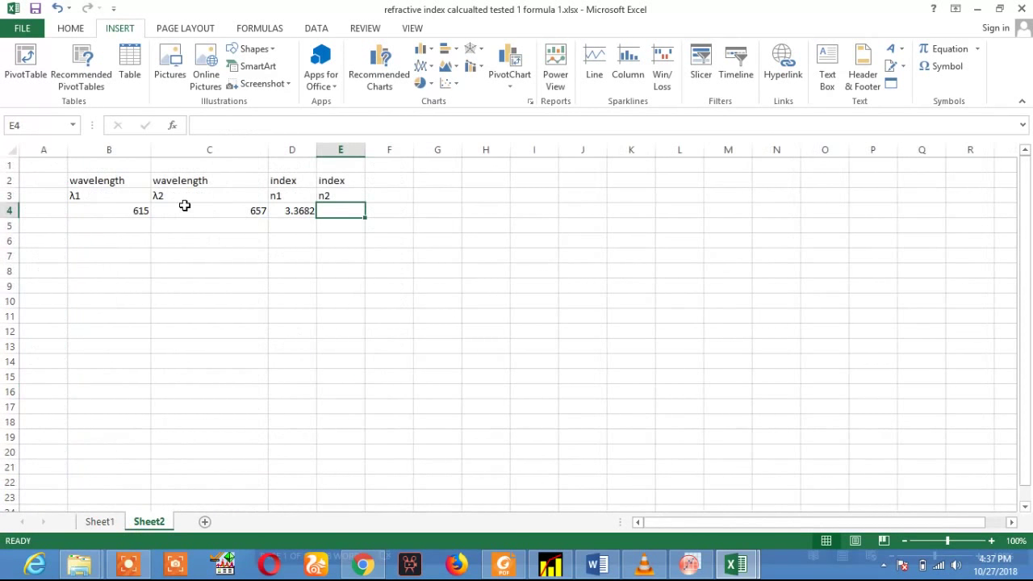
{"action": "left_click", "coordinate": [228, 210]}
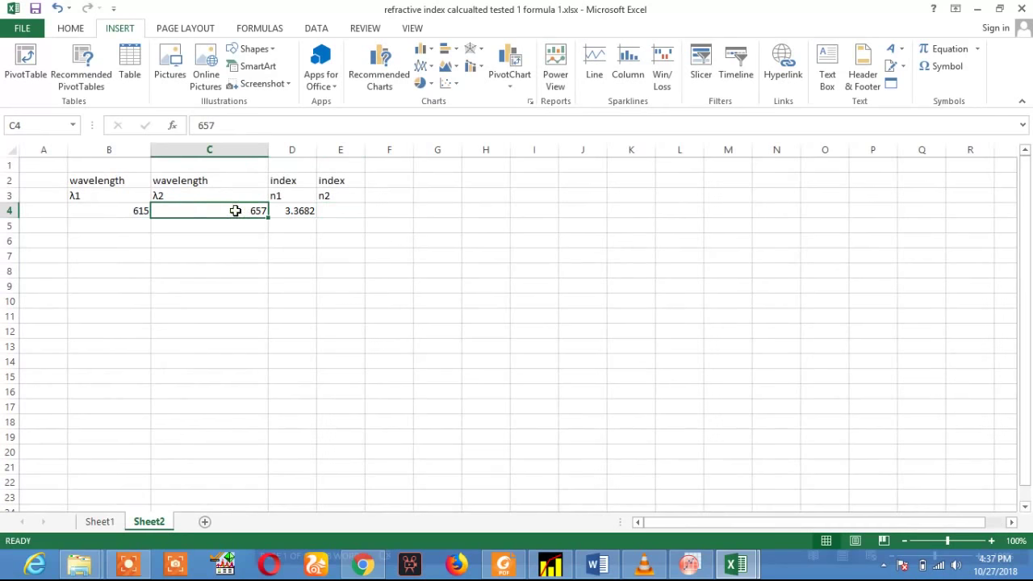
{"action": "left_click", "coordinate": [96, 523]}
{"action": "left_click_drag", "start_coordinate": [803, 525], "coordinate": [662, 529]}
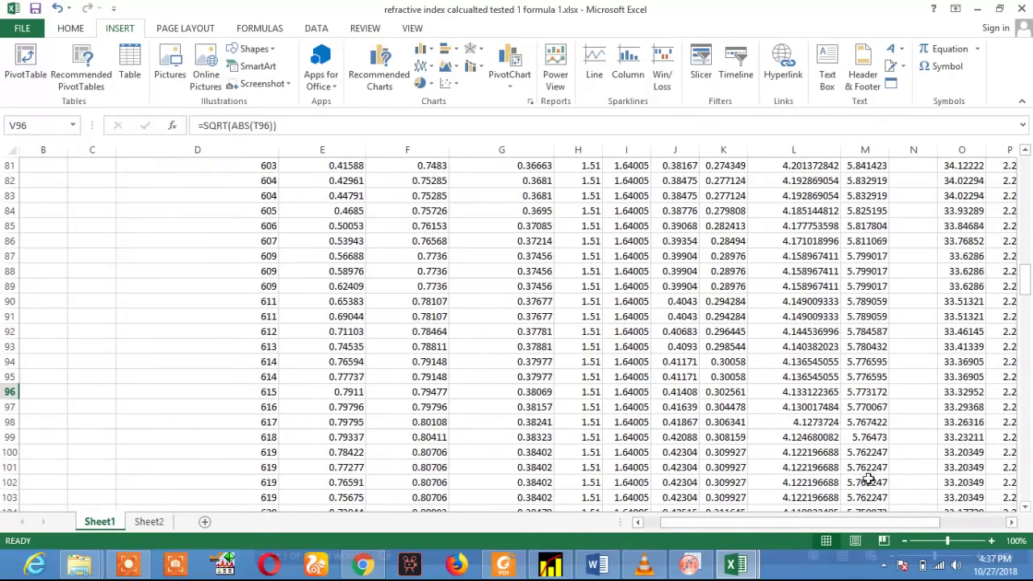
{"action": "left_click_drag", "start_coordinate": [1026, 292], "coordinate": [1029, 346]}
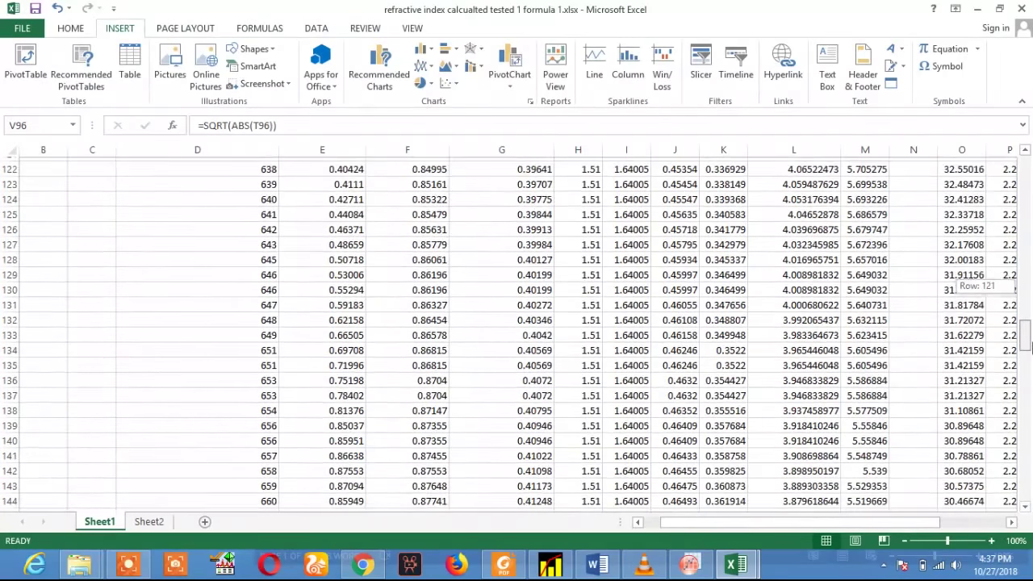
{"action": "left_click", "coordinate": [270, 452]}
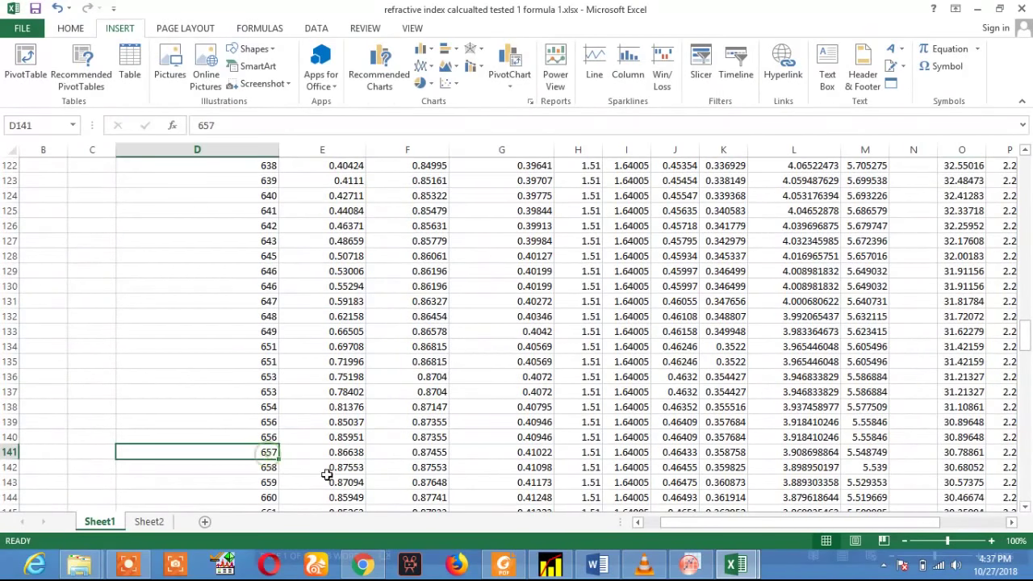
Step: Follow the 657 wavelength row across Sheet1 and copy its refractive index n from cell V141
{"action": "left_click_drag", "start_coordinate": [680, 526], "coordinate": [837, 533]}
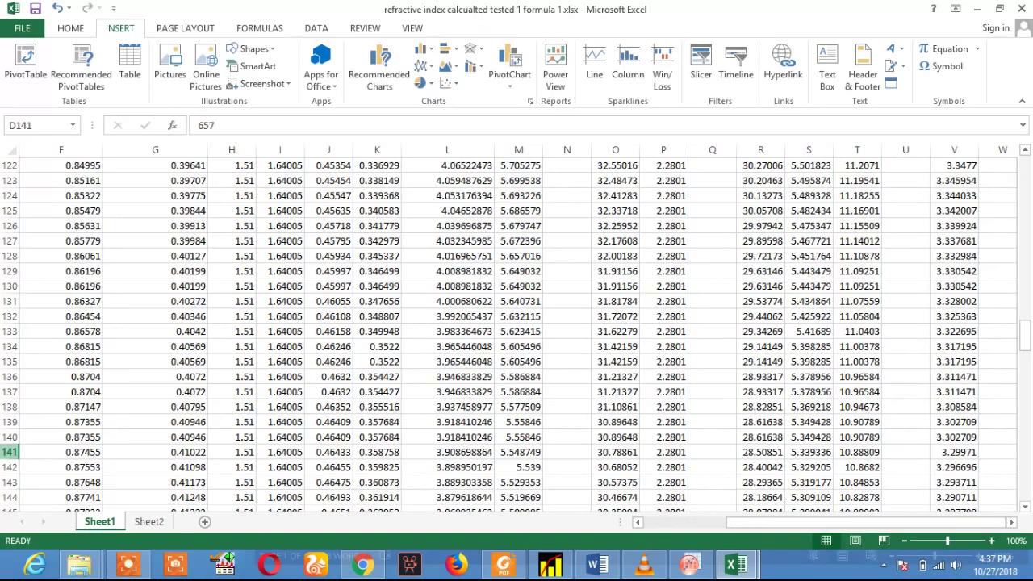
{"action": "left_click", "coordinate": [13, 452]}
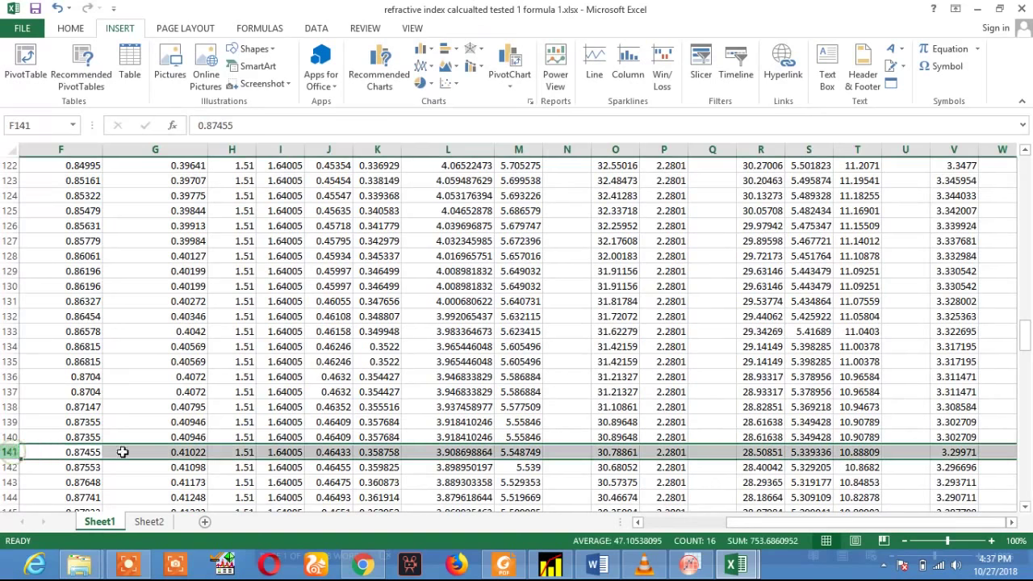
{"action": "left_click", "coordinate": [953, 454]}
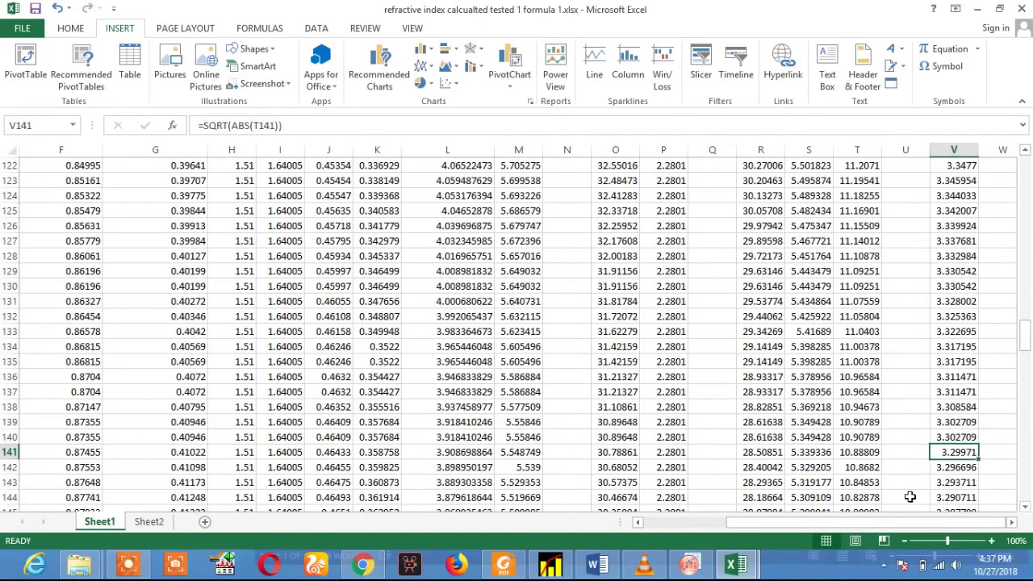
{"action": "right_click", "coordinate": [949, 455]}
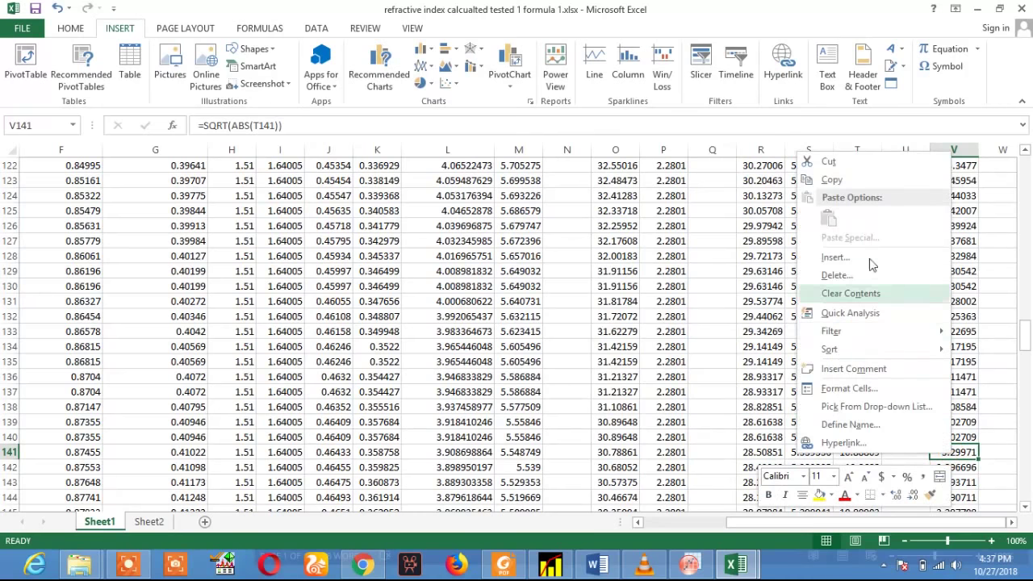
{"action": "left_click", "coordinate": [831, 179]}
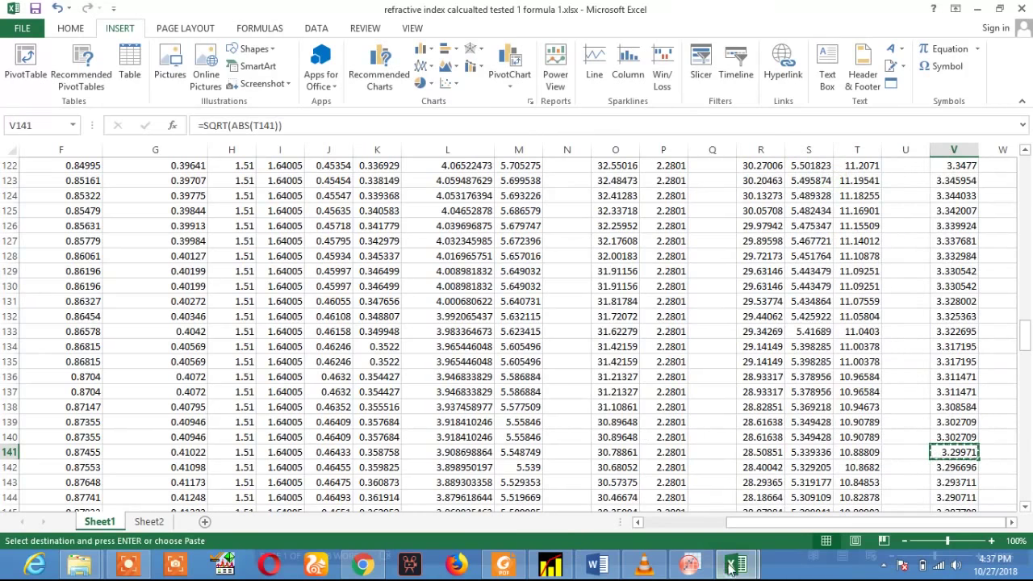
Step: Paste the copied refractive index cell with its formula into cell E4 under n2 on Sheet2
{"action": "left_click", "coordinate": [147, 523]}
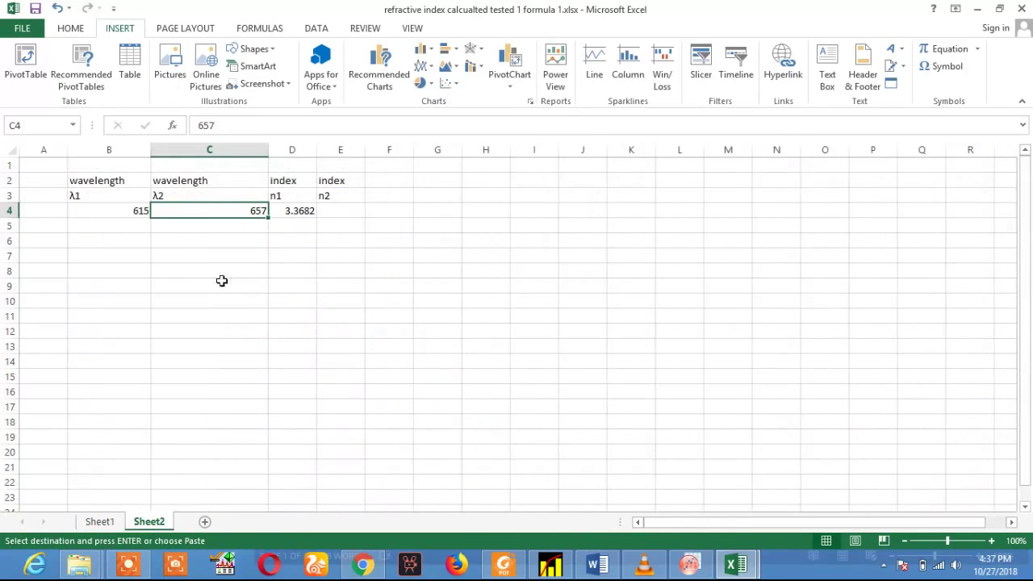
{"action": "left_click", "coordinate": [334, 211]}
{"action": "right_click", "coordinate": [337, 212]}
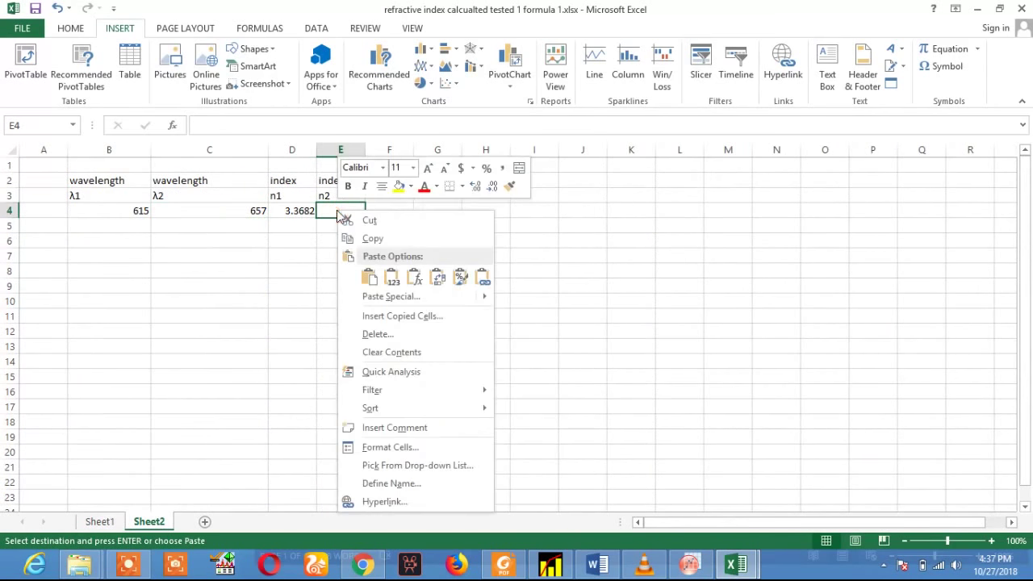
{"action": "left_click", "coordinate": [369, 277]}
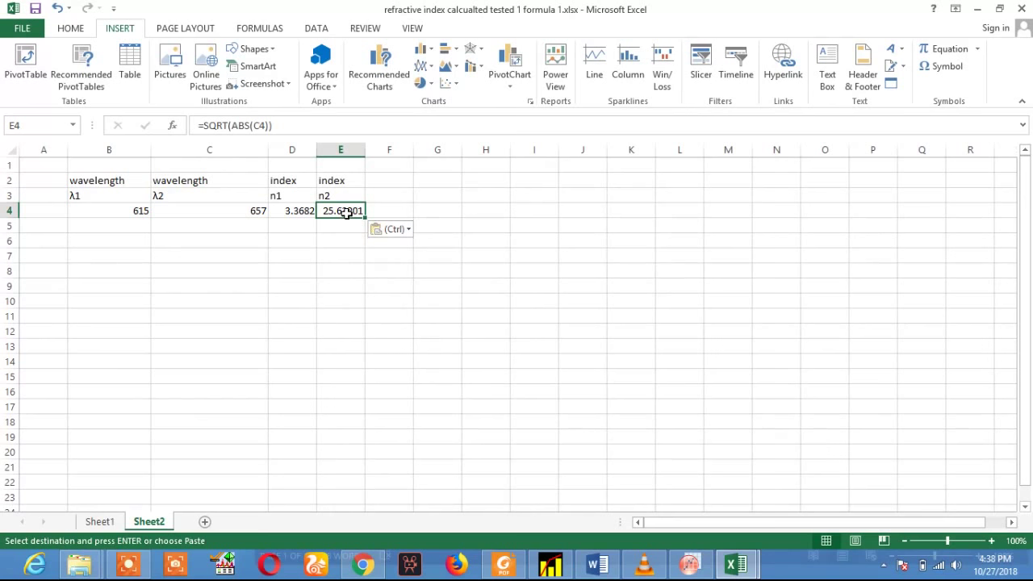
Step: Undo the pasted formula in cell E4, enter 3.29971 there as n2, and compare it with the refractive index on Sheet1
{"action": "left_click", "coordinate": [57, 8]}
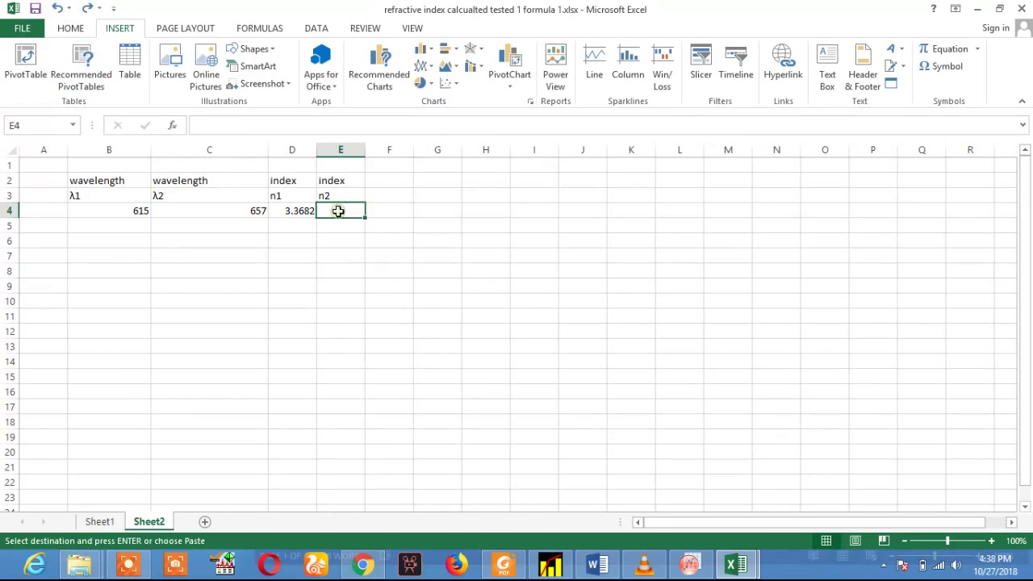
{"action": "type", "text": "3."}
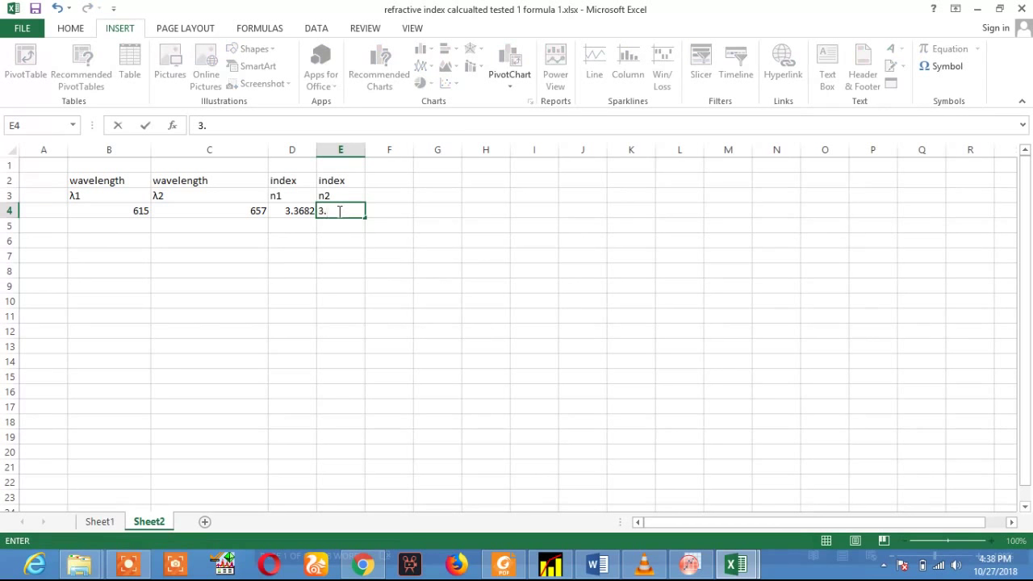
{"action": "type", "text": "29971"}
{"action": "left_click", "coordinate": [299, 212]}
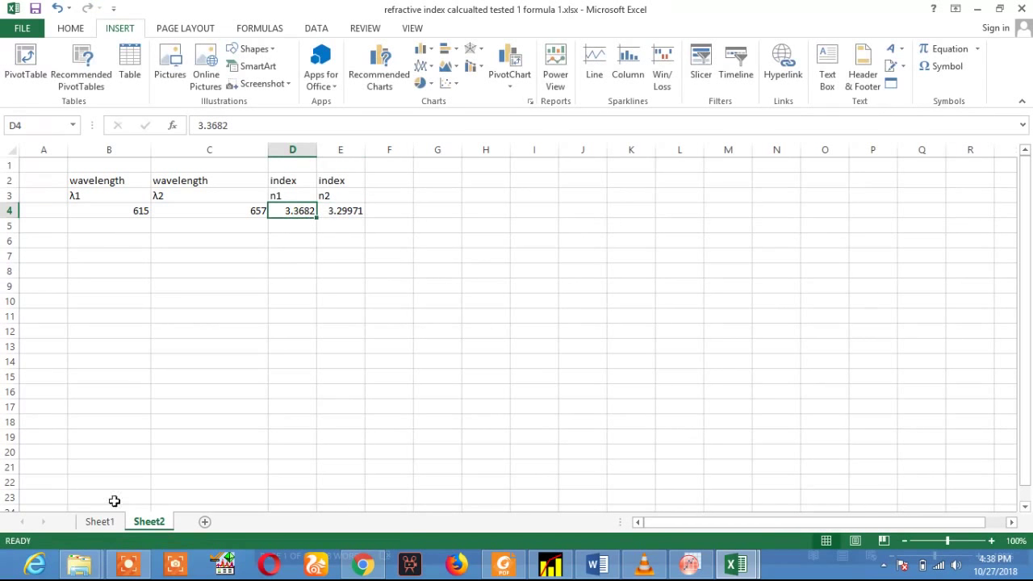
{"action": "left_click", "coordinate": [97, 523]}
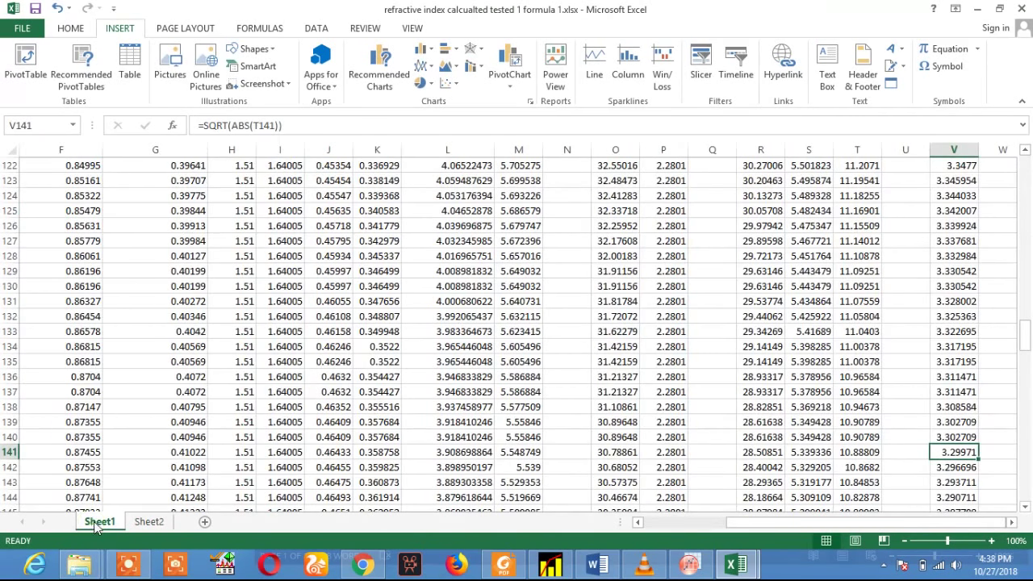
{"action": "left_click", "coordinate": [146, 522]}
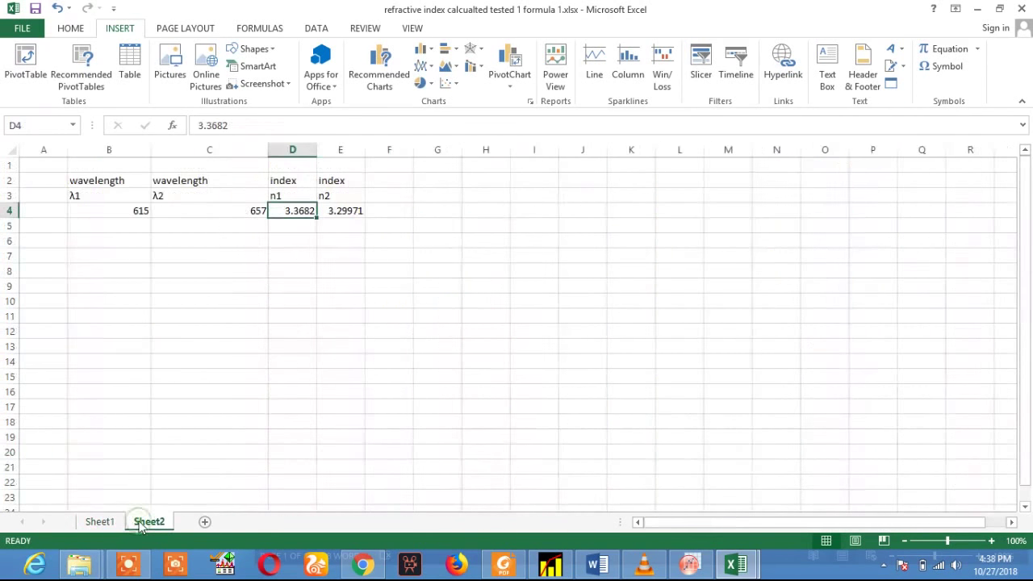
Step: Review the thickness equation in the Word document and enter the heading "Thickness d calculation" in cell G2 of the Excel sheet
{"action": "left_click", "coordinate": [602, 567]}
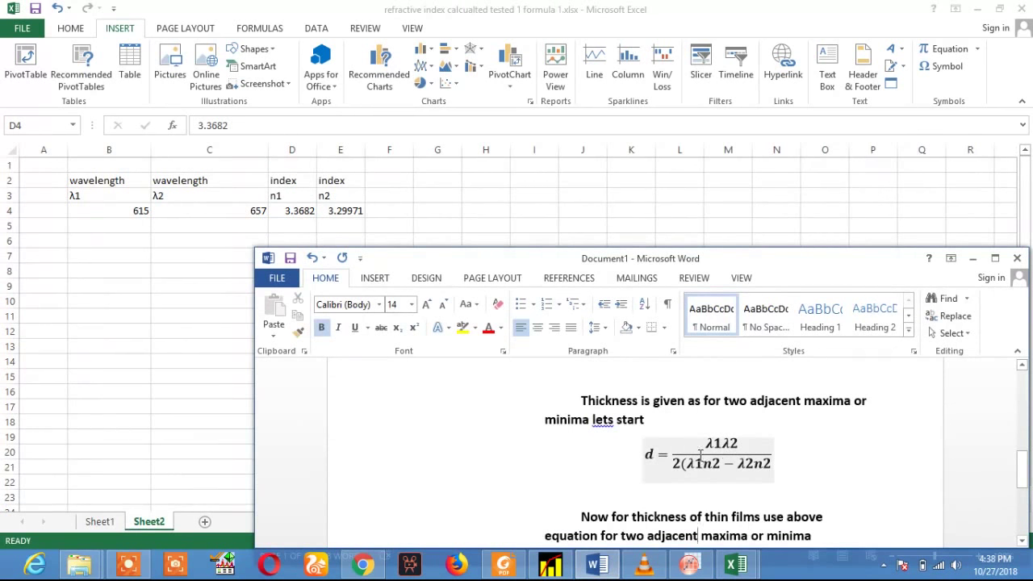
{"action": "left_click", "coordinate": [702, 468]}
{"action": "left_click_drag", "start_coordinate": [673, 464], "coordinate": [773, 464]}
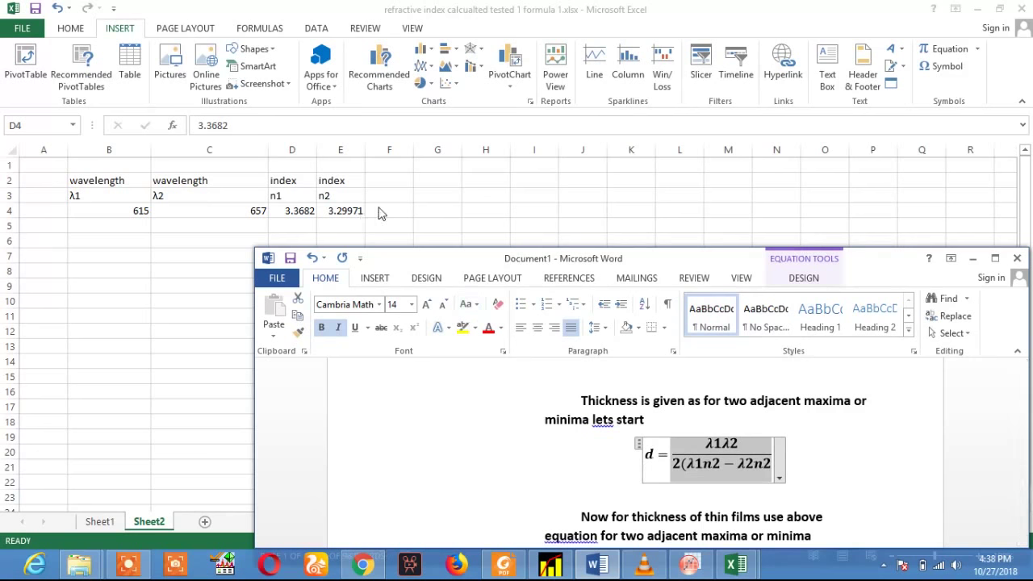
{"action": "left_click", "coordinate": [442, 213]}
{"action": "left_click", "coordinate": [445, 211]}
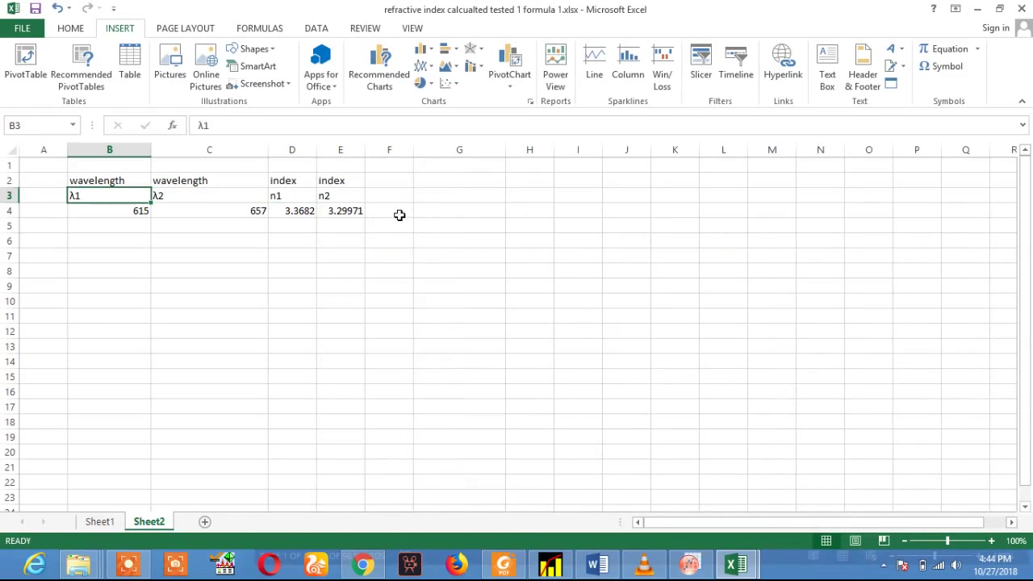
{"action": "left_click", "coordinate": [400, 215]}
{"action": "left_click", "coordinate": [424, 183]}
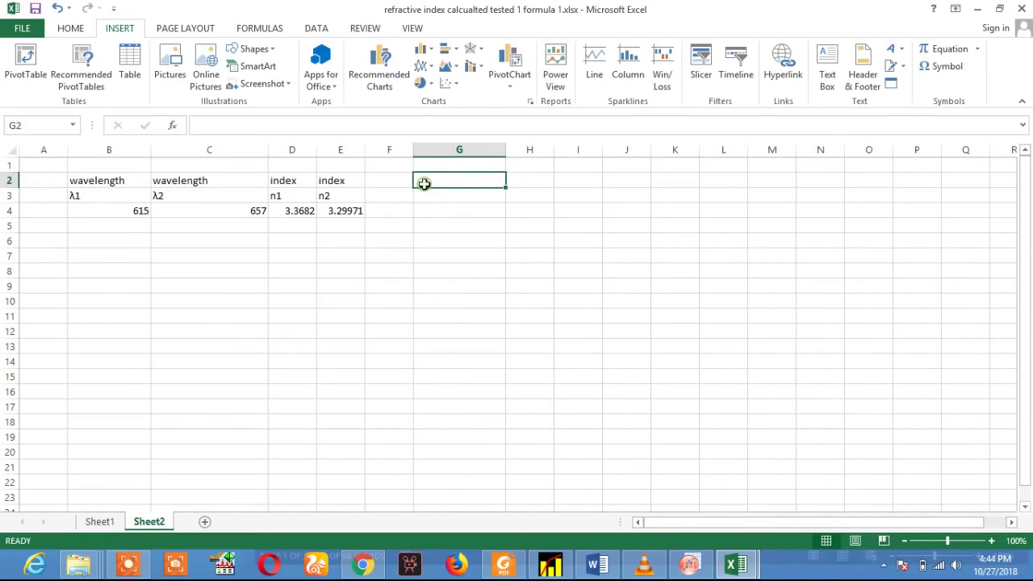
{"action": "type", "text": "T"}
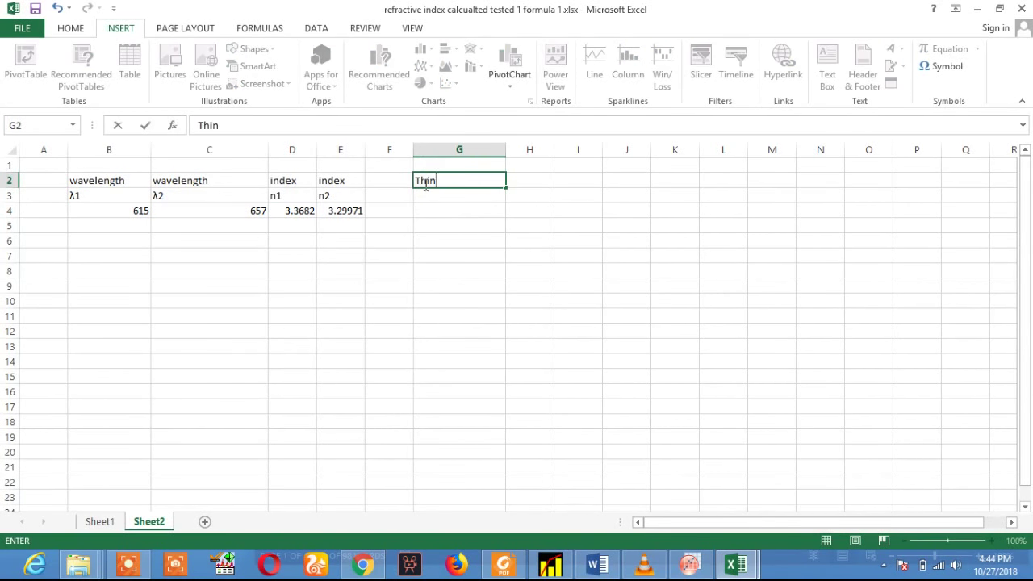
{"action": "type", "text": "hickness"}
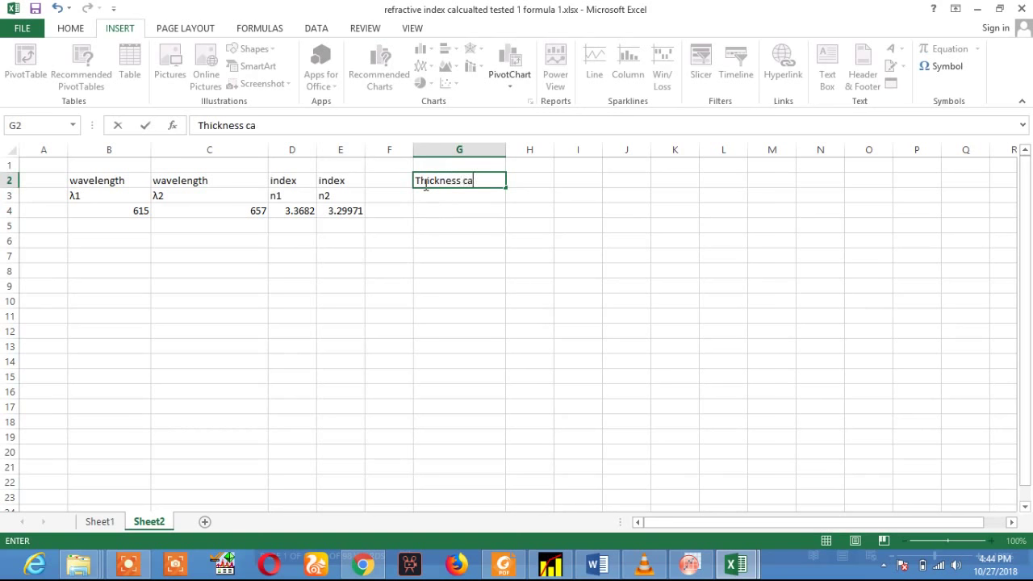
{"action": "type", "text": " d calculation"}
{"action": "key", "text": "Return"}
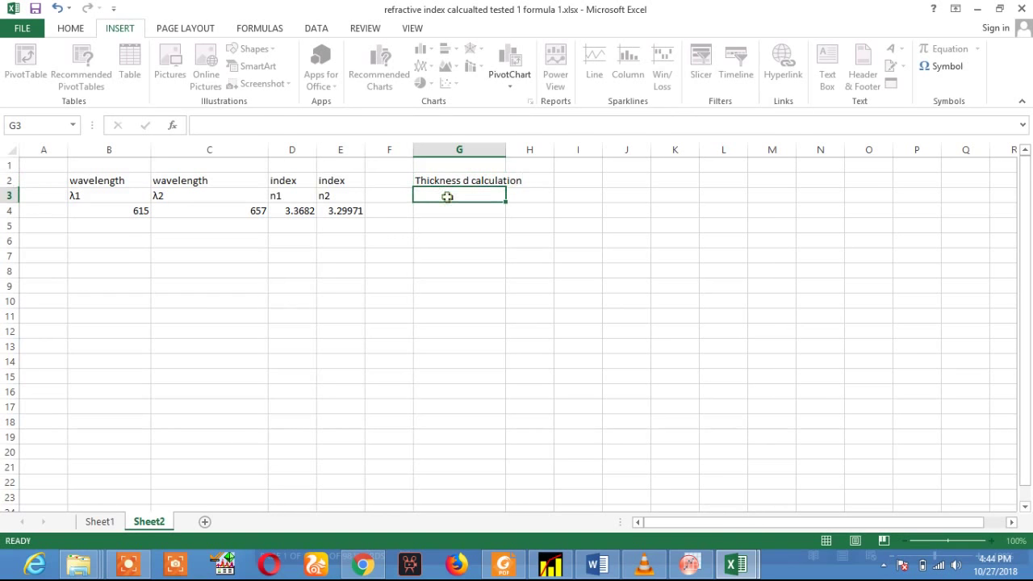
Step: Swap the subscripts of the row 3 labels so that B3 to E3 read λ2, λ1, n2 and n1
{"action": "left_click", "coordinate": [123, 197]}
{"action": "double_click", "coordinate": [124, 197]}
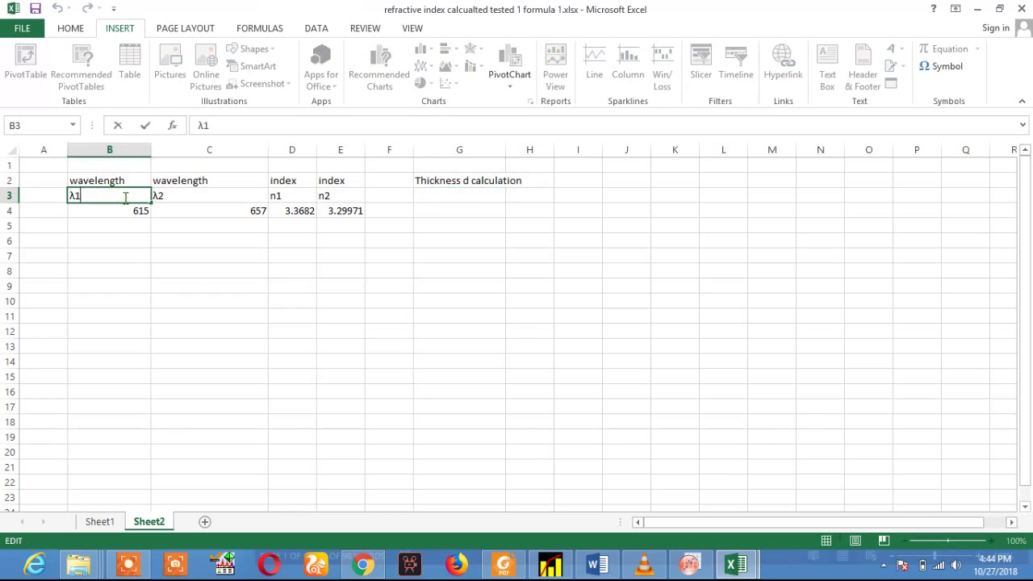
{"action": "key", "text": "BackSpace"}
{"action": "type", "text": "2"}
{"action": "left_click", "coordinate": [196, 198]}
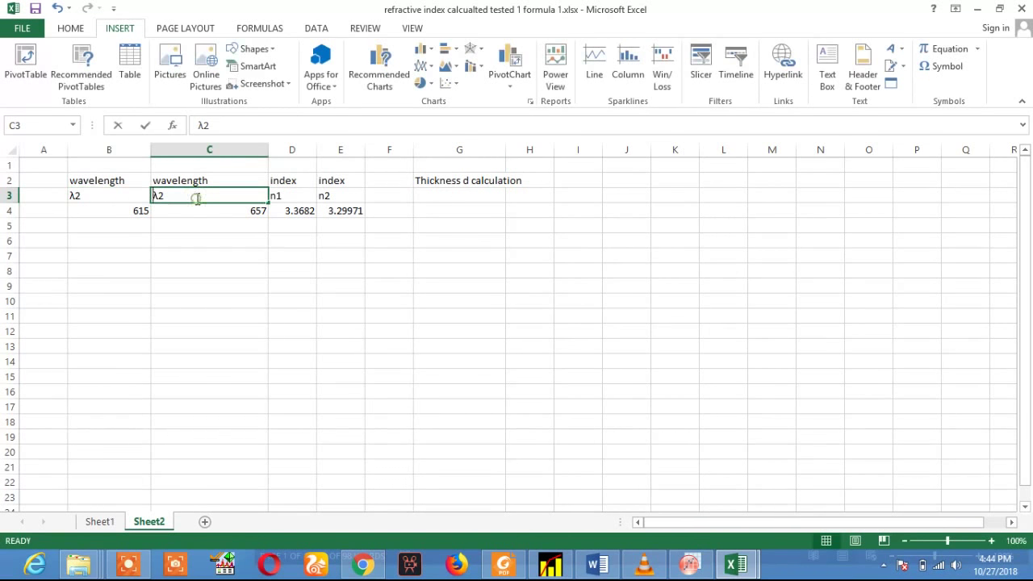
{"action": "double_click", "coordinate": [196, 198]}
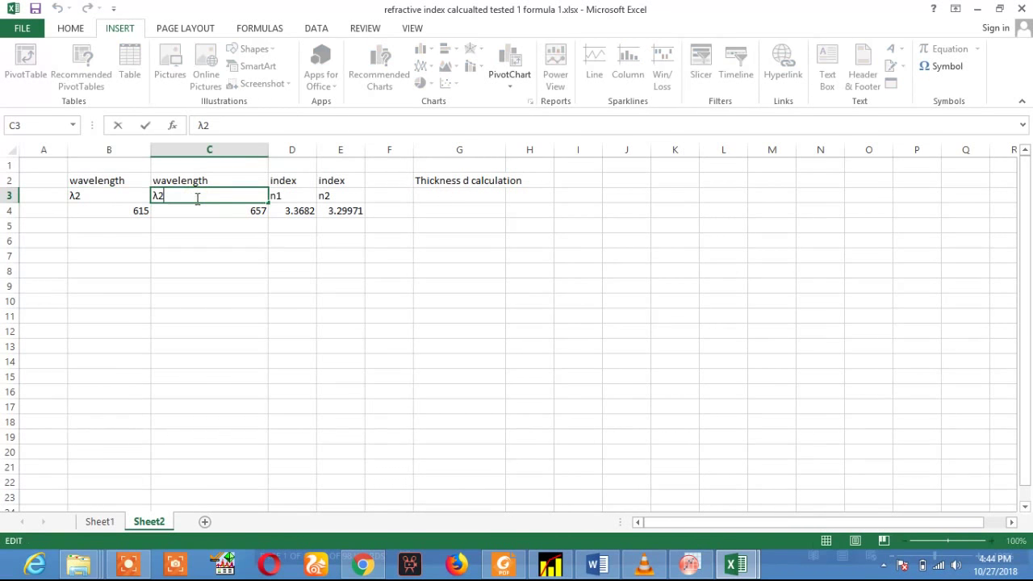
{"action": "left_click", "coordinate": [298, 197]}
{"action": "double_click", "coordinate": [299, 196]}
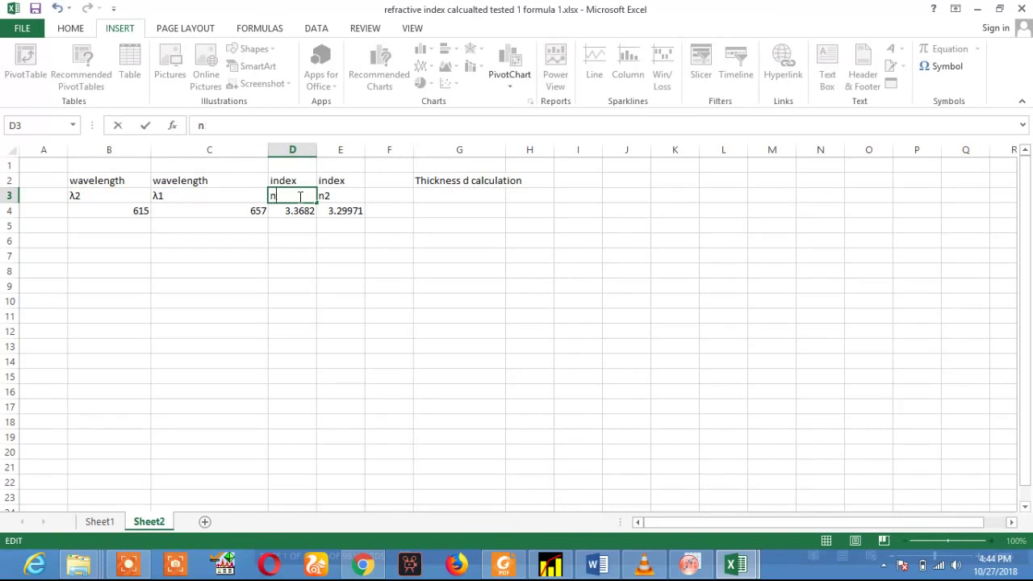
{"action": "left_click", "coordinate": [343, 196]}
{"action": "double_click", "coordinate": [345, 196]}
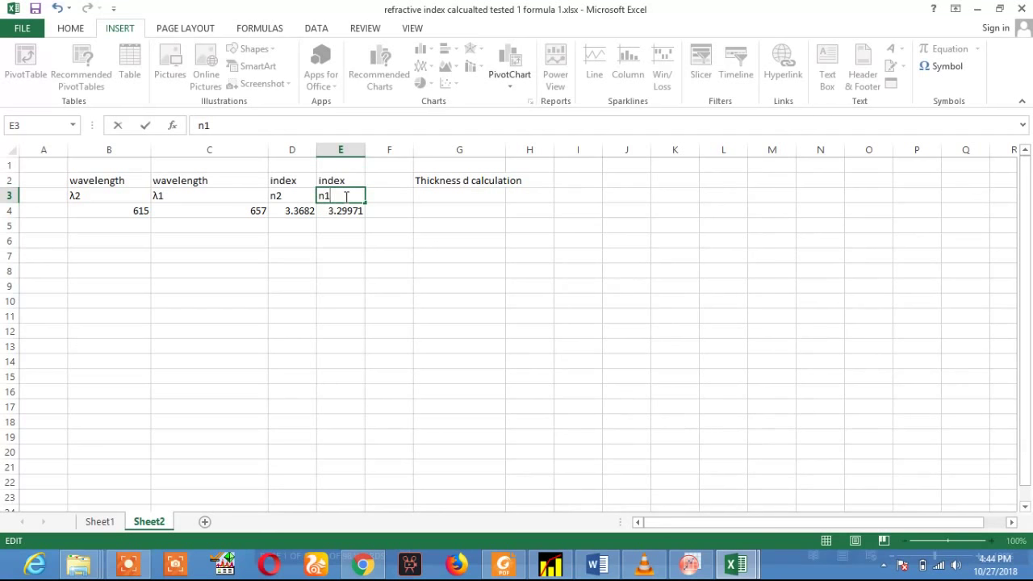
{"action": "left_click", "coordinate": [437, 213]}
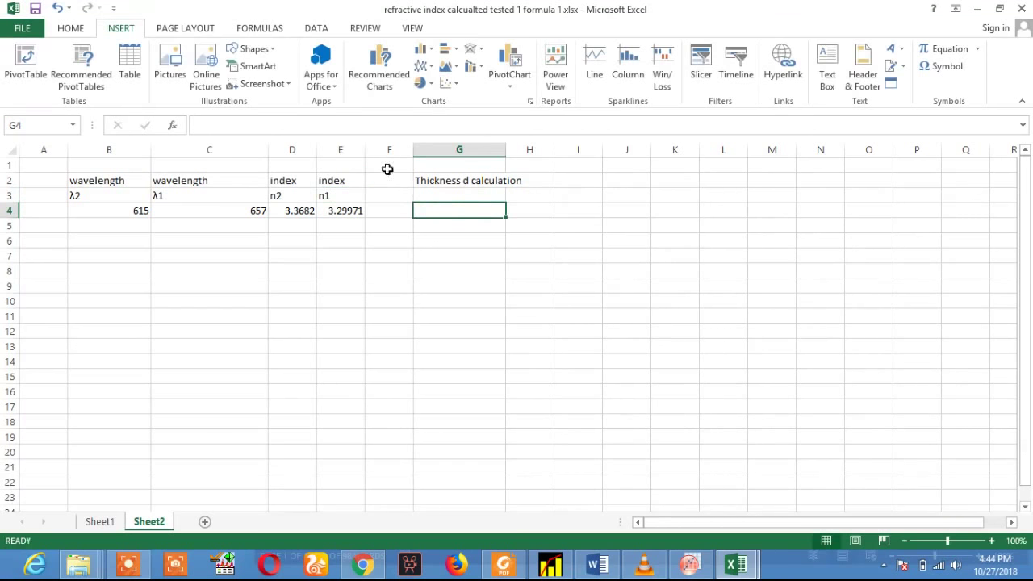
Step: Enter the note "for positive value cahne n1 to n2 simialrly lambda" in cell E1 above the index columns
{"action": "left_click", "coordinate": [351, 167]}
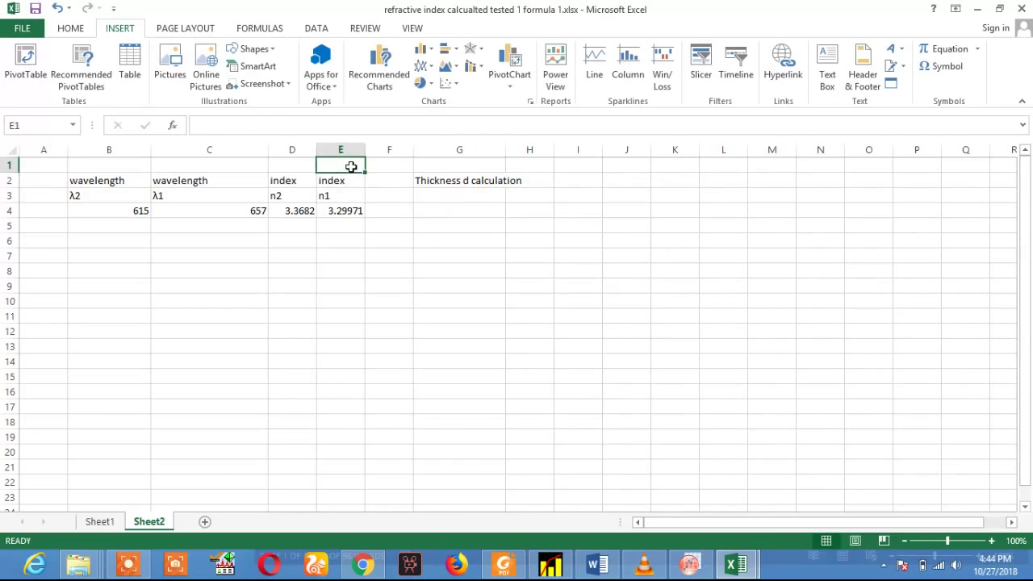
{"action": "left_click_drag", "start_coordinate": [363, 174], "coordinate": [419, 173]}
{"action": "type", "text": "for positive val"}
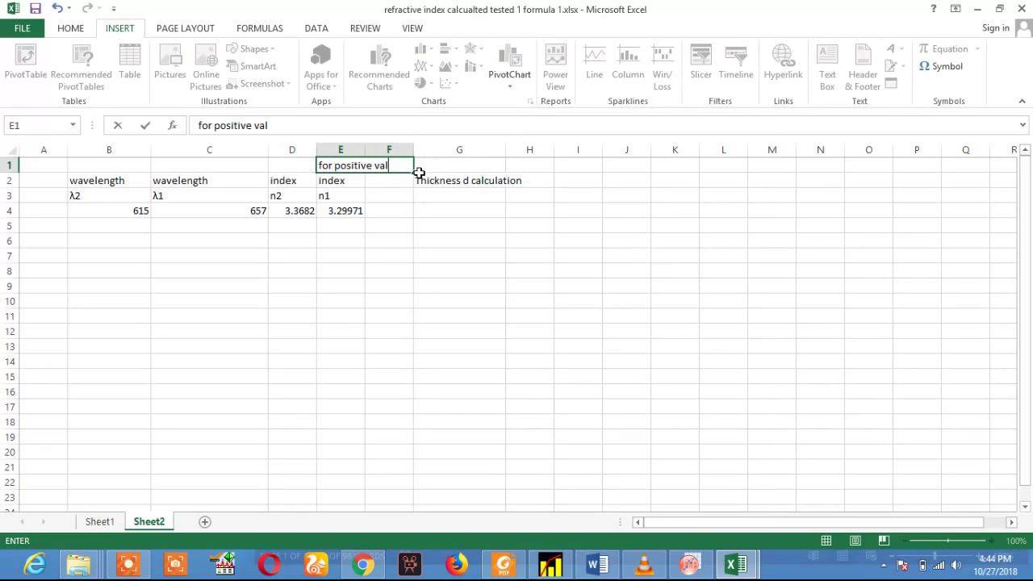
{"action": "type", "text": "ue cahne"}
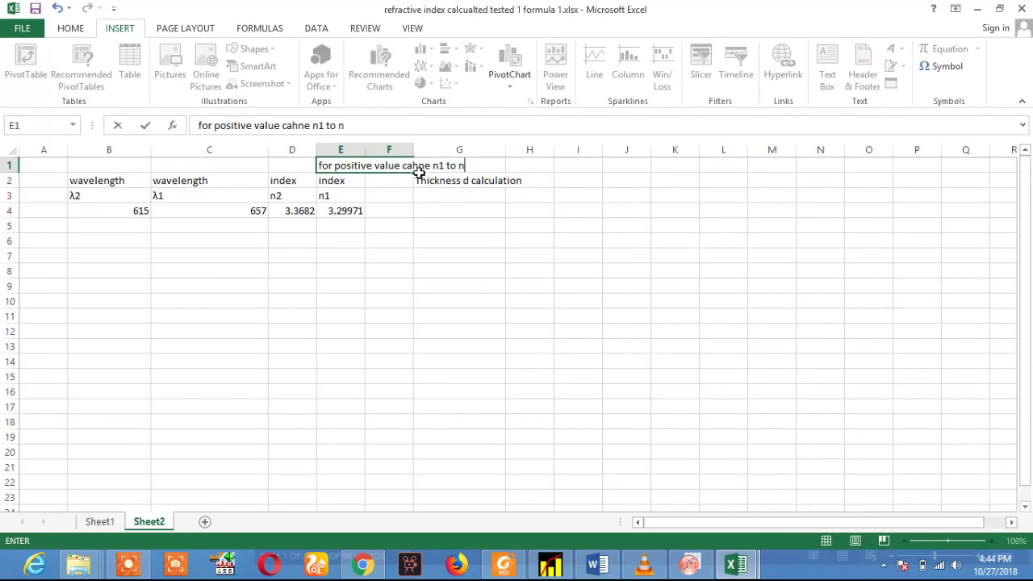
{"action": "type", "text": "n1 to n2 simialrly"}
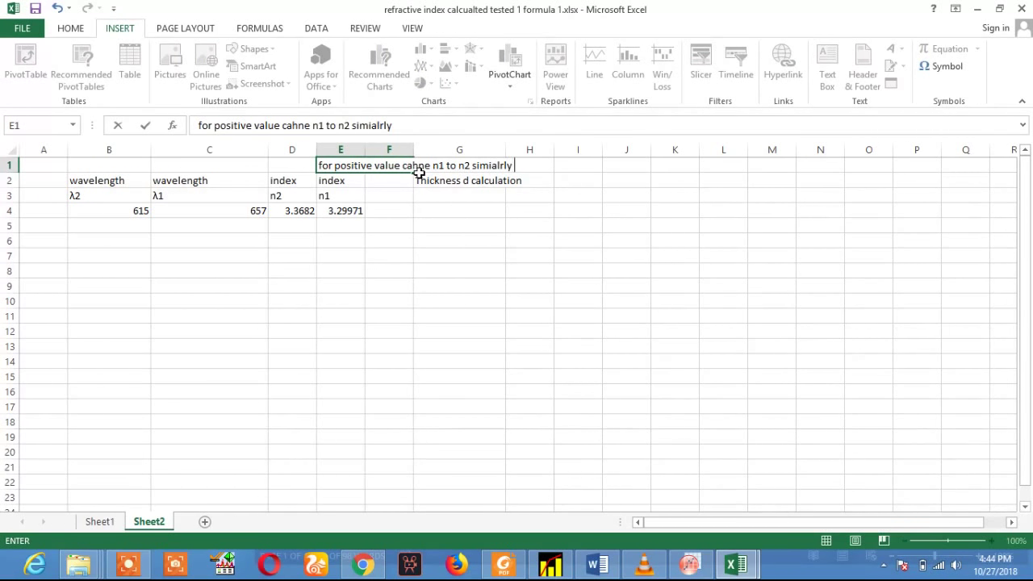
{"action": "type", "text": " lab"}
{"action": "key", "text": "BackSpace"}
{"action": "type", "text": "mbda"}
{"action": "left_click", "coordinate": [462, 199]}
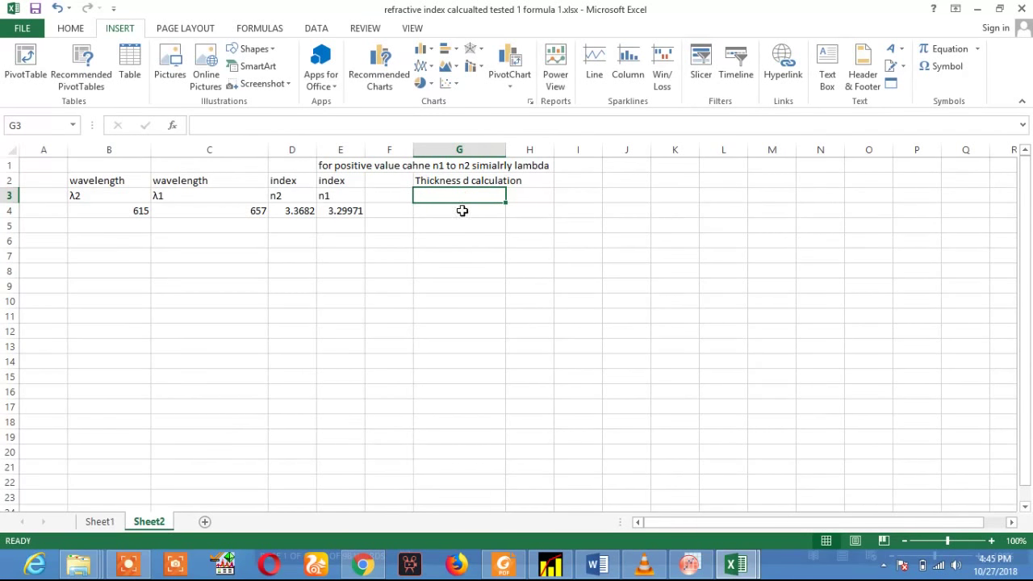
Step: Check the numerator of the thickness equation in the Word document and calculate it in Excel cell G4 with =B4*C4
{"action": "left_click", "coordinate": [462, 211]}
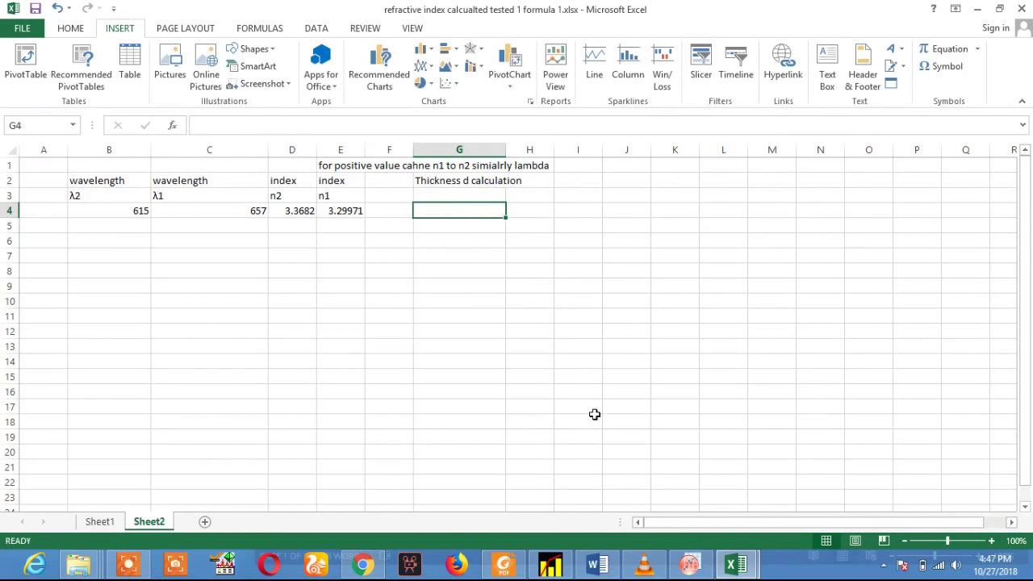
{"action": "left_click", "coordinate": [597, 564]}
{"action": "left_click", "coordinate": [682, 450]}
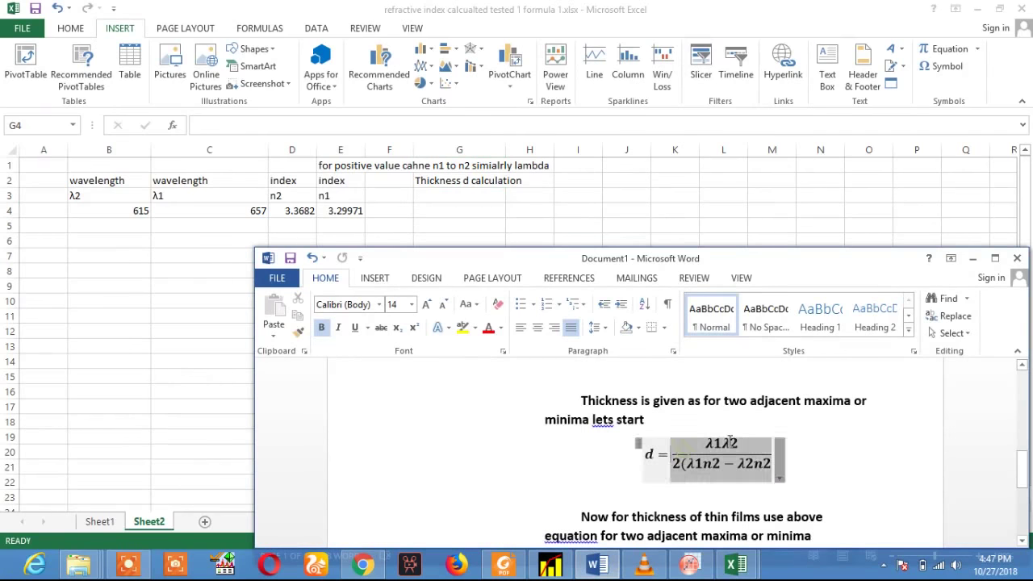
{"action": "left_click", "coordinate": [714, 444]}
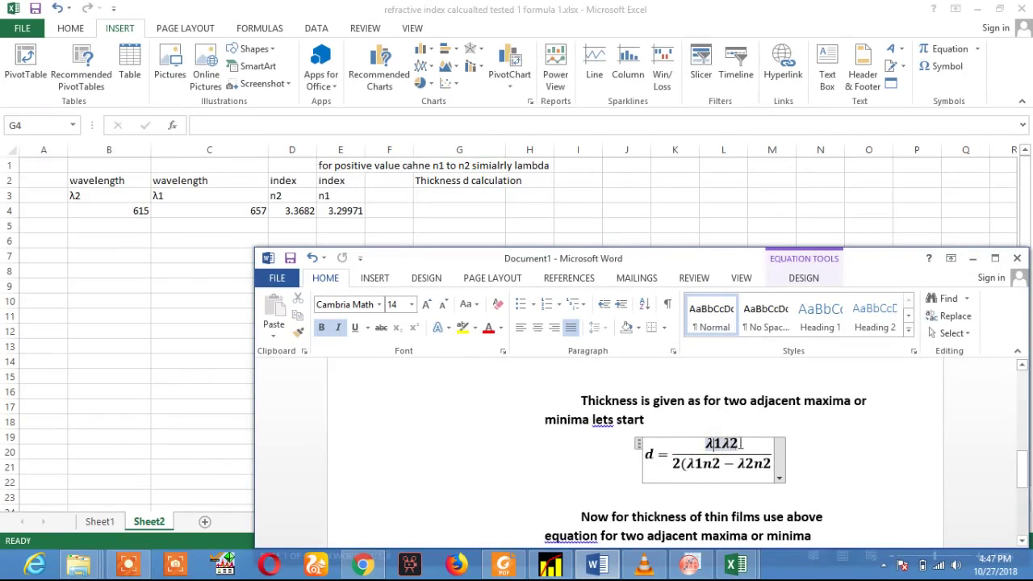
{"action": "left_click_drag", "start_coordinate": [740, 444], "coordinate": [741, 444]}
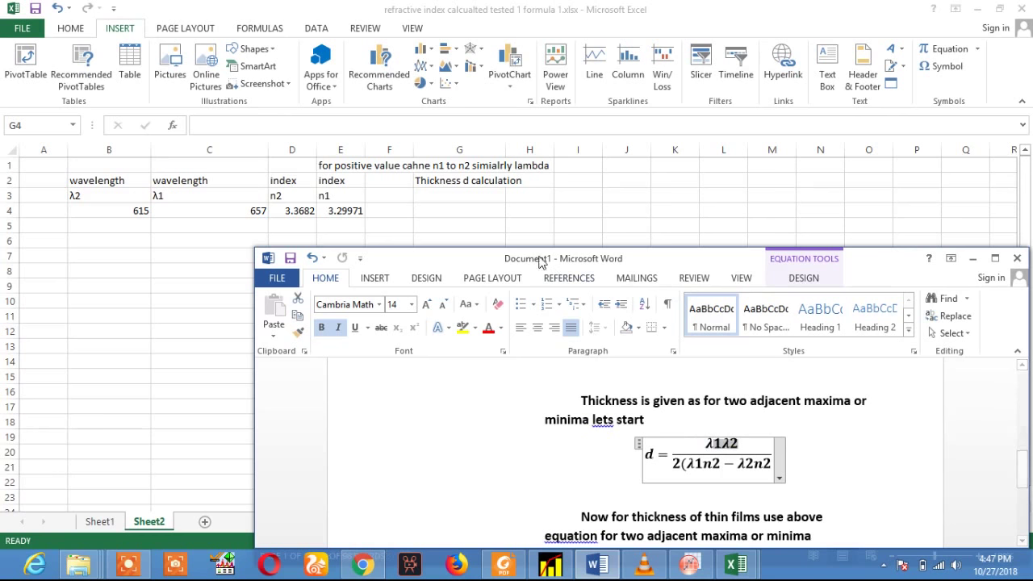
{"action": "left_click", "coordinate": [454, 211]}
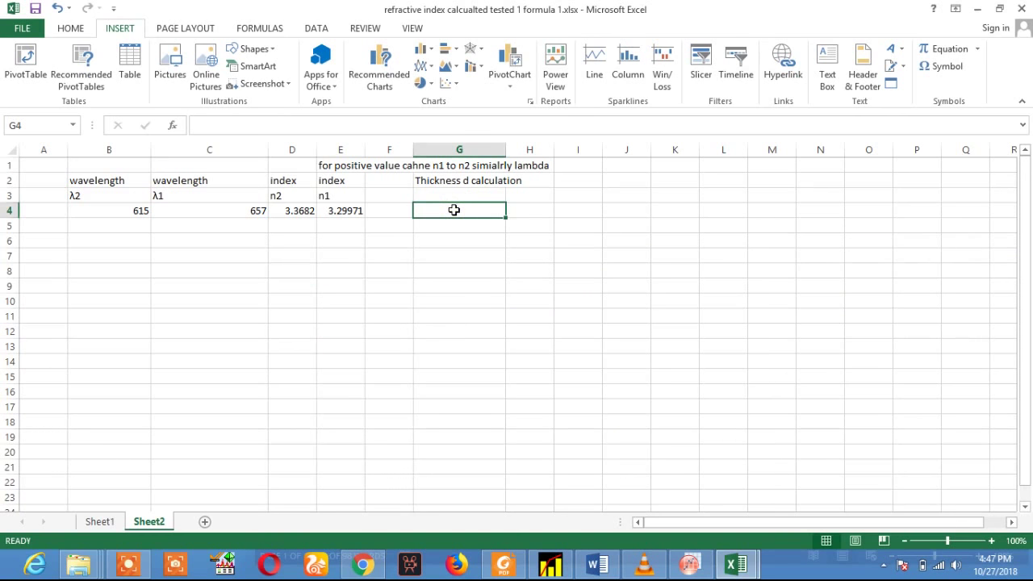
{"action": "type", "text": "="}
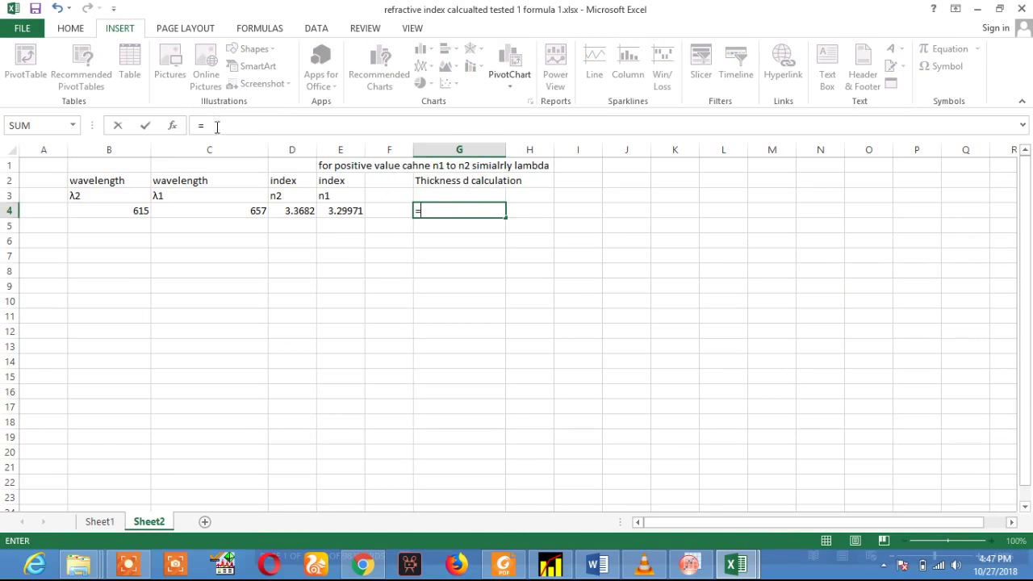
{"action": "left_click", "coordinate": [132, 212]}
{"action": "type", "text": "*"}
{"action": "left_click", "coordinate": [232, 211]}
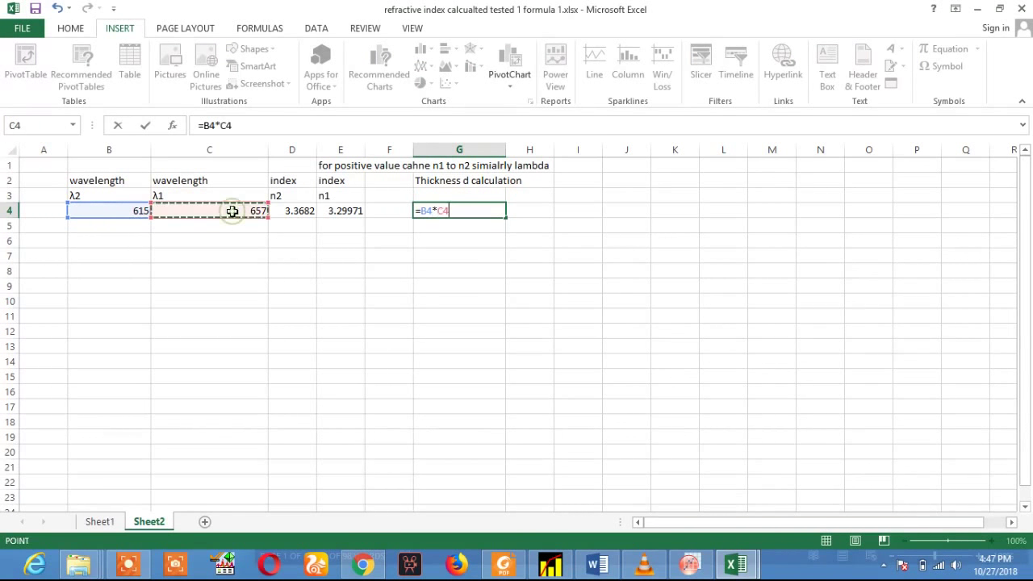
{"action": "key", "text": "Return"}
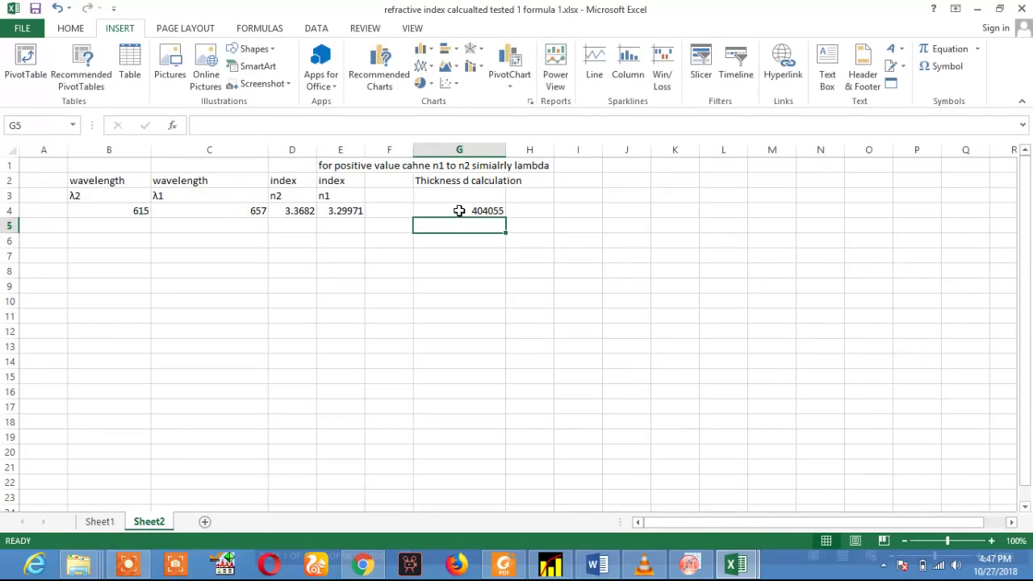
Step: Check the denominator of the thickness equation in the Word document and calculate it in Excel cell H4 with =2*(C4*D4-B4*E4)
{"action": "left_click", "coordinate": [529, 208]}
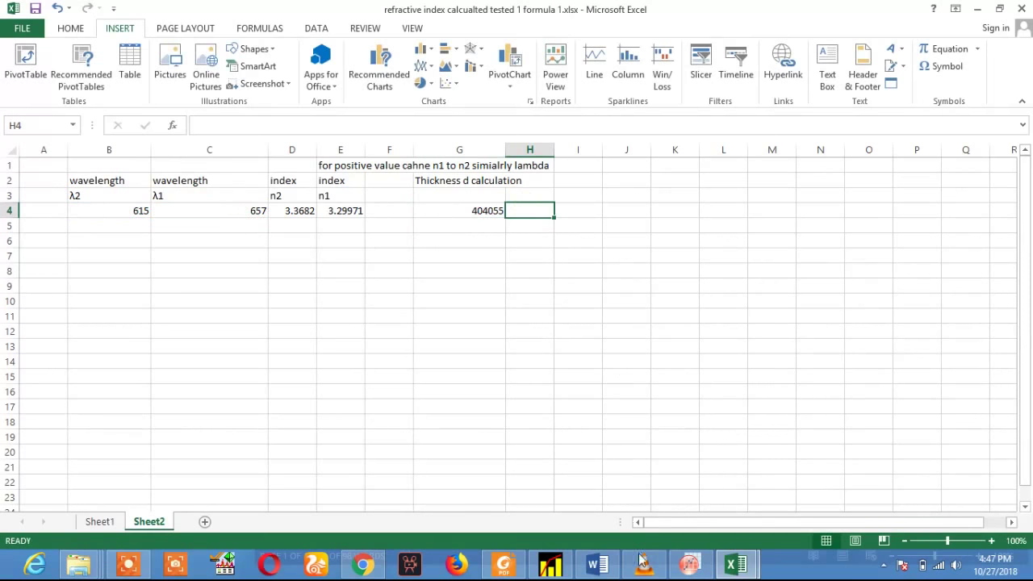
{"action": "left_click", "coordinate": [597, 563]}
{"action": "left_click_drag", "start_coordinate": [675, 469], "coordinate": [765, 468]}
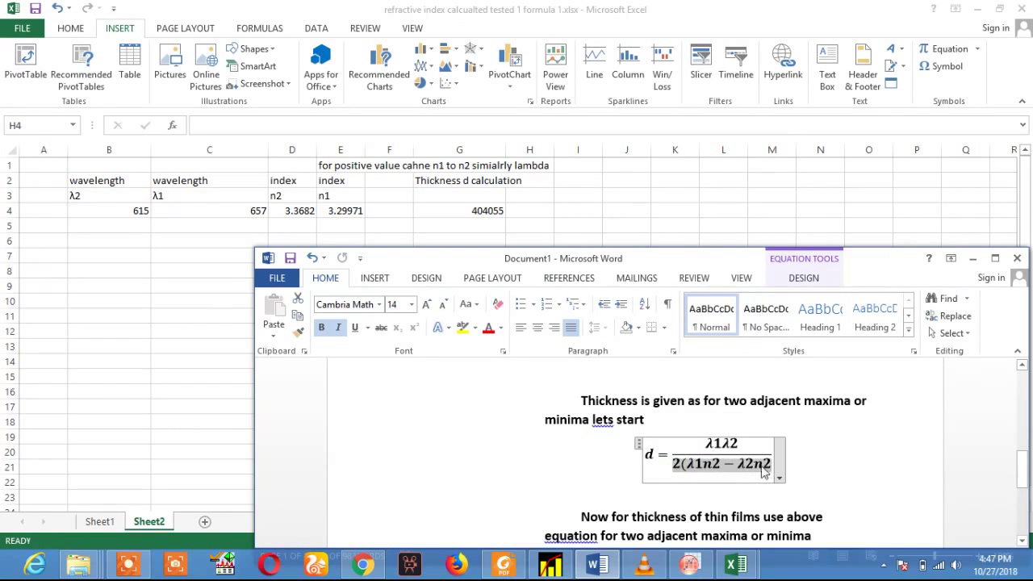
{"action": "left_click", "coordinate": [547, 214]}
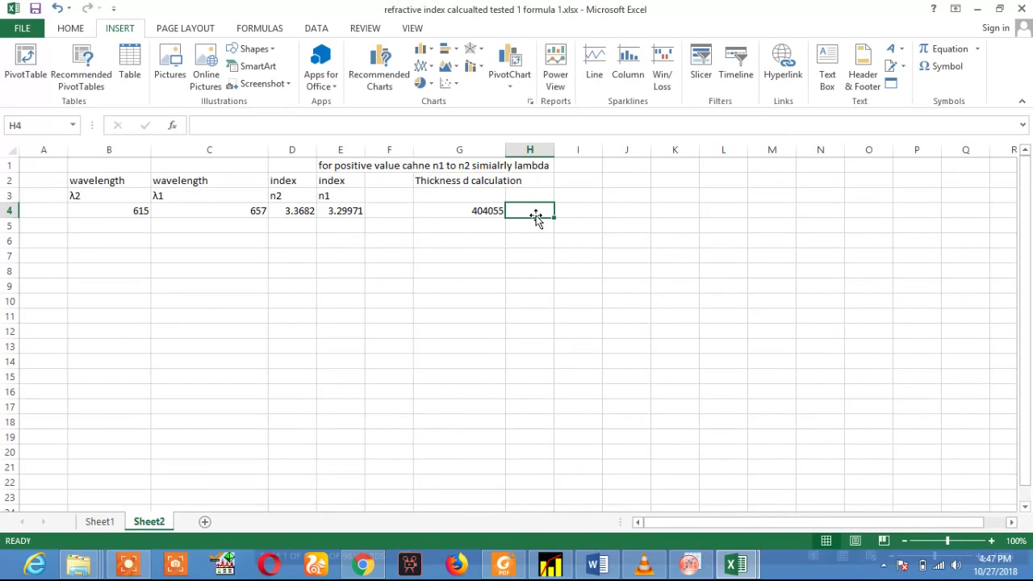
{"action": "type", "text": "2"}
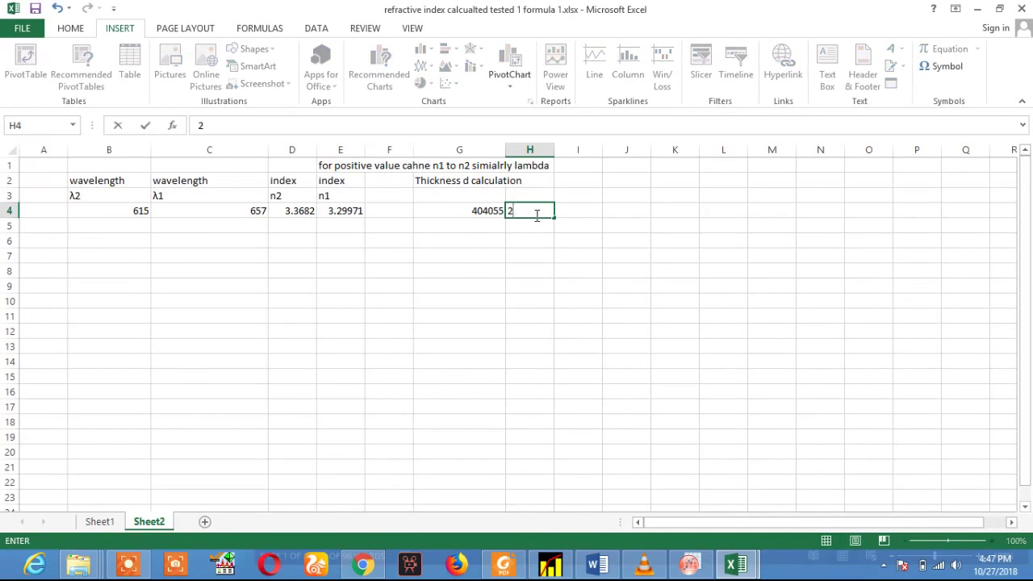
{"action": "type", "text": "=2*("}
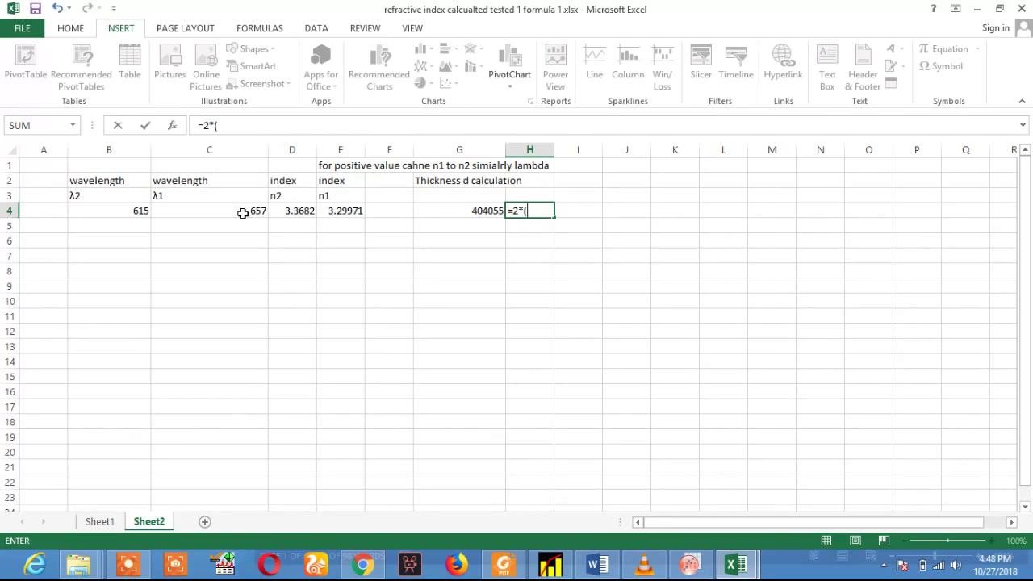
{"action": "left_click", "coordinate": [243, 213]}
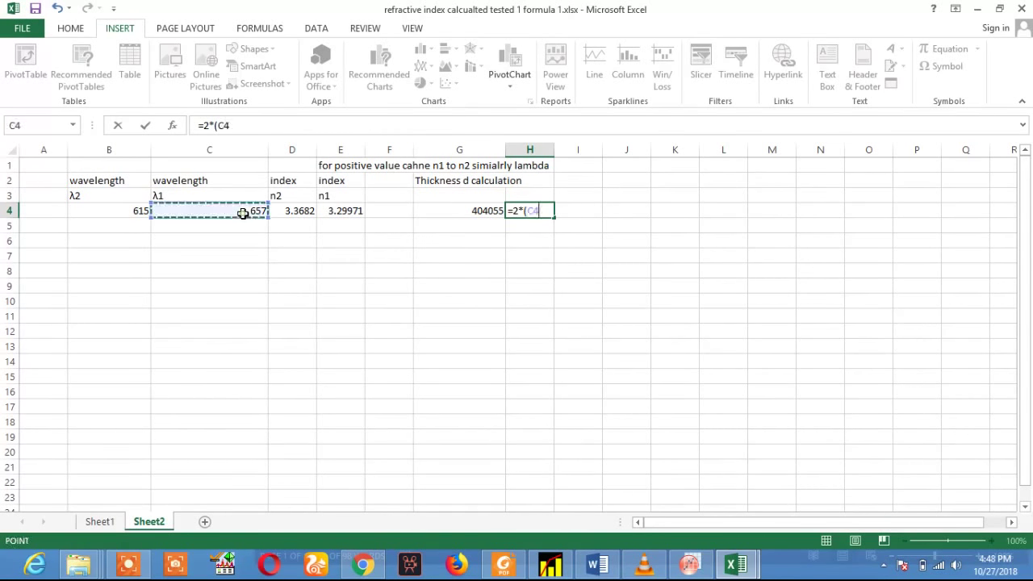
{"action": "type", "text": "*"}
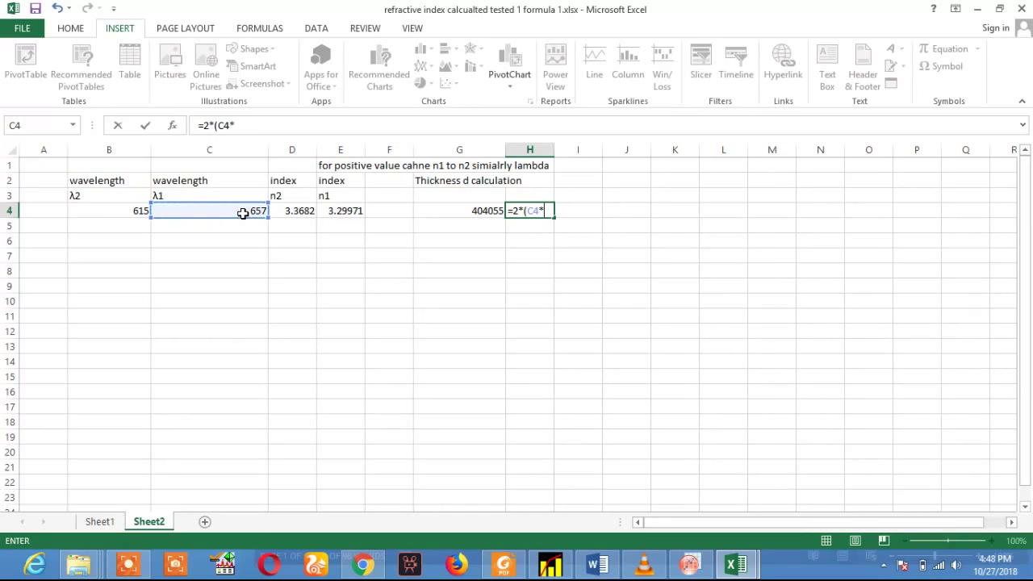
{"action": "left_click", "coordinate": [286, 209]}
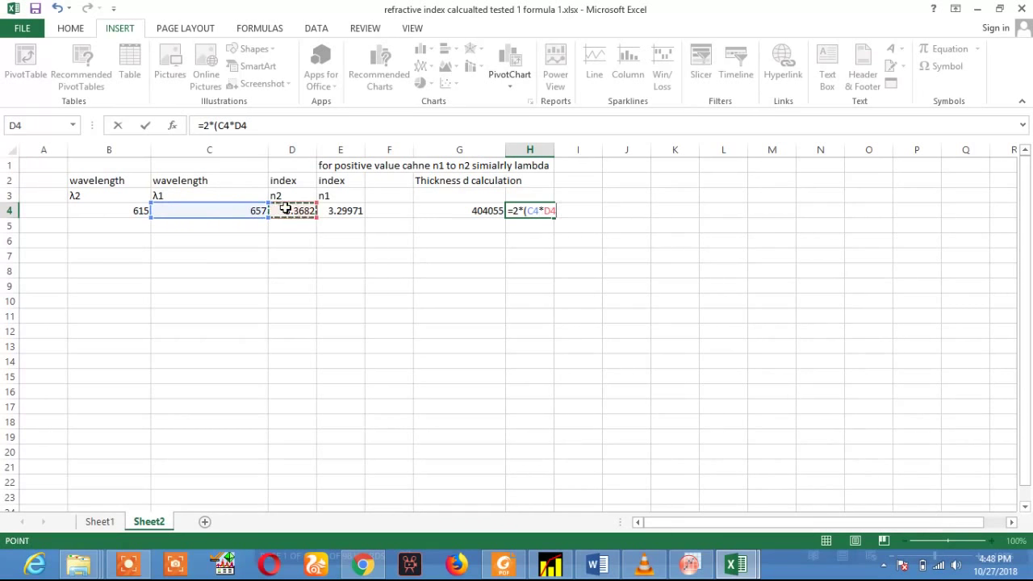
{"action": "type", "text": "-"}
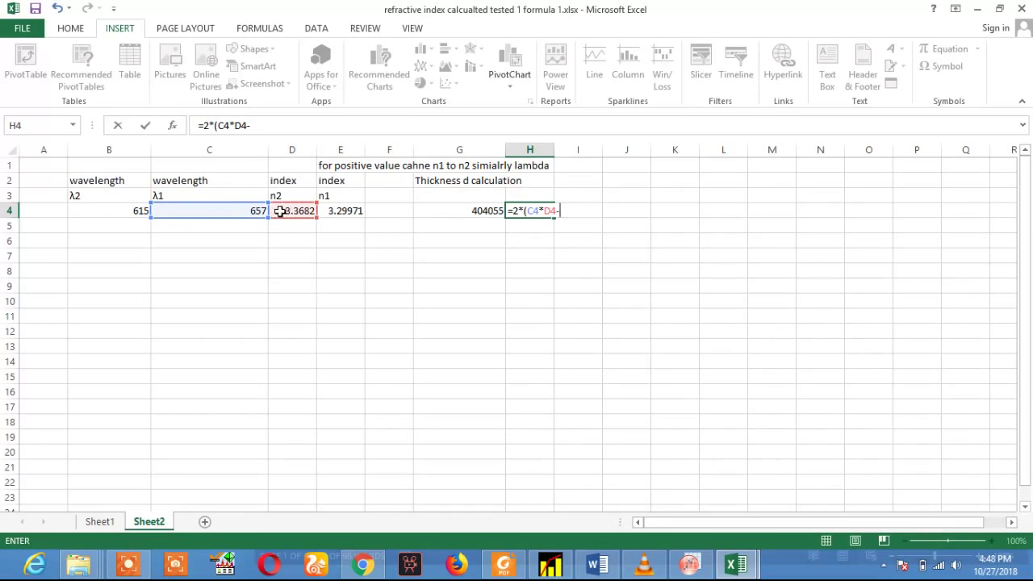
{"action": "left_click", "coordinate": [129, 210]}
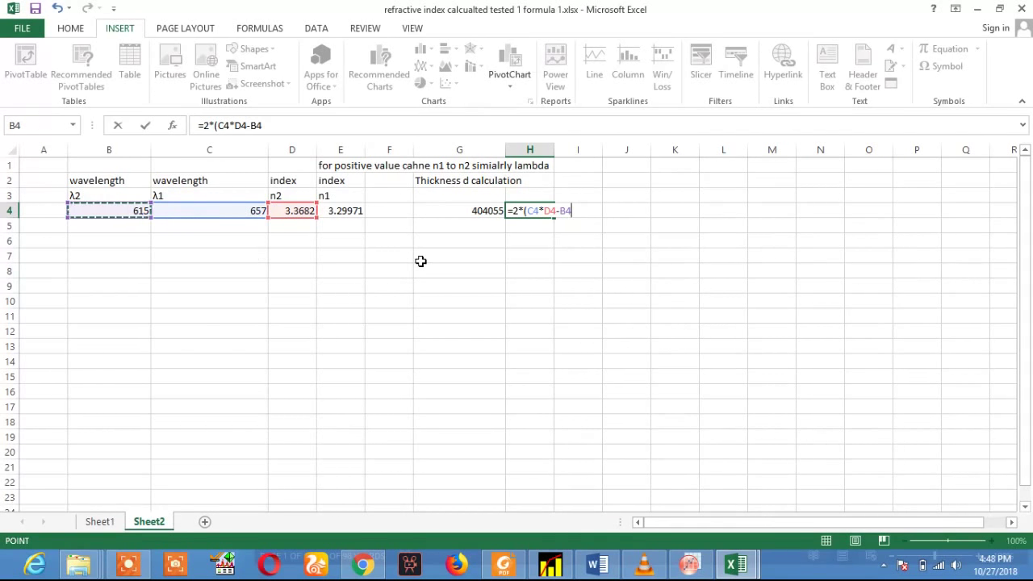
{"action": "type", "text": "*"}
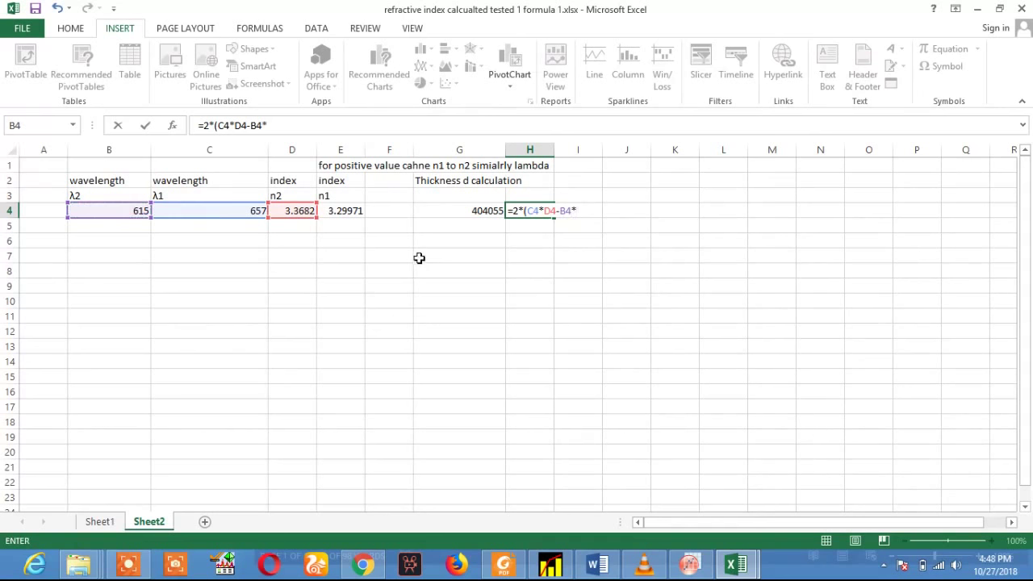
{"action": "left_click", "coordinate": [349, 214]}
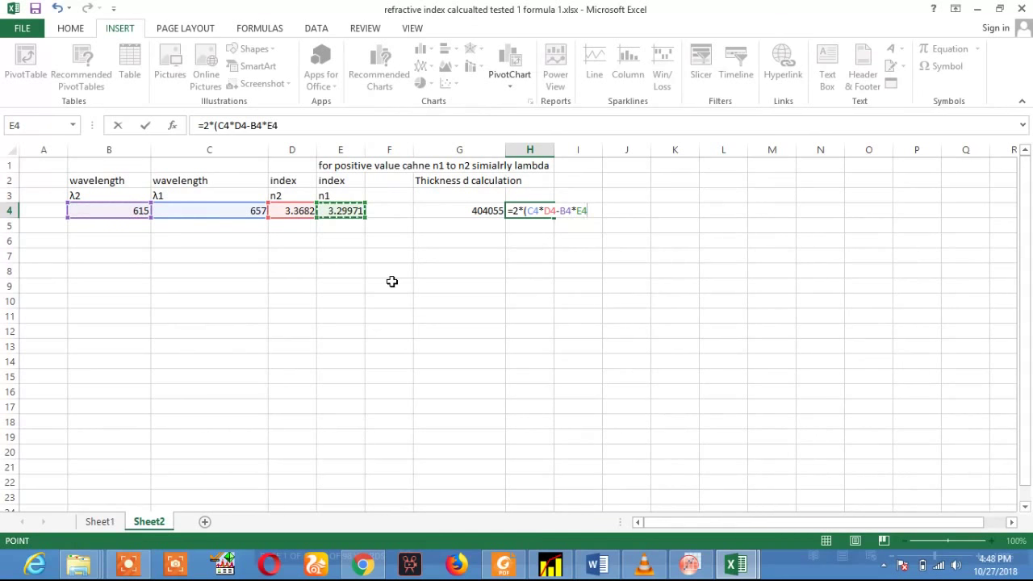
{"action": "type", "text": ")"}
{"action": "key", "text": "Return"}
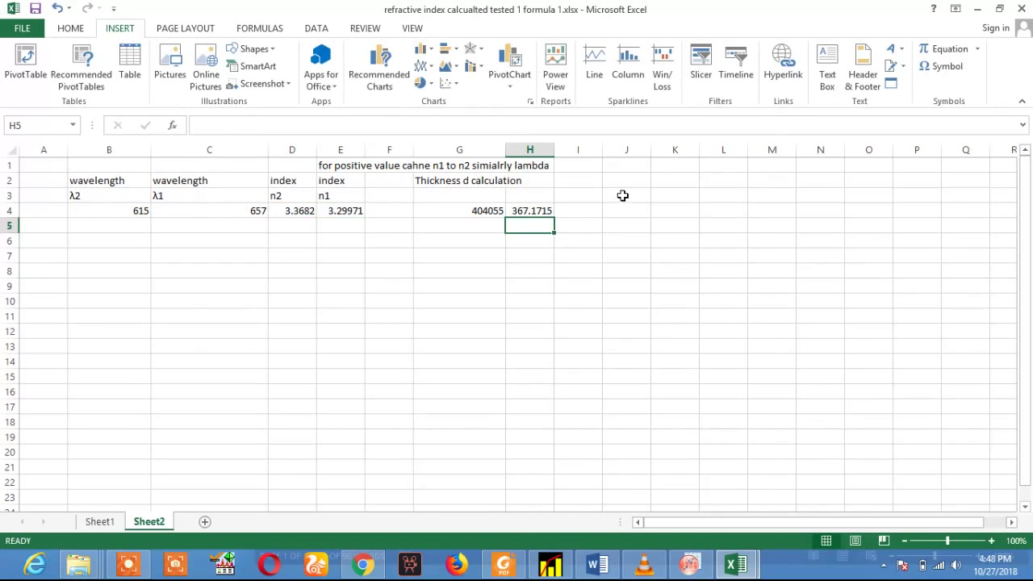
Step: Enter the heading "final thickness of thin films" in cell J2 and the label "d" in J3
{"action": "left_click", "coordinate": [623, 195]}
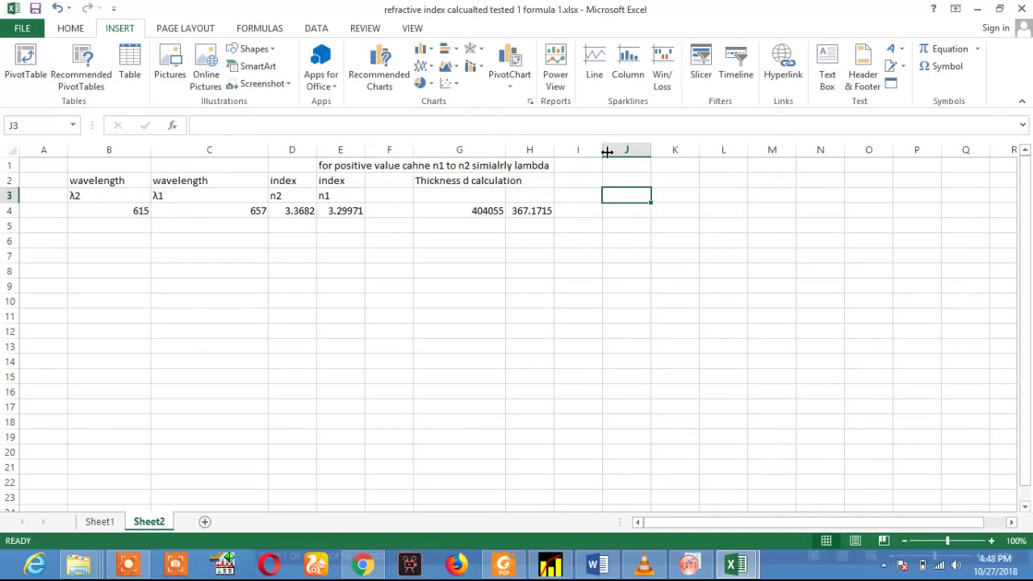
{"action": "left_click", "coordinate": [613, 179]}
{"action": "double_click", "coordinate": [615, 180]}
{"action": "type", "text": "final"}
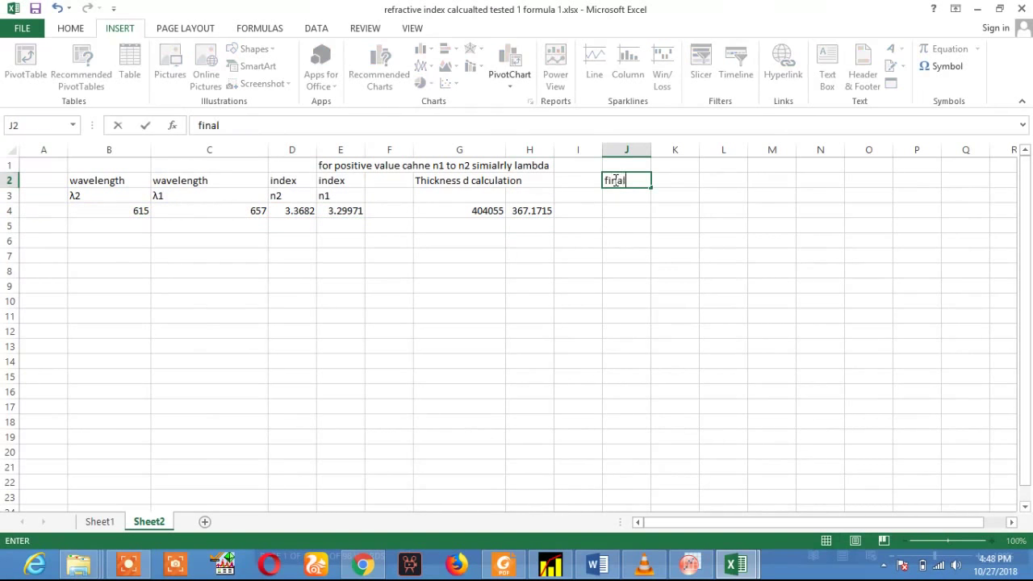
{"action": "type", "text": " thickness"}
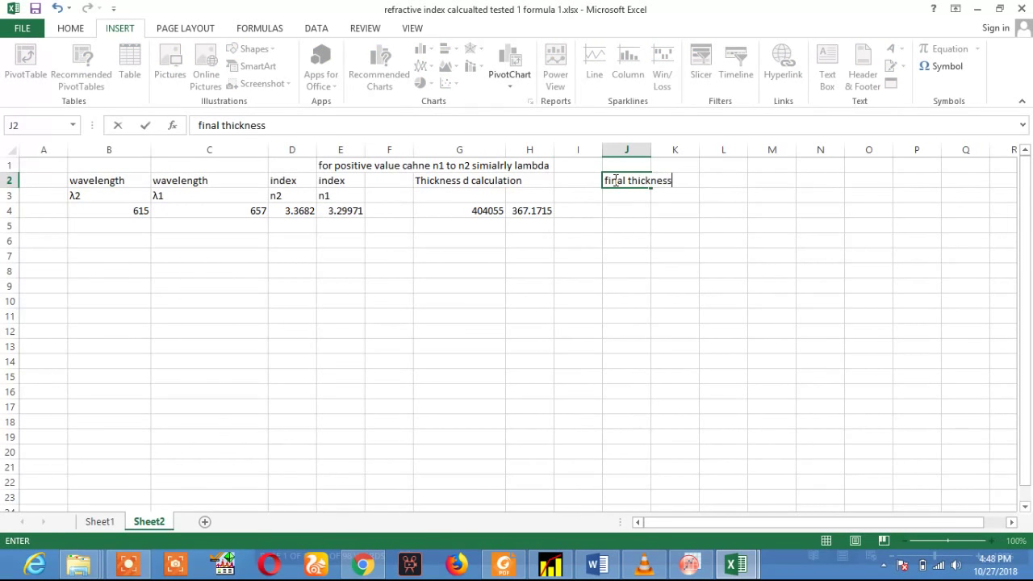
{"action": "type", "text": " of thin films"}
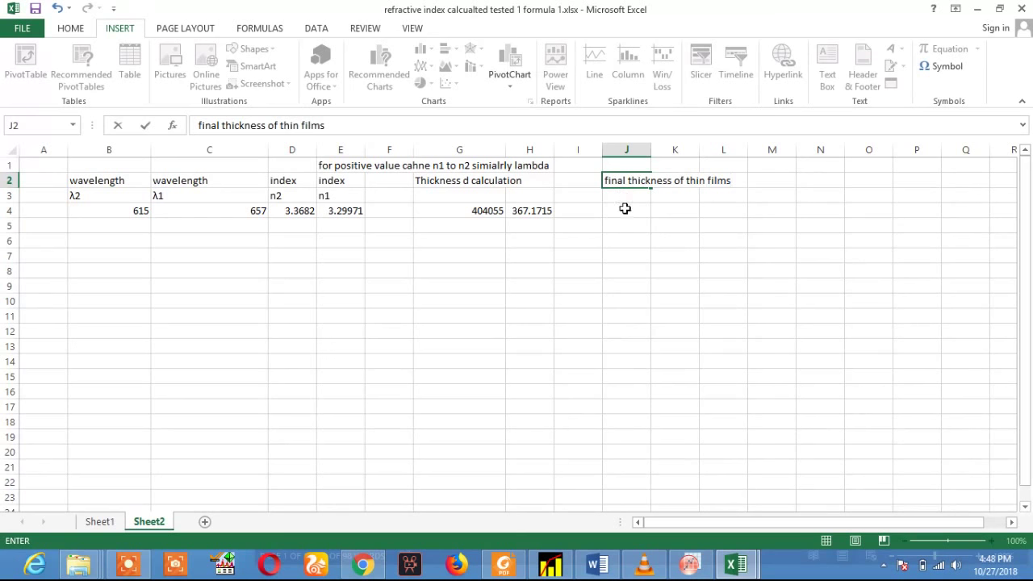
{"action": "left_click", "coordinate": [624, 197]}
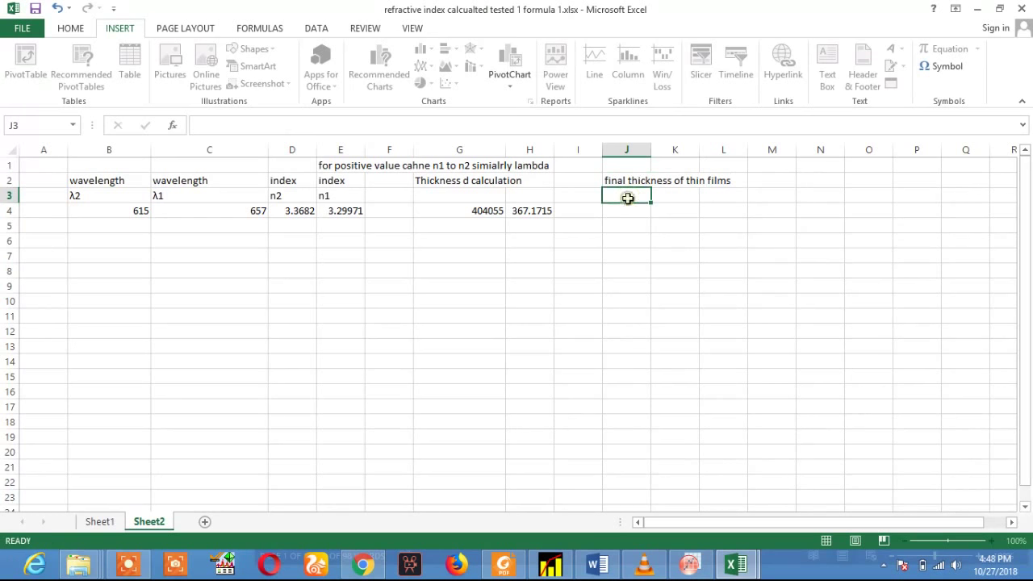
{"action": "type", "text": "d"}
Step: Calculate the film thickness in cell J4 by dividing the numerator by the denominator with =G4/H4
{"action": "left_click", "coordinate": [627, 212]}
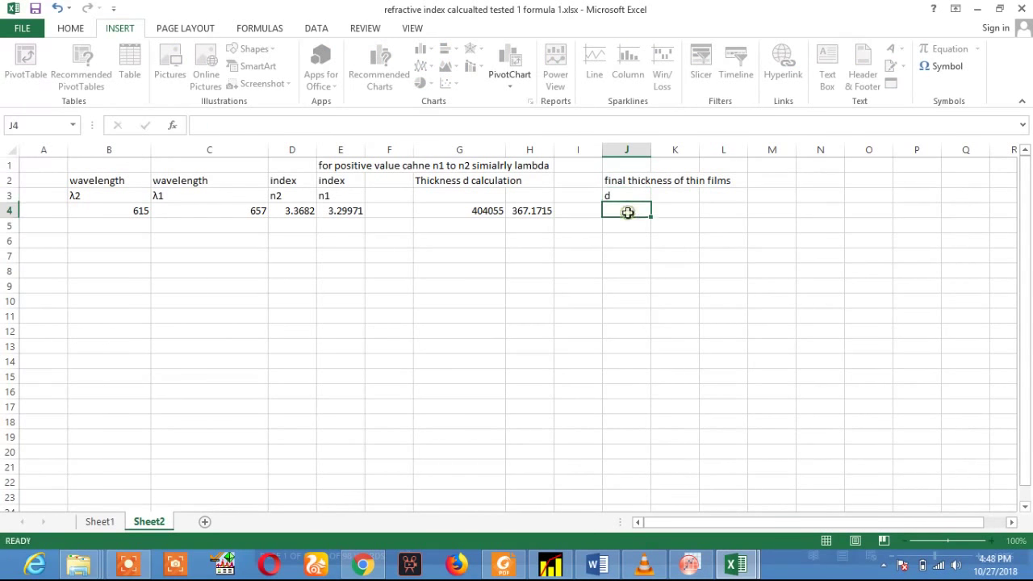
{"action": "type", "text": "="}
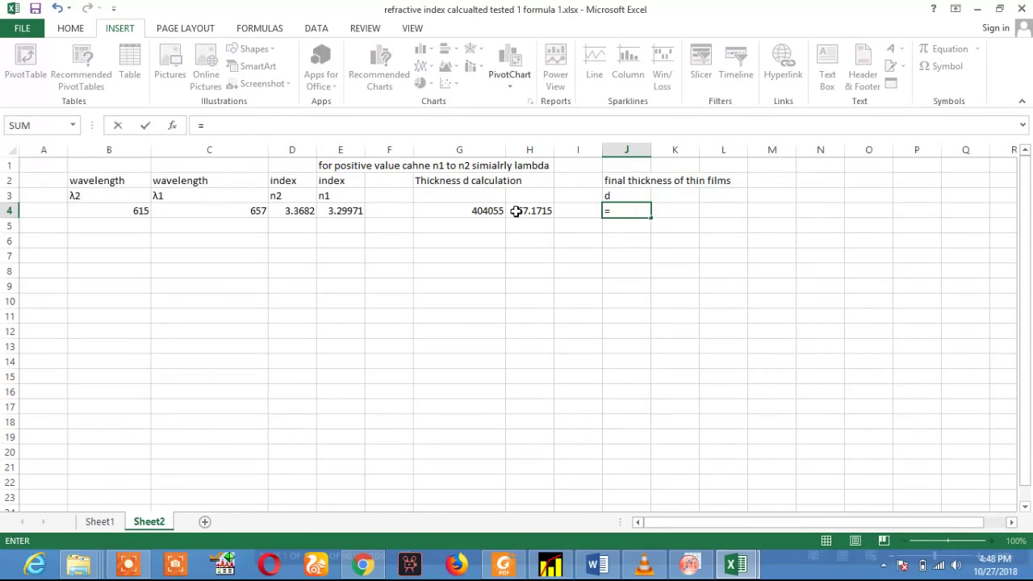
{"action": "left_click", "coordinate": [492, 211]}
{"action": "type", "text": "/"}
{"action": "left_click", "coordinate": [530, 213]}
{"action": "key", "text": "Return"}
Step: Fill the thickness formula from J4 down to J9 and clear the copied cells J5 to J9
{"action": "left_click", "coordinate": [627, 211]}
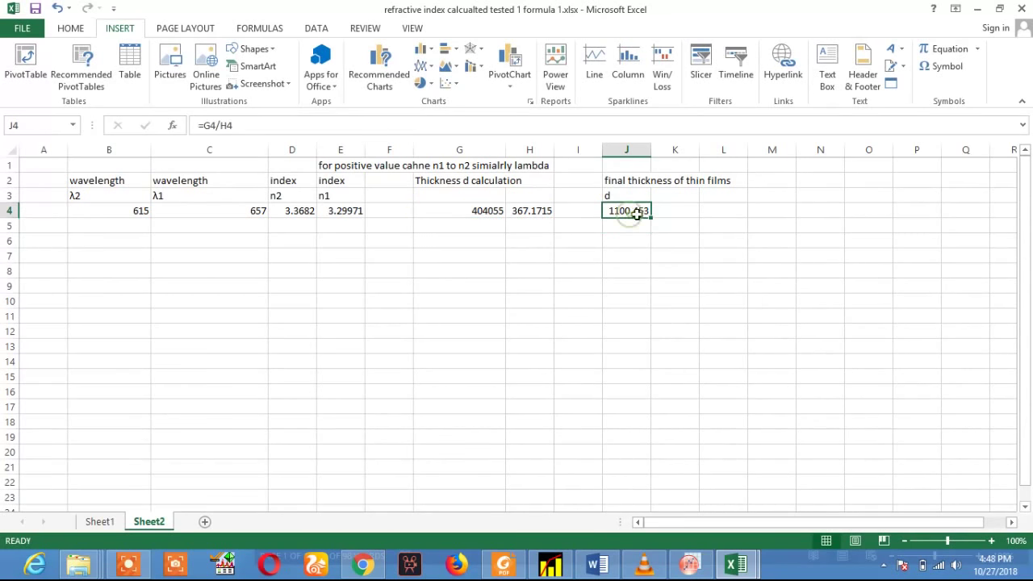
{"action": "left_click_drag", "start_coordinate": [651, 216], "coordinate": [654, 292]}
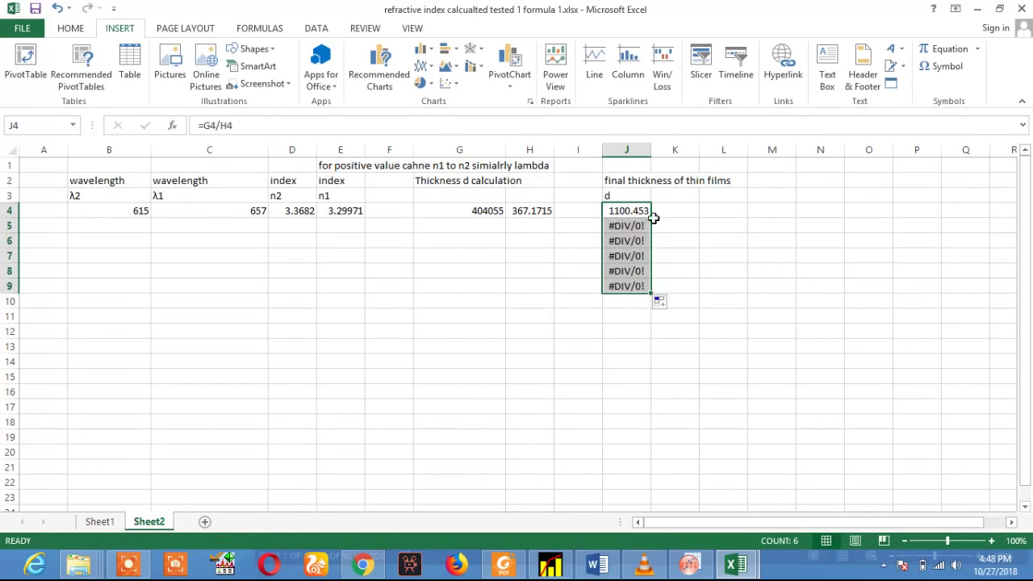
{"action": "left_click", "coordinate": [636, 284]}
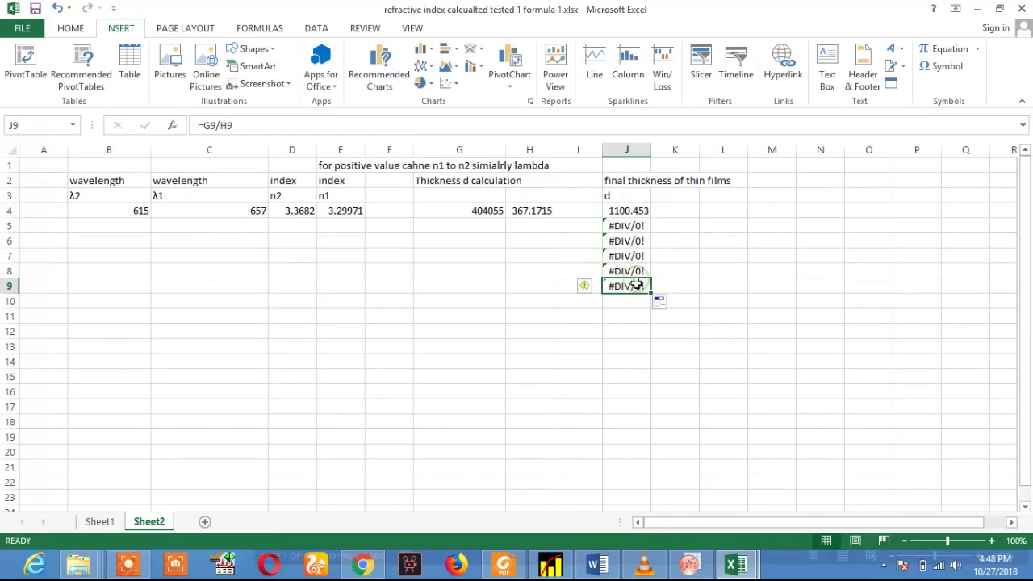
{"action": "left_click_drag", "start_coordinate": [635, 286], "coordinate": [634, 231]}
{"action": "key", "text": "Delete"}
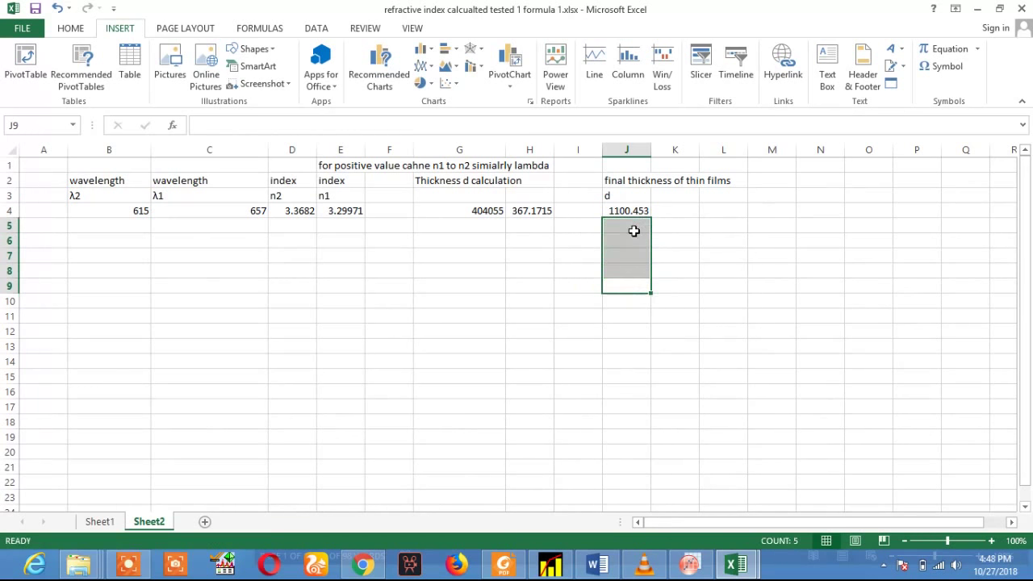
Step: Widen column J to show more decimals of the thickness value in J4
{"action": "left_click", "coordinate": [634, 229]}
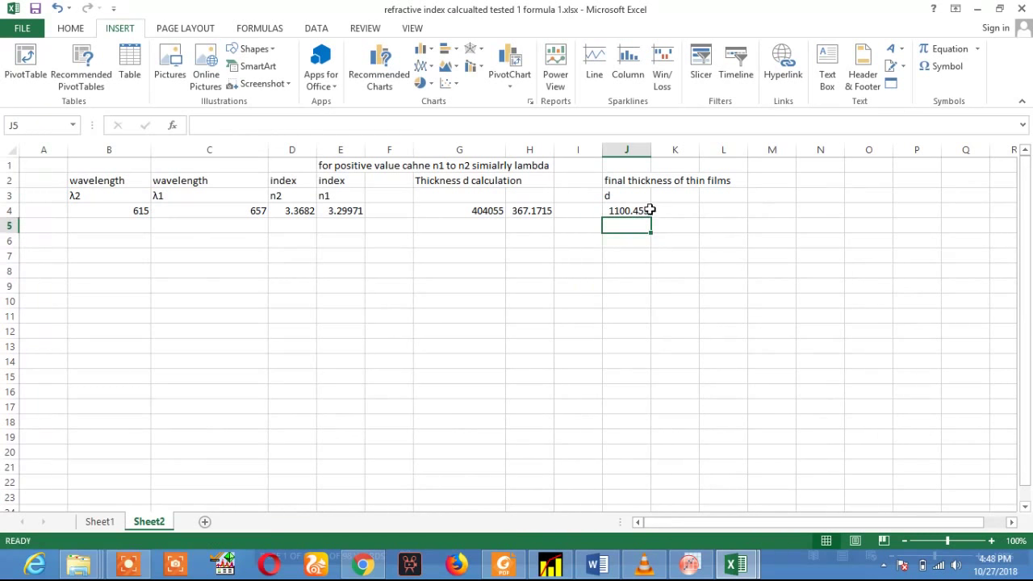
{"action": "left_click", "coordinate": [646, 212]}
{"action": "left_click_drag", "start_coordinate": [651, 156], "coordinate": [772, 155]}
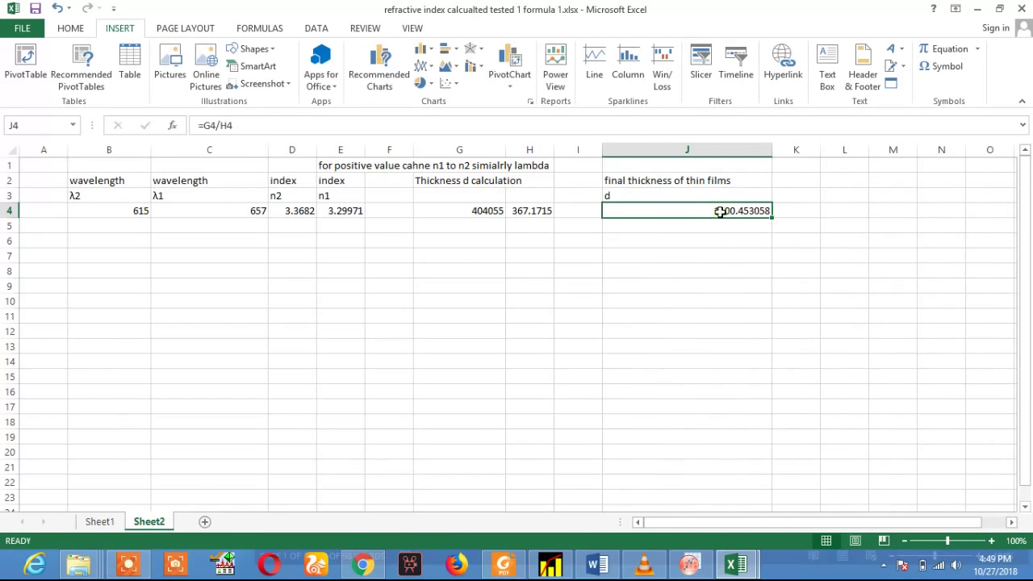
Step: Switch to the Word document and add the line "Thickness = 1100 nm" below the last paragraph
{"action": "left_click", "coordinate": [598, 565]}
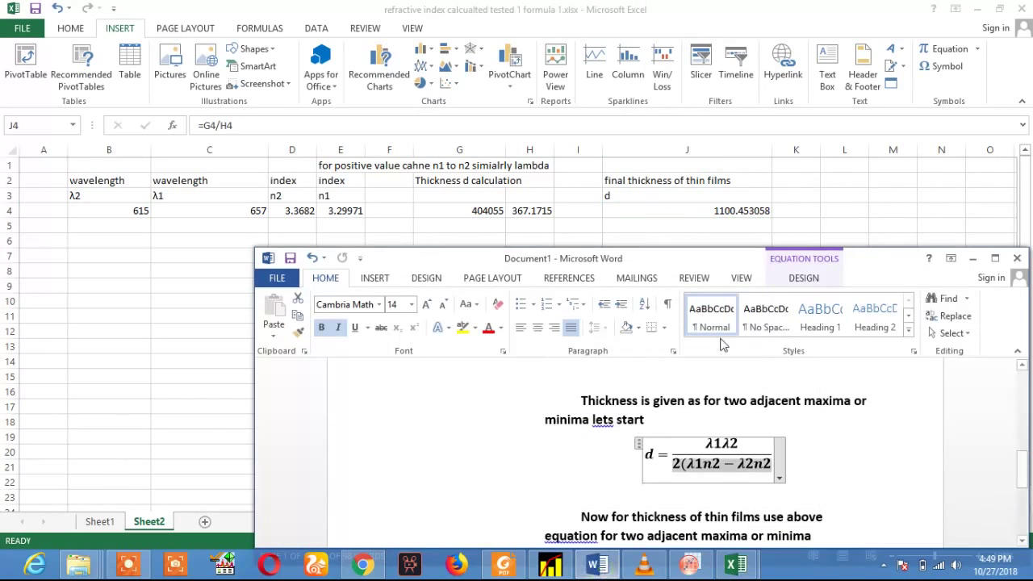
{"action": "left_click_drag", "start_coordinate": [721, 260], "coordinate": [530, 79]}
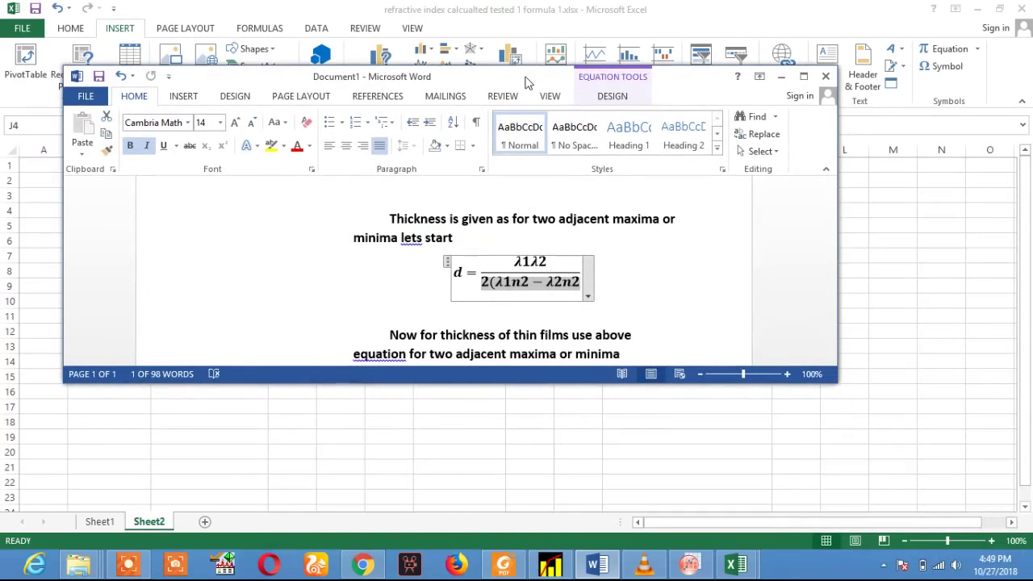
{"action": "mouse_move", "coordinate": [830, 288]}
{"action": "left_mouse_down"}
{"action": "mouse_move", "coordinate": [837, 368]}
{"action": "mouse_move", "coordinate": [830, 305]}
{"action": "left_mouse_up"}
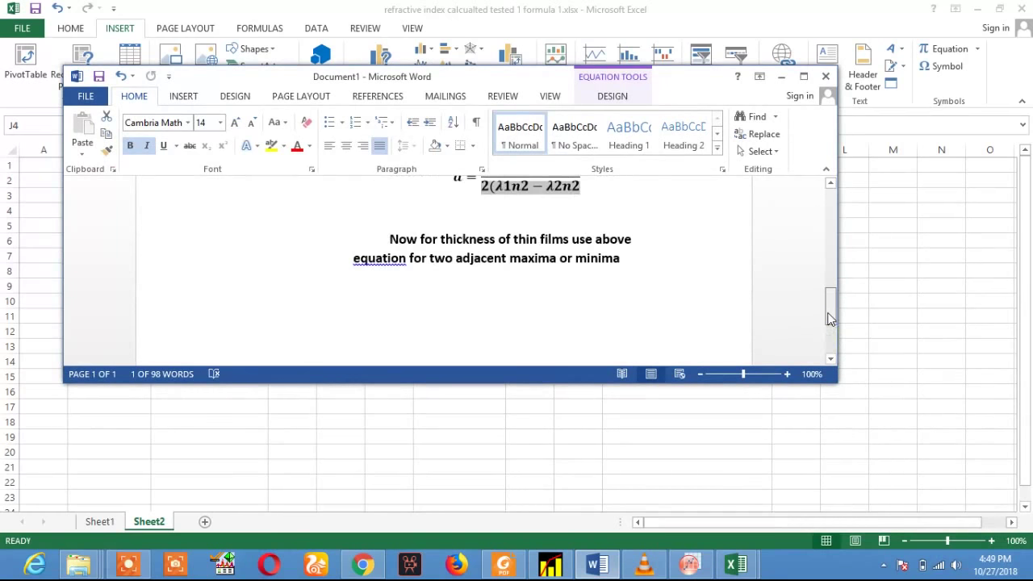
{"action": "left_click", "coordinate": [643, 270]}
{"action": "key", "text": "Return"}
{"action": "type", "text": "thickness "}
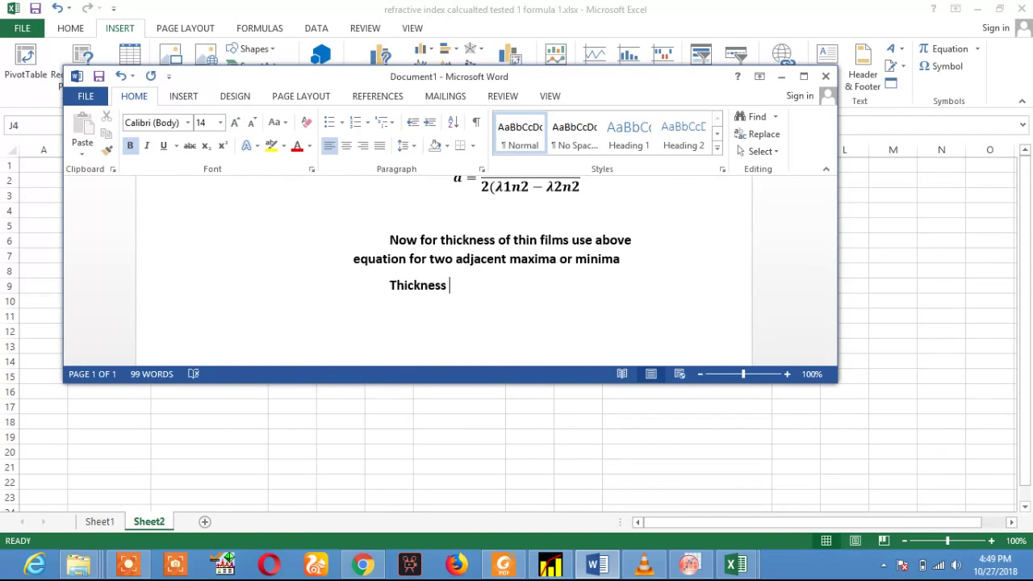
{"action": "type", "text": "= "}
{"action": "type", "text": "1100 "}
{"action": "type", "text": "nm"}
Step: Start a new paragraph under the thickness result with "For accuracy of thickness carry out calucaltion for"
{"action": "type", "text": "For accura"}
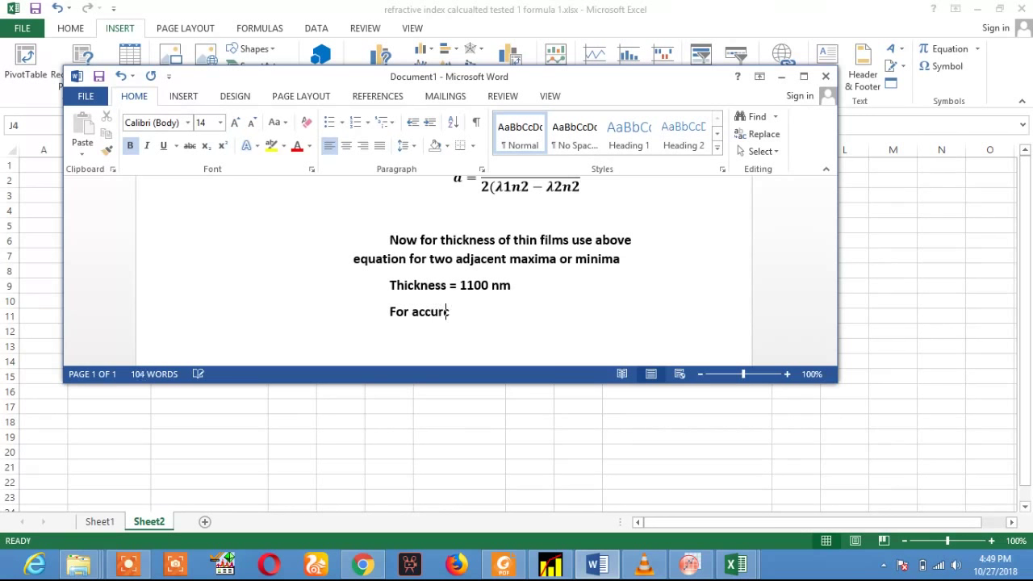
{"action": "type", "text": "cy"}
{"action": "type", "text": " carry"}
{"action": "key", "text": "BackSpace"}
{"action": "key", "text": "BackSpace"}
{"action": "key", "text": "BackSpace"}
{"action": "key", "text": "BackSpace"}
{"action": "key", "text": "BackSpace"}
{"action": "type", "text": "of thickness ca"}
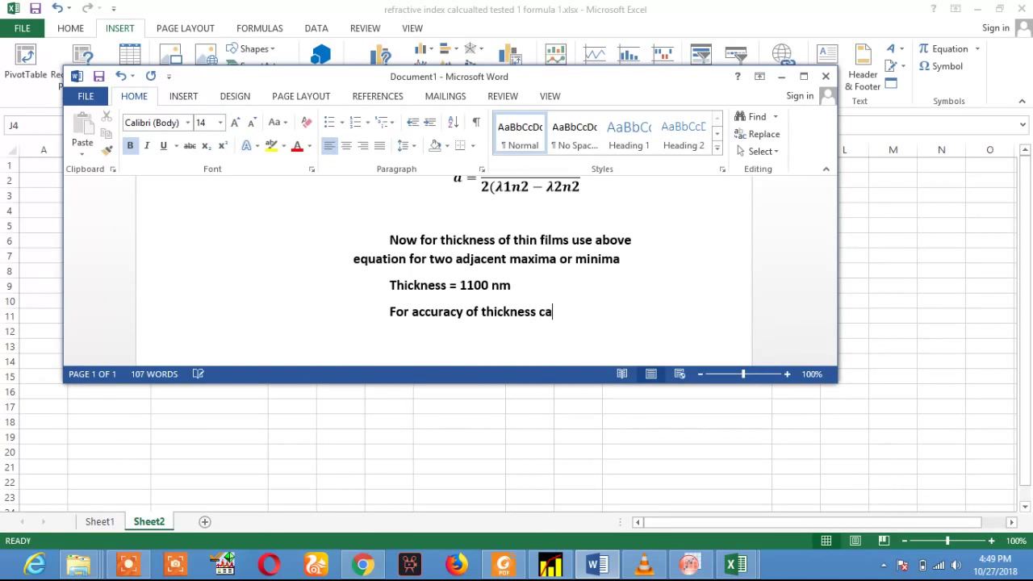
{"action": "type", "text": "rry out calucaltion for"}
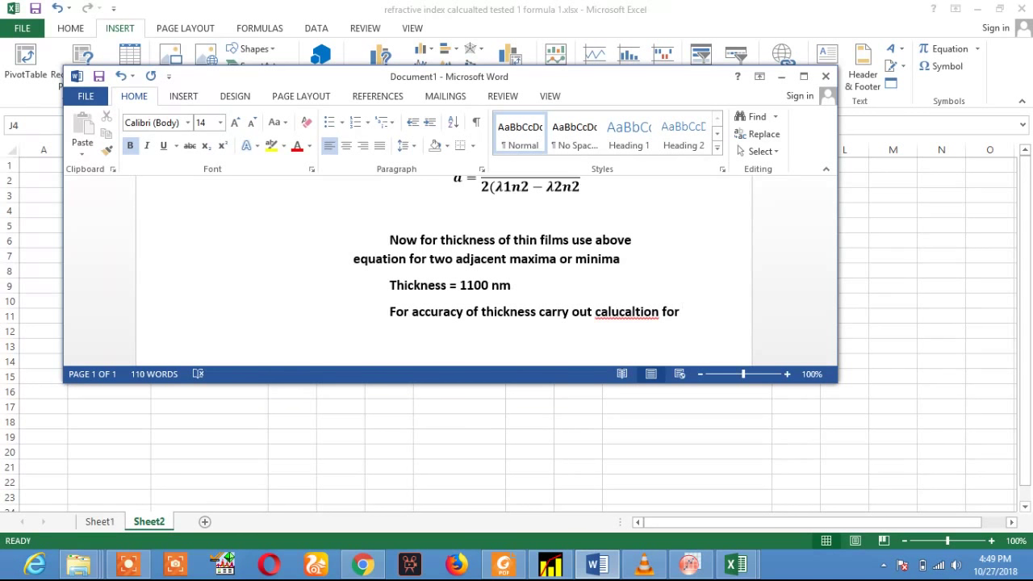
{"action": "type", "text": "3"}
{"action": "key", "text": "BackSpace"}
{"action": "key", "text": "BackSpace"}
{"action": "key", "text": "BackSpace"}
Step: Complete the accuracy note with the words "many peaks and minimums and take average"
{"action": "type", "text": "many peaks and"}
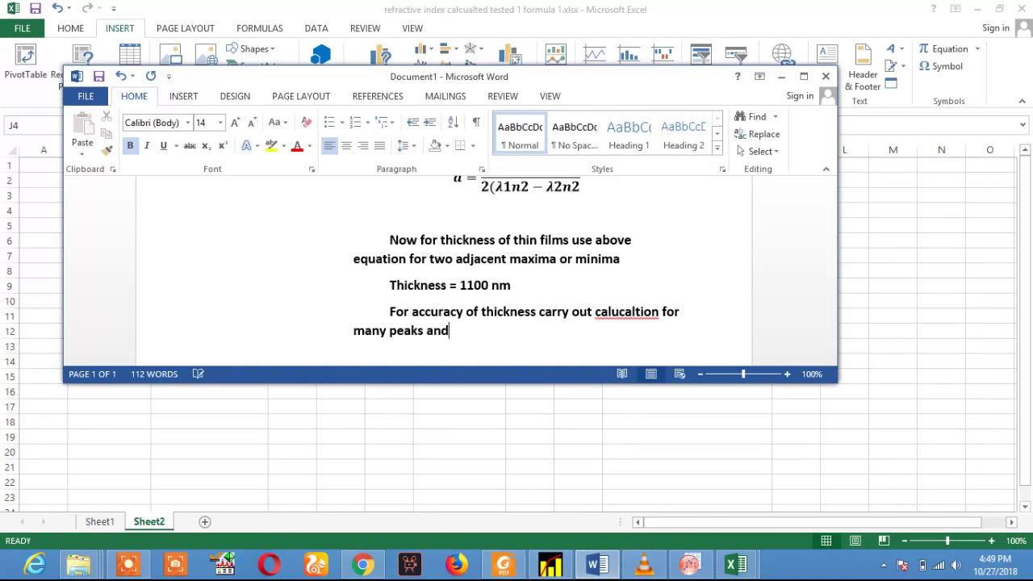
{"action": "type", "text": " minimas"}
{"action": "key", "text": "BackSpace"}
{"action": "key", "text": "BackSpace"}
{"action": "type", "text": "s"}
{"action": "key", "text": "BackSpace"}
{"action": "type", "text": "mums and than"}
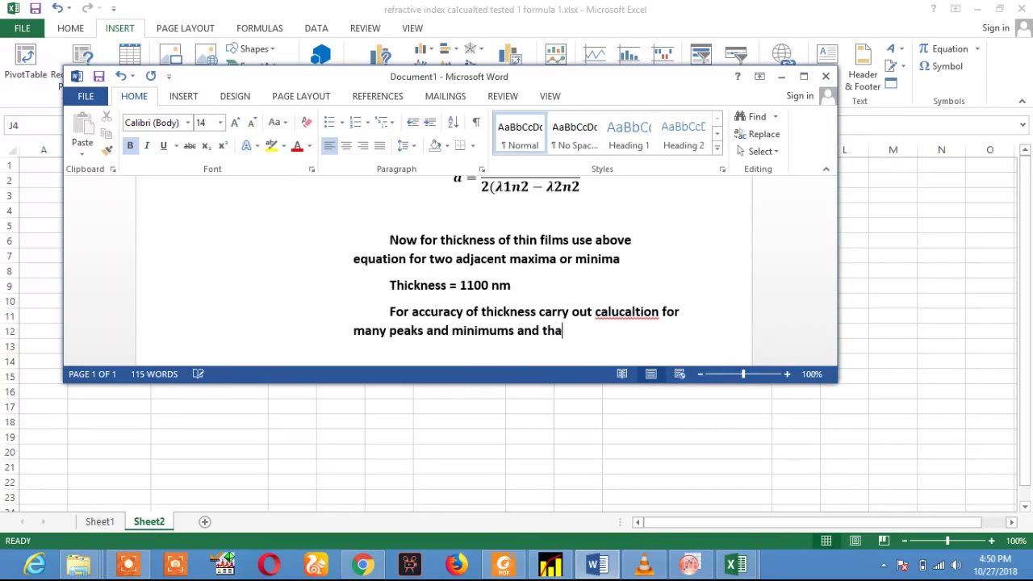
{"action": "key", "text": "BackSpace"}
{"action": "key", "text": "BackSpace"}
{"action": "key", "text": "BackSpace"}
{"action": "key", "text": "BackSpace"}
{"action": "type", "text": "take average"}
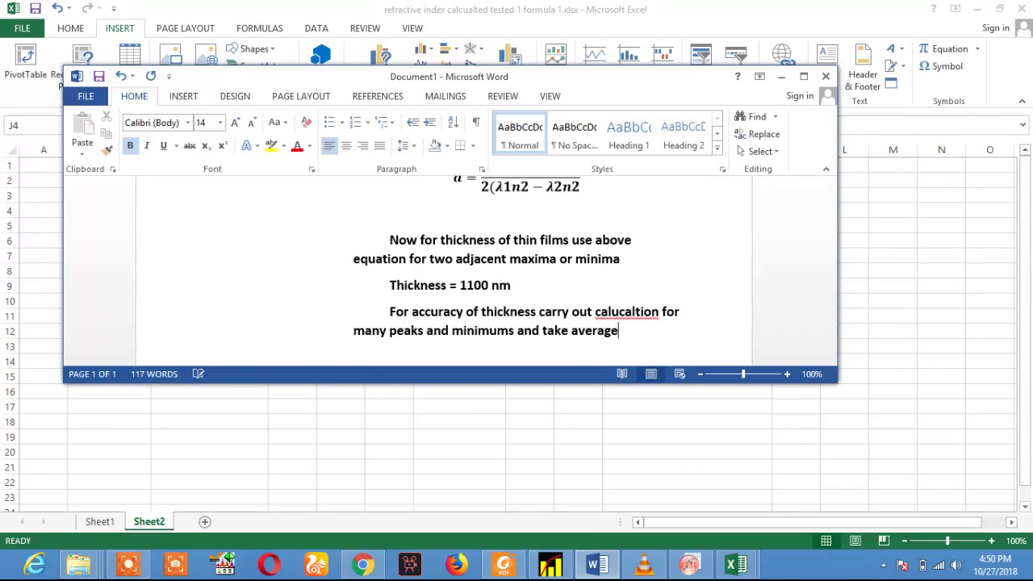